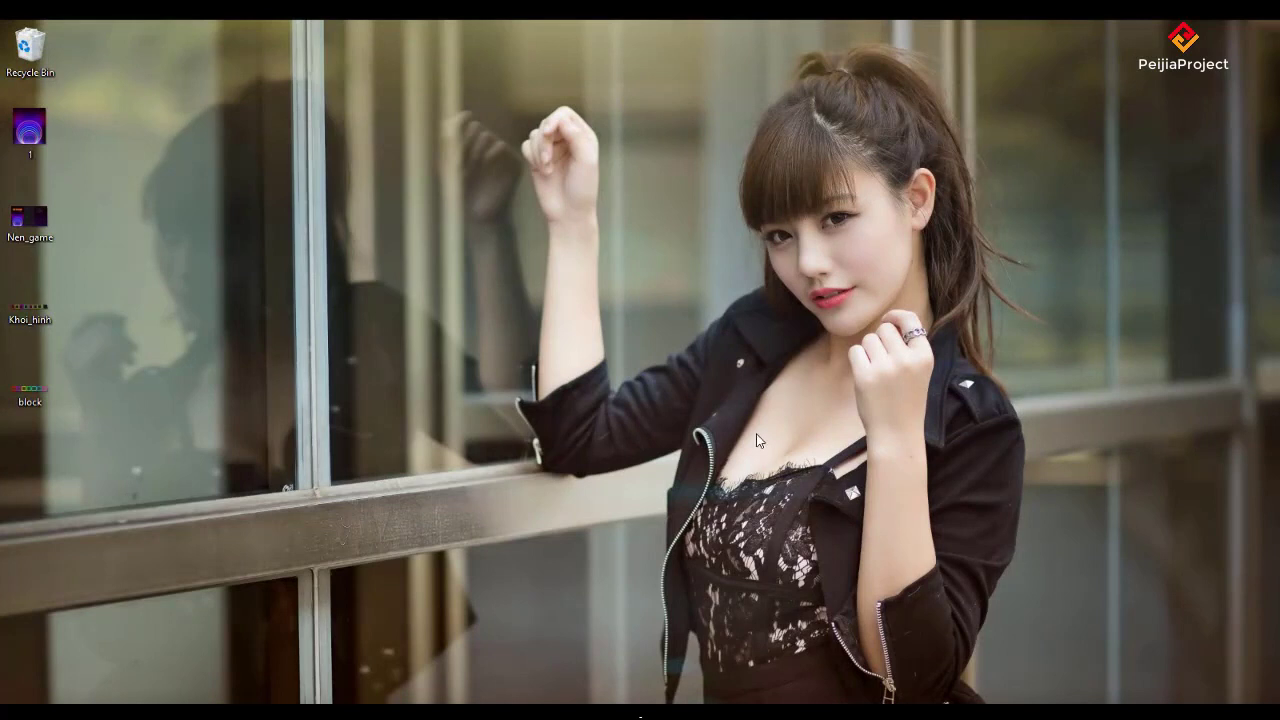
Refresh the desktop twice from its right-click menu
{"action": "right_click", "coordinate": [486, 336]}
{"action": "left_click", "coordinate": [530, 383]}
{"action": "right_click", "coordinate": [523, 287]}
{"action": "left_click", "coordinate": [560, 335]}
View block.png and Khoi_hinh.png in the image viewer, then close it
{"action": "double_click", "coordinate": [35, 397]}
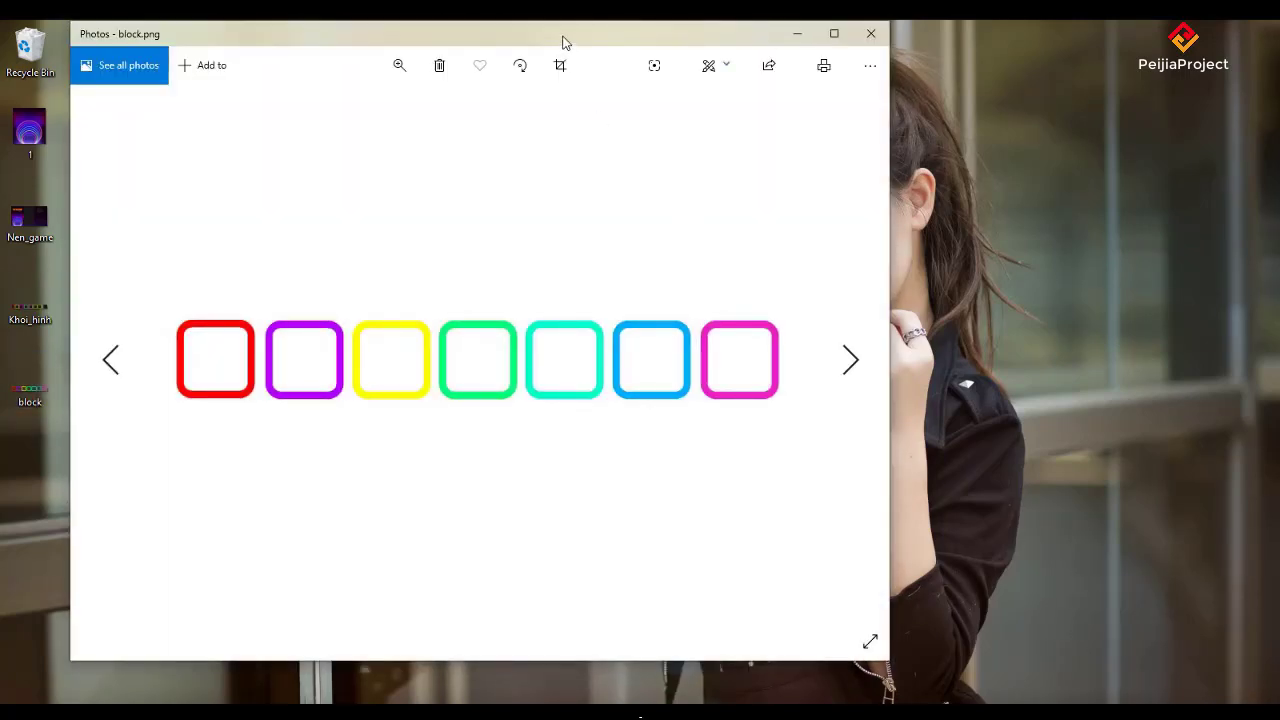
{"action": "mouse_move", "coordinate": [560, 40]}
{"action": "left_mouse_down"}
{"action": "mouse_move", "coordinate": [758, 97]}
{"action": "mouse_move", "coordinate": [738, 72]}
{"action": "left_mouse_up"}
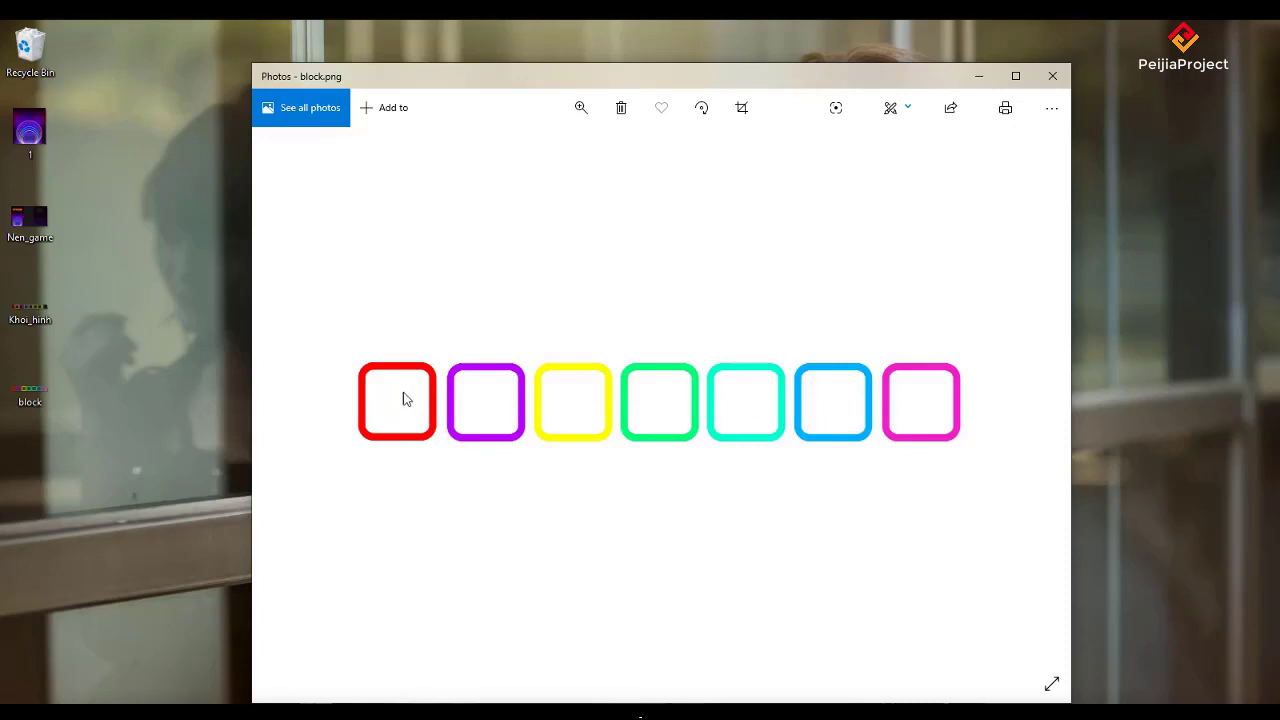
{"action": "left_click", "coordinate": [292, 402]}
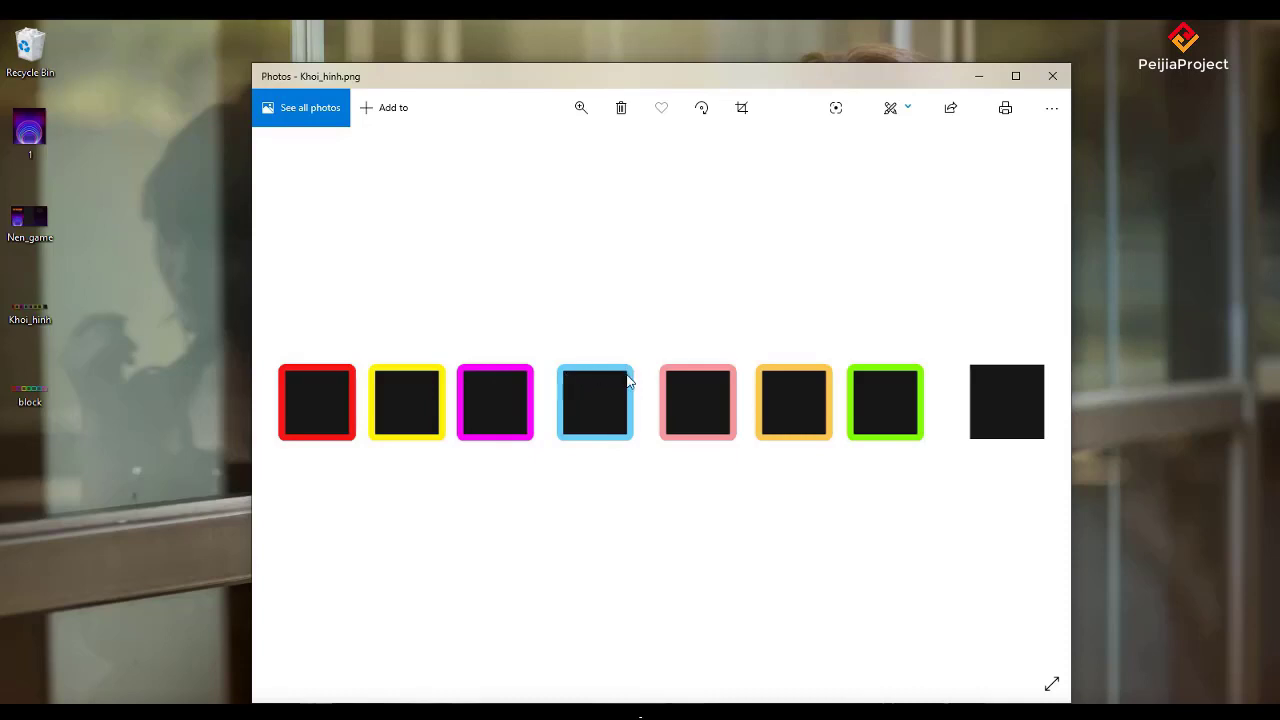
{"action": "left_click", "coordinate": [1036, 403]}
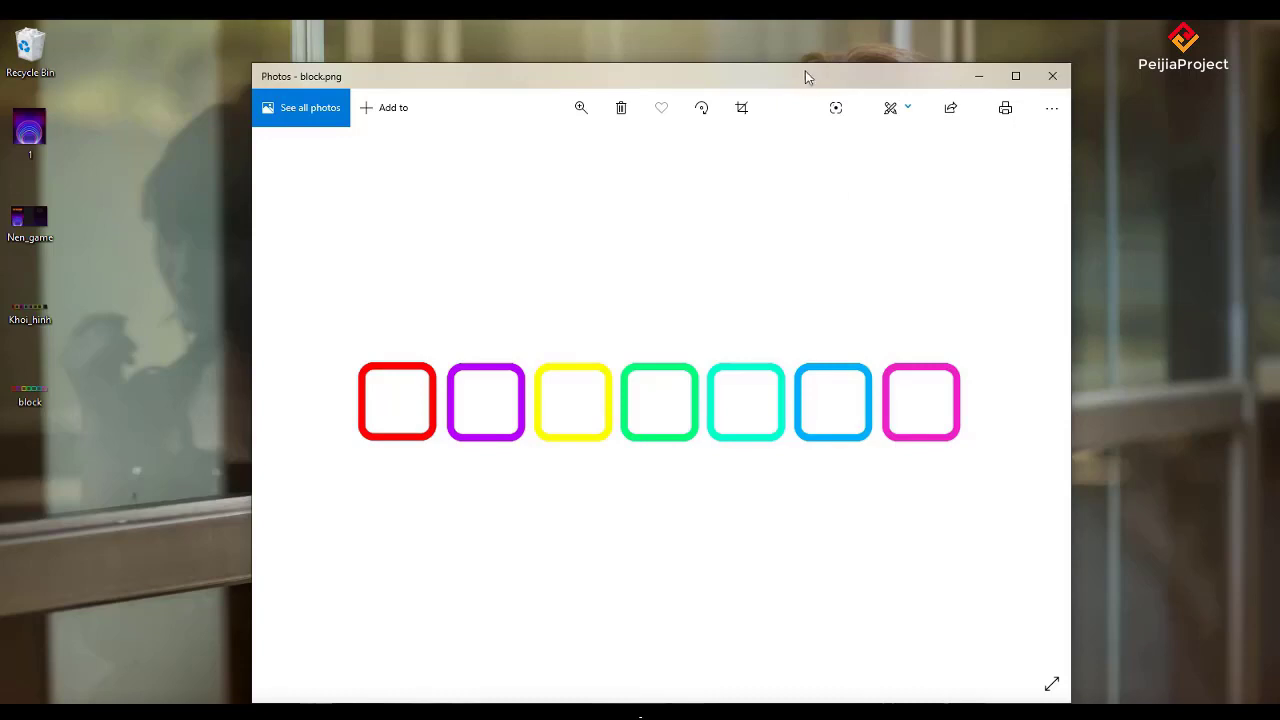
{"action": "left_click_drag", "start_coordinate": [796, 75], "coordinate": [783, 49]}
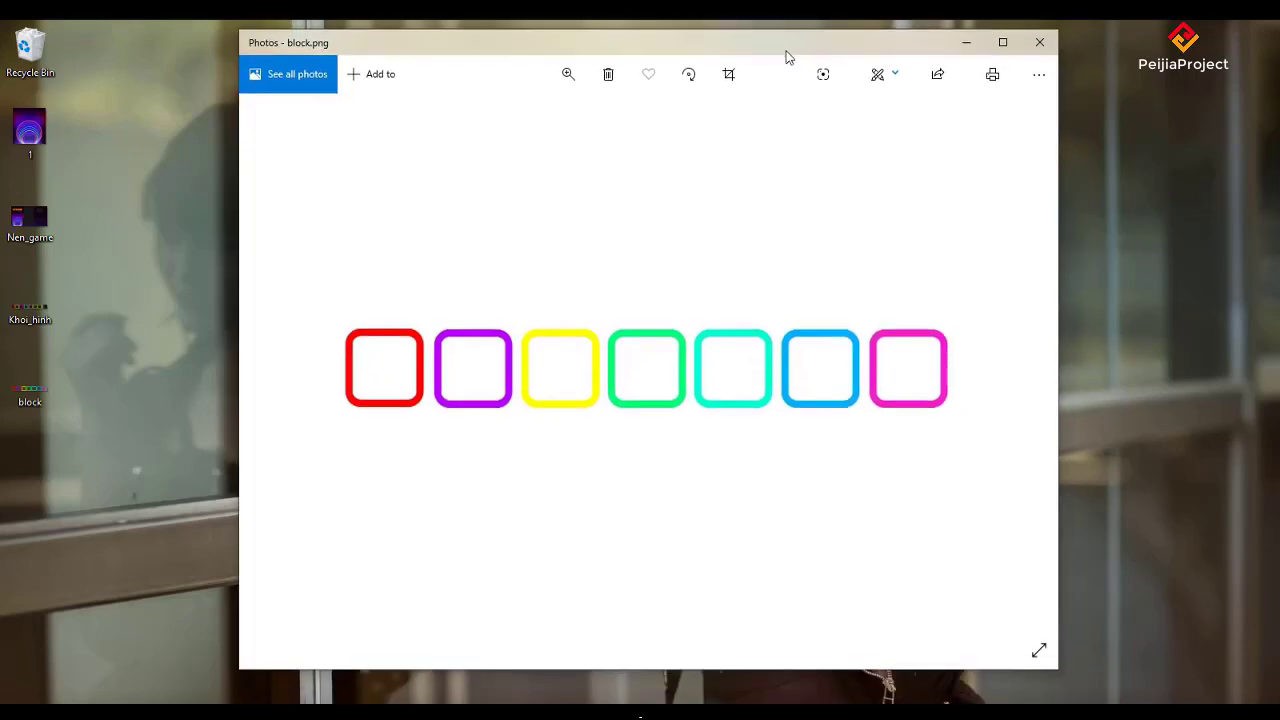
{"action": "left_click", "coordinate": [1036, 58]}
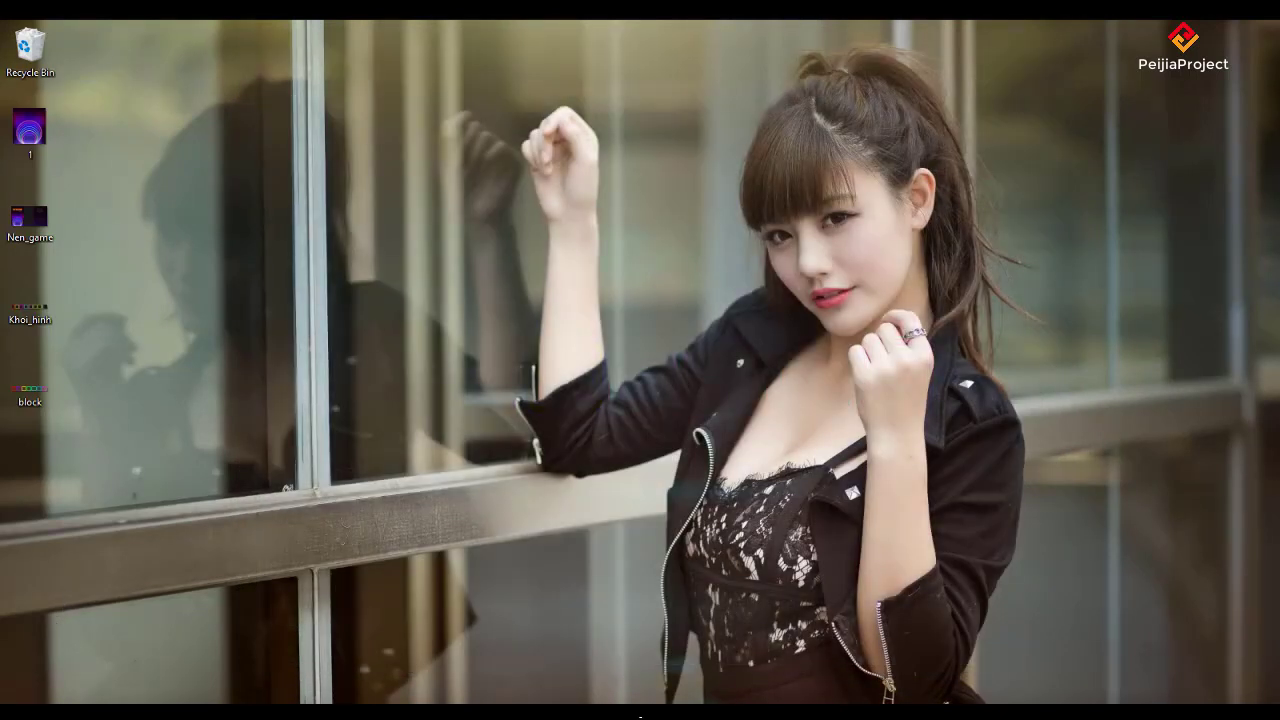
Launch Unity Hub from the Start menu and open the Game Xep Gach project
{"action": "key", "text": "super"}
{"action": "scroll", "coordinate": [448, 560], "scroll_direction": "down", "scroll_amount": 3}
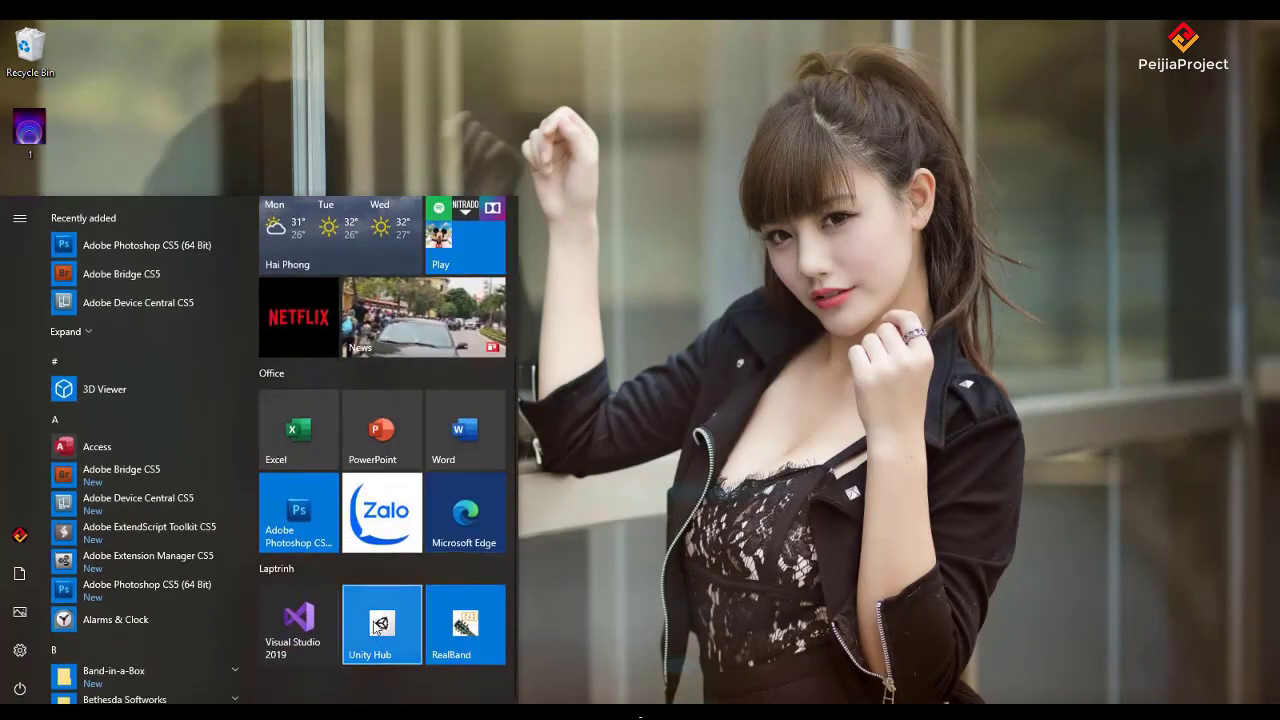
{"action": "left_click", "coordinate": [760, 560]}
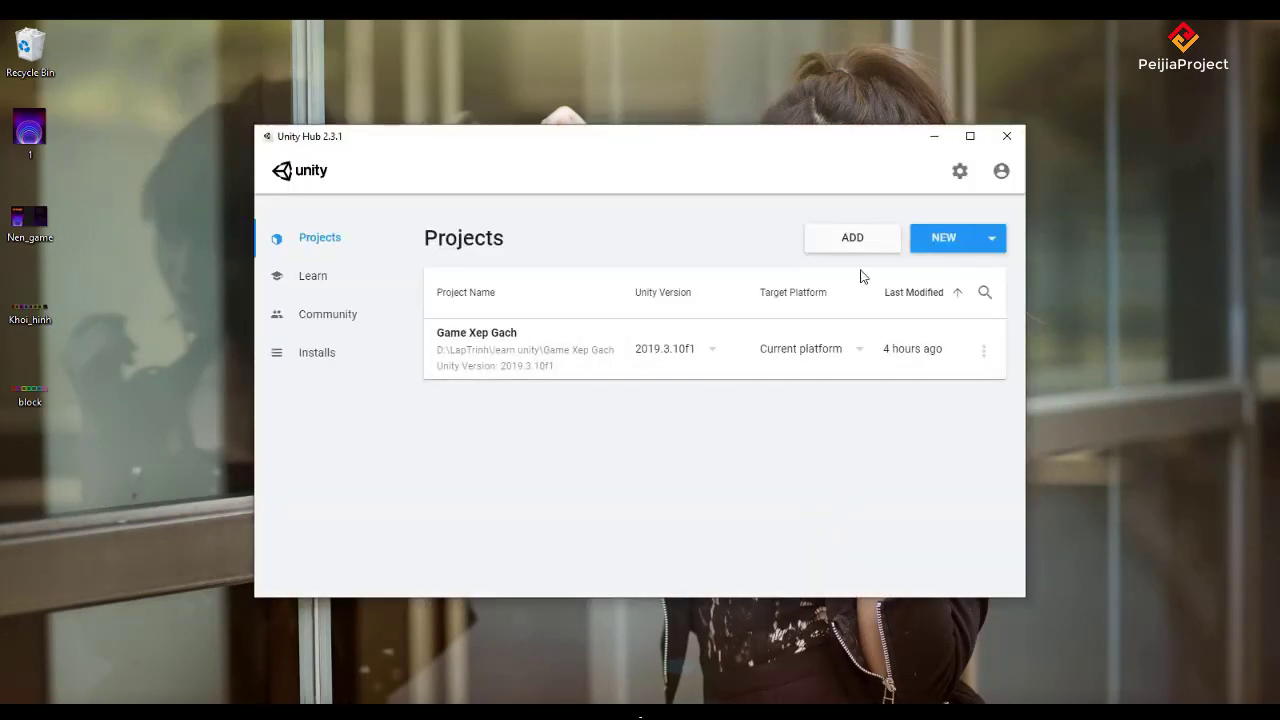
{"action": "left_click", "coordinate": [901, 356]}
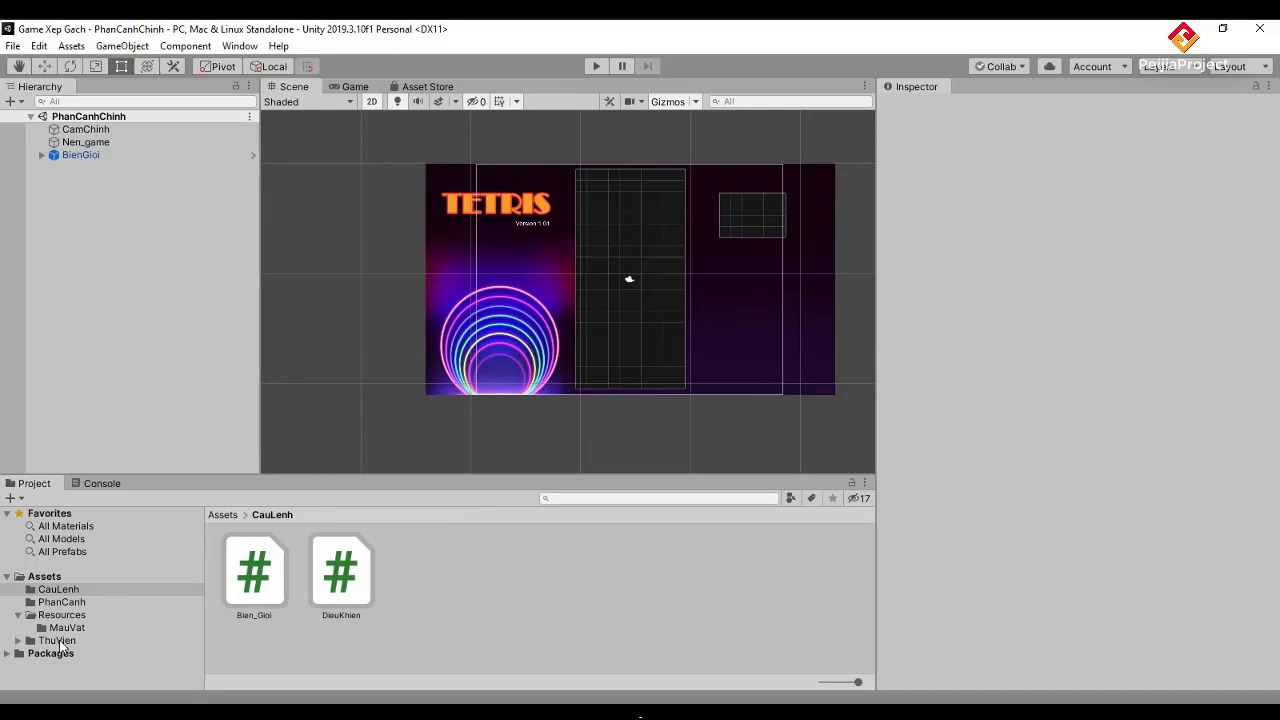
Show the block prefabs in Resources/MauVat, then start the Tetris game in Play mode
{"action": "left_click", "coordinate": [67, 628]}
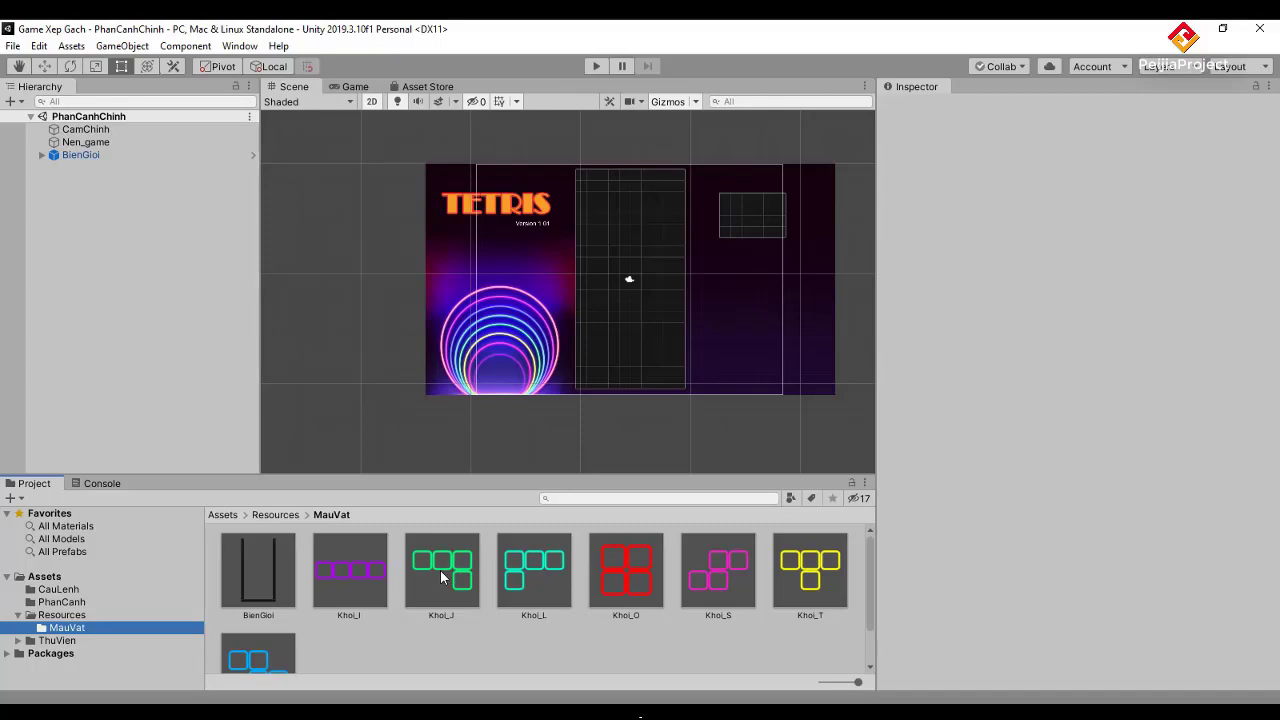
{"action": "left_click", "coordinate": [596, 65]}
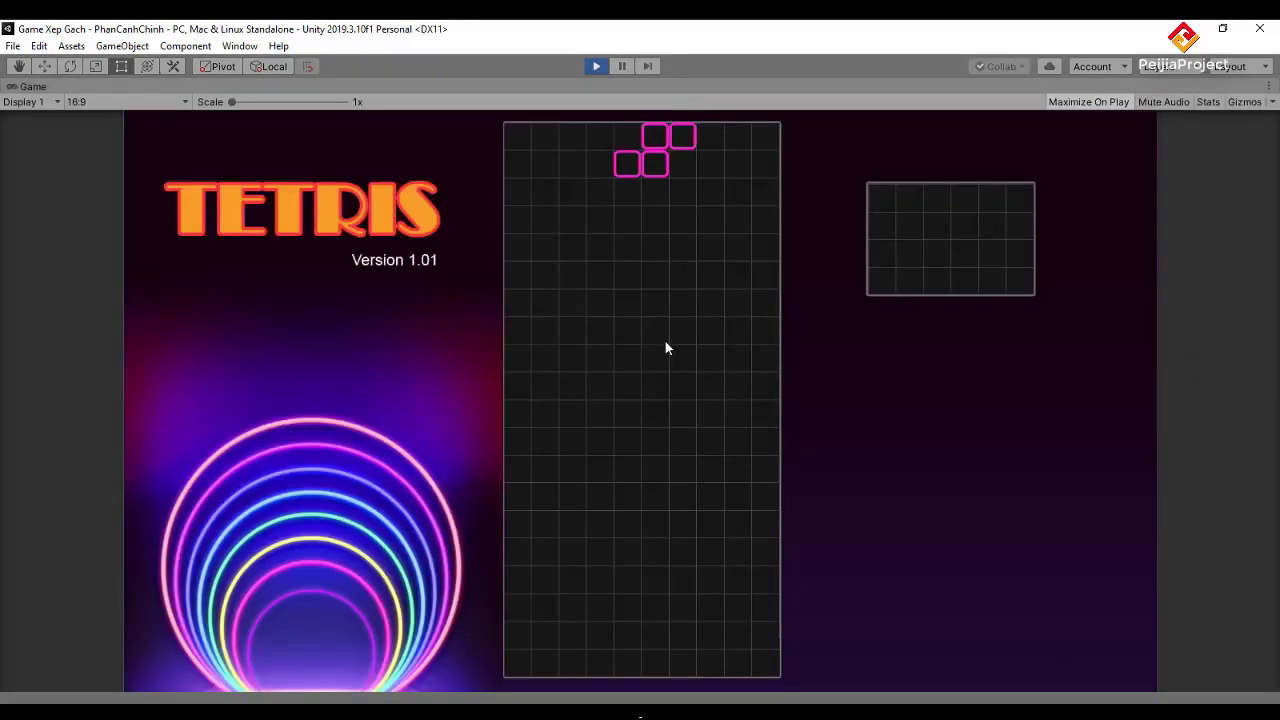
Rotate the magenta S piece, move it to the left edge and drop it
{"action": "key", "text": "Up"}
{"action": "key", "text": "Left"}
{"action": "key", "text": "Left"}
{"action": "key", "text": "Left"}
{"action": "key", "text": "Left"}
{"action": "key", "text": "Left"}
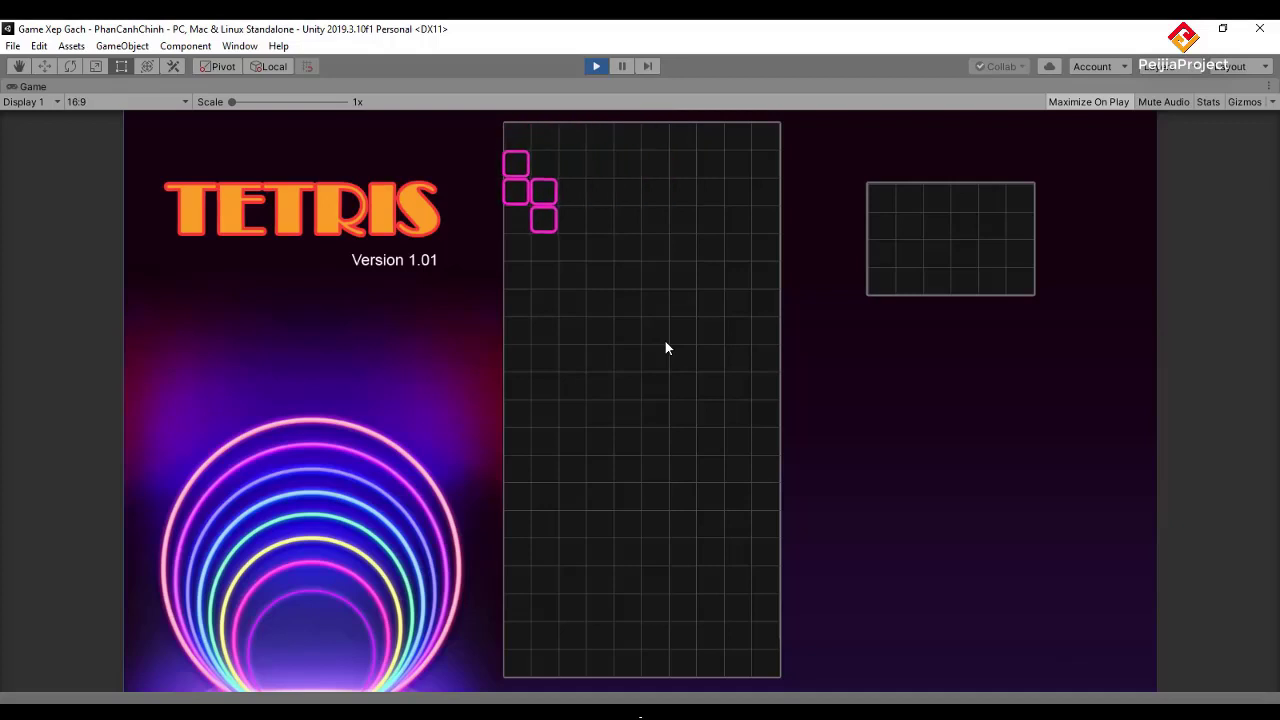
{"action": "key", "text": "Right"}
{"action": "key", "text": "Left"}
{"action": "key", "text": "Up"}
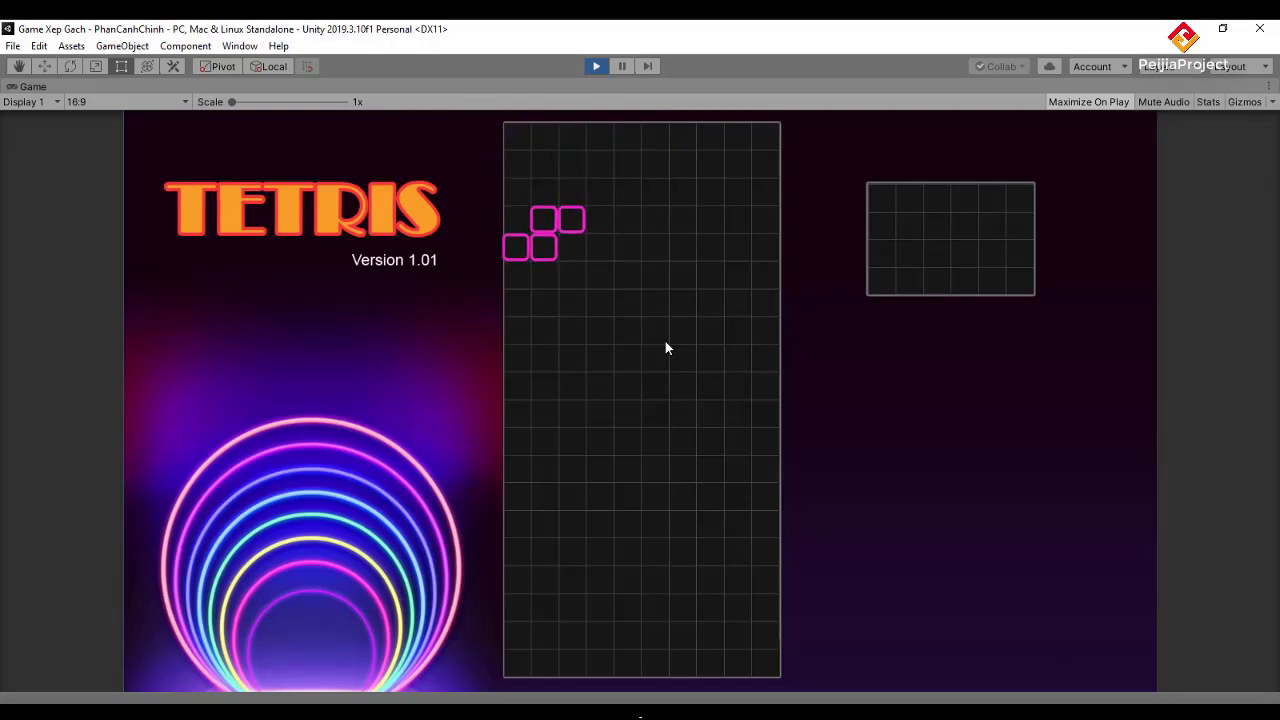
{"action": "key", "text": "space"}
Rotate and drop two green pieces onto the magenta piece at the bottom-left
{"action": "key", "text": "Up"}
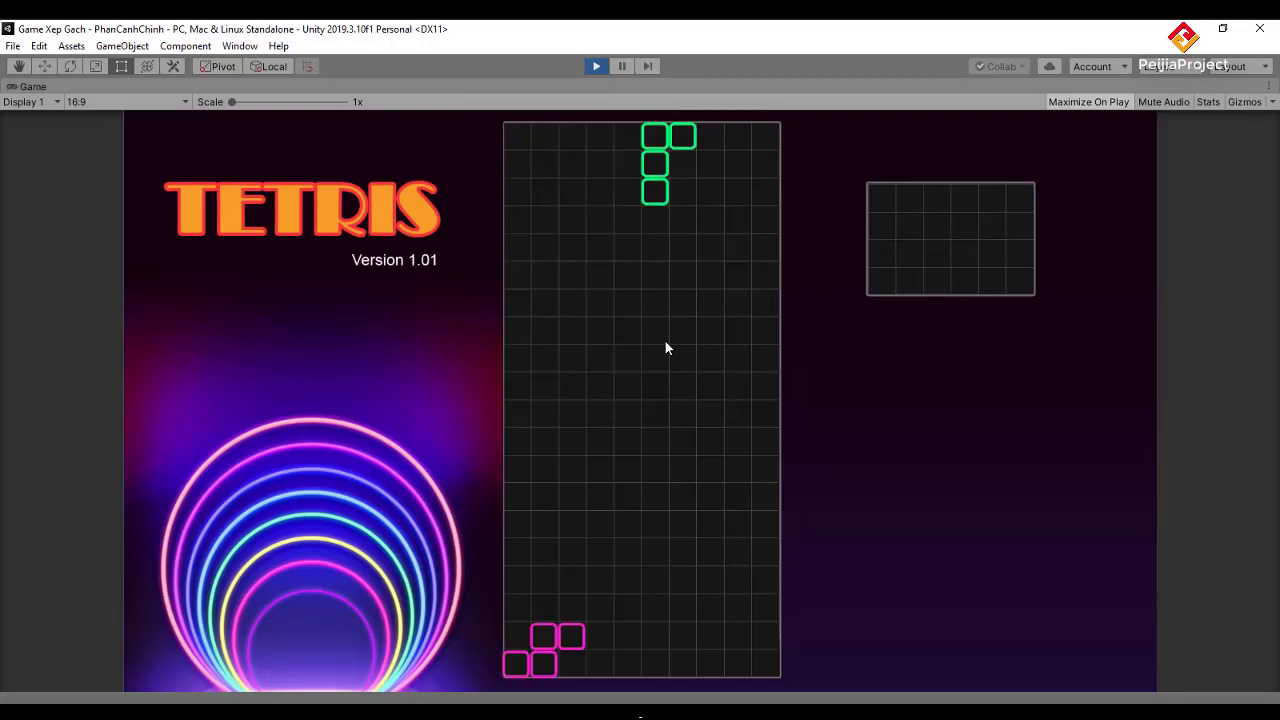
{"action": "key", "text": "Up"}
{"action": "key", "text": "Up"}
{"action": "key", "text": "Left"}
{"action": "key", "text": "Left"}
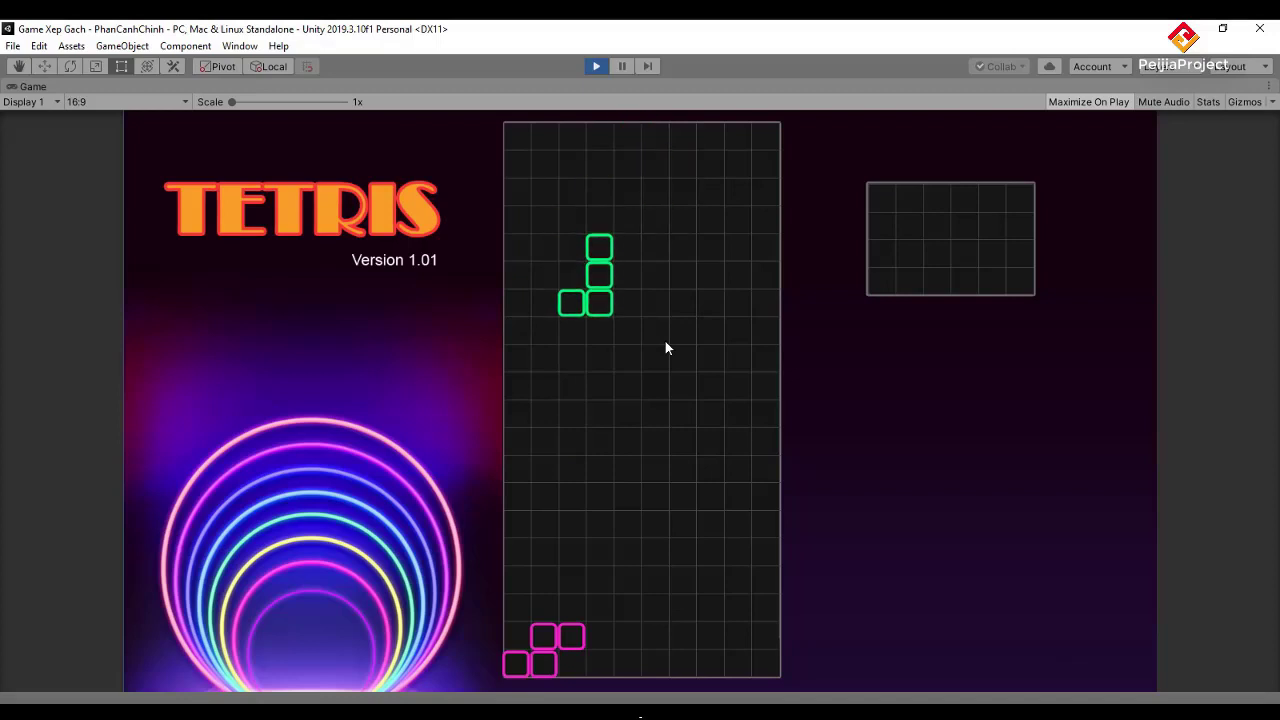
{"action": "key", "text": "Left"}
{"action": "key", "text": "space"}
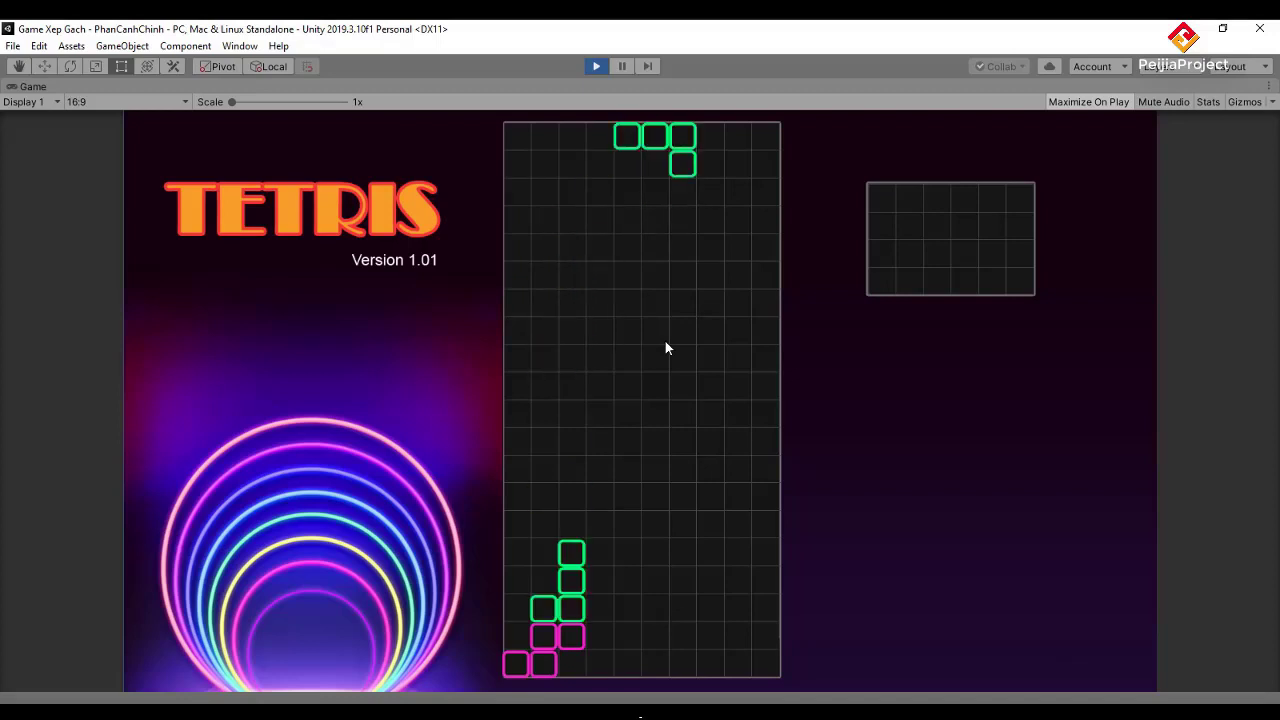
{"action": "key", "text": "Up"}
{"action": "key", "text": "Up"}
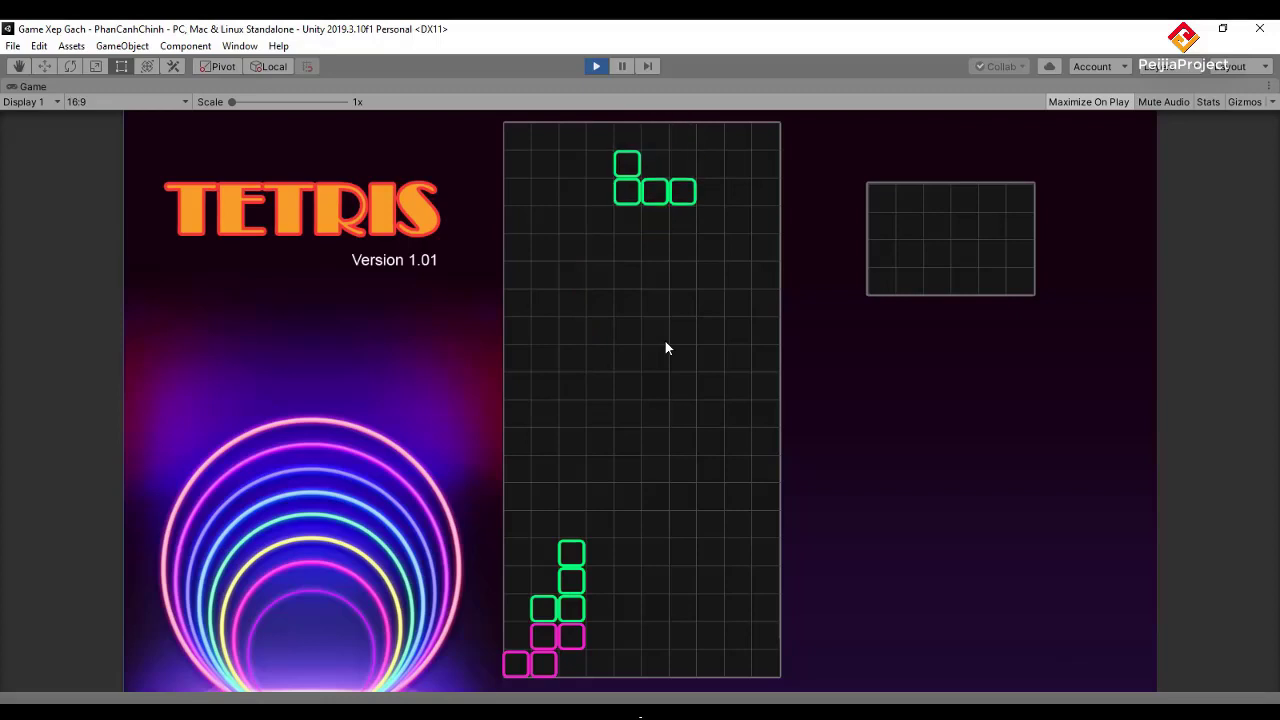
{"action": "key", "text": "Up"}
{"action": "key", "text": "space"}
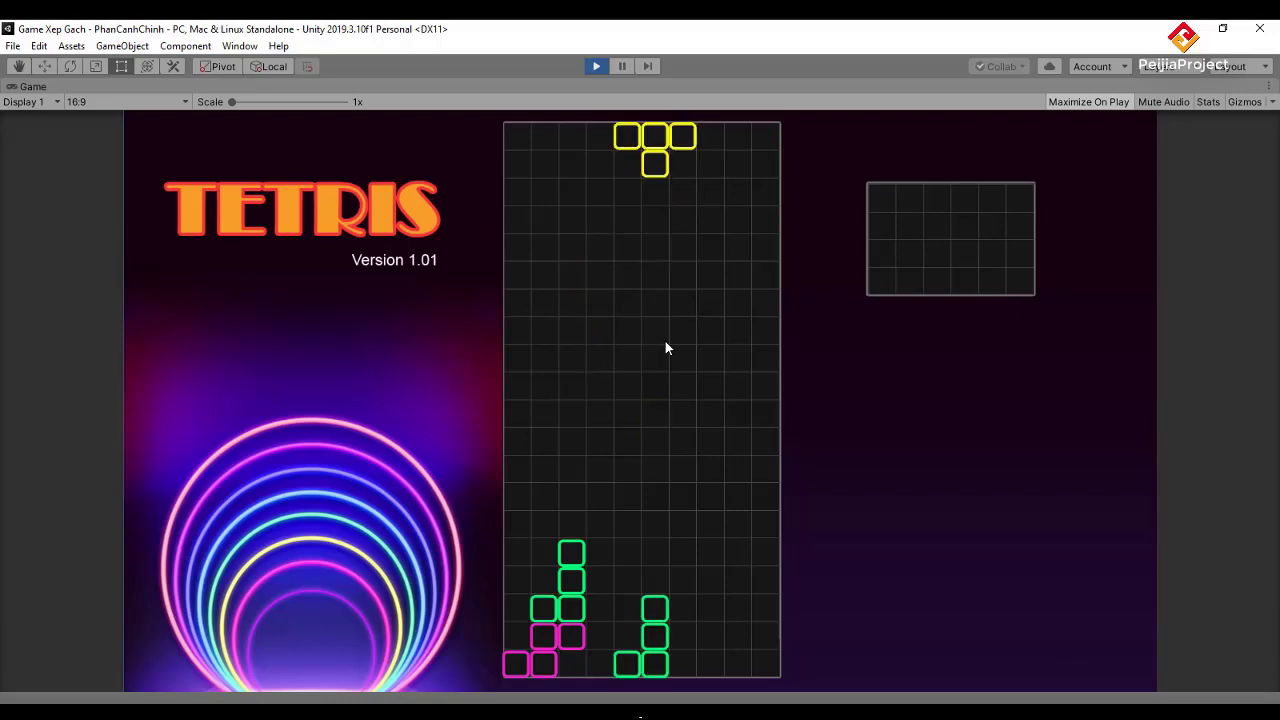
Drop the yellow T piece, then stack two upright green J pieces against the left wall
{"action": "key", "text": "Up"}
{"action": "key", "text": "Left"}
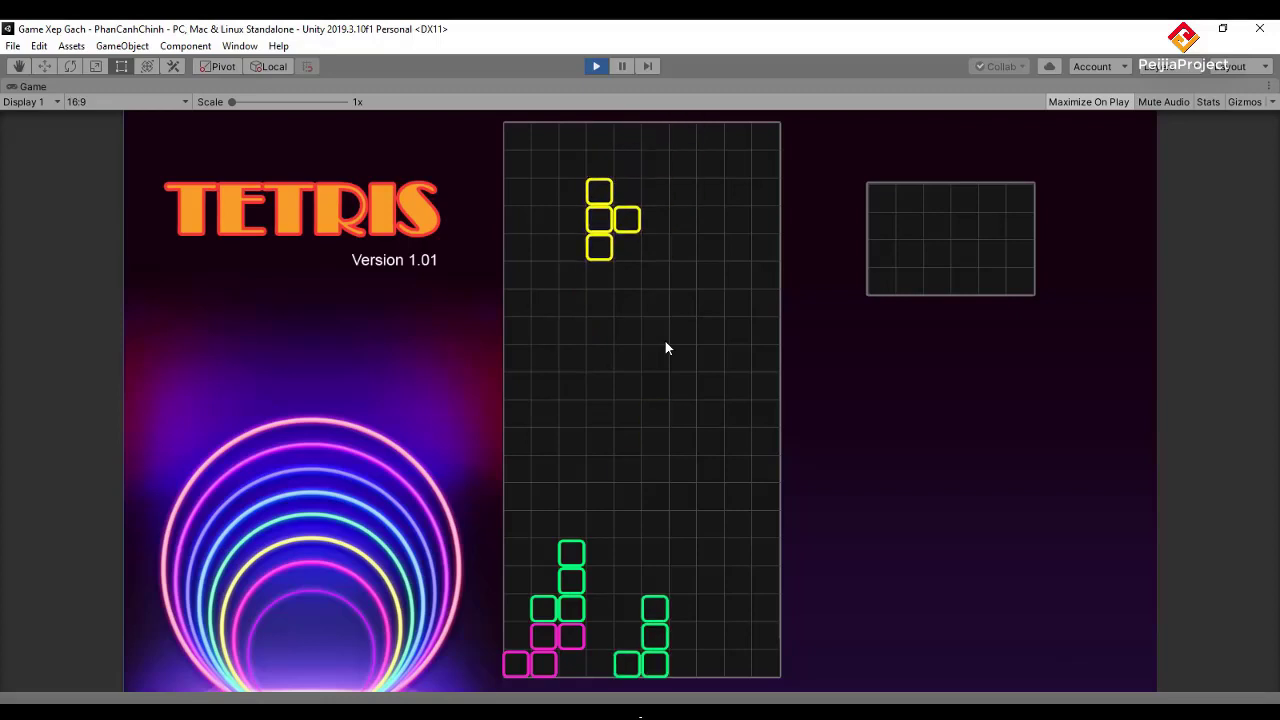
{"action": "key", "text": "space"}
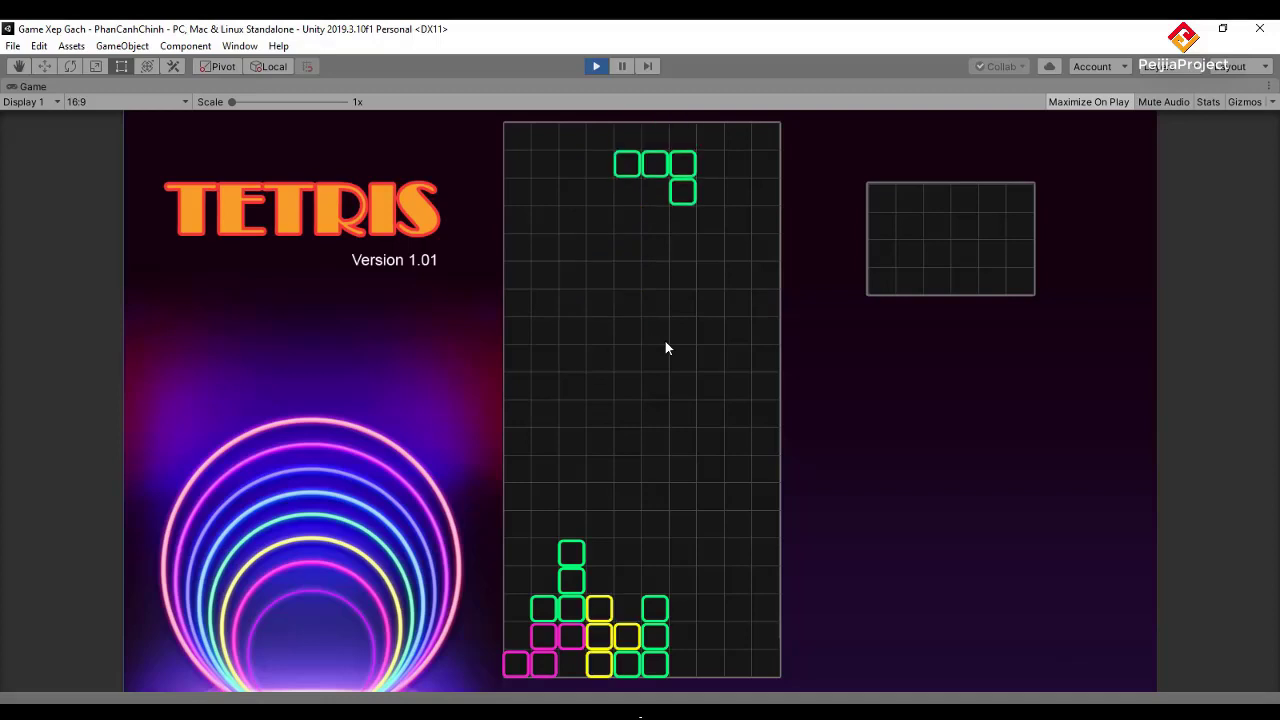
{"action": "key", "text": "Up"}
{"action": "key", "text": "Left"}
{"action": "key", "text": "Left"}
{"action": "key", "text": "Left"}
{"action": "key", "text": "Left"}
{"action": "key", "text": "Left"}
{"action": "key", "text": "space"}
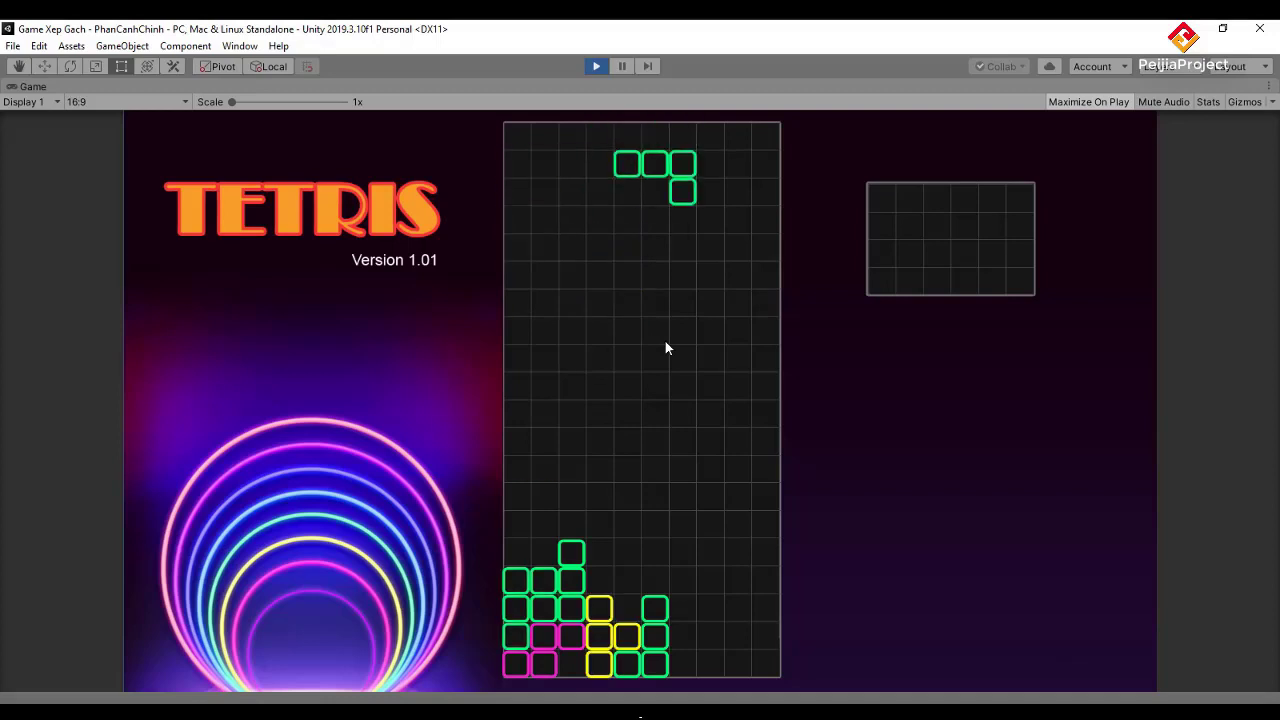
{"action": "key", "text": "Up"}
{"action": "key", "text": "Up"}
{"action": "key", "text": "Left"}
{"action": "key", "text": "Left"}
{"action": "key", "text": "Left"}
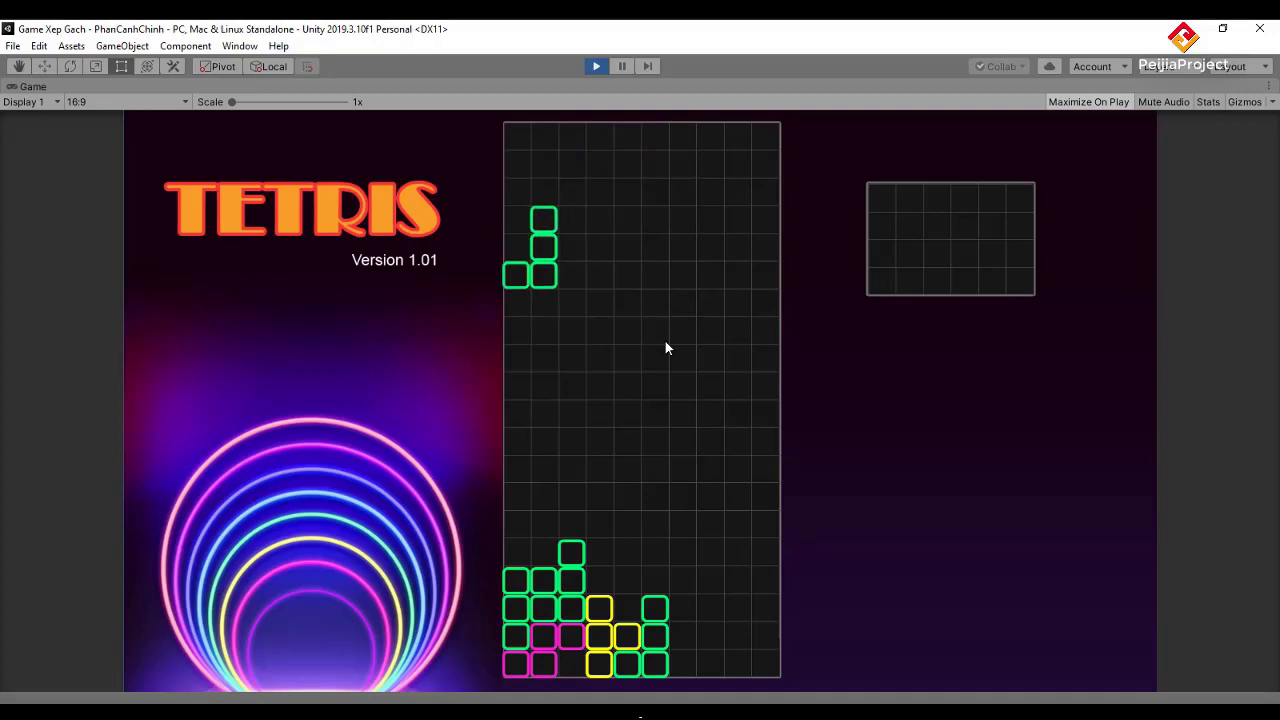
{"action": "key", "text": "space"}
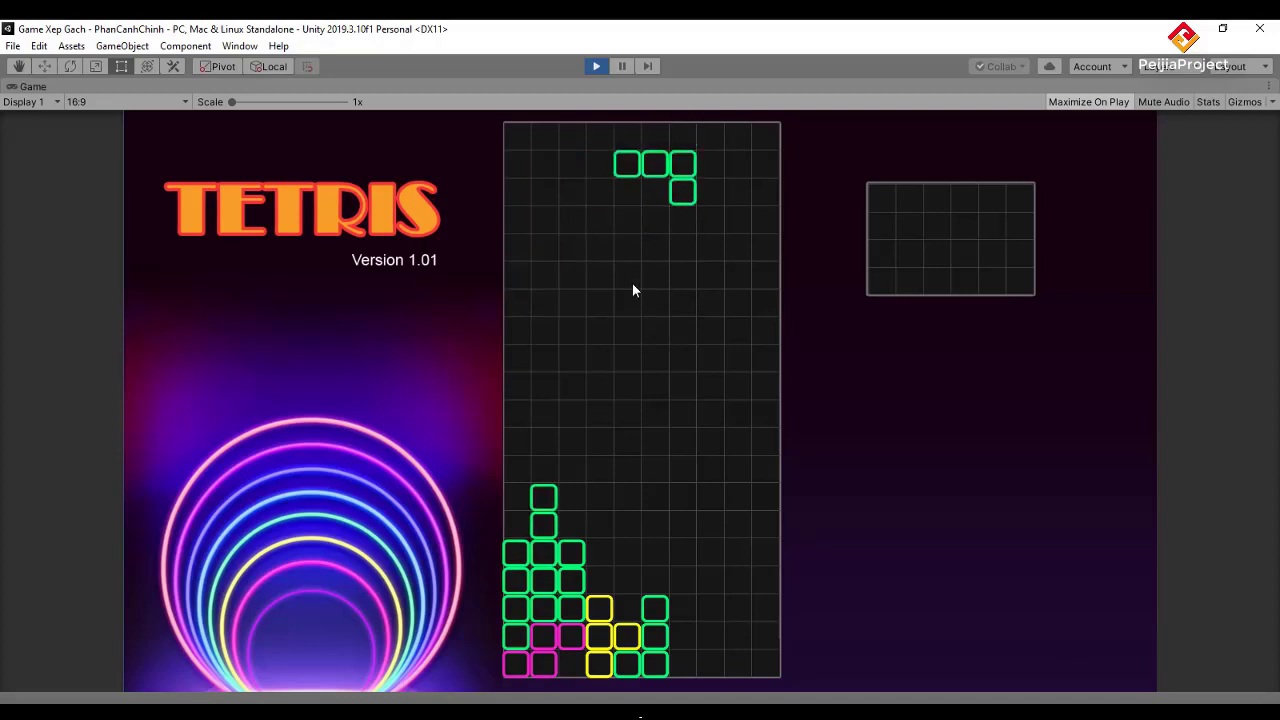
Exit Play mode and open Bien_Gioi.cs from the CauLenh folder in Visual Studio
{"action": "left_click", "coordinate": [595, 66]}
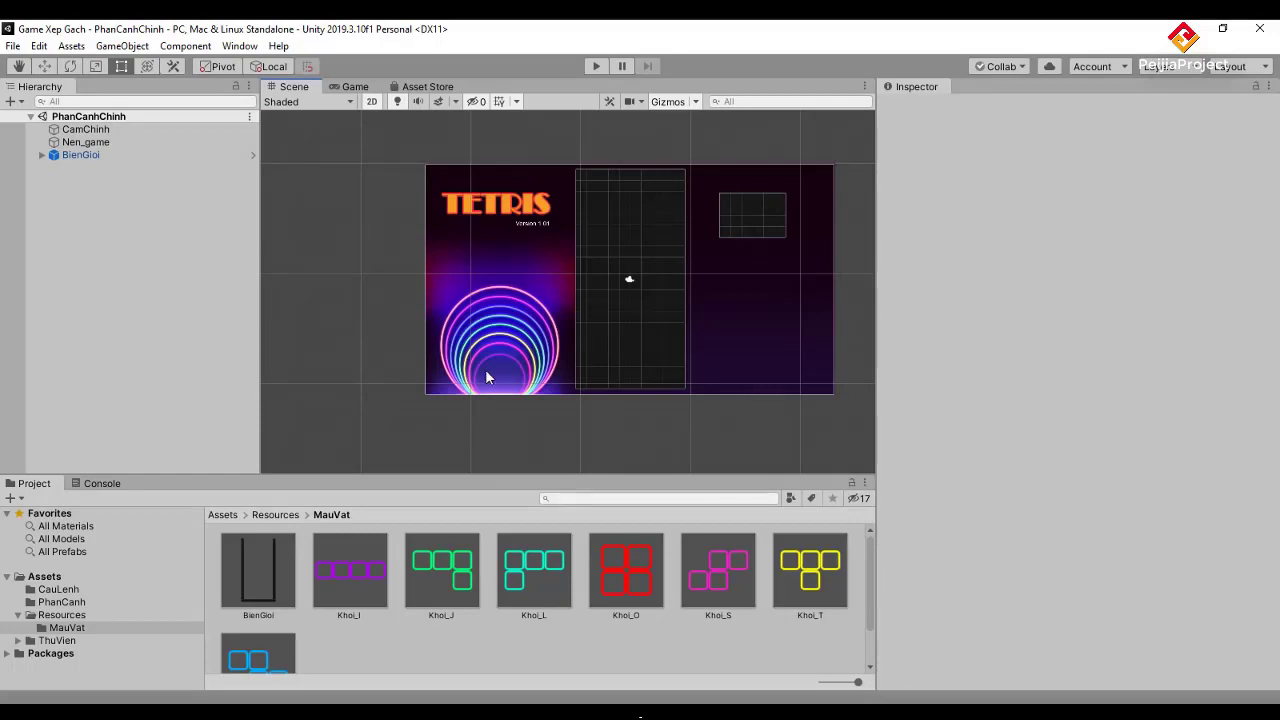
{"action": "left_click", "coordinate": [60, 590]}
{"action": "left_click", "coordinate": [255, 572]}
{"action": "double_click", "coordinate": [255, 572]}
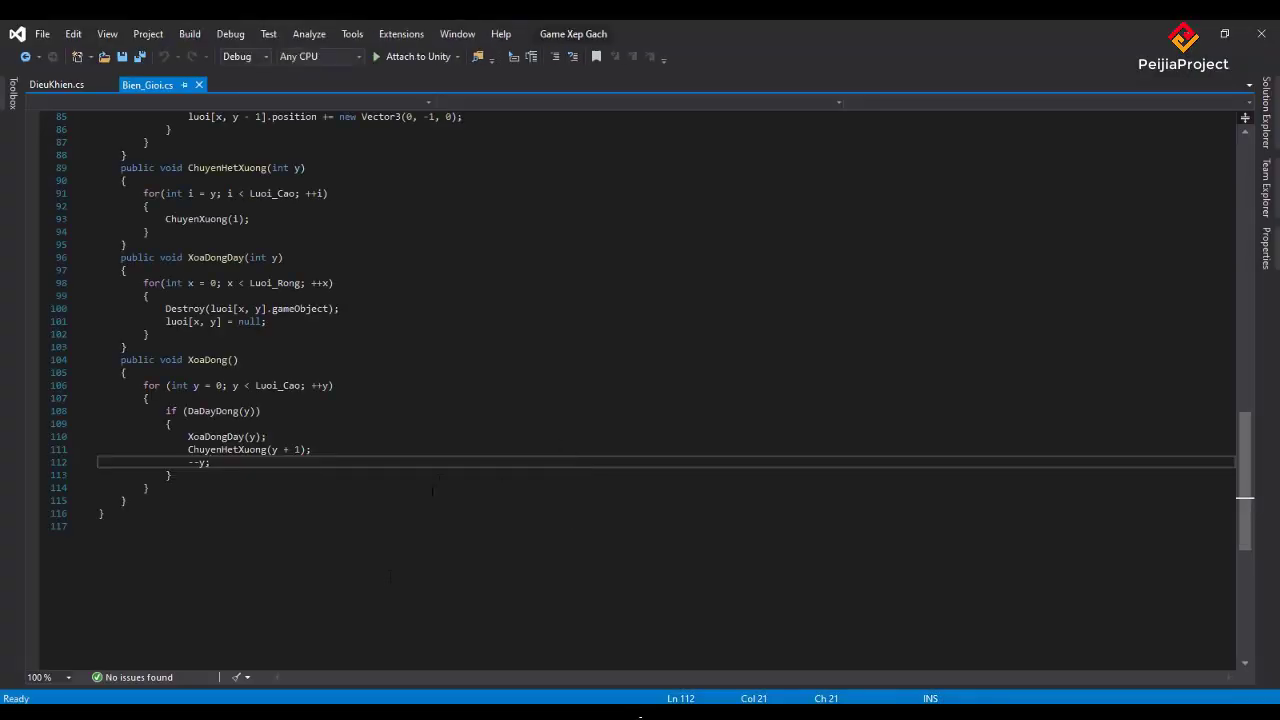
Look over the XoaDong method in Bien_Gioi.cs, scrolling up through the script
{"action": "left_click", "coordinate": [479, 376]}
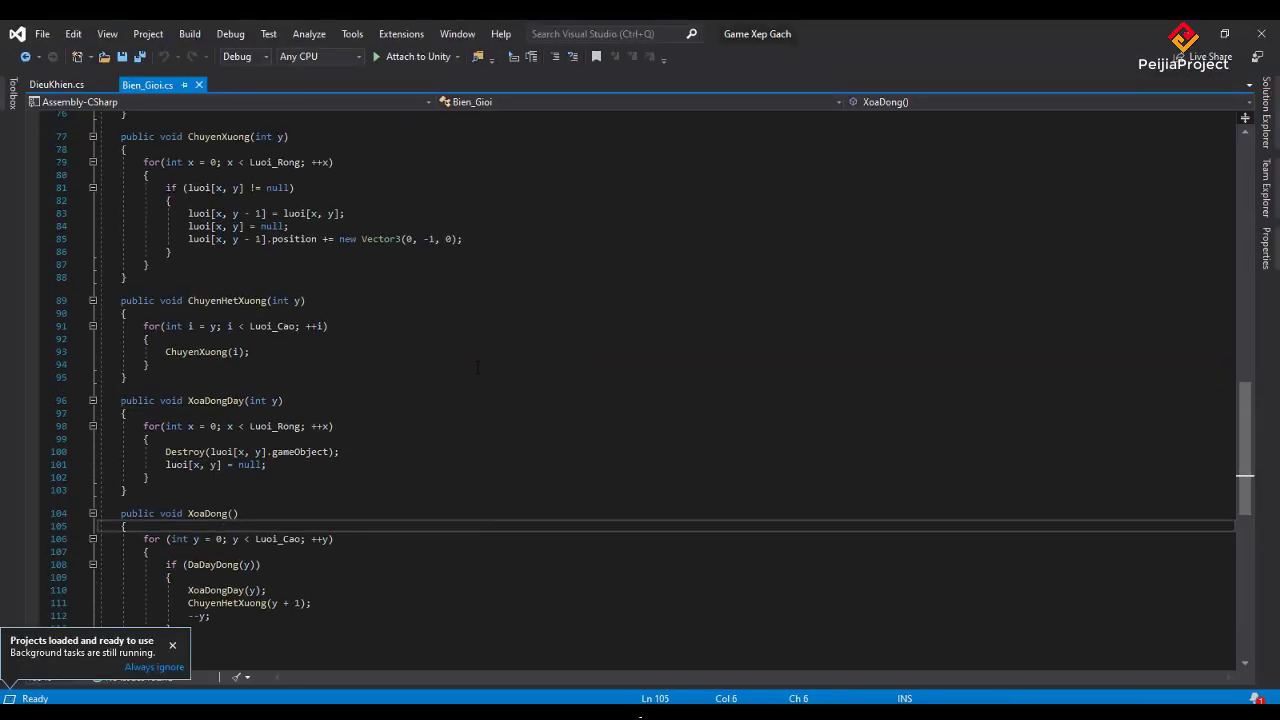
{"action": "scroll", "coordinate": [478, 372], "scroll_direction": "up", "scroll_amount": 6}
{"action": "scroll", "coordinate": [478, 368], "scroll_direction": "up", "scroll_amount": 2}
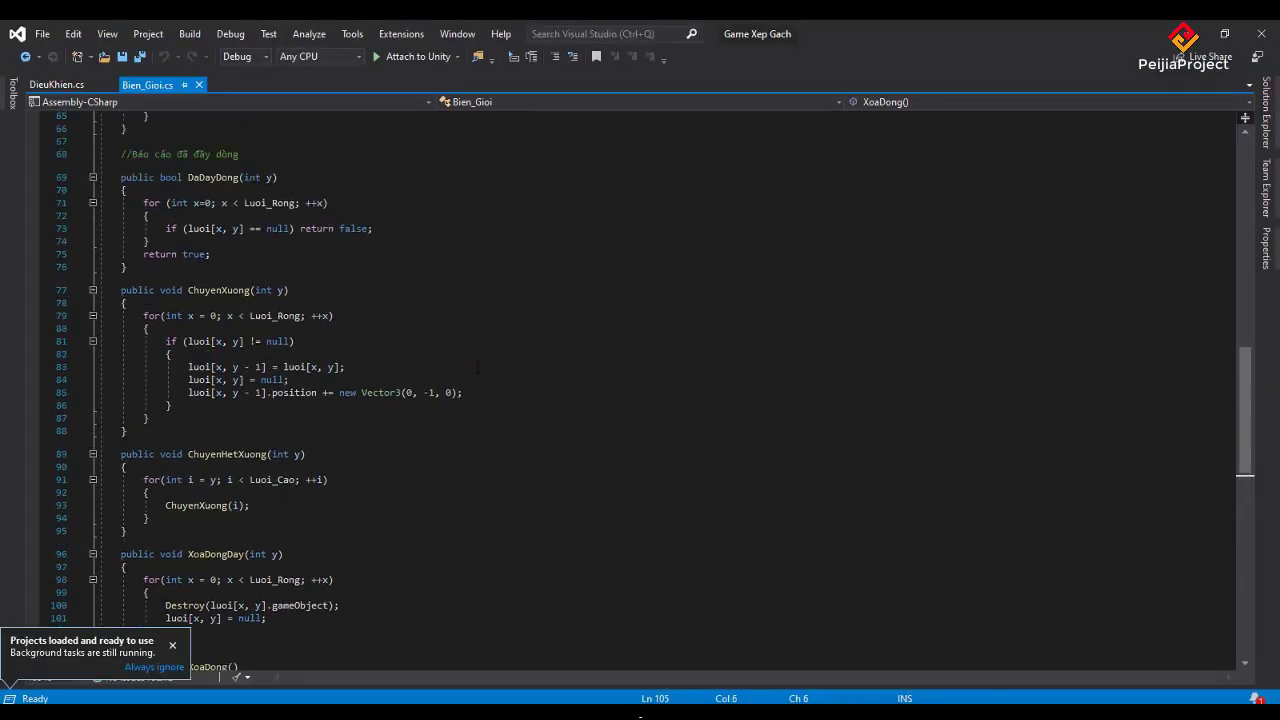
{"action": "scroll", "coordinate": [479, 368], "scroll_direction": "up", "scroll_amount": 2}
{"action": "scroll", "coordinate": [479, 368], "scroll_direction": "up", "scroll_amount": 2}
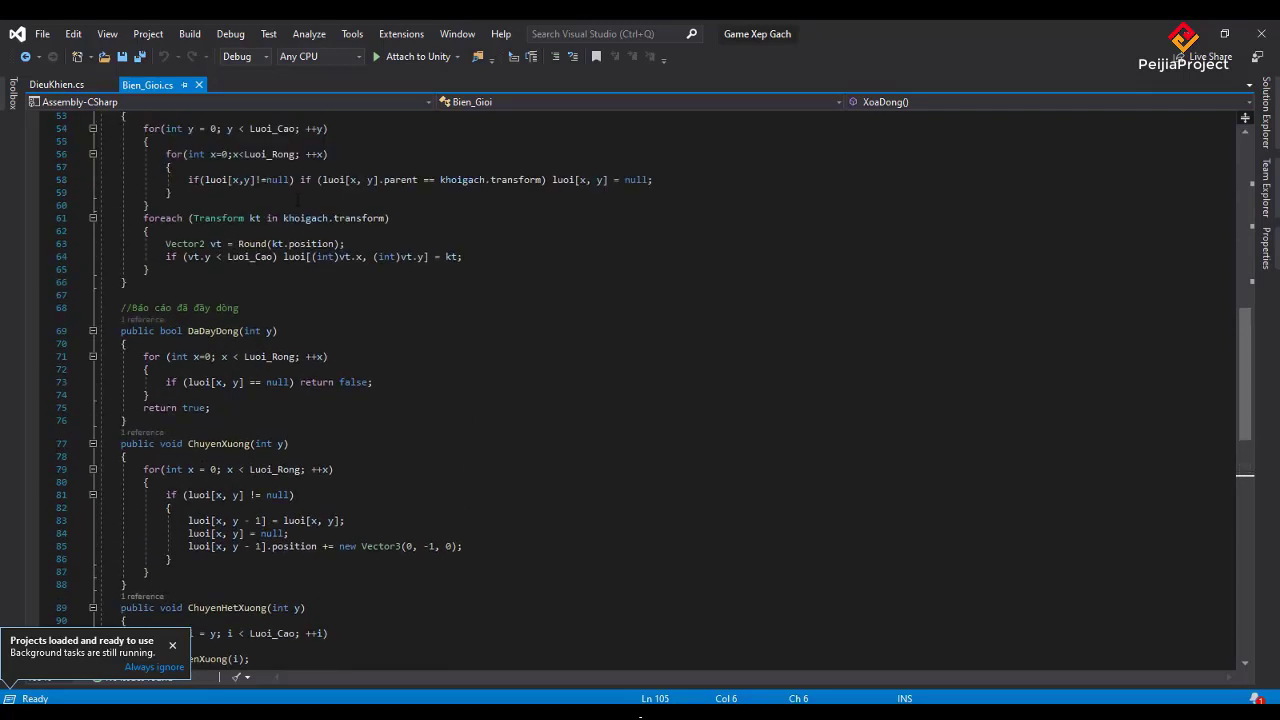
Switch to DieuKhien.cs and bring the RoiXuong method, lines 66–107, into view
{"action": "left_click", "coordinate": [62, 84]}
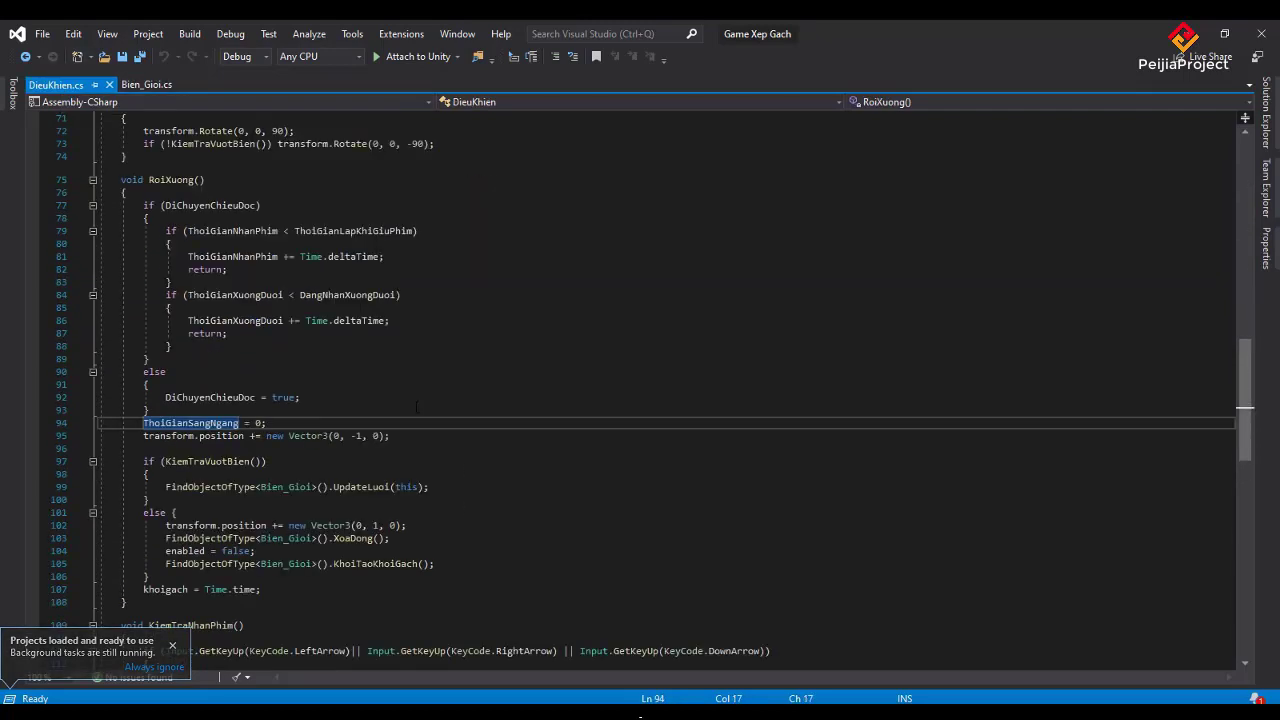
{"action": "scroll", "coordinate": [464, 406], "scroll_direction": "up", "scroll_amount": 1}
{"action": "scroll", "coordinate": [464, 406], "scroll_direction": "up", "scroll_amount": 3}
{"action": "left_click", "coordinate": [420, 355]}
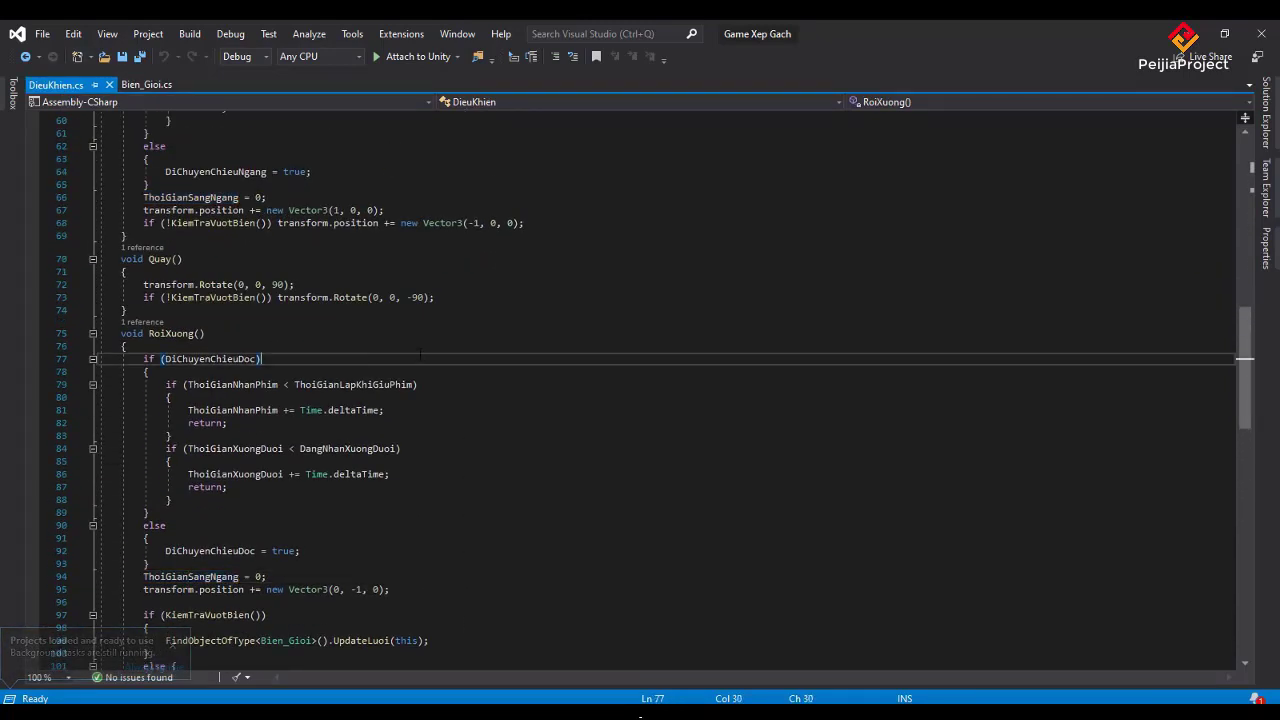
{"action": "scroll", "coordinate": [420, 355], "scroll_direction": "up", "scroll_amount": 2}
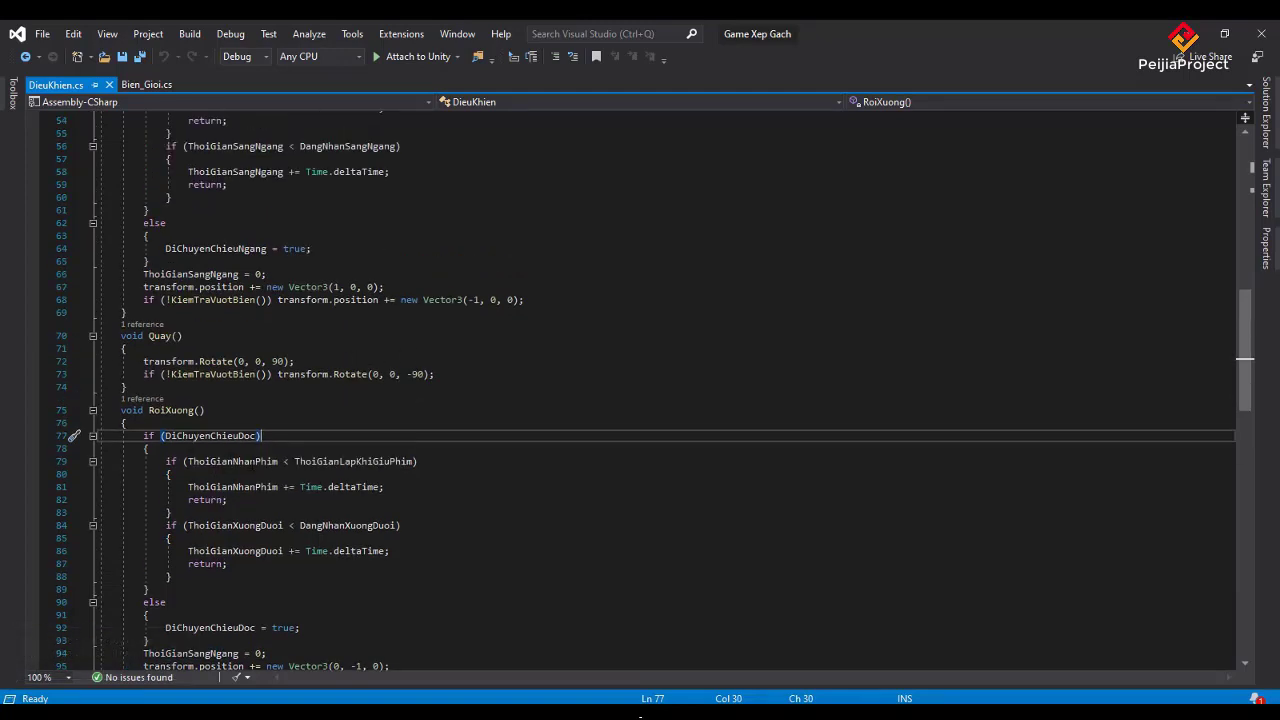
{"action": "scroll", "coordinate": [330, 487], "scroll_direction": "down", "scroll_amount": 1}
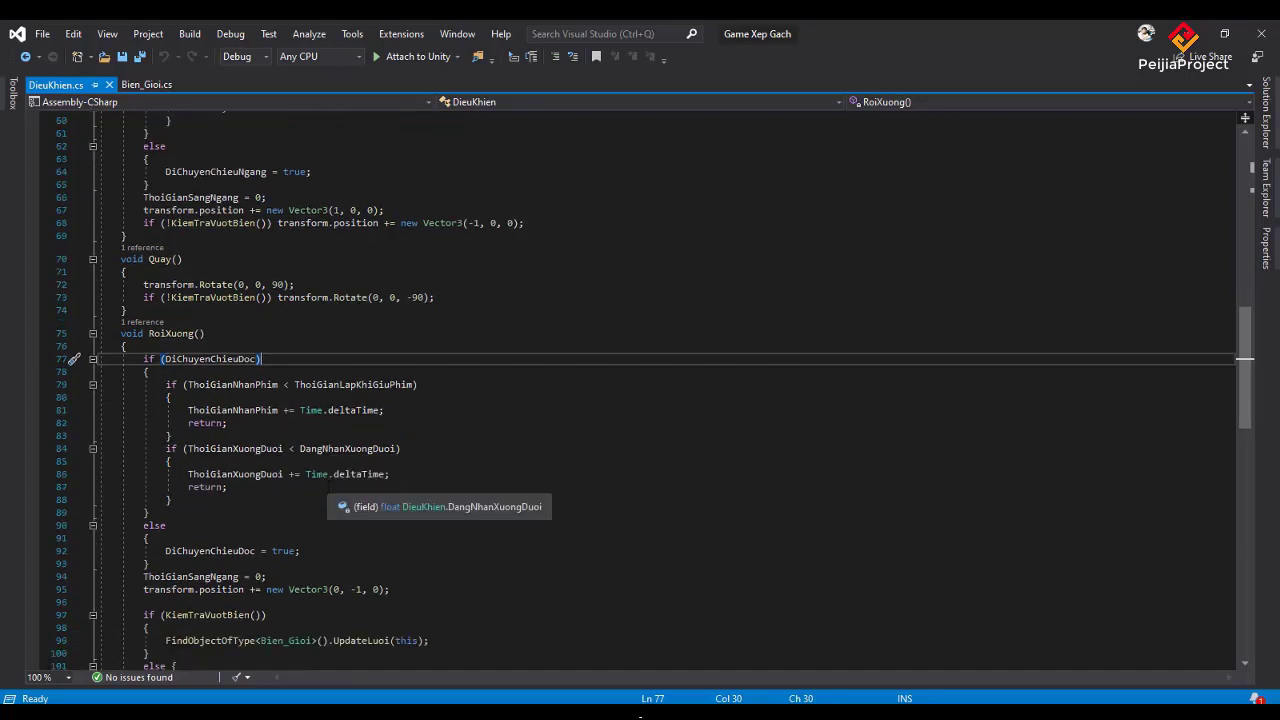
{"action": "scroll", "coordinate": [330, 487], "scroll_direction": "down", "scroll_amount": 1}
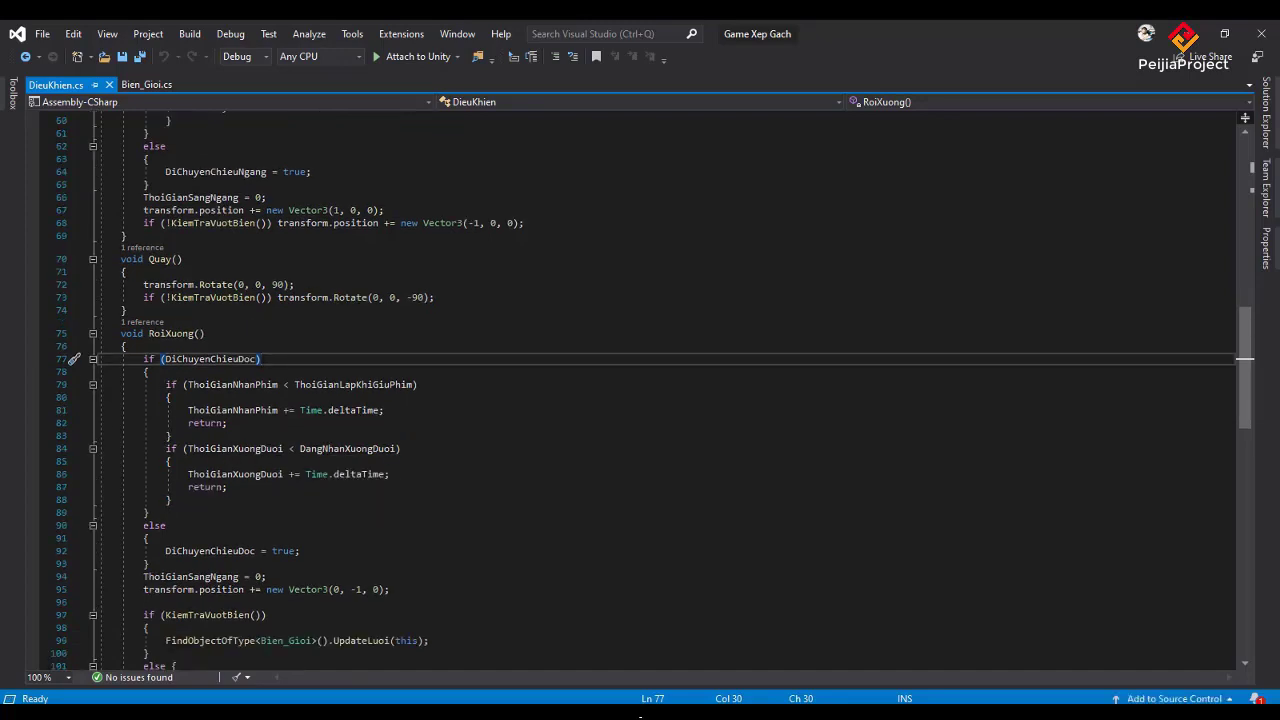
{"action": "scroll", "coordinate": [652, 394], "scroll_direction": "down", "scroll_amount": 2}
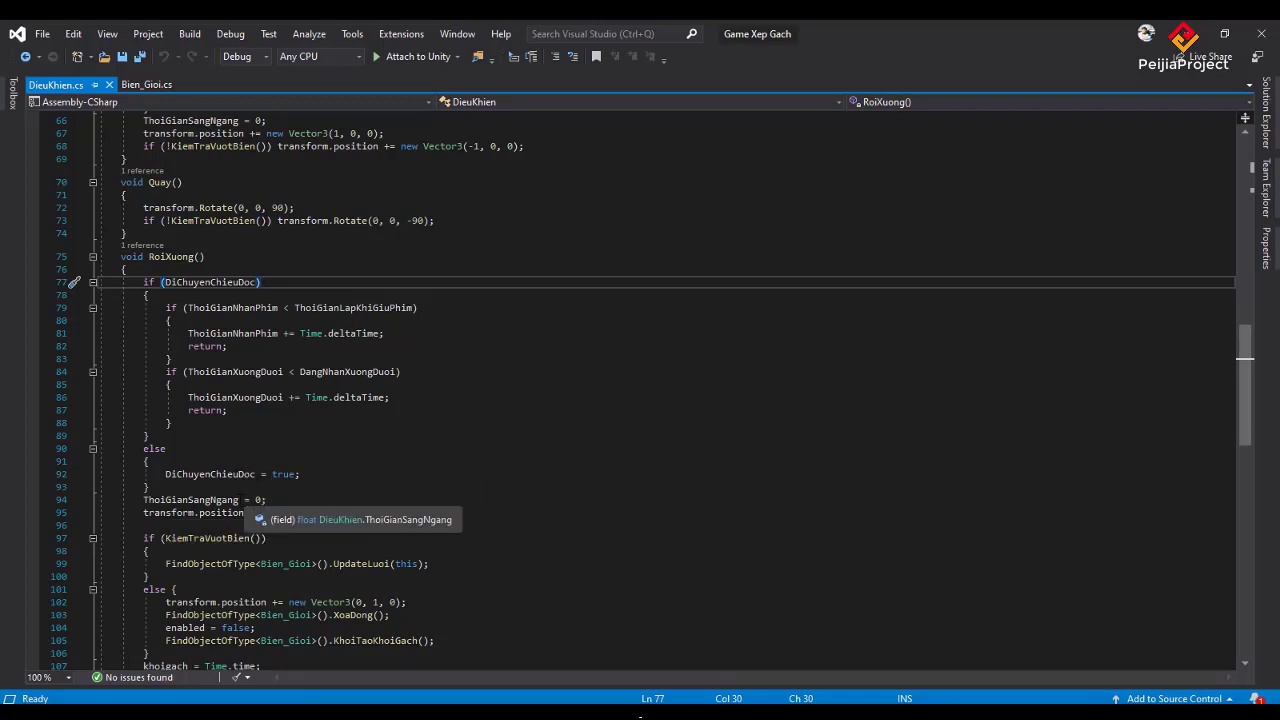
Replace ThoiGianSangNgang with ThoiGianXuongDuoi on line 94, save DieuKhien.cs, and switch to Unity
{"action": "left_click", "coordinate": [238, 499]}
{"action": "left_click_drag", "start_coordinate": [236, 499], "coordinate": [143, 499]}
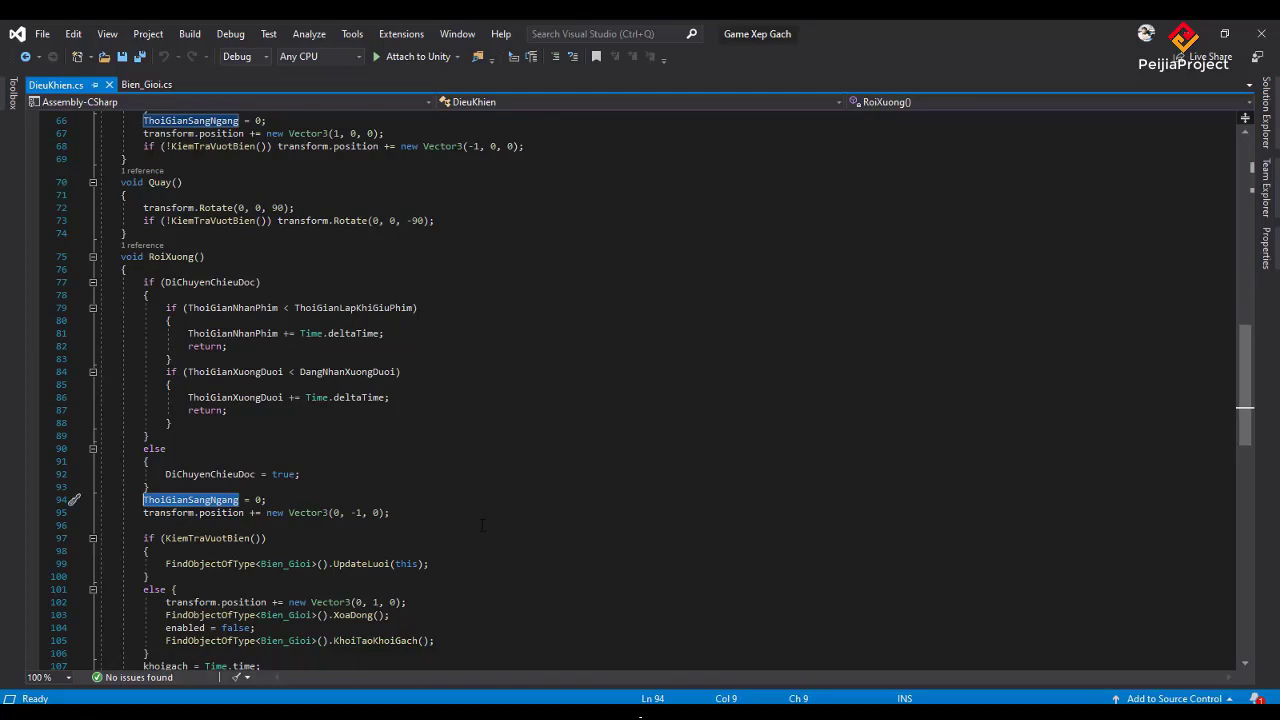
{"action": "type", "text": "Thoi"}
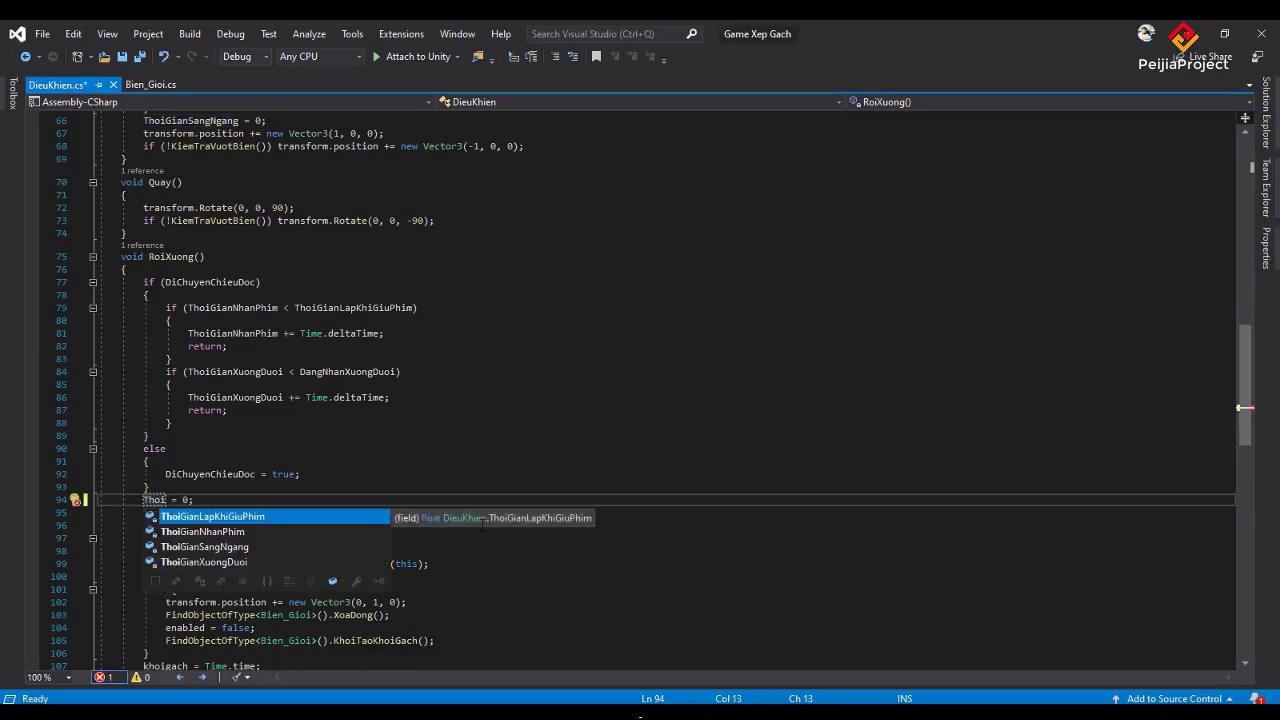
{"action": "key", "text": "Down"}
{"action": "key", "text": "Down"}
{"action": "key", "text": "Down"}
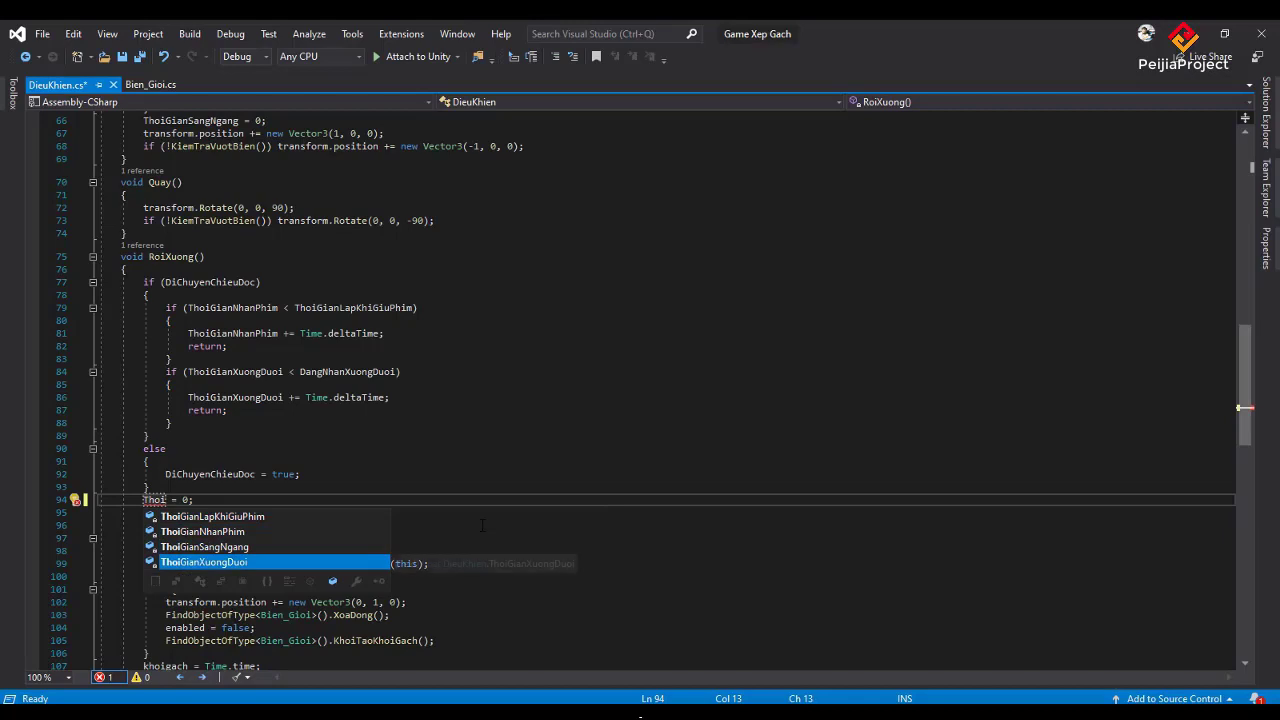
{"action": "key", "text": "Tab"}
{"action": "key", "text": "ctrl+s"}
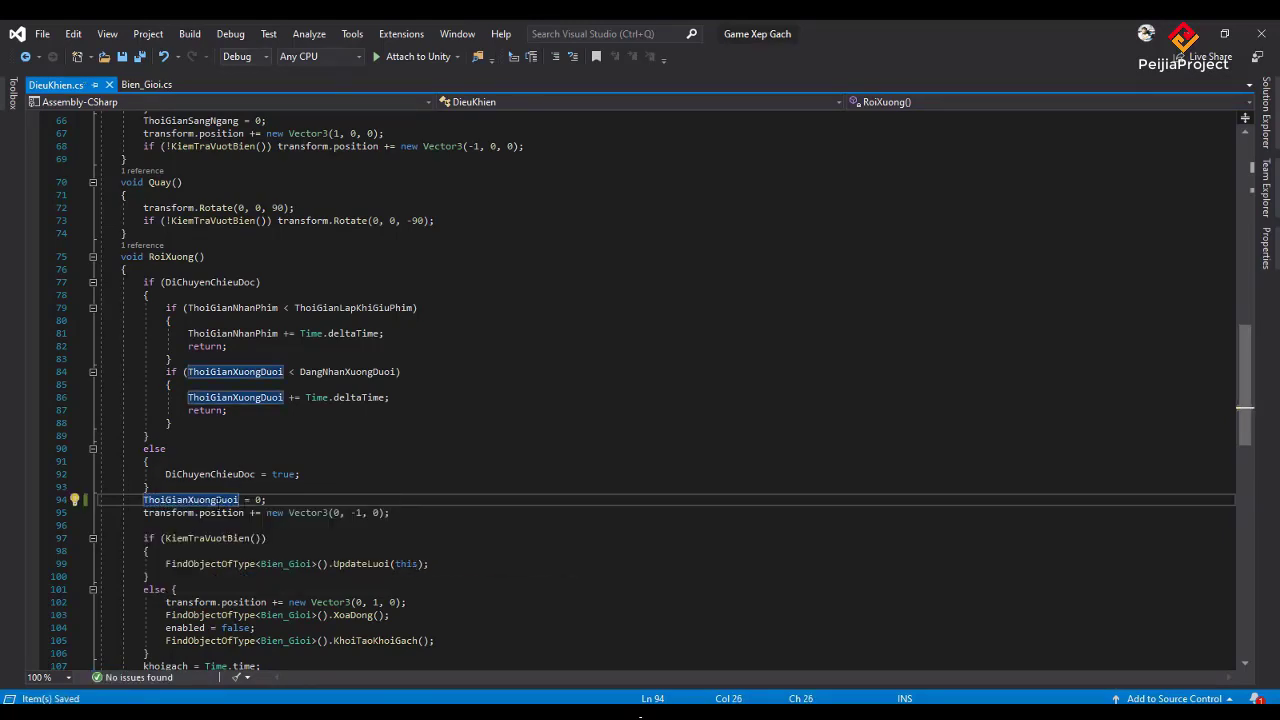
{"action": "left_click", "coordinate": [502, 541]}
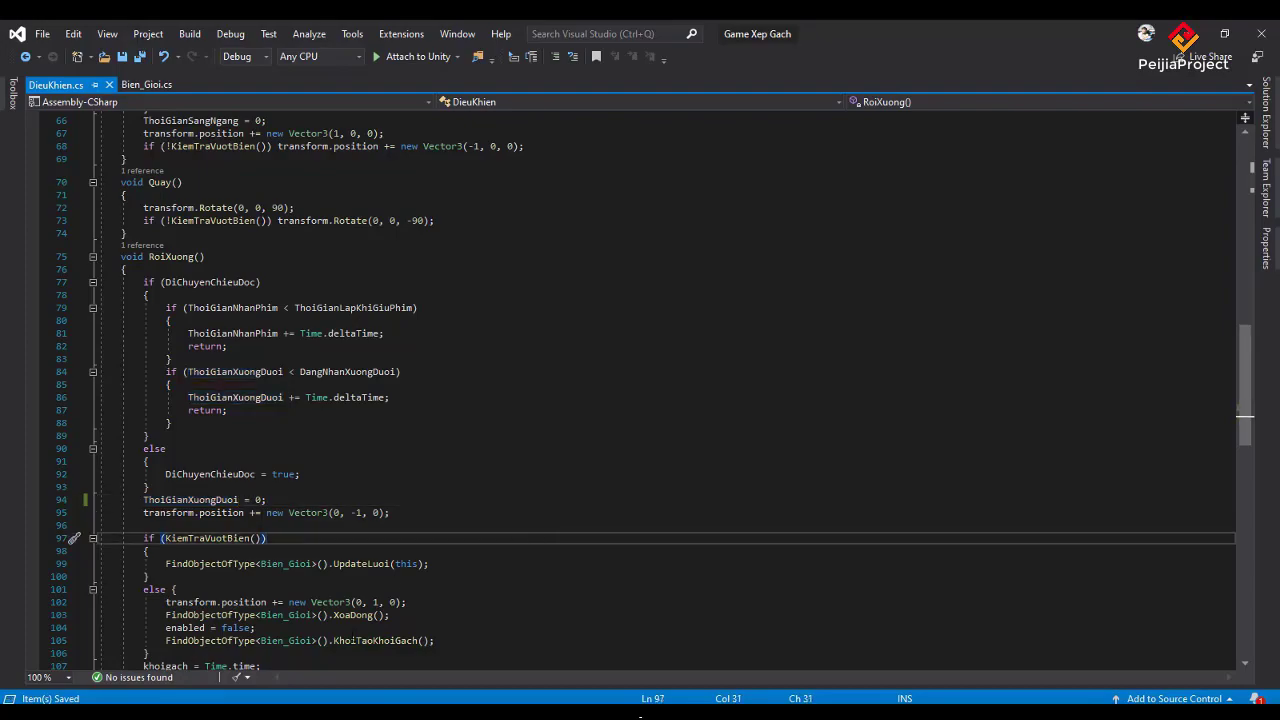
{"action": "key", "text": "alt+Tab"}
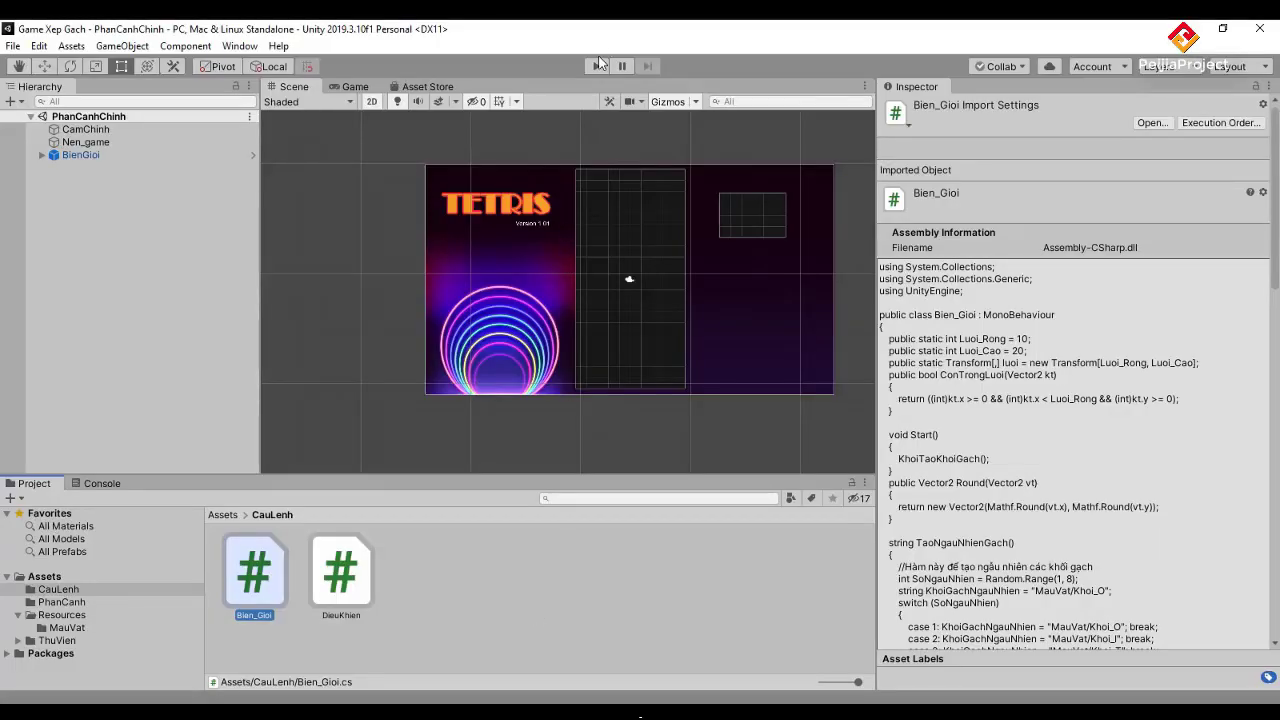
Start the game and steer the first red O-piece left and down
{"action": "left_click", "coordinate": [597, 66]}
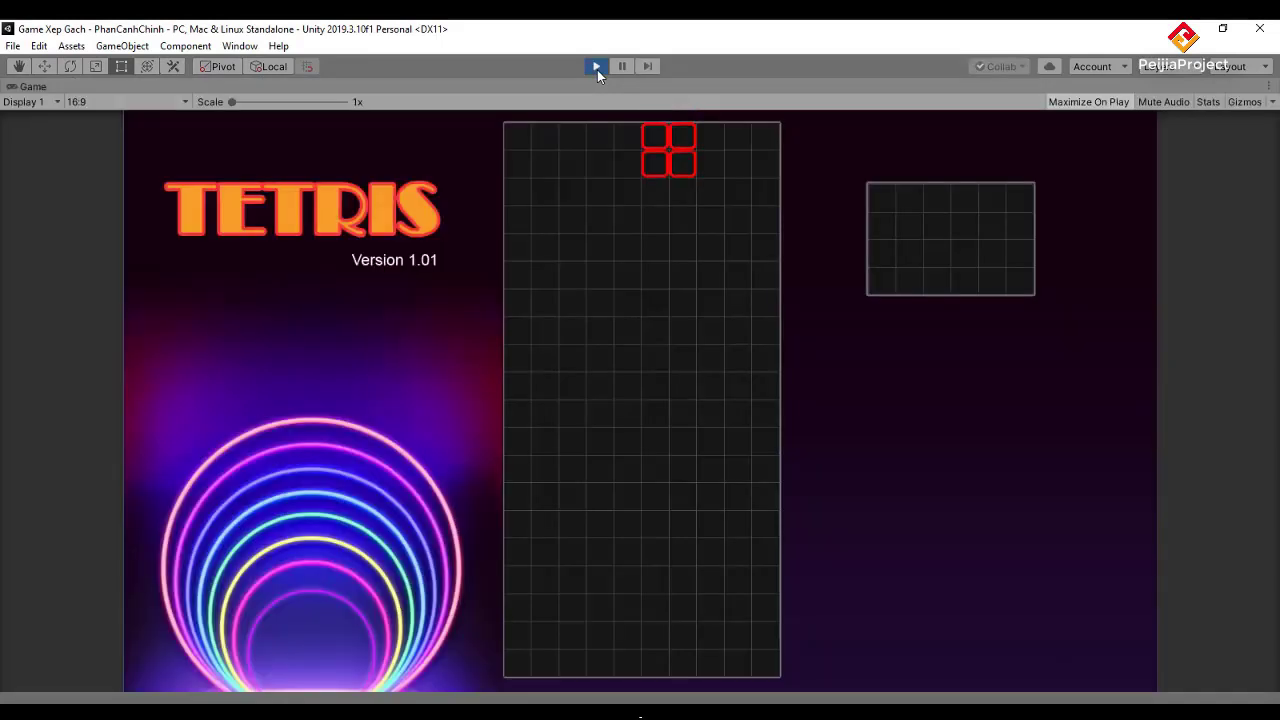
{"action": "key", "text": "Left"}
{"action": "key", "text": "Left"}
{"action": "key", "text": "Left"}
{"action": "key", "text": "Left"}
{"action": "key", "text": "Left"}
{"action": "key", "text": "Down"}
{"action": "key", "text": "Down"}
{"action": "key", "text": "Down"}
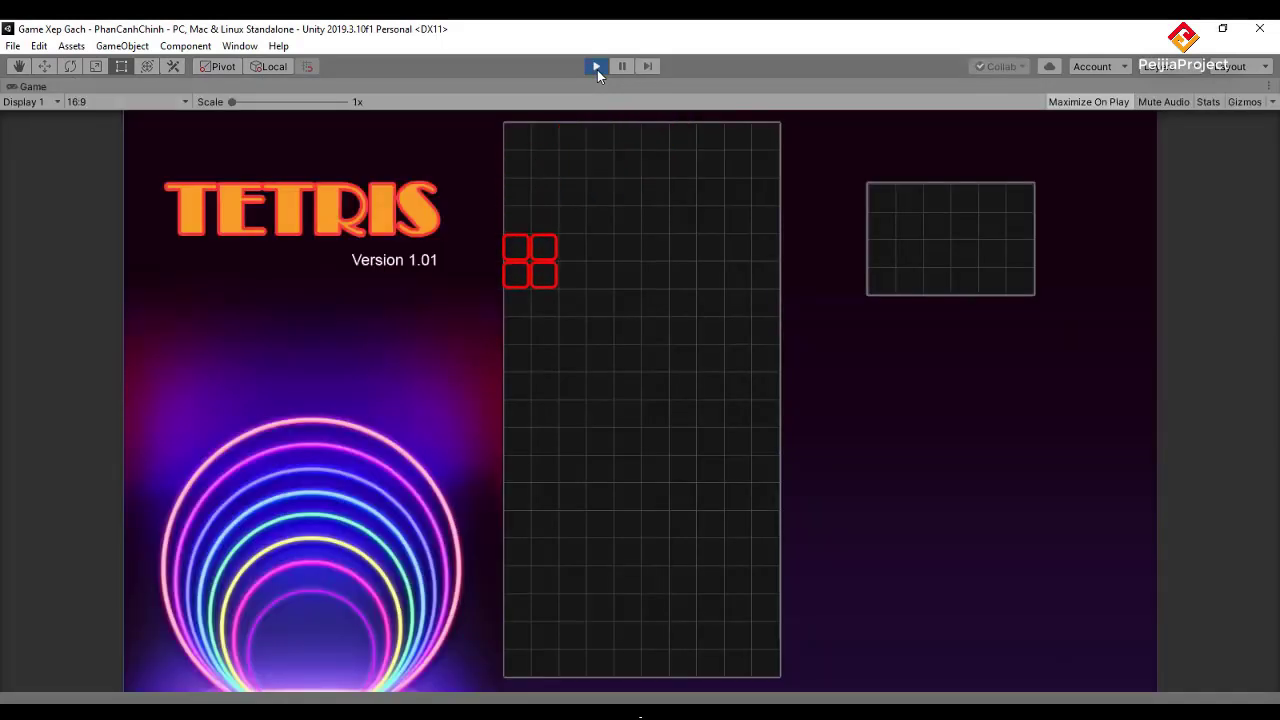
{"action": "key", "text": "Down"}
{"action": "key", "text": "Down"}
{"action": "key", "text": "Down"}
{"action": "key", "text": "Down"}
{"action": "key", "text": "Down"}
{"action": "key", "text": "Down"}
{"action": "key", "text": "Down"}
{"action": "key", "text": "Down"}
{"action": "key", "text": "Down"}
{"action": "key", "text": "Down"}
{"action": "key", "text": "Down"}
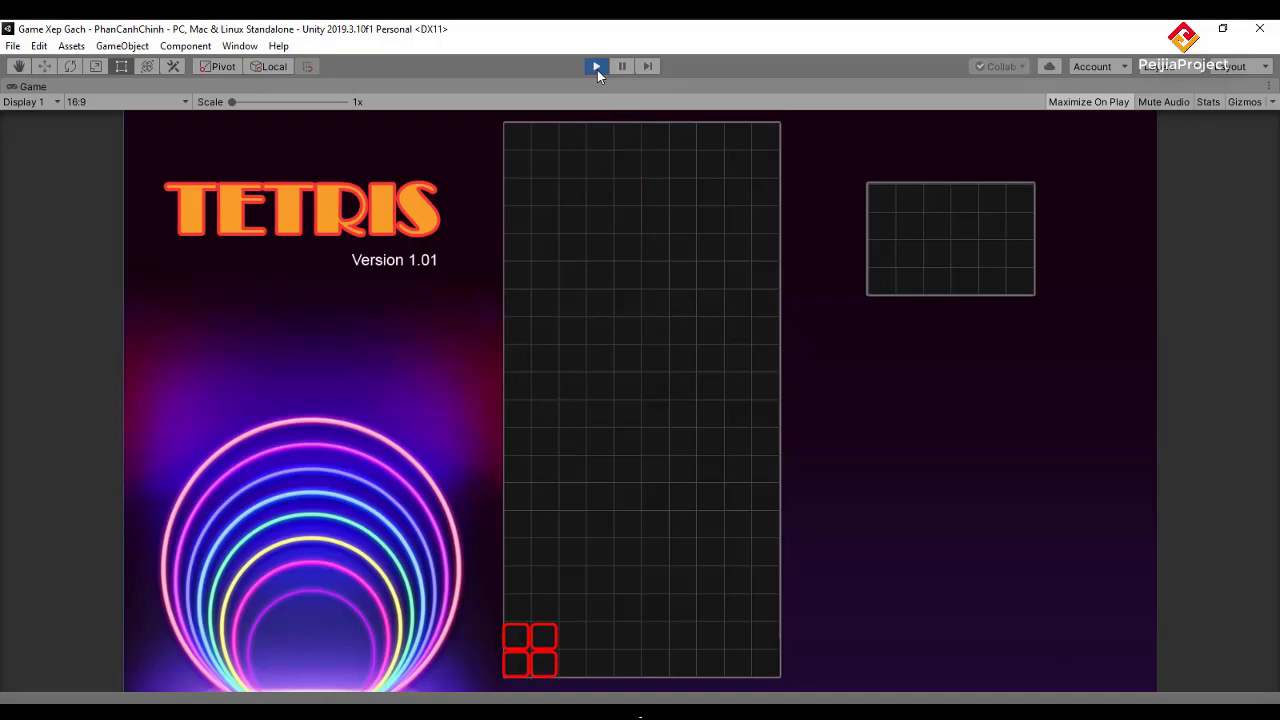
Land the second O-piece beside the first, stop the game and return to Visual Studio
{"action": "key", "text": "Left"}
{"action": "key", "text": "Left"}
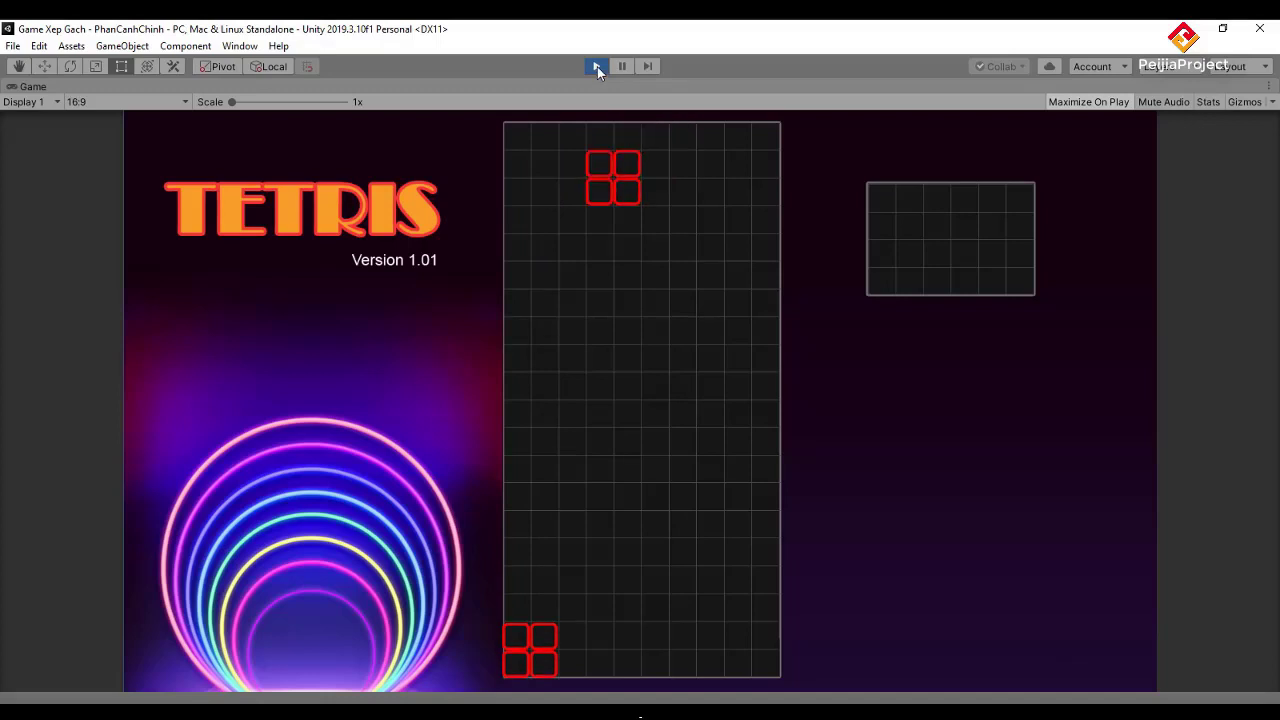
{"action": "key", "text": "Left"}
{"action": "key", "text": "Down"}
{"action": "key", "text": "Down"}
{"action": "key", "text": "Down"}
{"action": "key", "text": "Down"}
{"action": "key", "text": "Down"}
{"action": "key", "text": "Down"}
{"action": "key", "text": "Down"}
{"action": "key", "text": "Down"}
{"action": "key", "text": "Down"}
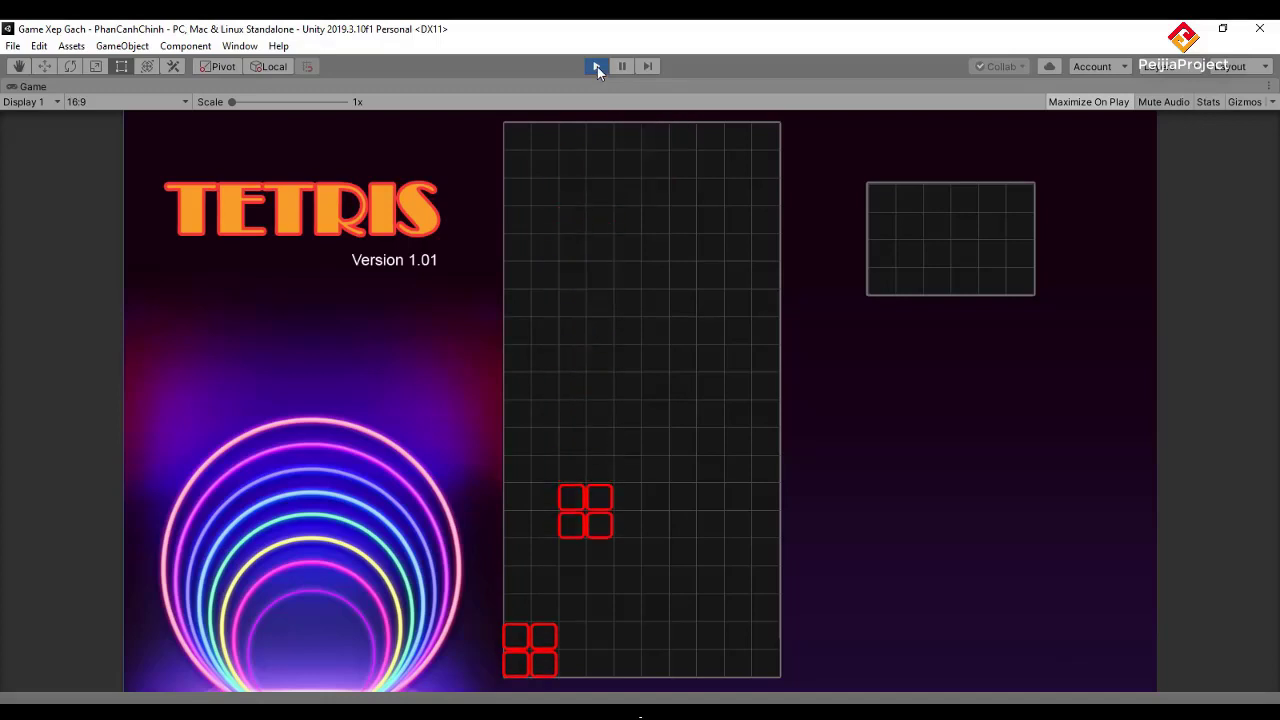
{"action": "key", "text": "Down"}
{"action": "key", "text": "Down"}
{"action": "key", "text": "Down"}
{"action": "left_click", "coordinate": [597, 66]}
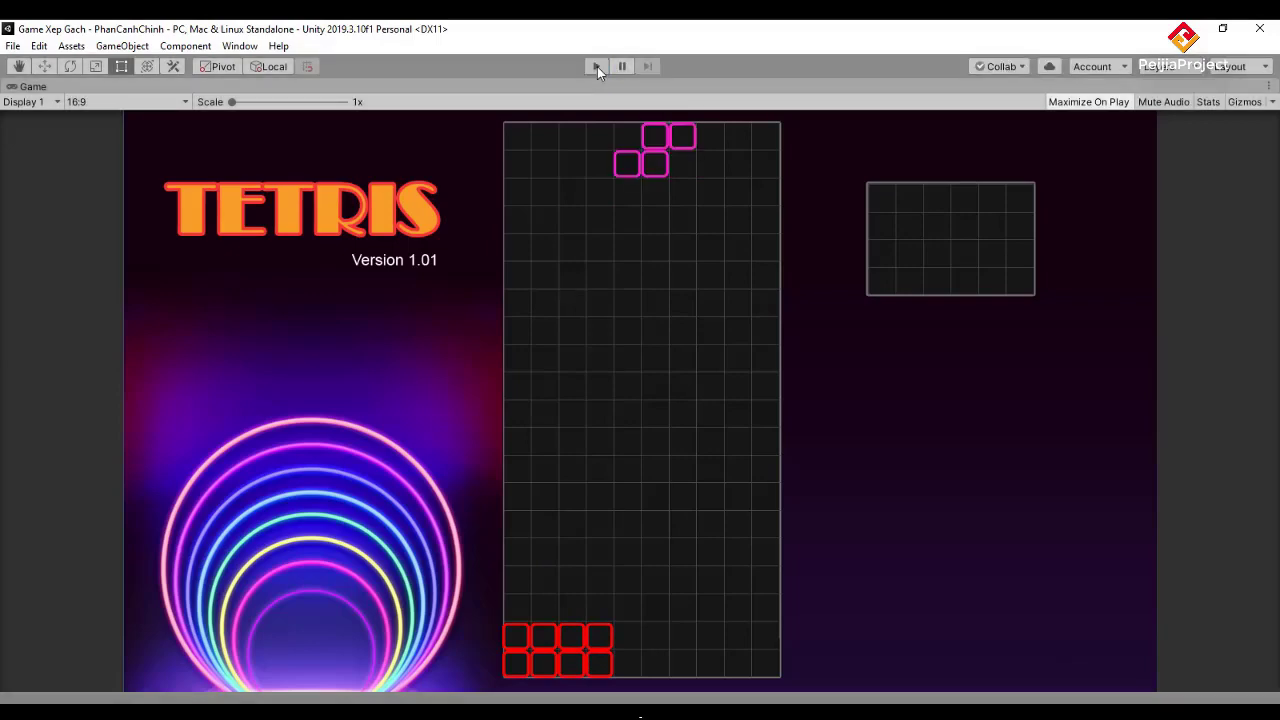
{"action": "key", "text": "alt+Tab"}
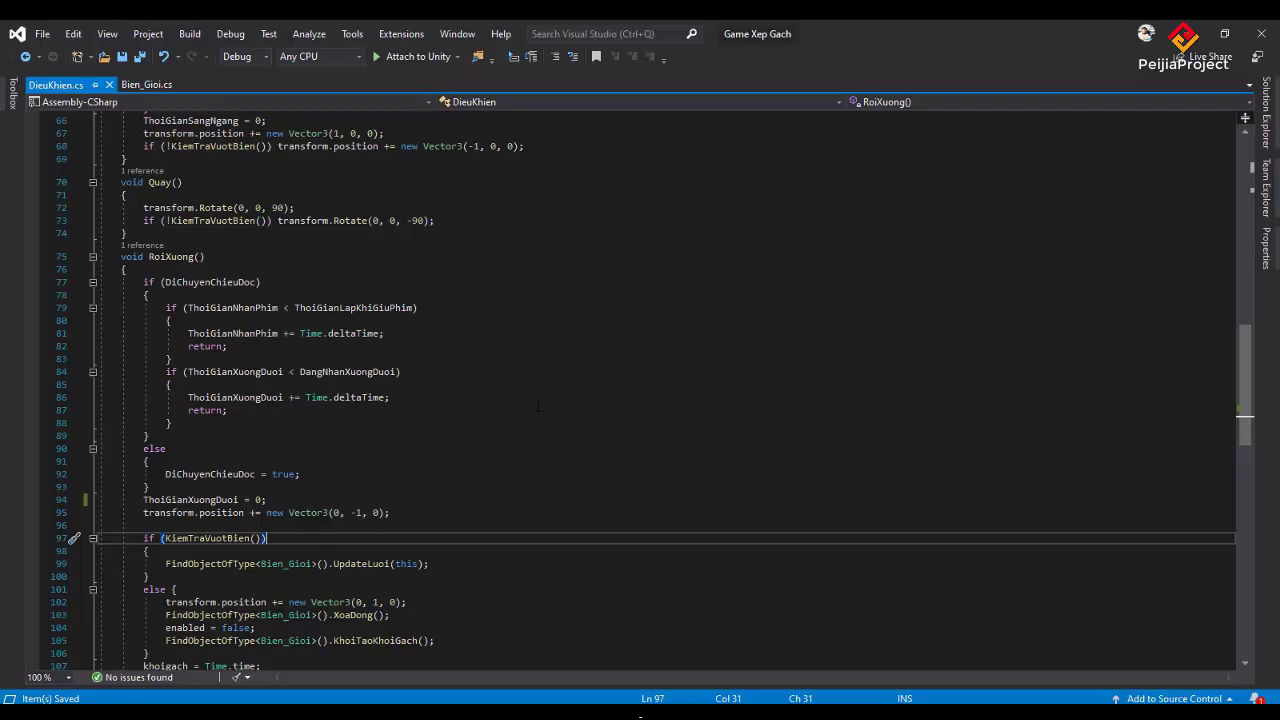
Change DangNhanXuongDuoi on line 11 from 0.1f to 0.02f, save, and bring Unity forward
{"action": "scroll", "coordinate": [537, 405], "scroll_direction": "up", "scroll_amount": 7}
{"action": "scroll", "coordinate": [538, 400], "scroll_direction": "up", "scroll_amount": 5}
{"action": "scroll", "coordinate": [539, 395], "scroll_direction": "up", "scroll_amount": 7}
{"action": "scroll", "coordinate": [540, 392], "scroll_direction": "up", "scroll_amount": 2}
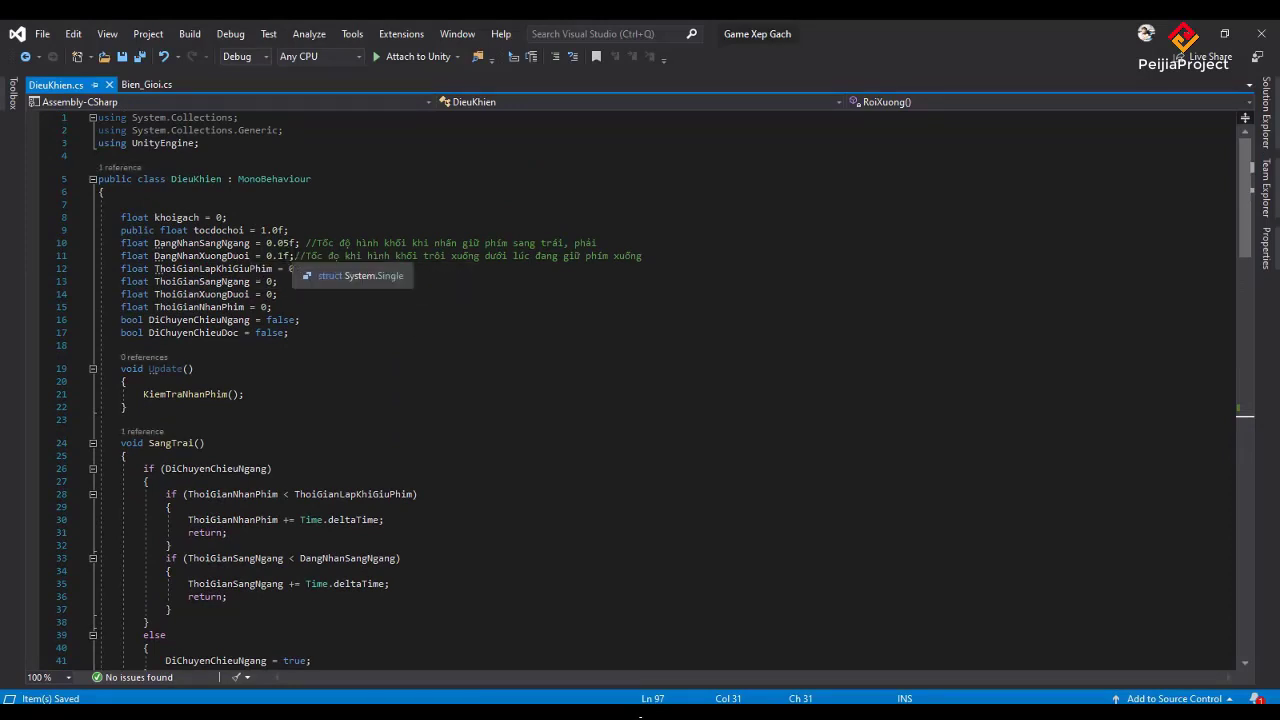
{"action": "left_click", "coordinate": [280, 256]}
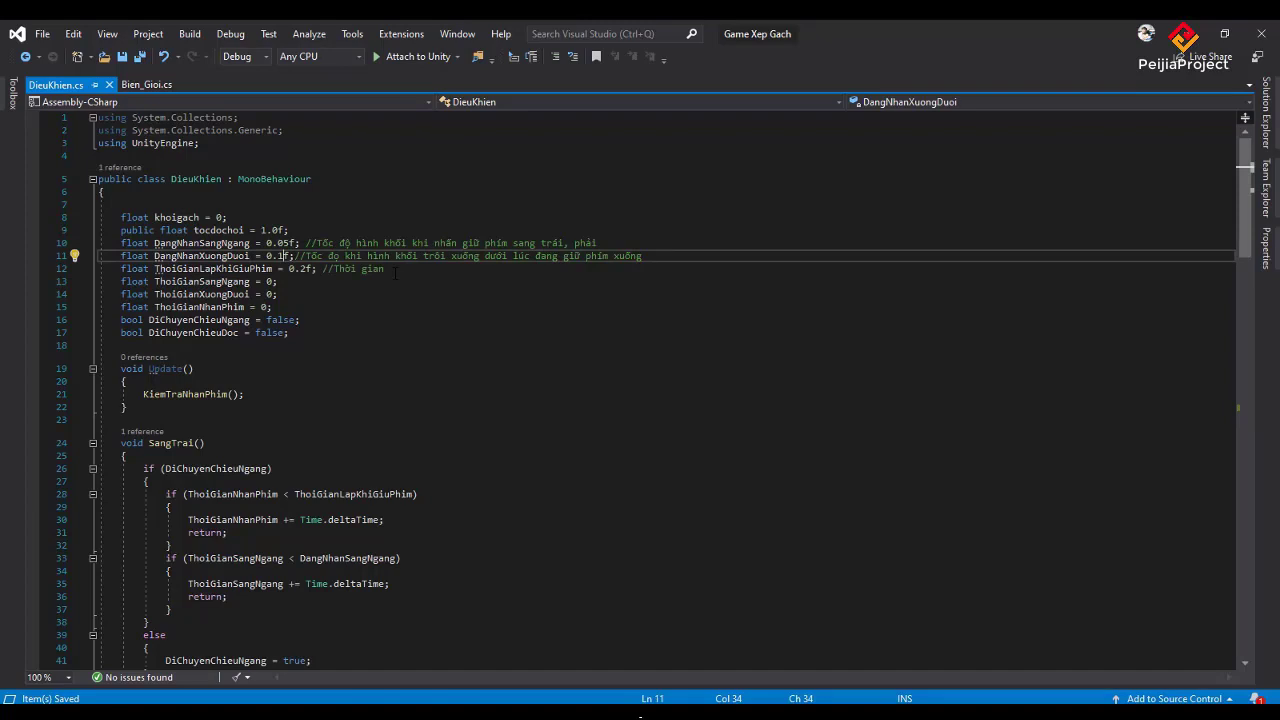
{"action": "key", "text": "BackSpace"}
{"action": "type", "text": "02"}
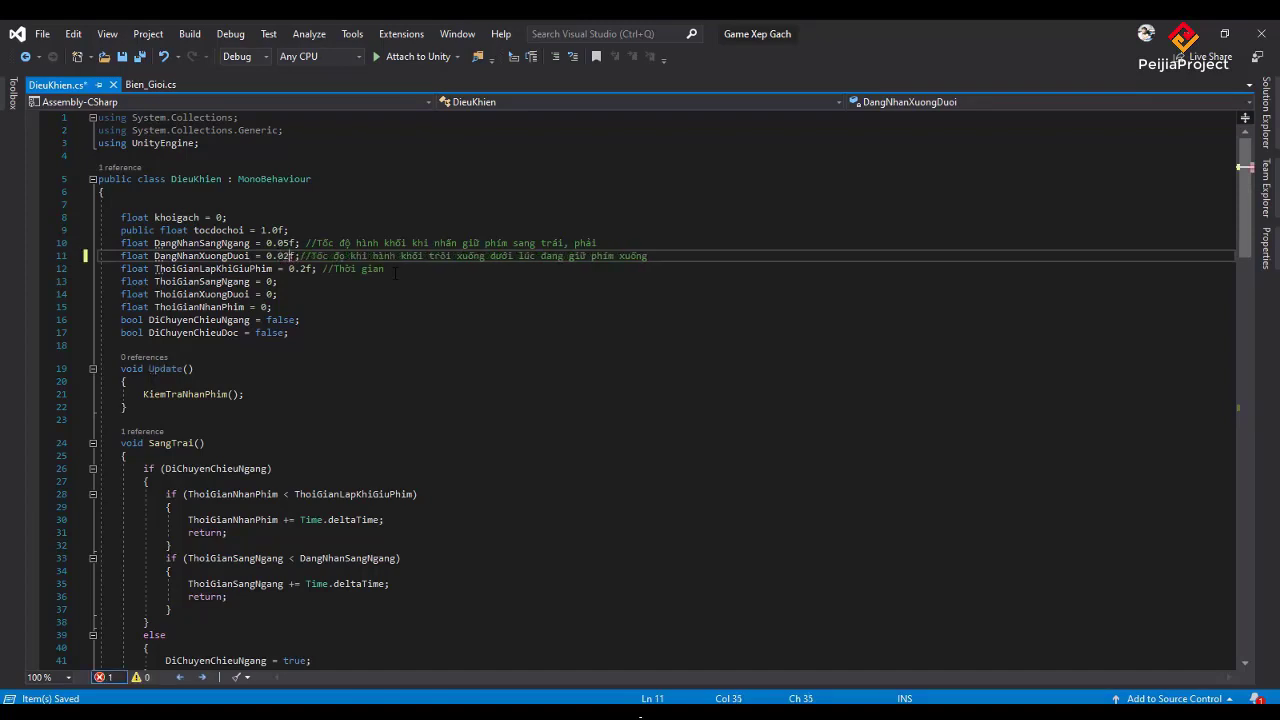
{"action": "key", "text": "ctrl+s"}
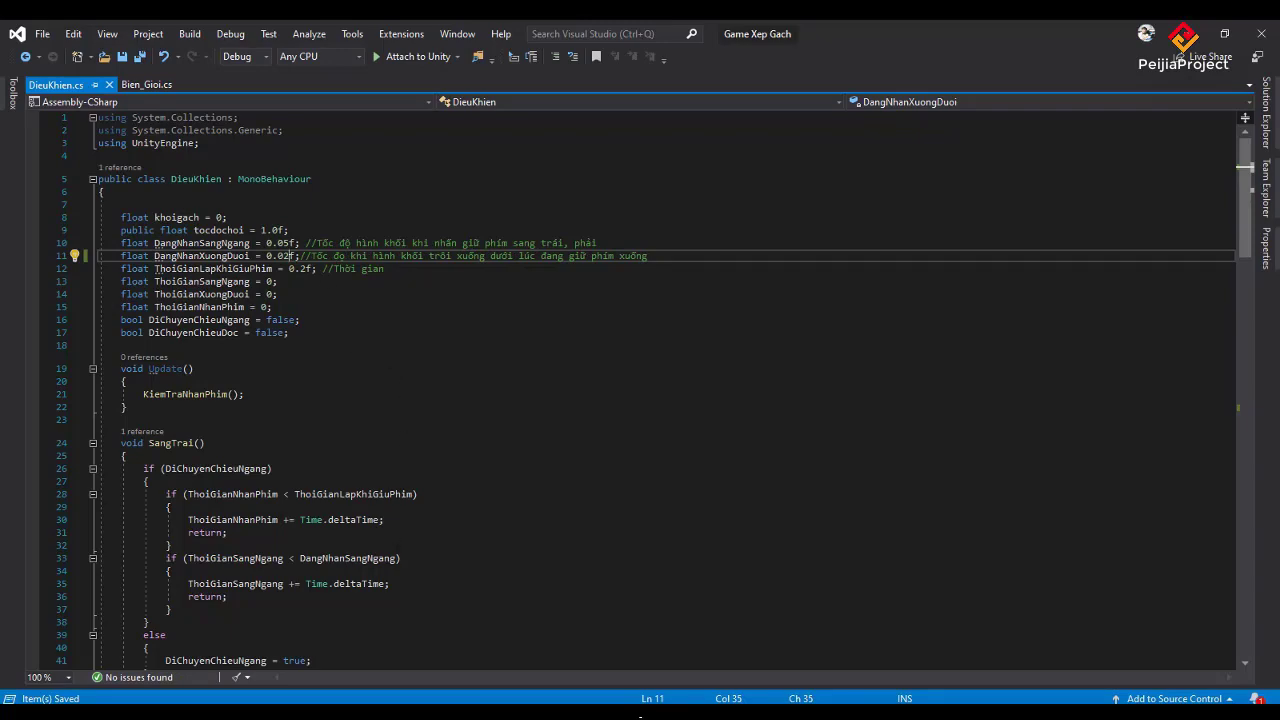
{"action": "left_click", "coordinate": [295, 665]}
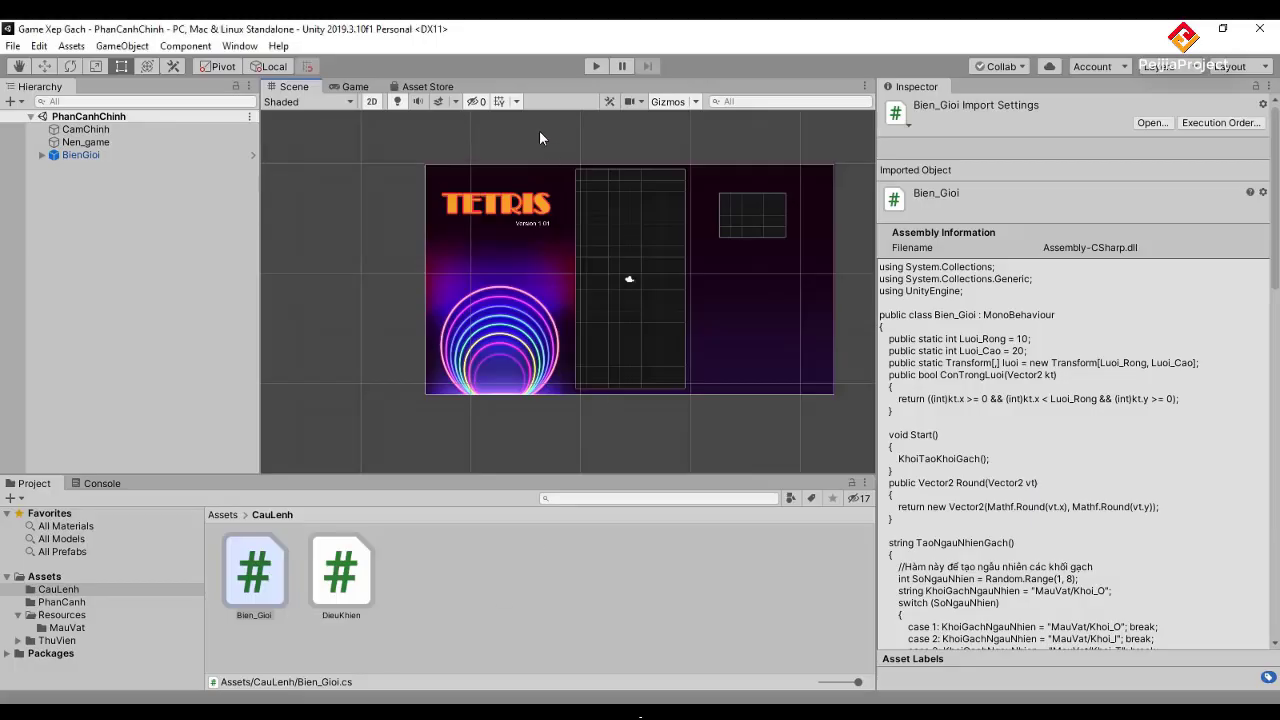
Start the game, land the cyan piece at the left wall and a purple I-piece beside it
{"action": "left_click", "coordinate": [594, 65]}
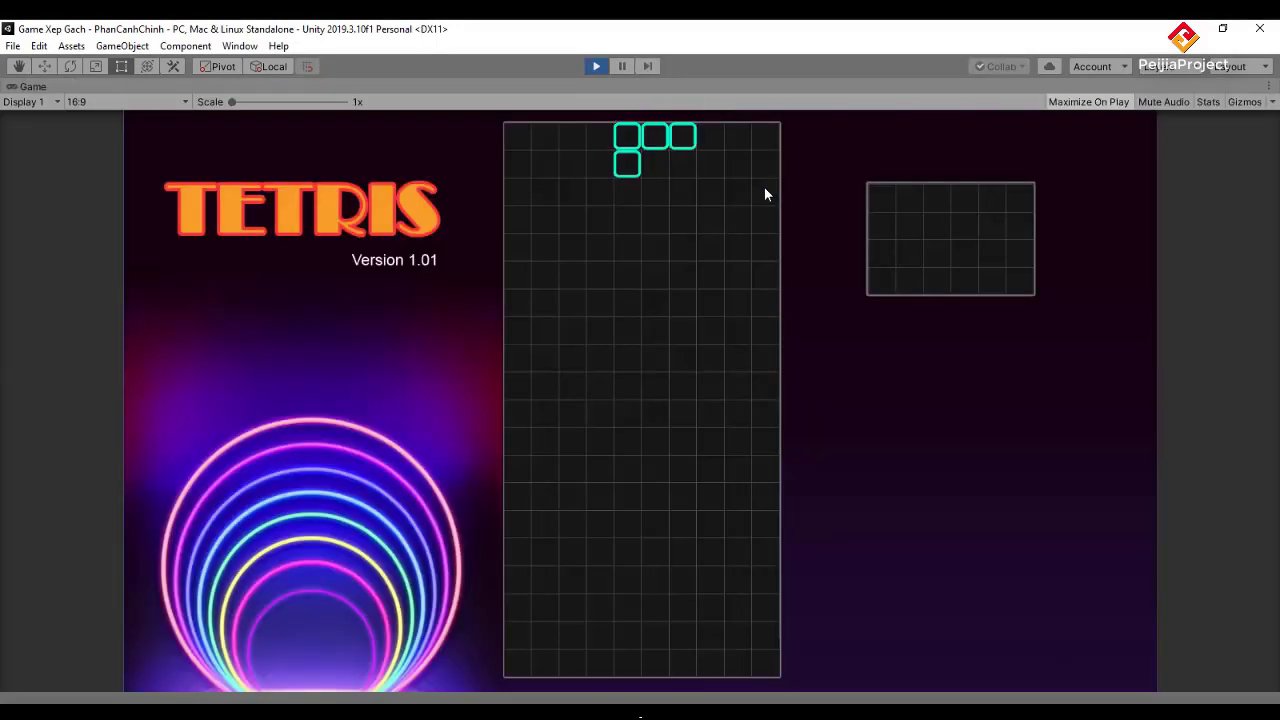
{"action": "key", "text": "Up"}
{"action": "key", "text": "Up"}
{"action": "key", "text": "Left"}
{"action": "key", "text": "Left"}
{"action": "key", "text": "Left"}
{"action": "key", "text": "Down"}
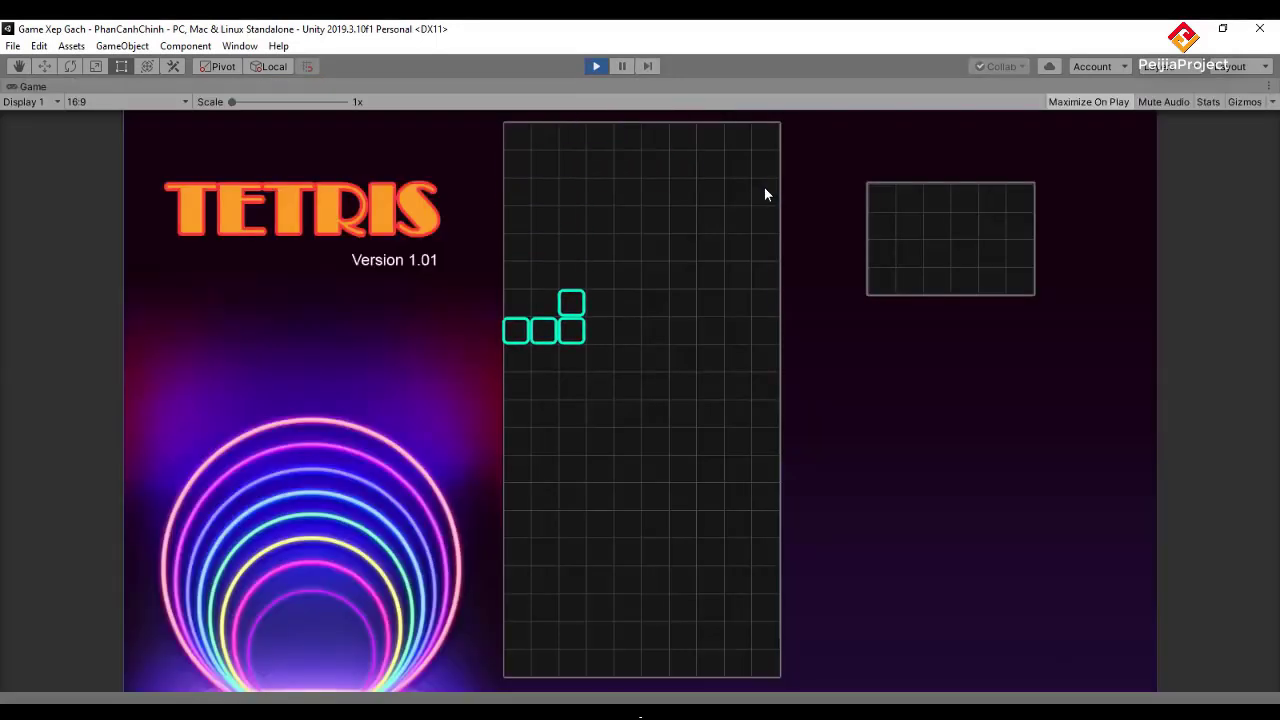
{"action": "key", "text": "Up"}
{"action": "key", "text": "Left"}
{"action": "key", "text": "Left"}
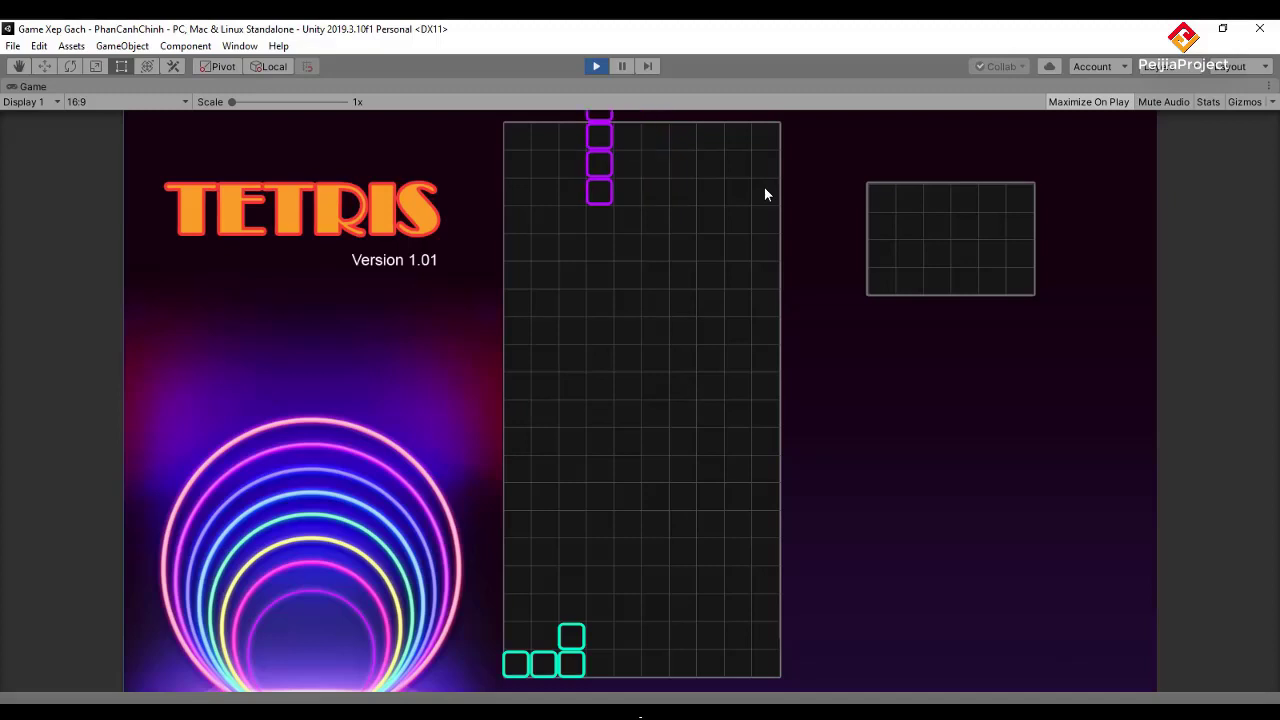
{"action": "key", "text": "Down"}
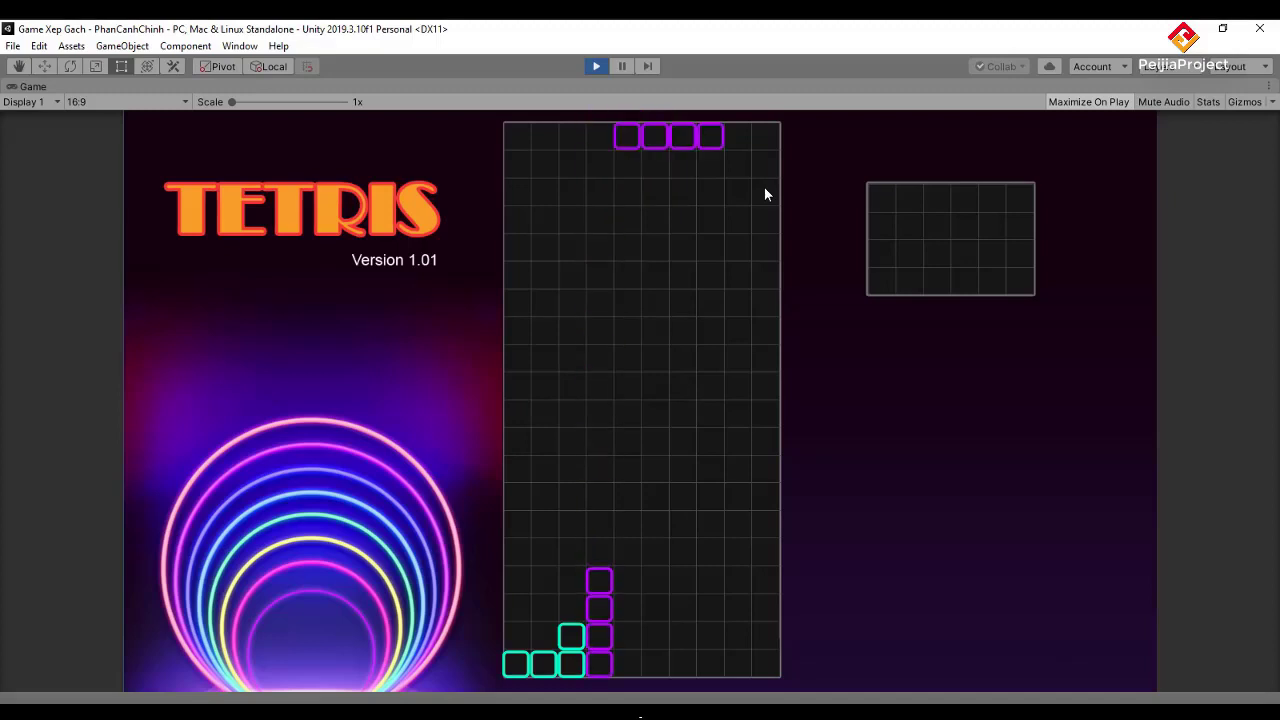
Turn three I-pieces upright and drop them side by side along the bottom
{"action": "key", "text": "Up"}
{"action": "key", "text": "Left"}
{"action": "key", "text": "Down"}
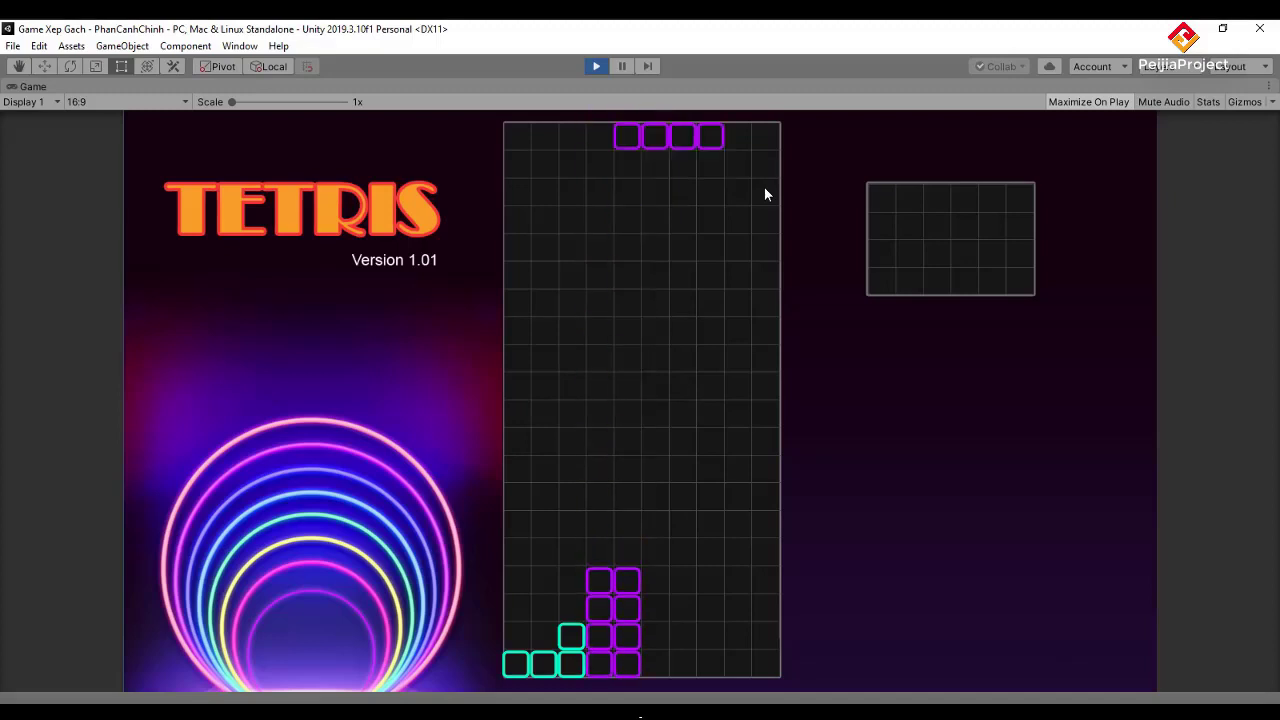
{"action": "key", "text": "Up"}
{"action": "key", "text": "Down"}
{"action": "key", "text": "Up"}
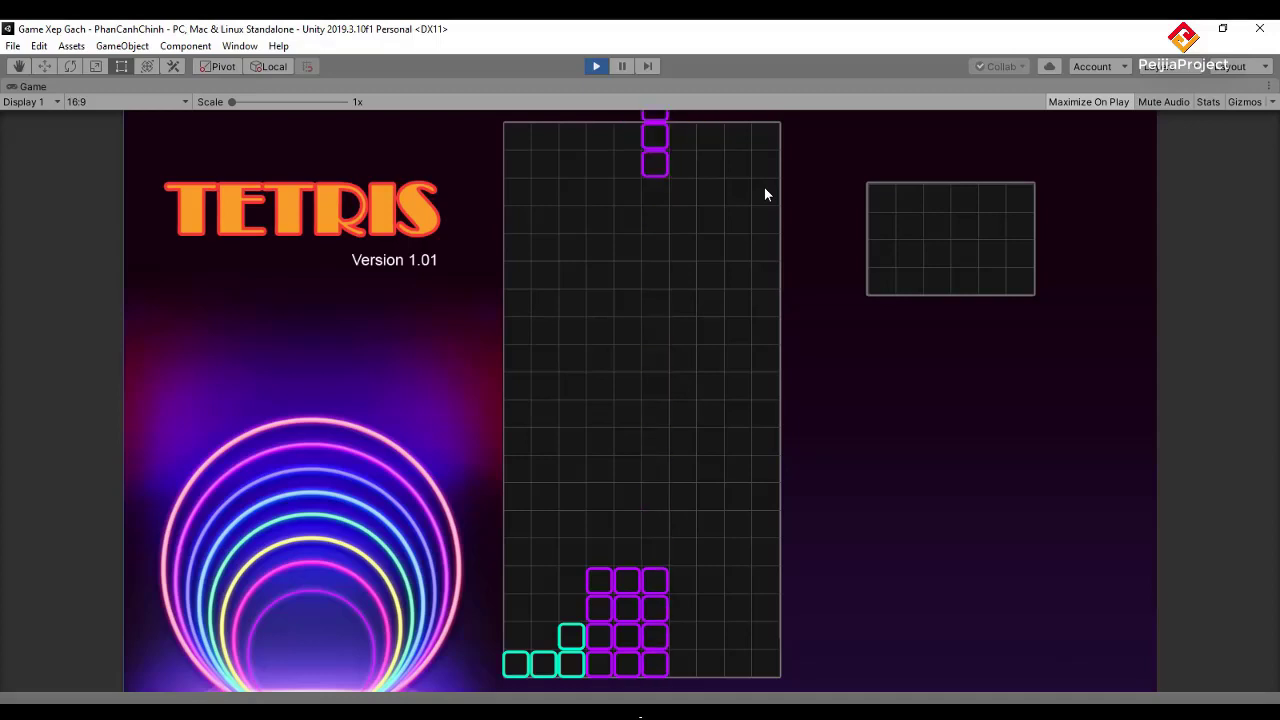
{"action": "key", "text": "Right"}
{"action": "key", "text": "Down"}
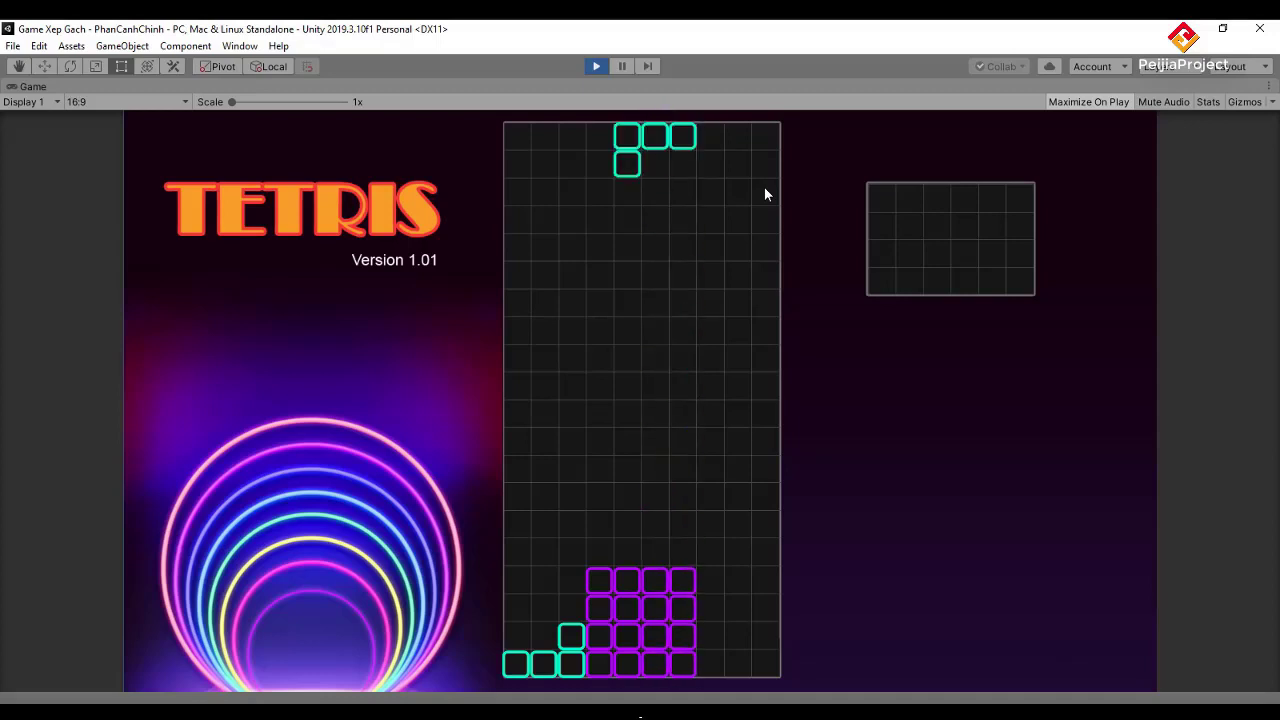
Place a rotated cyan L-piece at the right wall and drop another upright purple I-piece
{"action": "key", "text": "Up"}
{"action": "key", "text": "Up"}
{"action": "key", "text": "Right"}
{"action": "key", "text": "Right"}
{"action": "key", "text": "Right"}
{"action": "key", "text": "Down"}
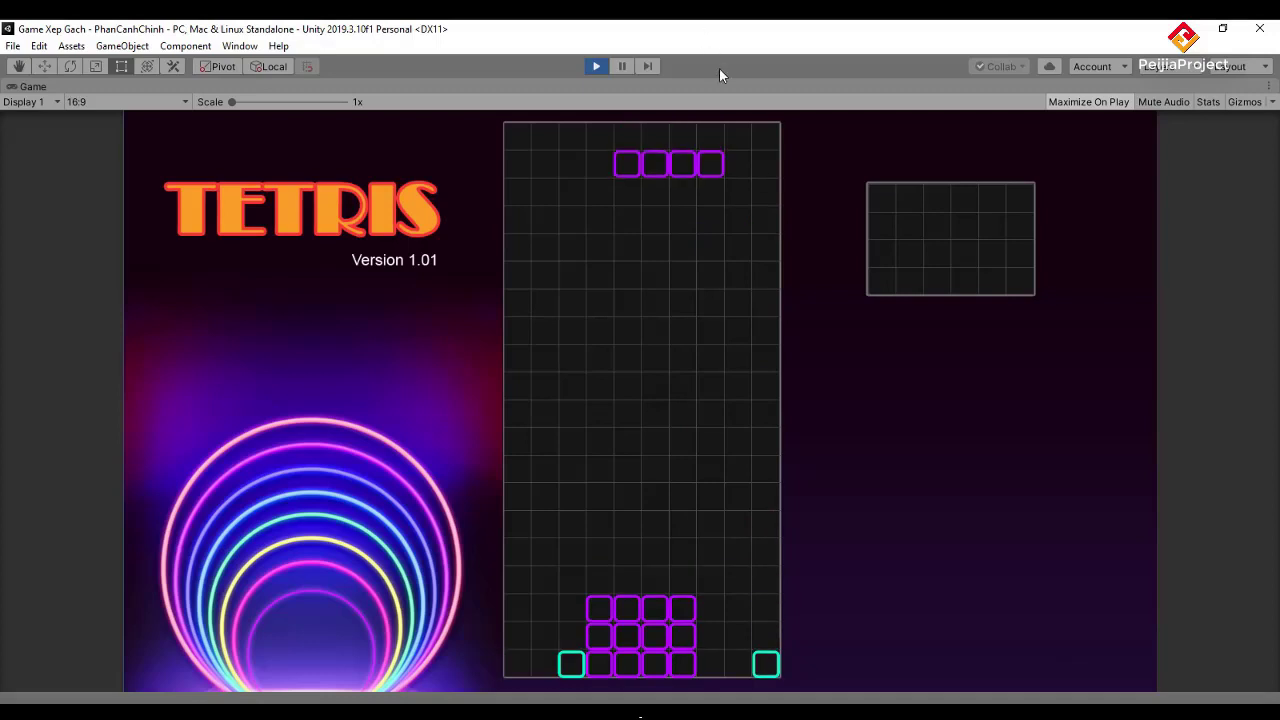
{"action": "key", "text": "Up"}
{"action": "key", "text": "Right"}
{"action": "key", "text": "Right"}
{"action": "key", "text": "Right"}
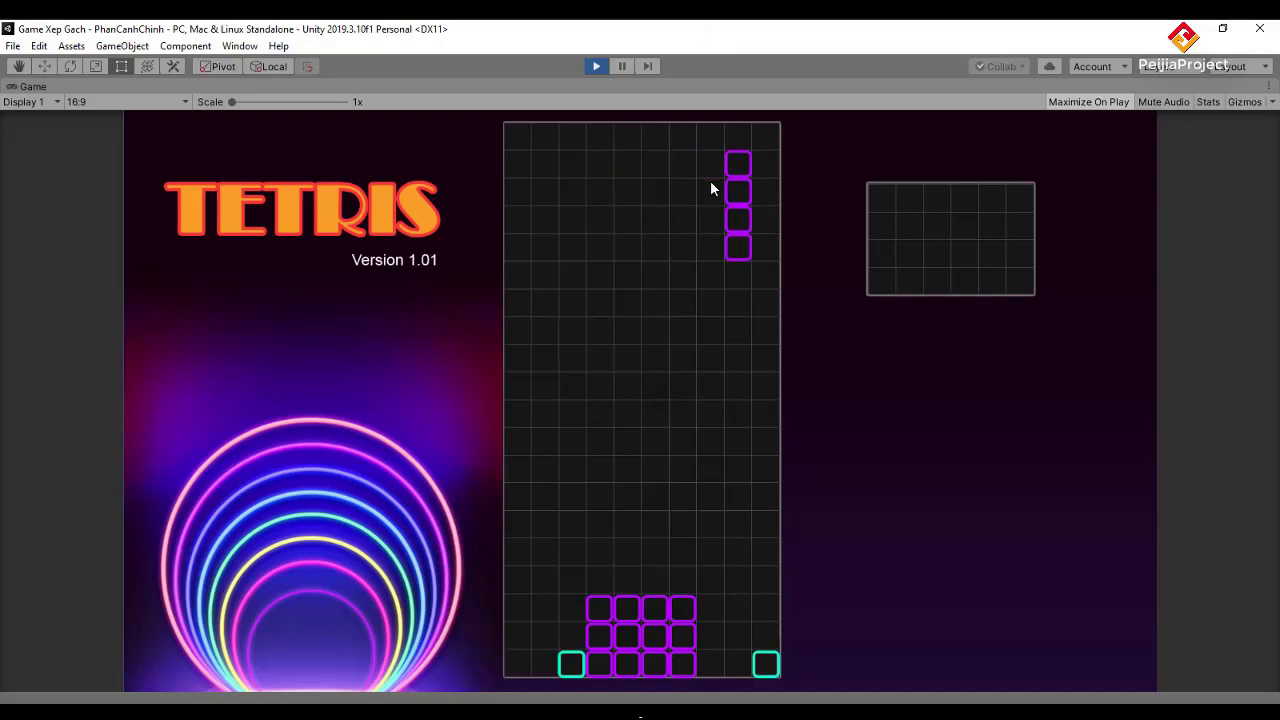
{"action": "key", "text": "Left"}
{"action": "key", "text": "Down"}
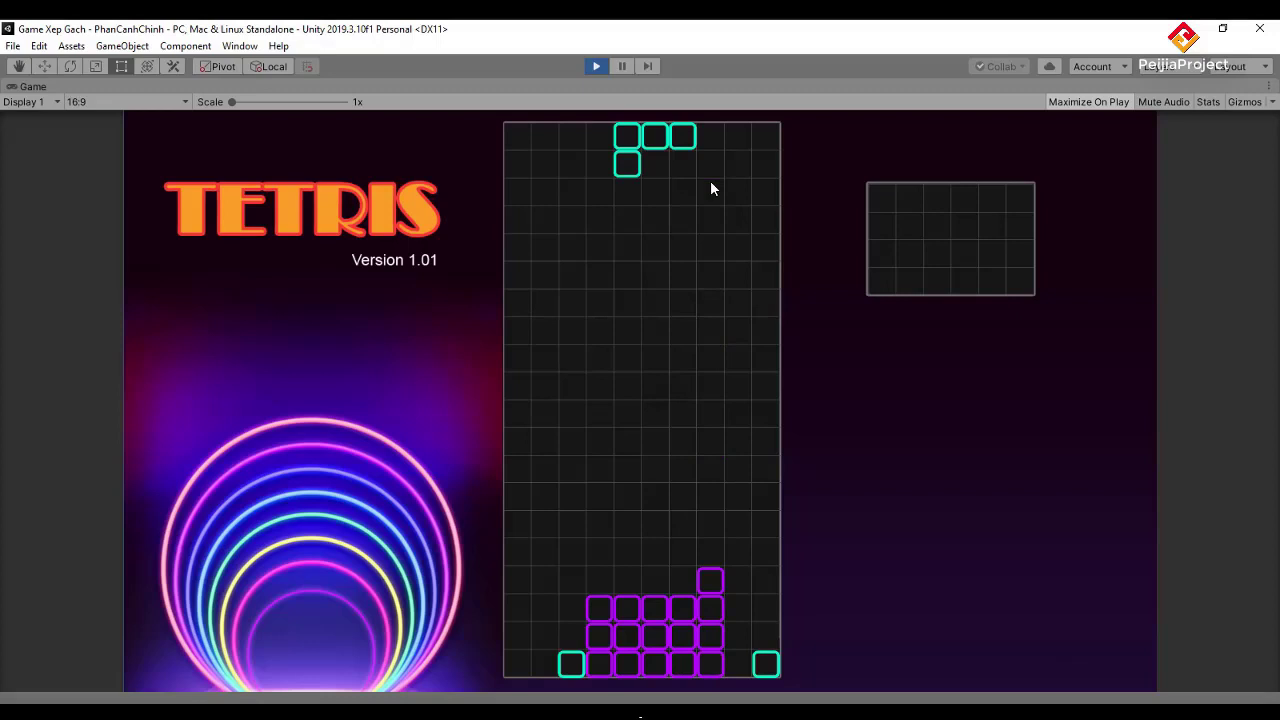
Drop a cyan L-piece at the left edge, land the upright blue Z at the right wall, then stop
{"action": "key", "text": "Up"}
{"action": "key", "text": "Left"}
{"action": "key", "text": "Left"}
{"action": "key", "text": "Left"}
{"action": "key", "text": "Left"}
{"action": "key", "text": "Left"}
{"action": "key", "text": "Down"}
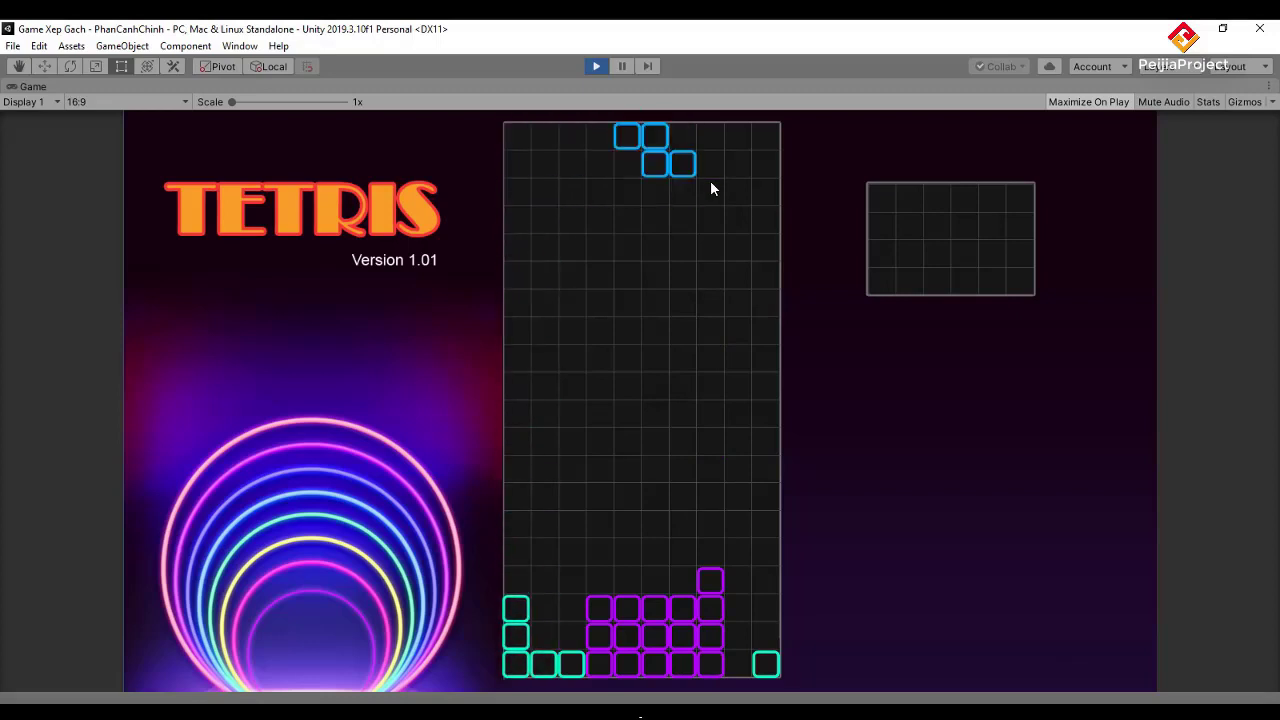
{"action": "key", "text": "Up"}
{"action": "key", "text": "Right"}
{"action": "key", "text": "Right"}
{"action": "key", "text": "Right"}
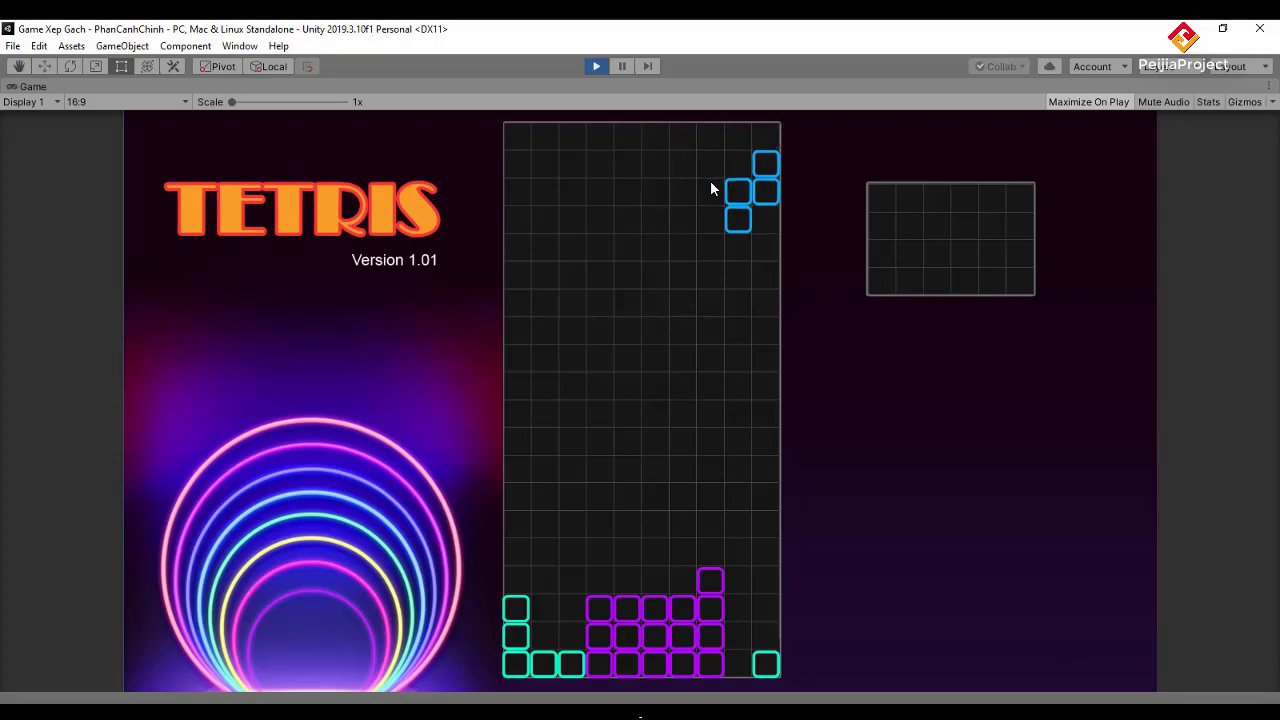
{"action": "key", "text": "Down"}
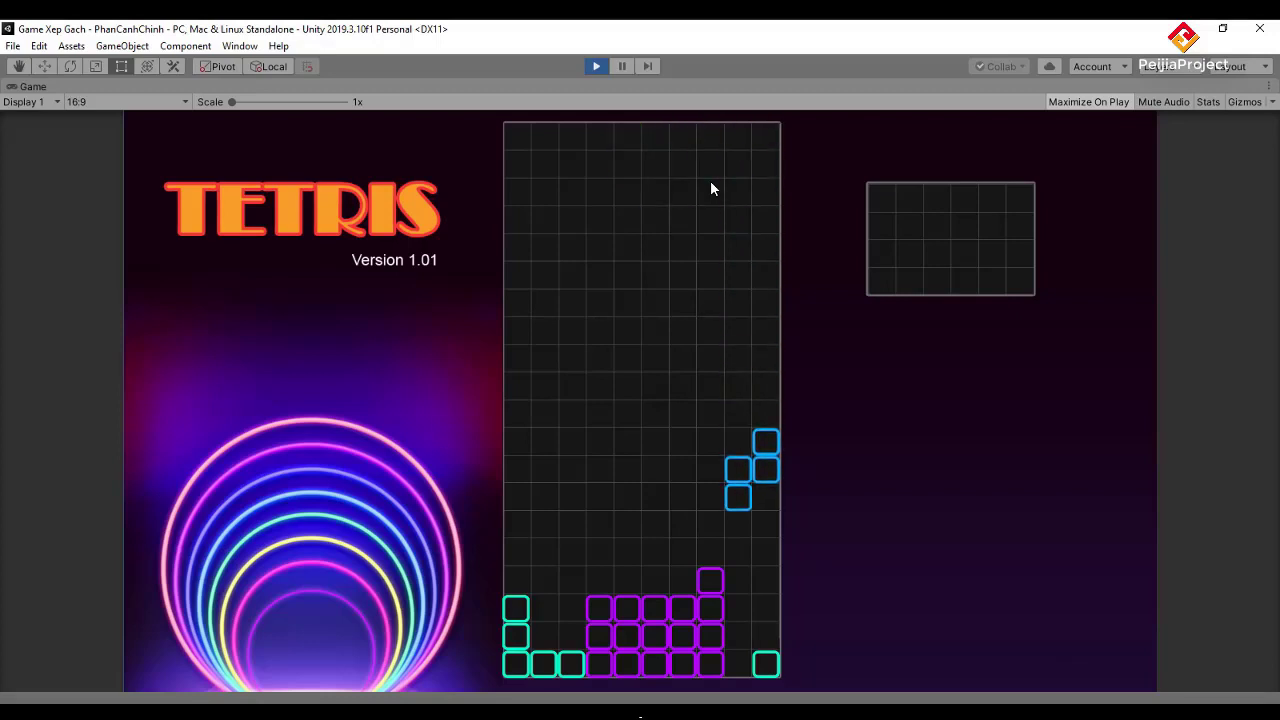
{"action": "left_click", "coordinate": [599, 71]}
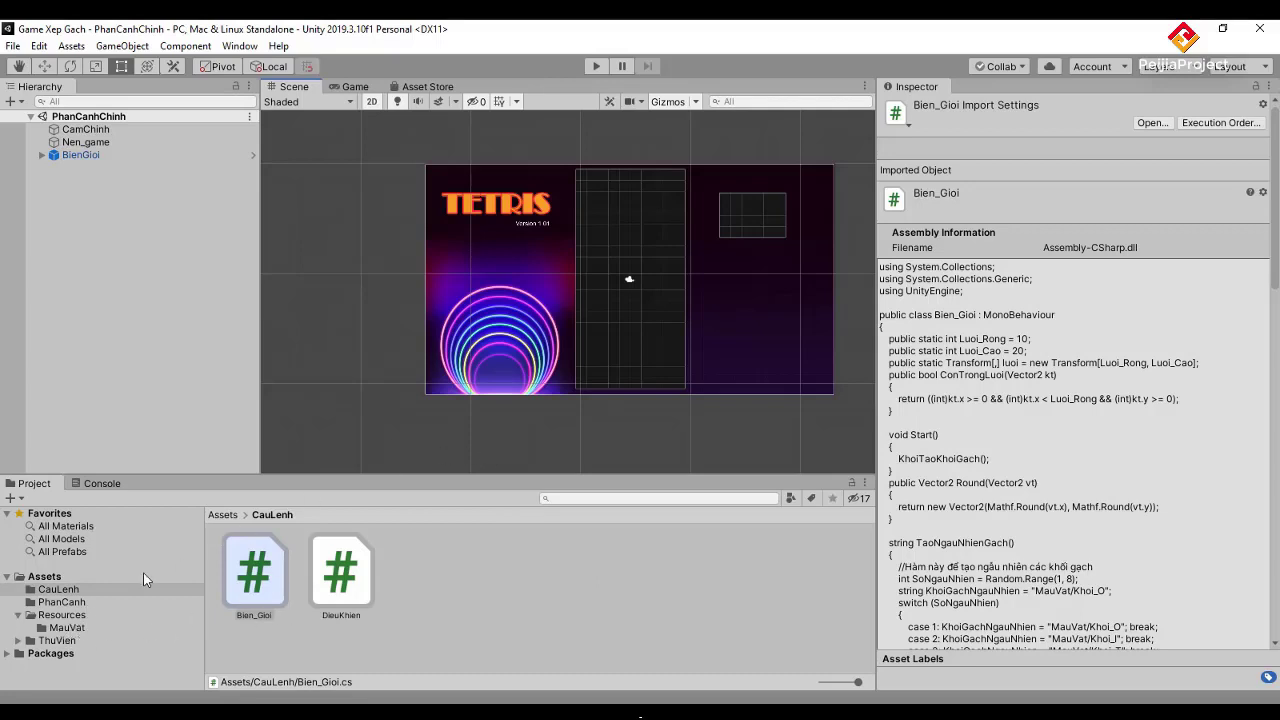
Start Play mode, rotate the green L piece repeatedly, slide it left and drop it
{"action": "left_click", "coordinate": [594, 66]}
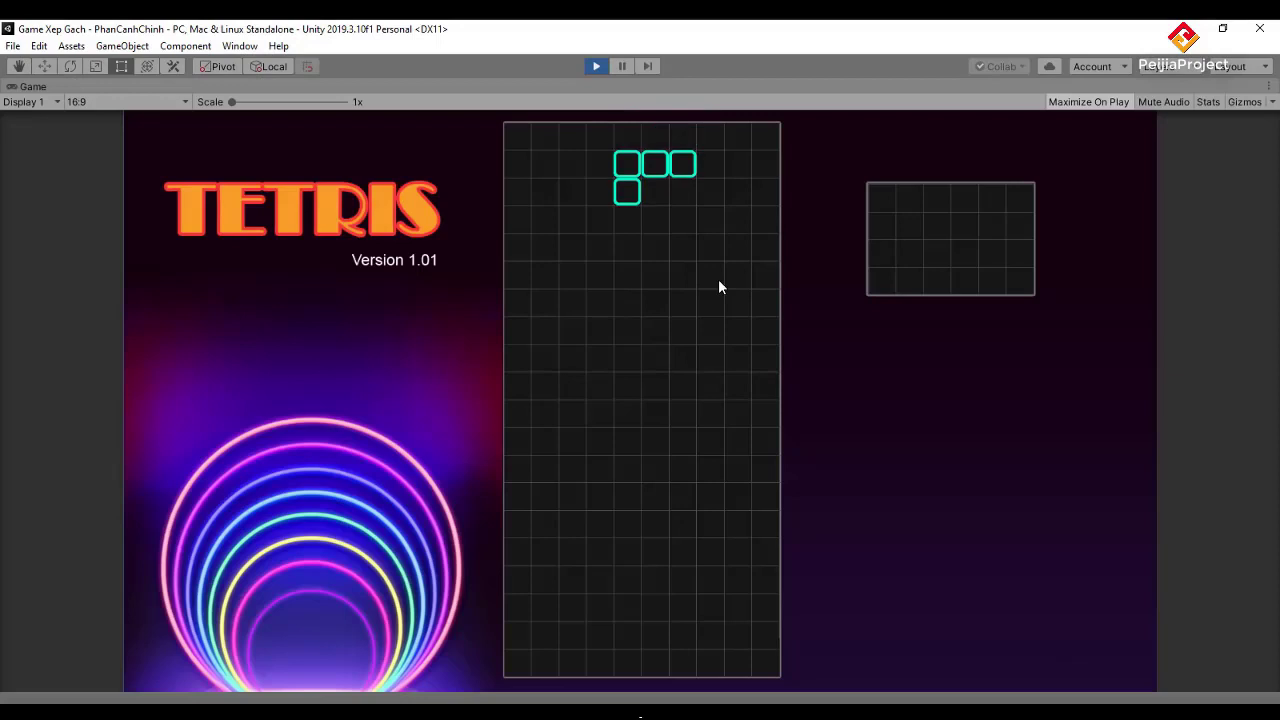
{"action": "key", "text": "Up"}
{"action": "key", "text": "Up"}
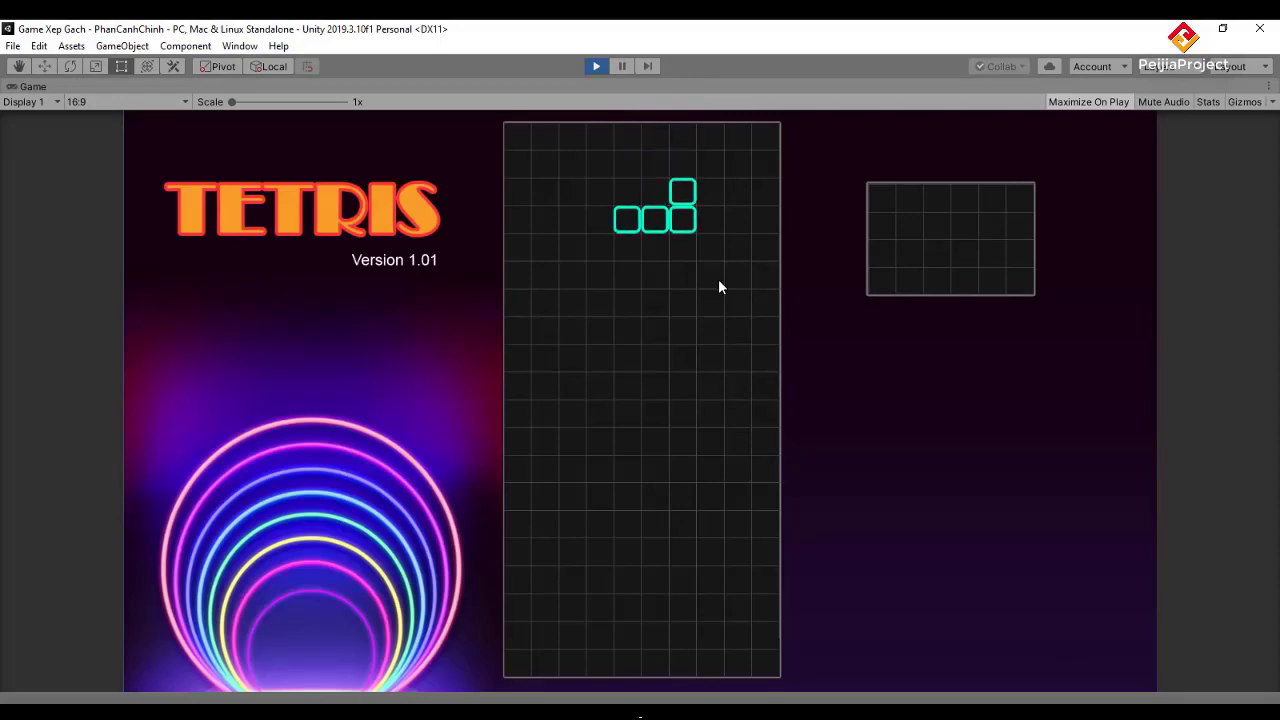
{"action": "key", "text": "Up"}
{"action": "key", "text": "Up"}
{"action": "key", "text": "Up"}
{"action": "key", "text": "Up"}
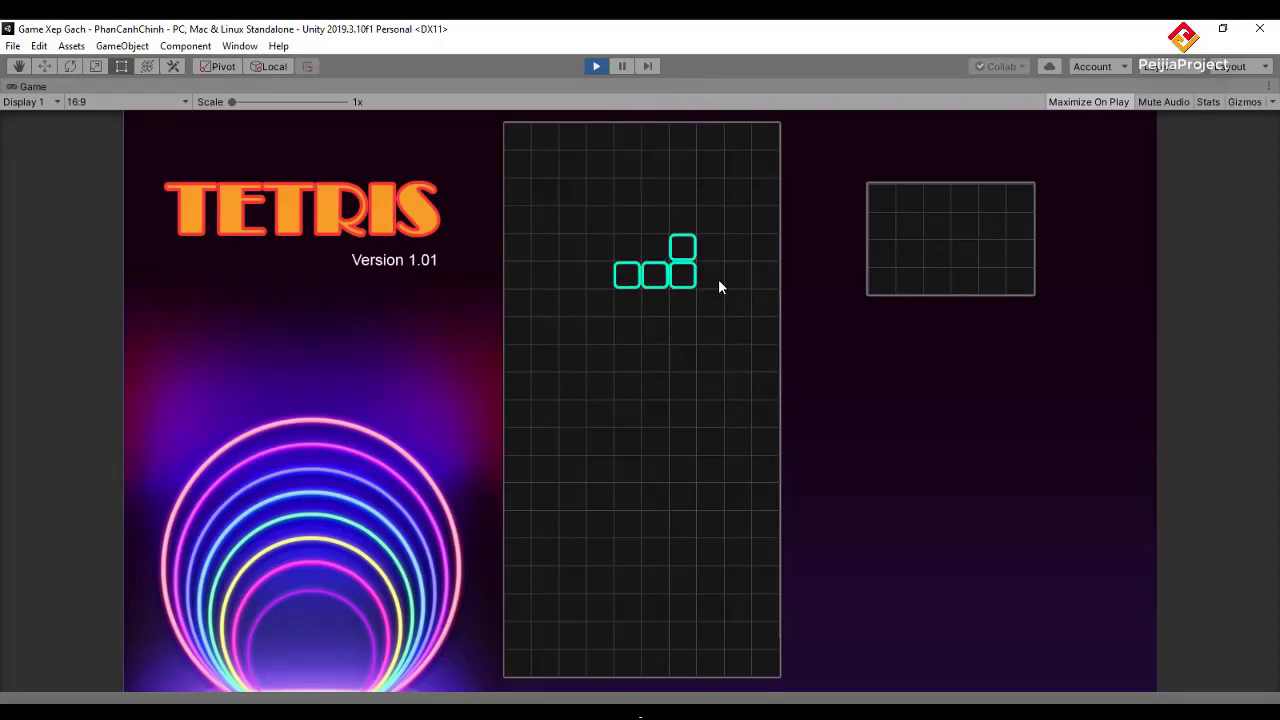
{"action": "key", "text": "Up"}
{"action": "key", "text": "Up"}
{"action": "key", "text": "Up"}
{"action": "key", "text": "Up"}
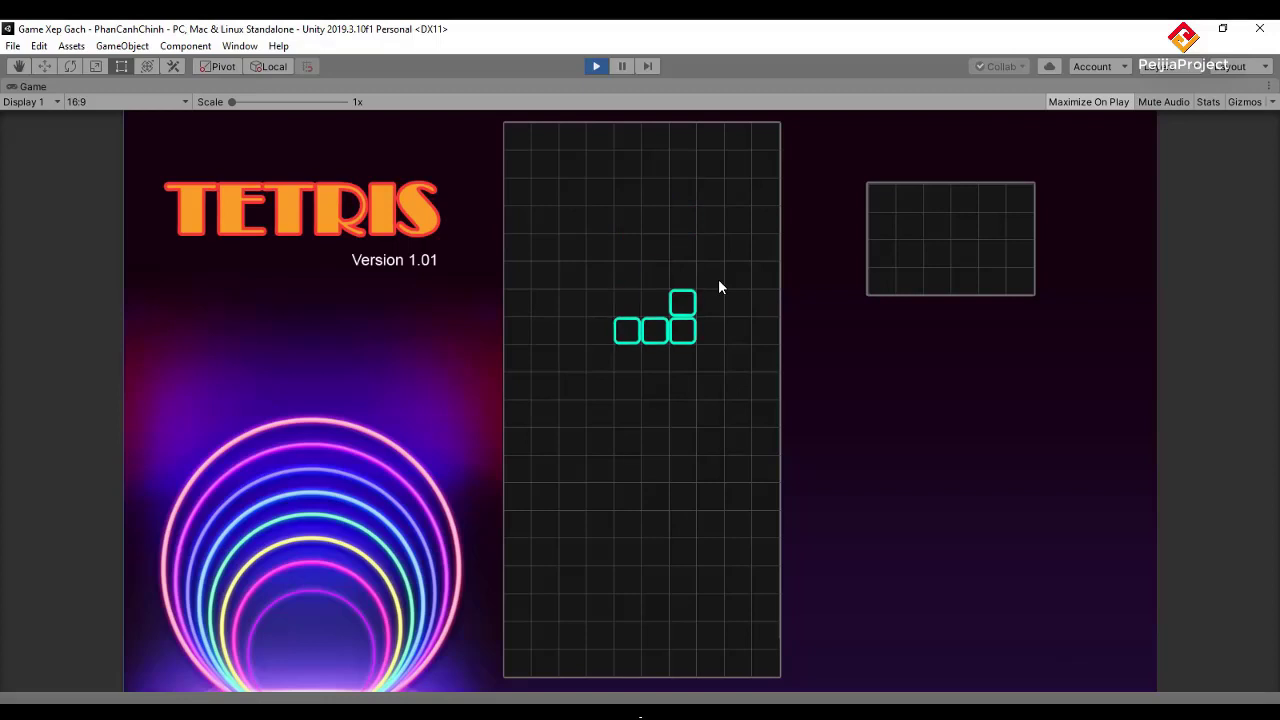
{"action": "key", "text": "Up"}
{"action": "key", "text": "Up"}
{"action": "key", "text": "Up"}
{"action": "key", "text": "Up"}
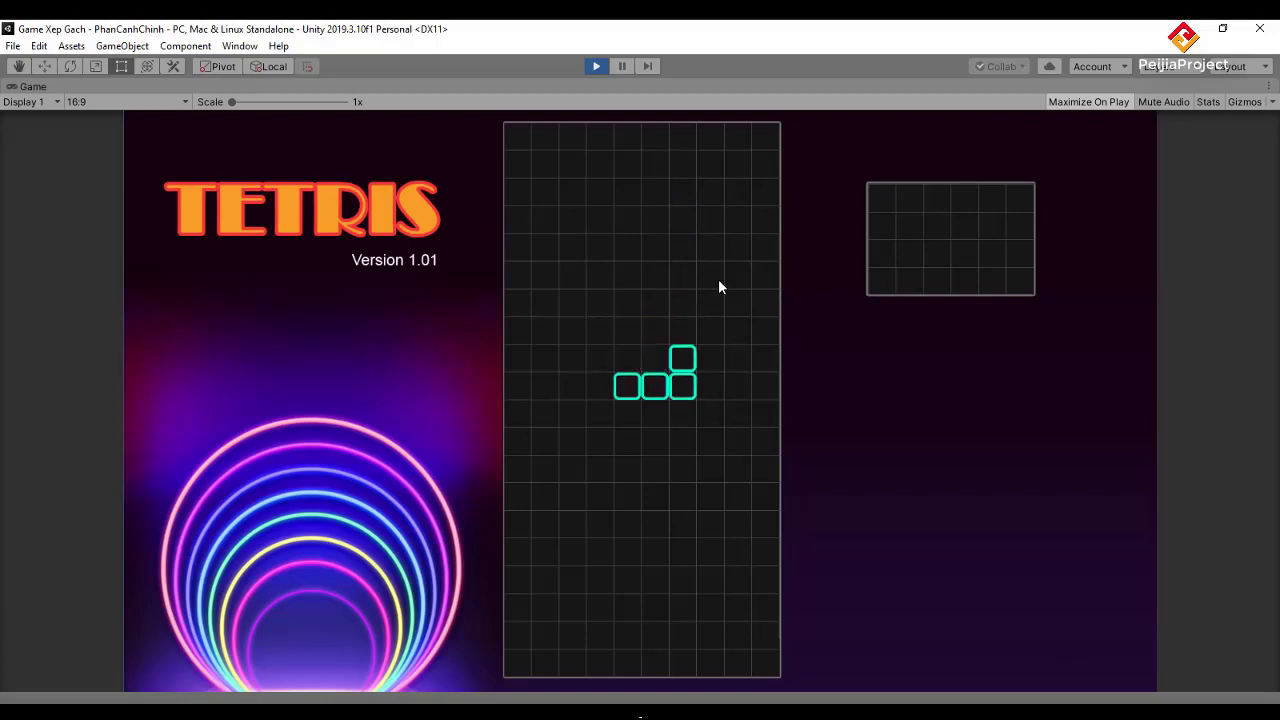
{"action": "key", "text": "Up"}
{"action": "key", "text": "Up"}
{"action": "key", "text": "Left"}
{"action": "key", "text": "Left"}
{"action": "key", "text": "Left"}
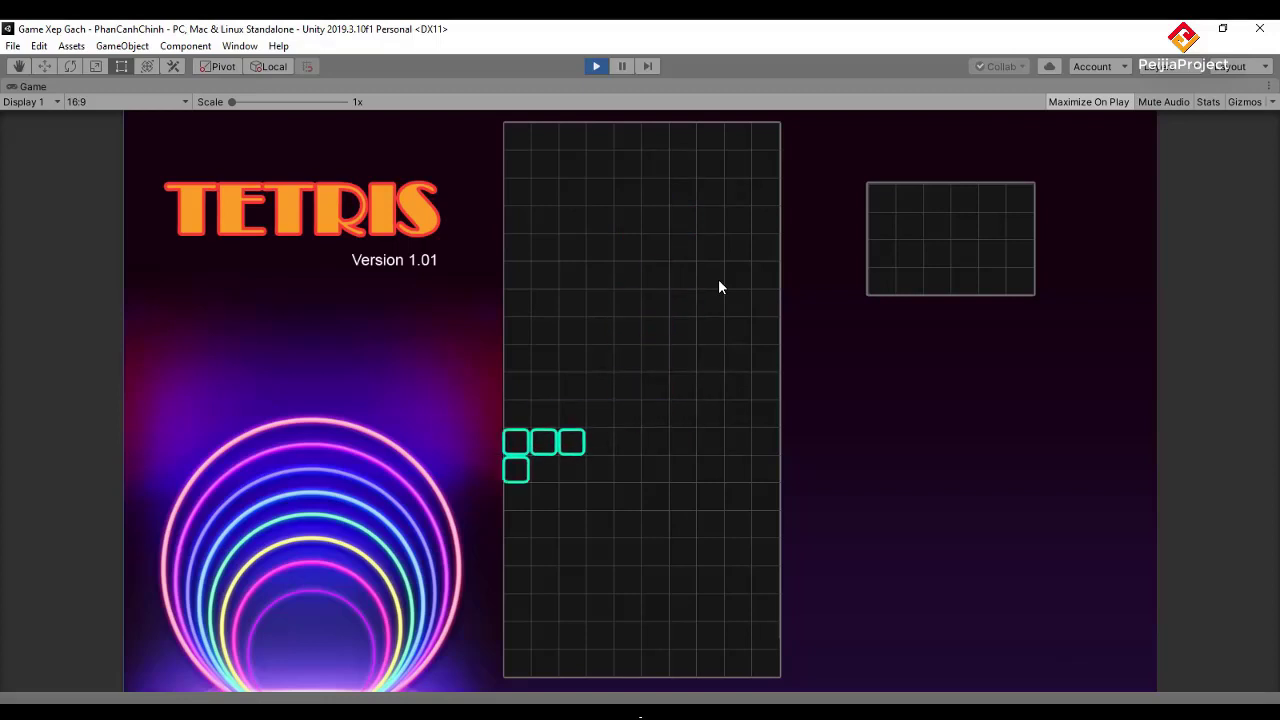
{"action": "key", "text": "Up"}
{"action": "key", "text": "Up"}
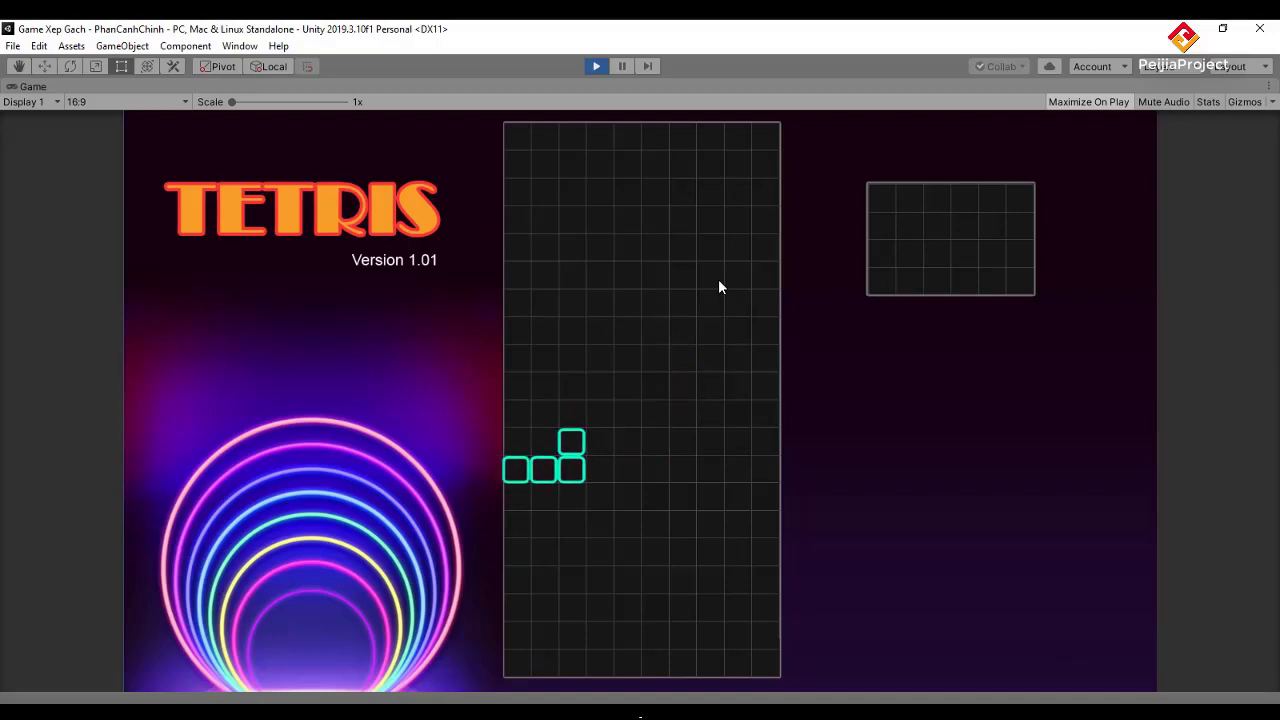
{"action": "key", "text": "space"}
Turn the next piece upright and push it against the left wall
{"action": "key", "text": "Up"}
{"action": "key", "text": "Up"}
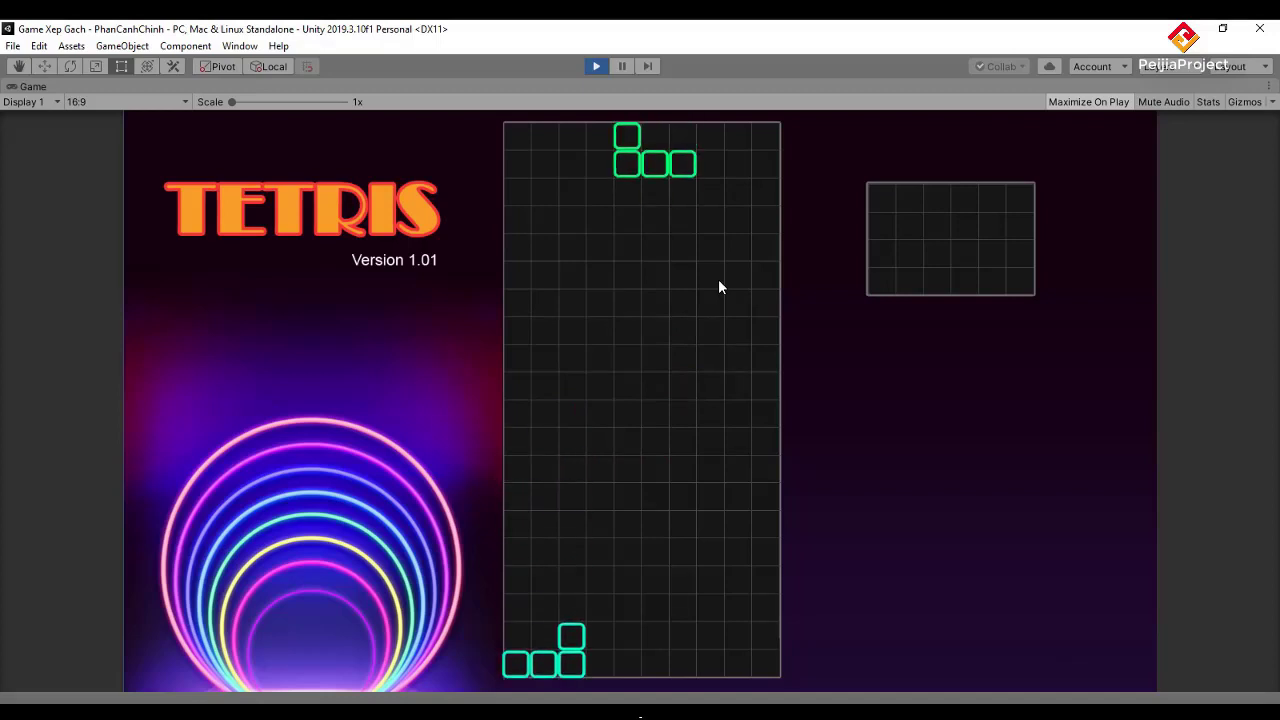
{"action": "key", "text": "Up"}
{"action": "key", "text": "Left"}
{"action": "key", "text": "Left"}
{"action": "key", "text": "Left"}
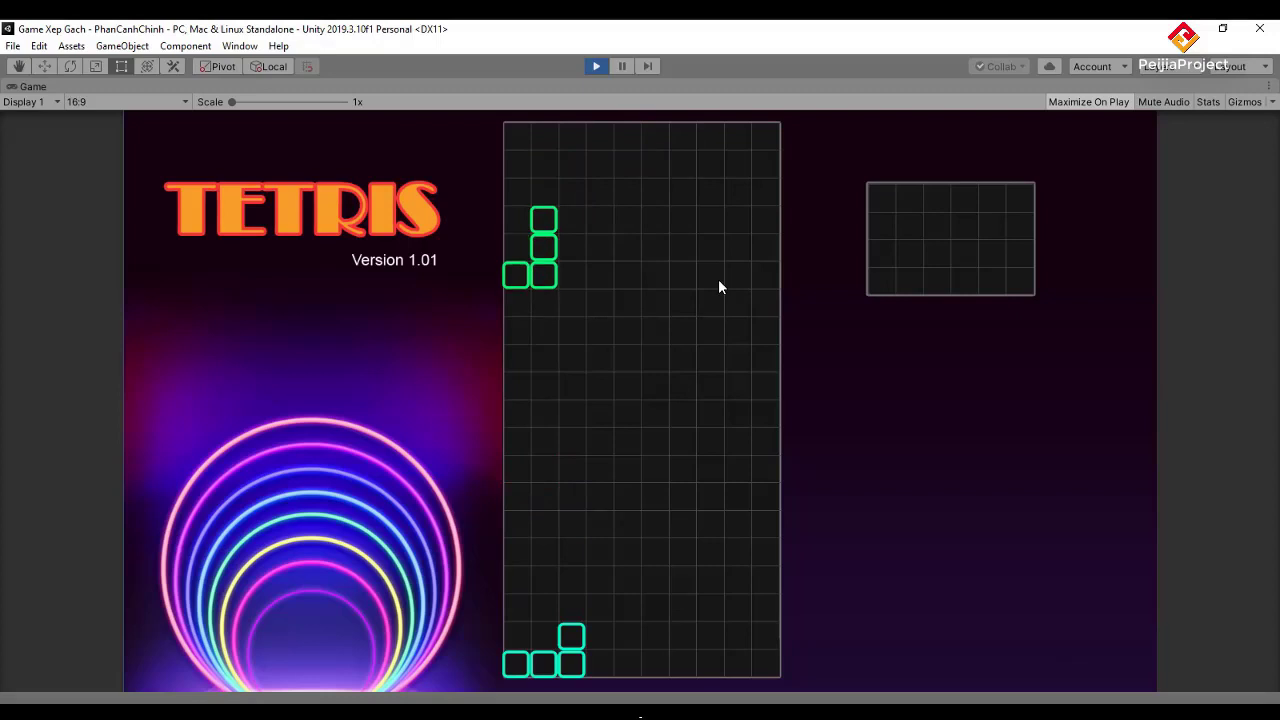
{"action": "key", "text": "Down"}
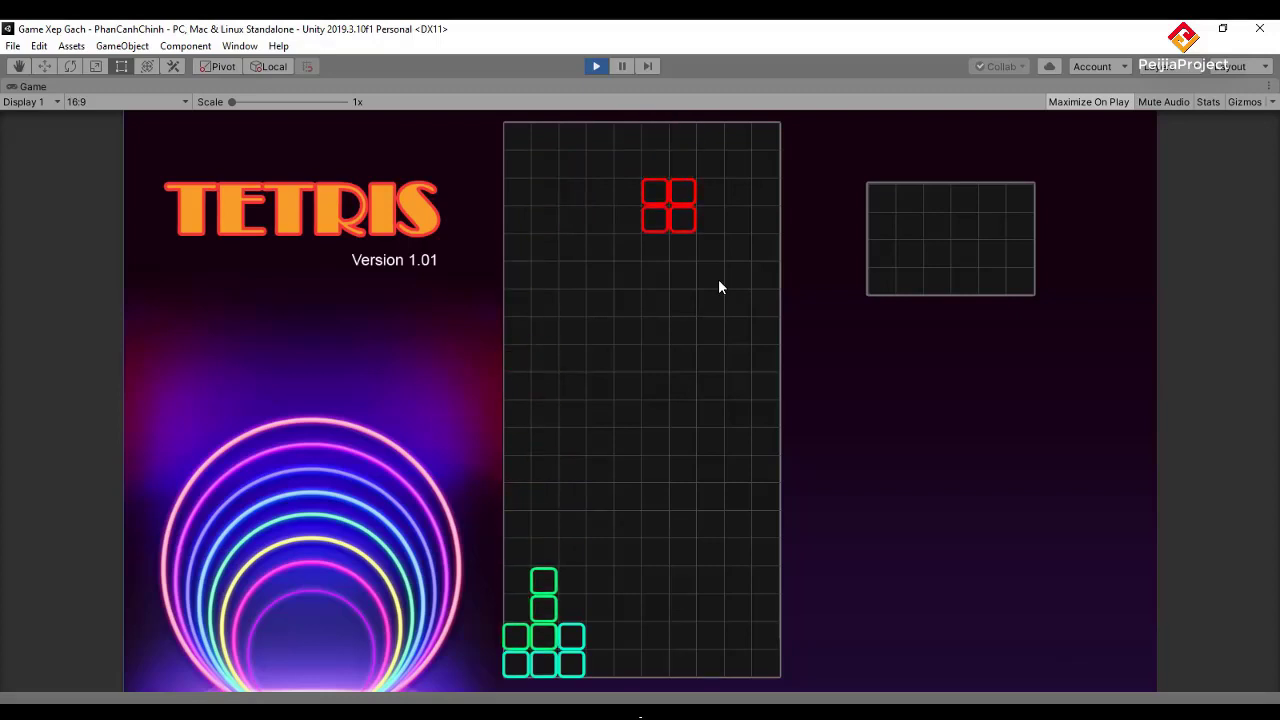
Shift the red O piece left, try rotating it, and drop it
{"action": "key", "text": "Left"}
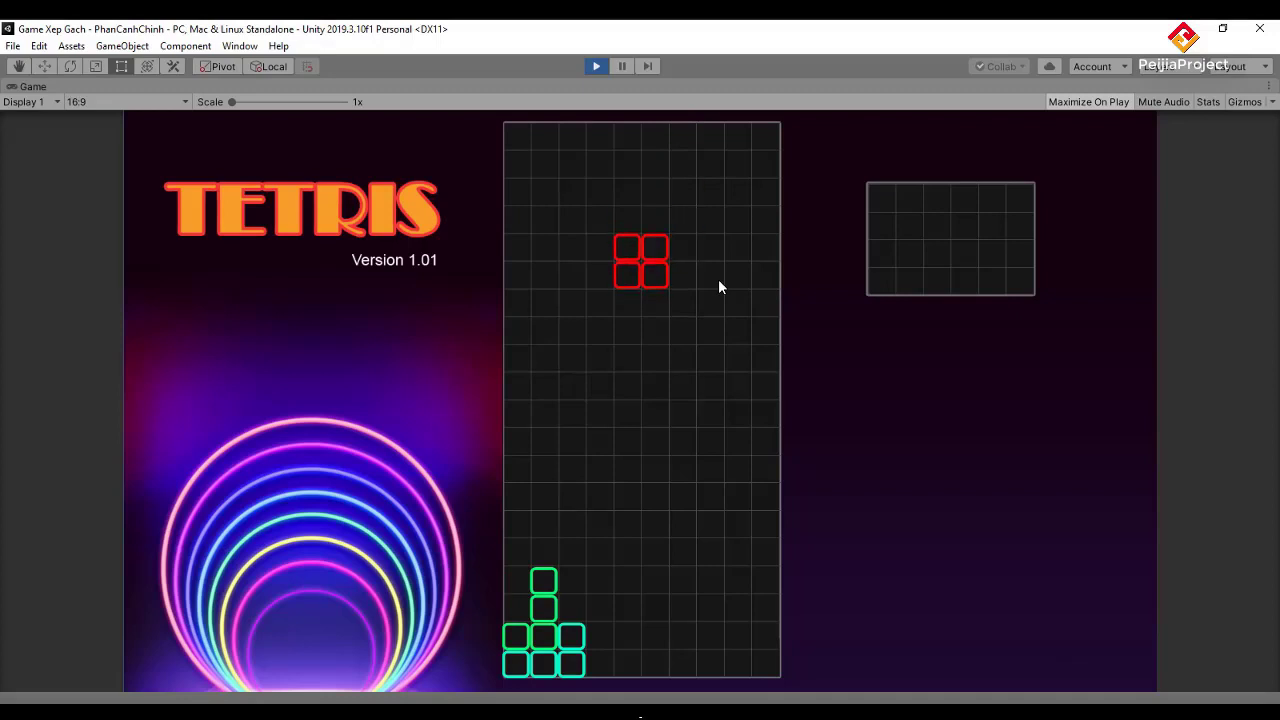
{"action": "key", "text": "Up"}
{"action": "key", "text": "Up"}
{"action": "key", "text": "Up"}
{"action": "key", "text": "Up"}
{"action": "key", "text": "Up"}
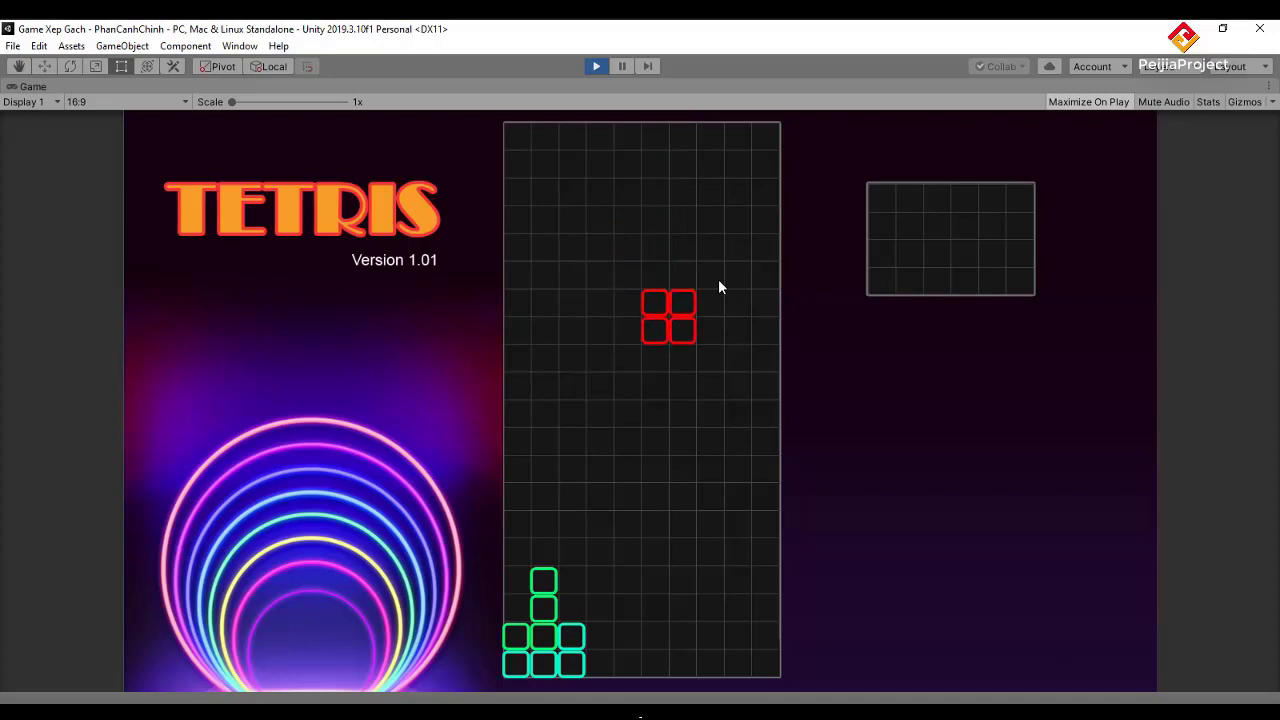
{"action": "key", "text": "Left"}
{"action": "key", "text": "Down"}
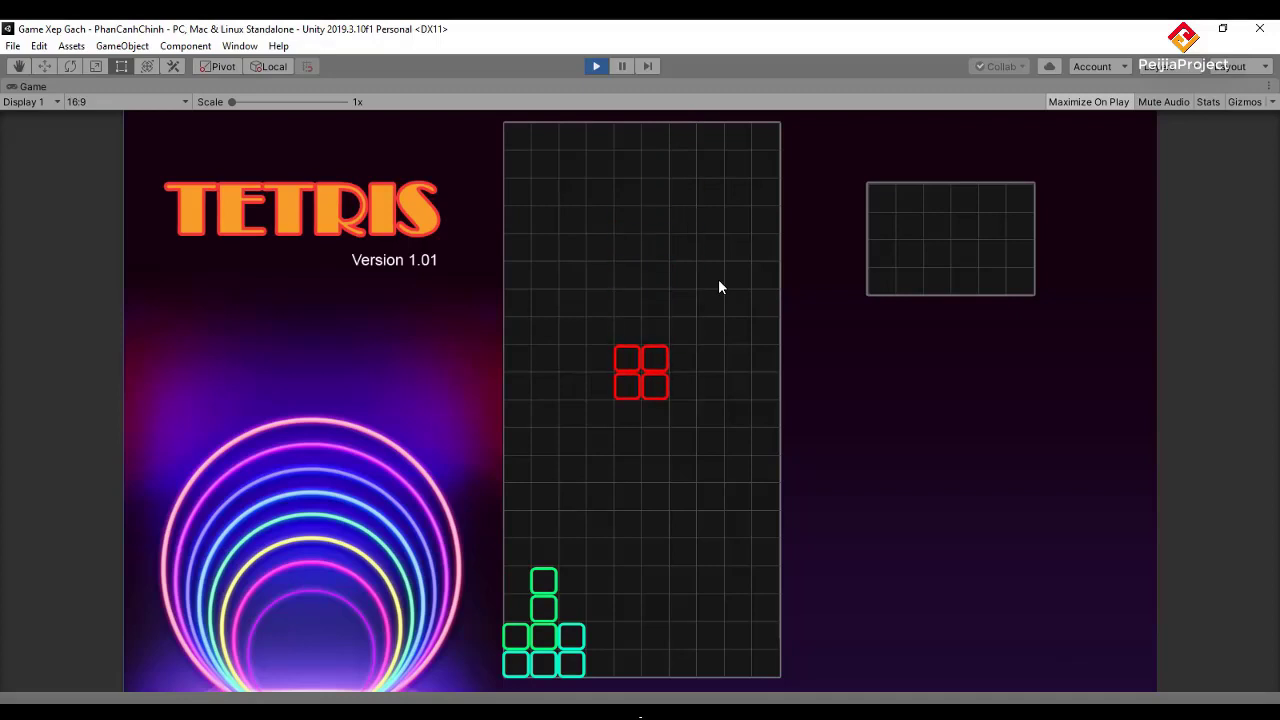
{"action": "key", "text": "Up"}
{"action": "key", "text": "Up"}
{"action": "key", "text": "Up"}
{"action": "key", "text": "Up"}
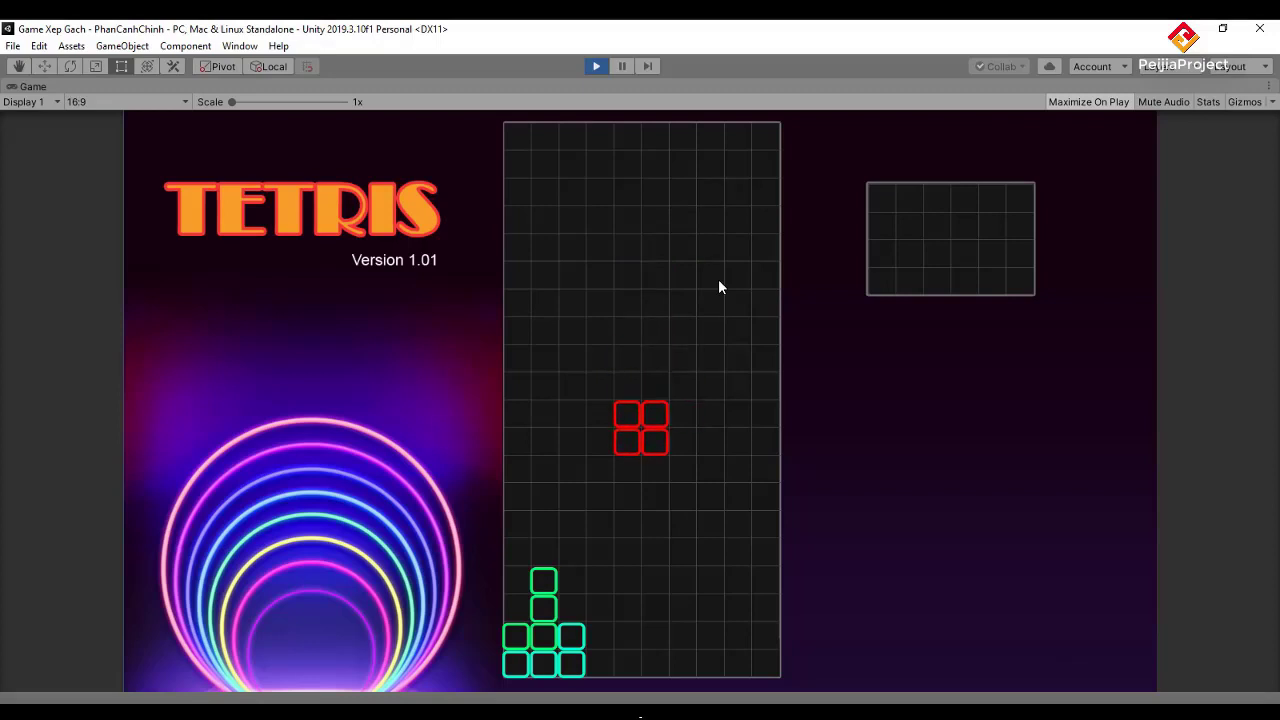
{"action": "key", "text": "Up"}
{"action": "key", "text": "Up"}
{"action": "key", "text": "Up"}
{"action": "key", "text": "Left"}
{"action": "key", "text": "Up"}
{"action": "key", "text": "Left"}
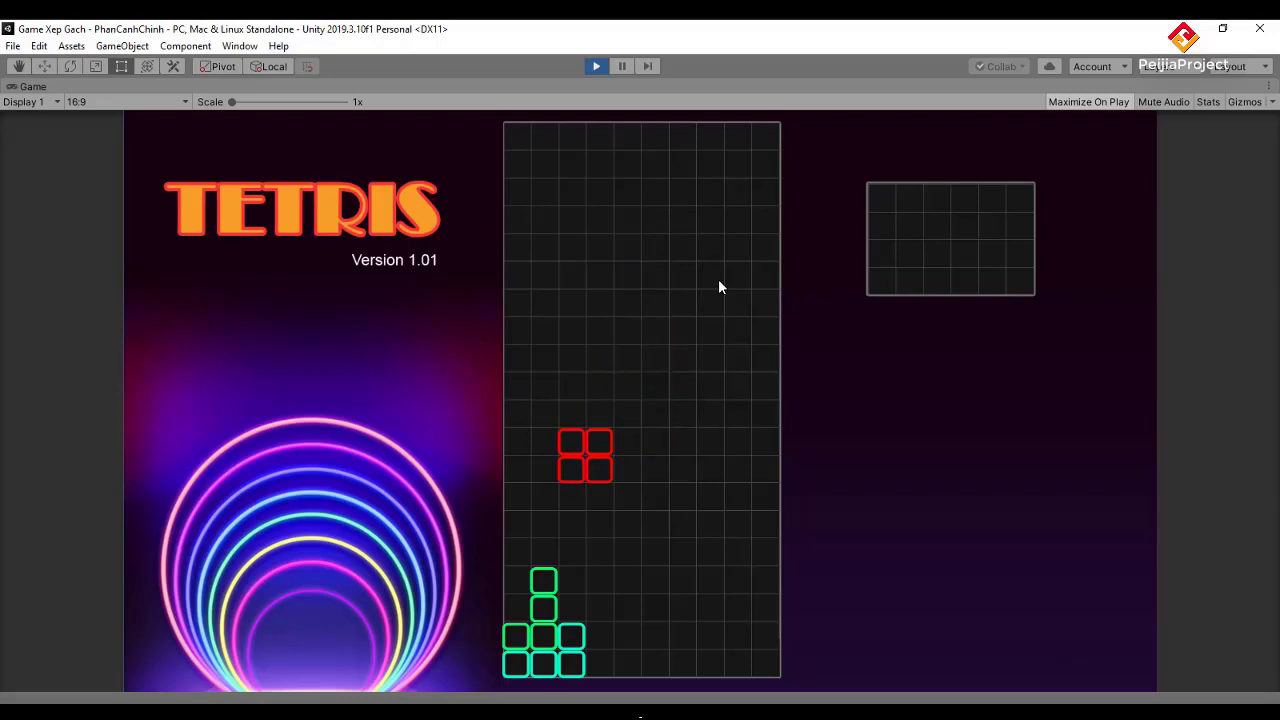
{"action": "key", "text": "Up"}
{"action": "key", "text": "space"}
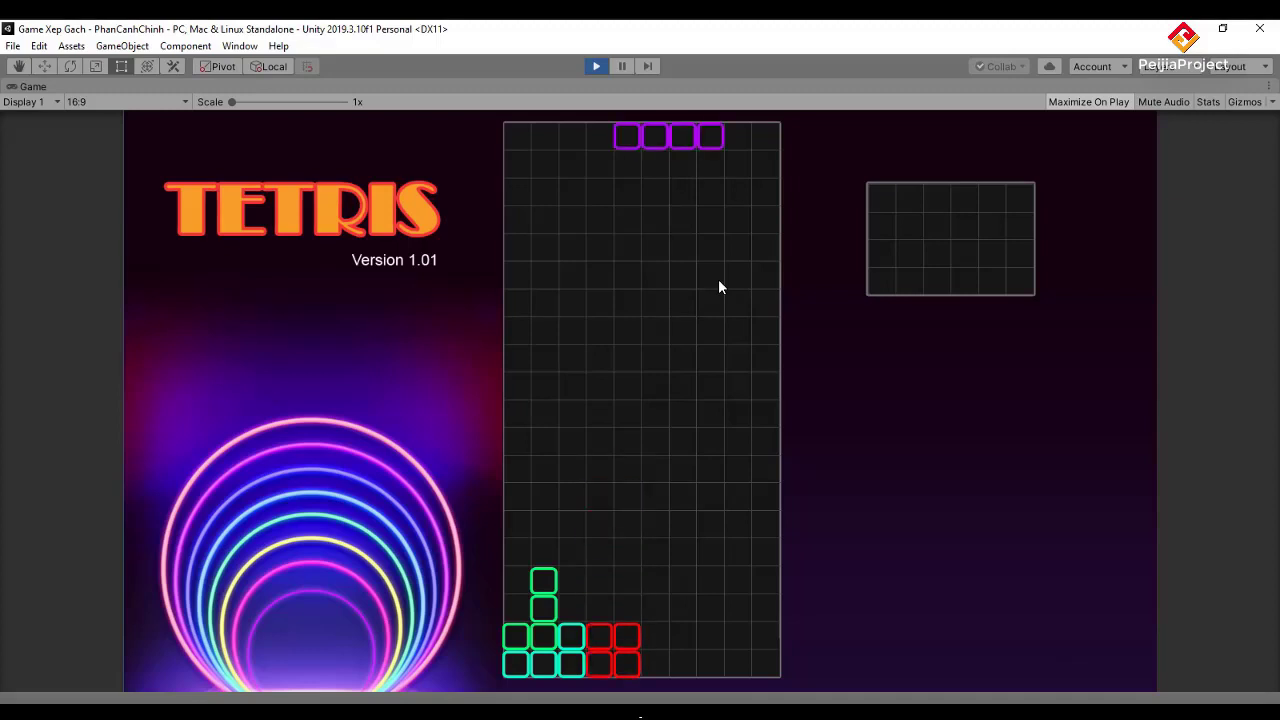
Rotate the purple I piece through its orientations and drop it beside the red blocks
{"action": "key", "text": "Up"}
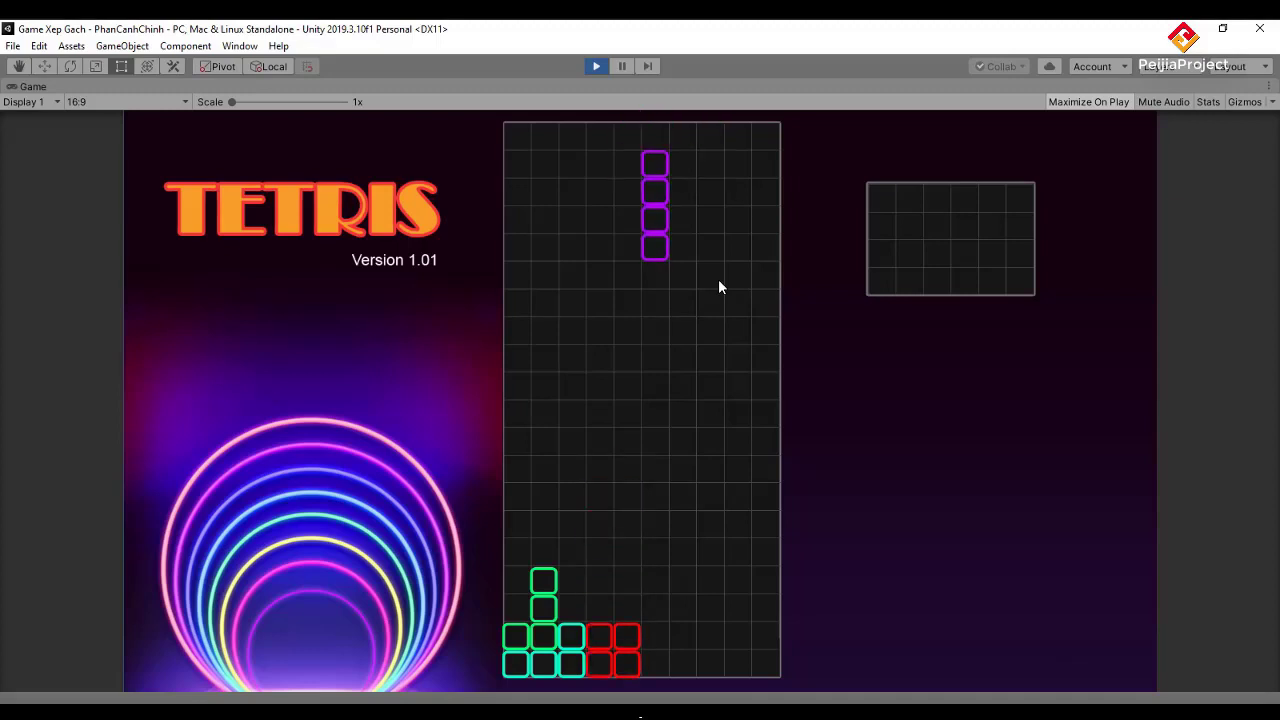
{"action": "key", "text": "Up"}
{"action": "key", "text": "Up"}
{"action": "key", "text": "Up"}
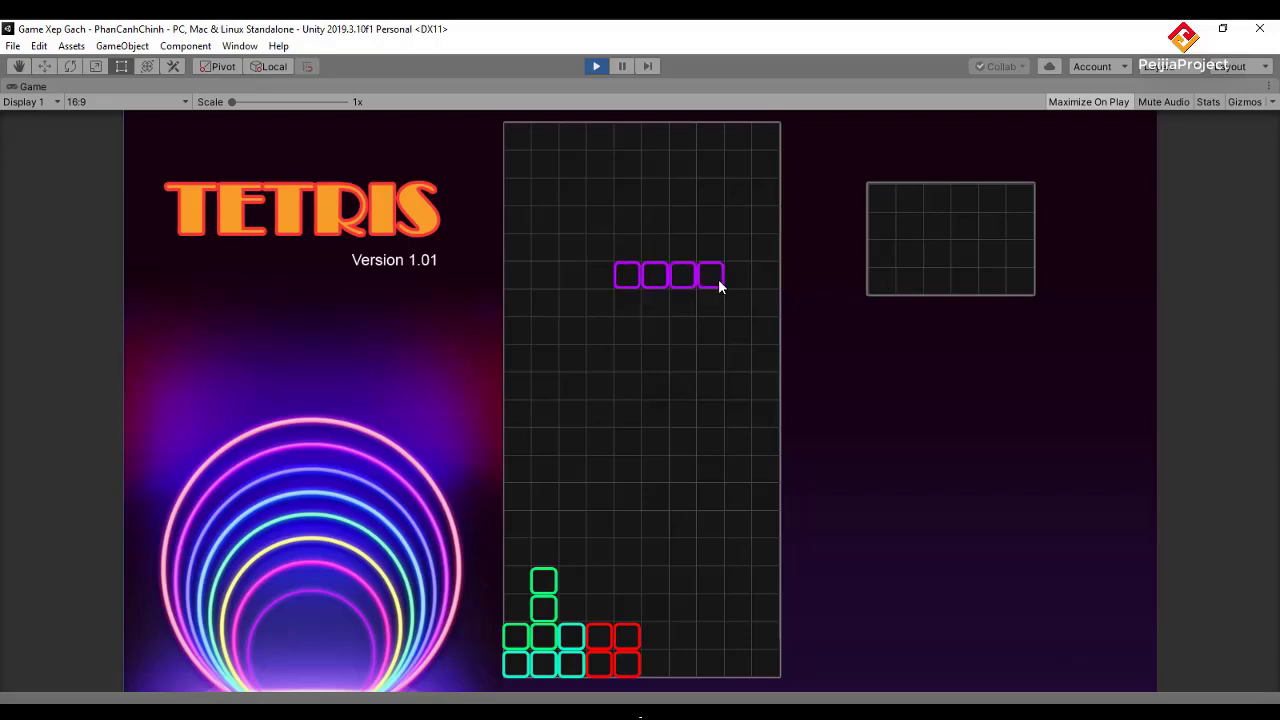
{"action": "key", "text": "Up"}
{"action": "key", "text": "Up"}
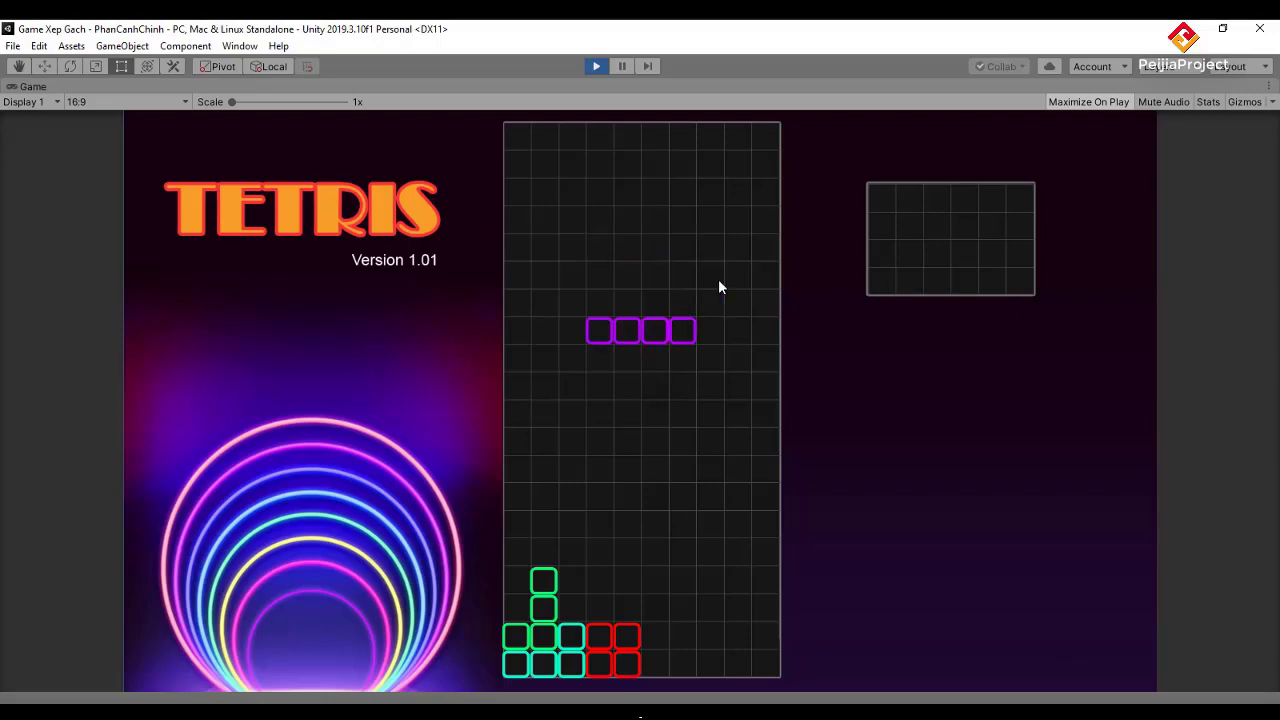
{"action": "key", "text": "Up"}
{"action": "key", "text": "space"}
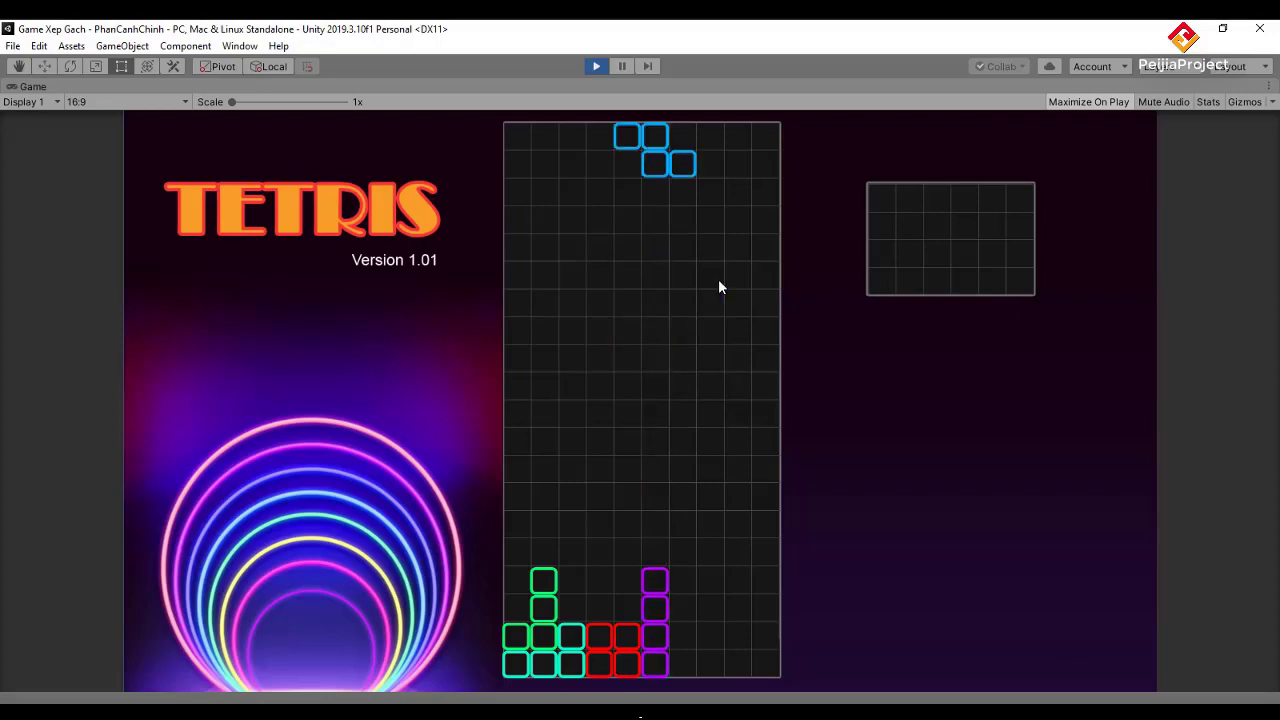
Rotate the blue Z piece, nudge it right then left, and drop it
{"action": "key", "text": "Up"}
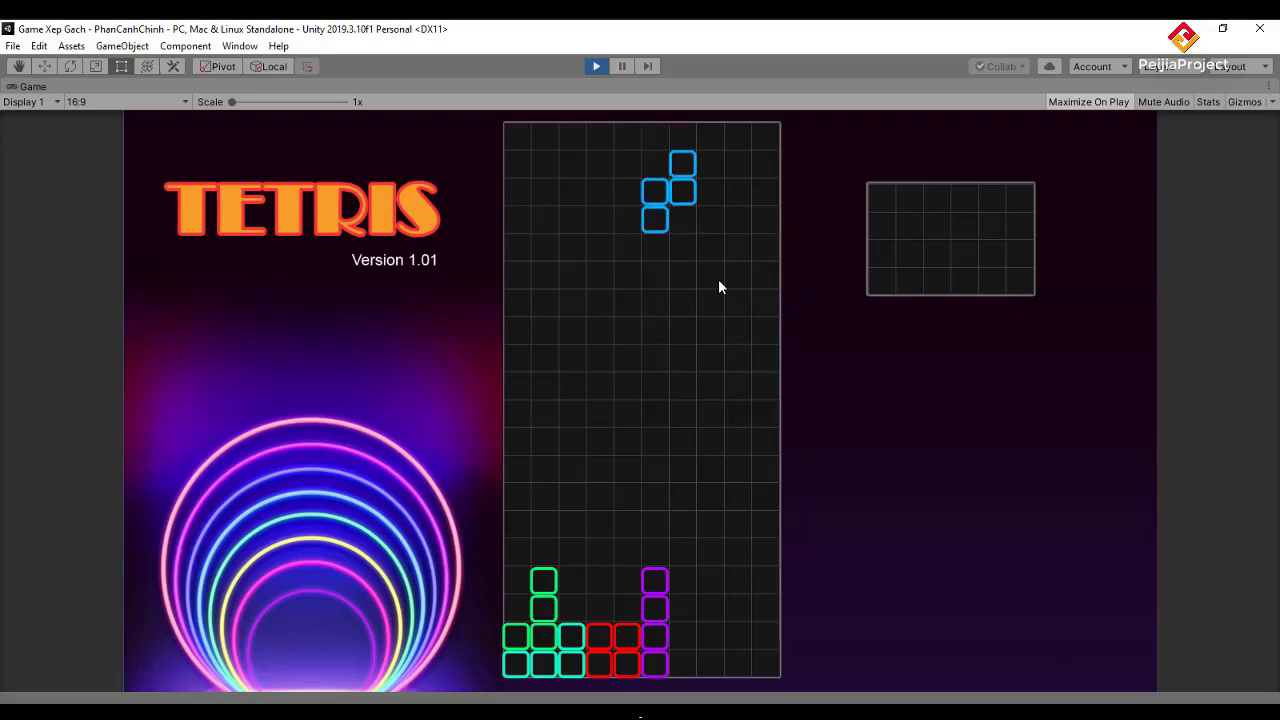
{"action": "key", "text": "Up"}
{"action": "key", "text": "Up"}
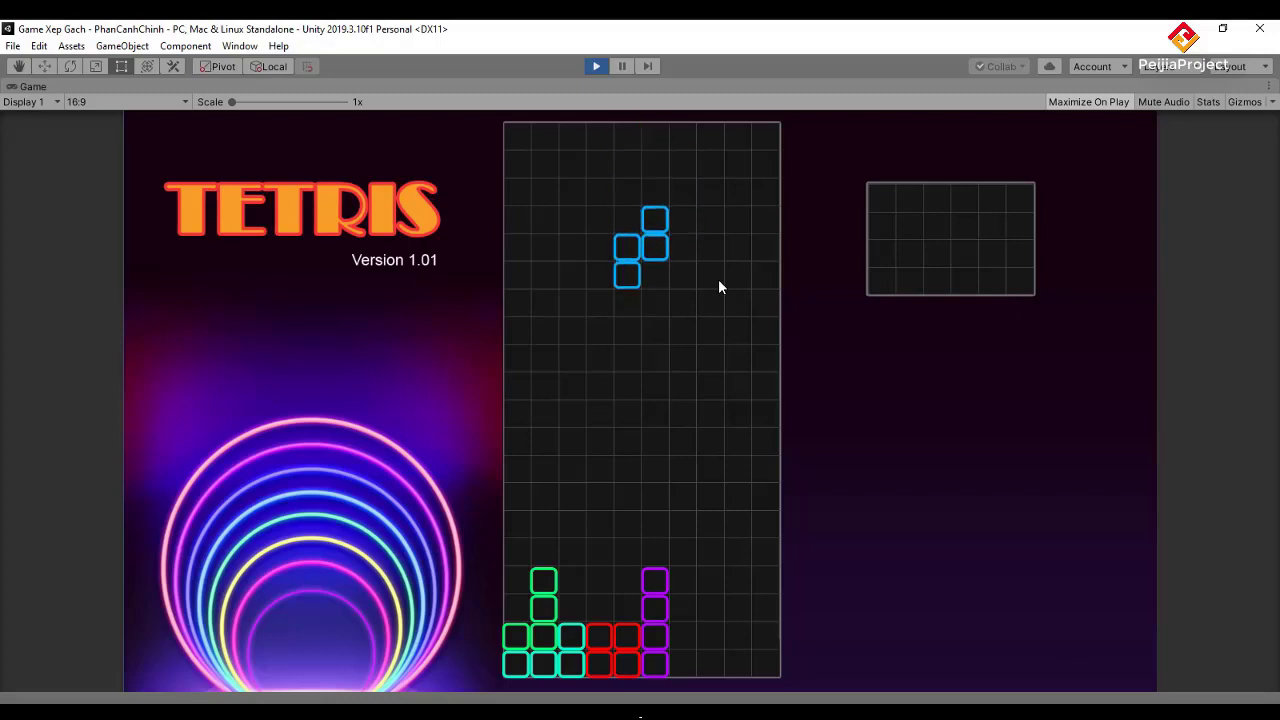
{"action": "key", "text": "Up"}
{"action": "key", "text": "Up"}
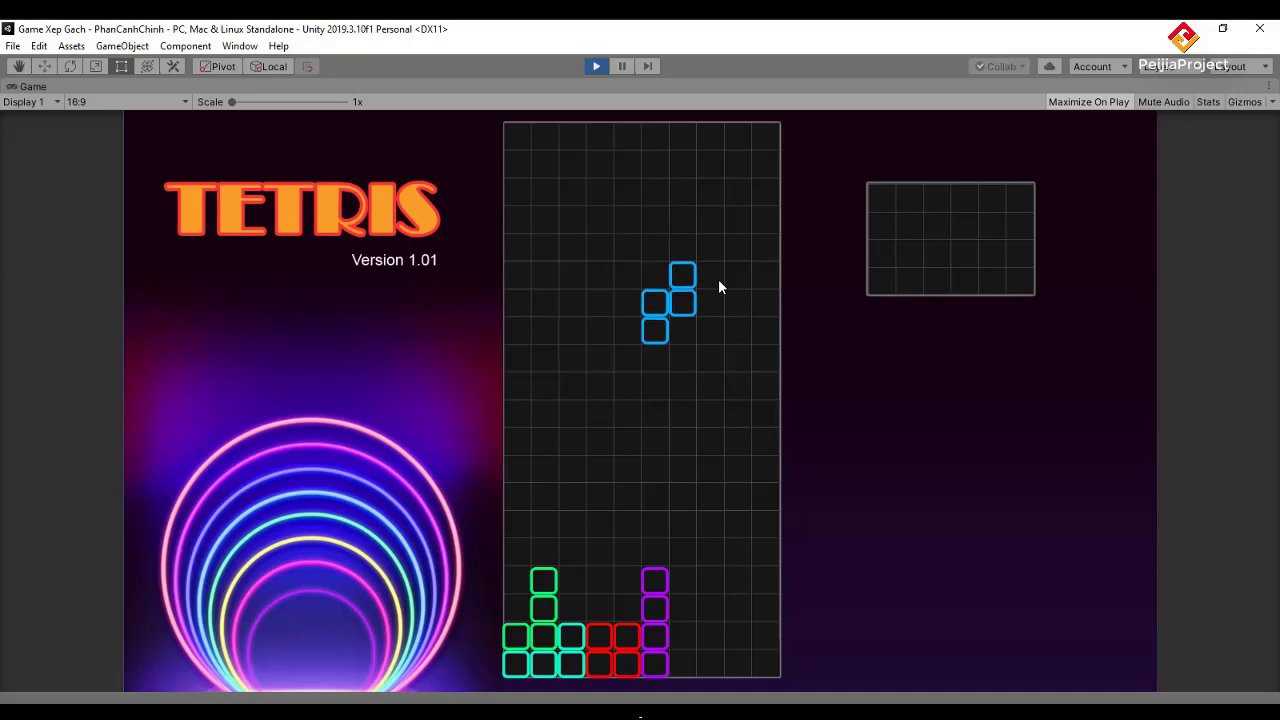
{"action": "key", "text": "Up"}
{"action": "key", "text": "Up"}
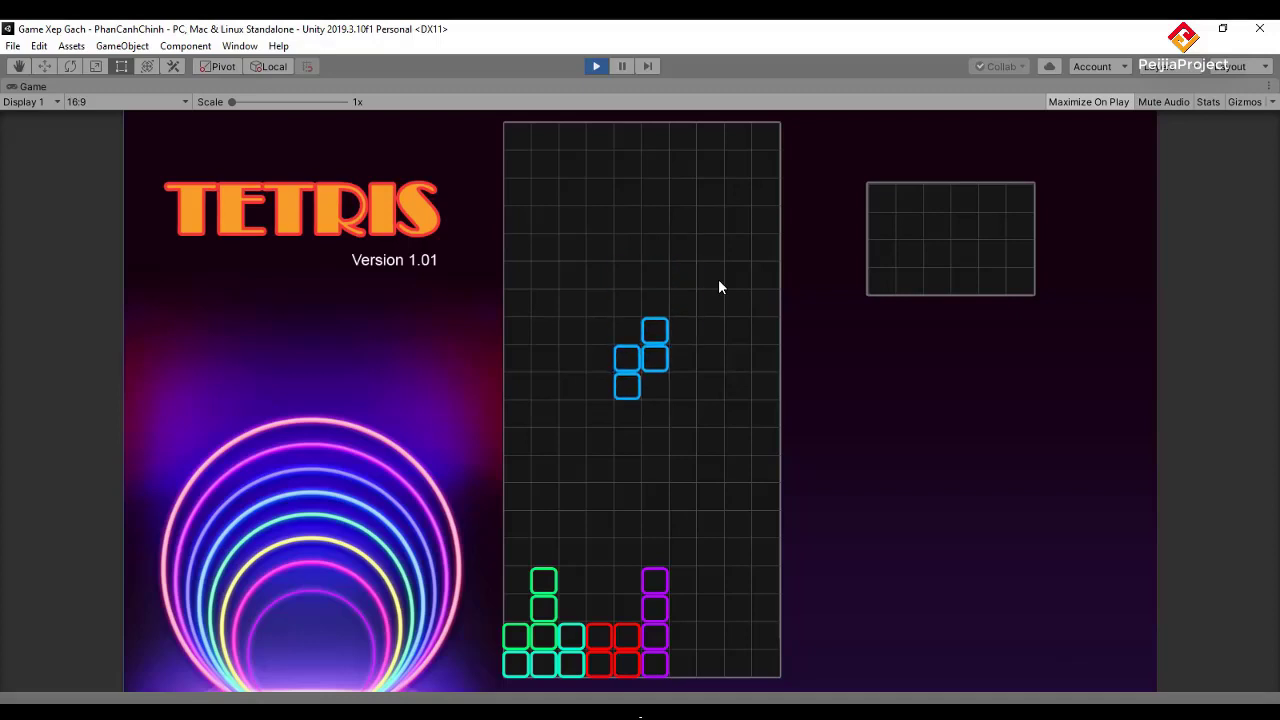
{"action": "key", "text": "Up"}
{"action": "key", "text": "Up"}
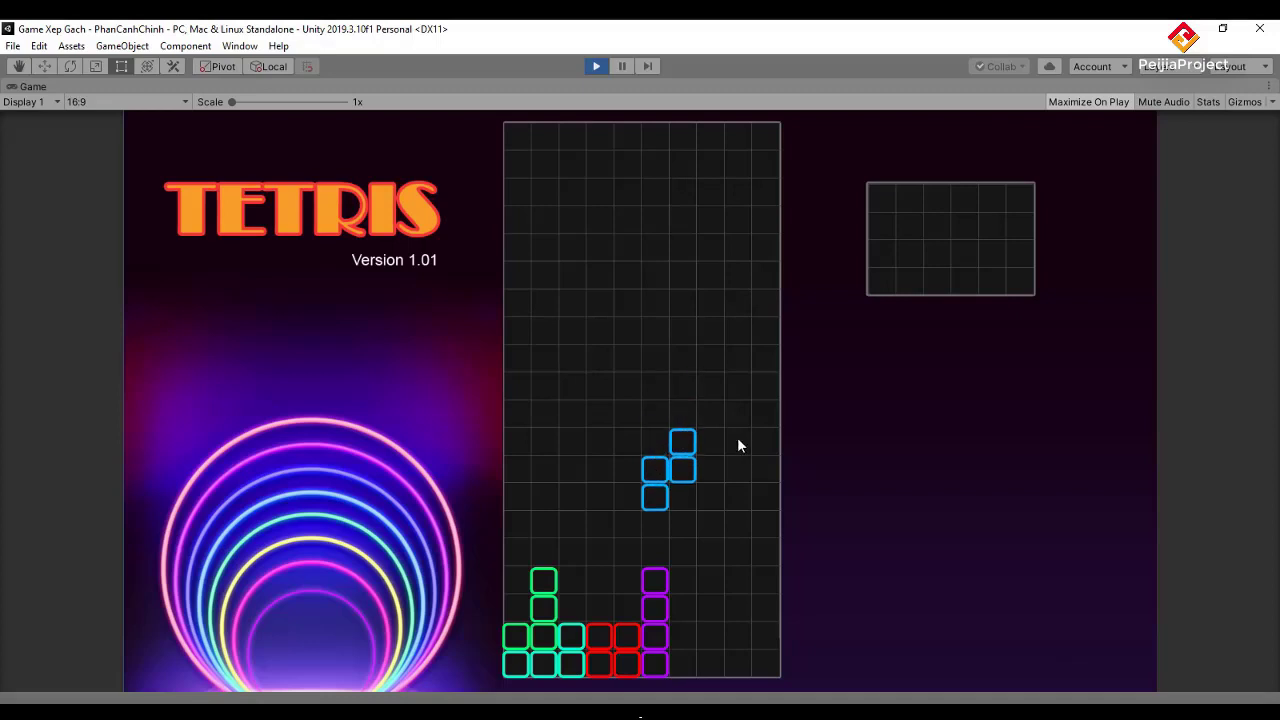
{"action": "key", "text": "Right"}
{"action": "key", "text": "Right"}
{"action": "key", "text": "Right"}
{"action": "key", "text": "Up"}
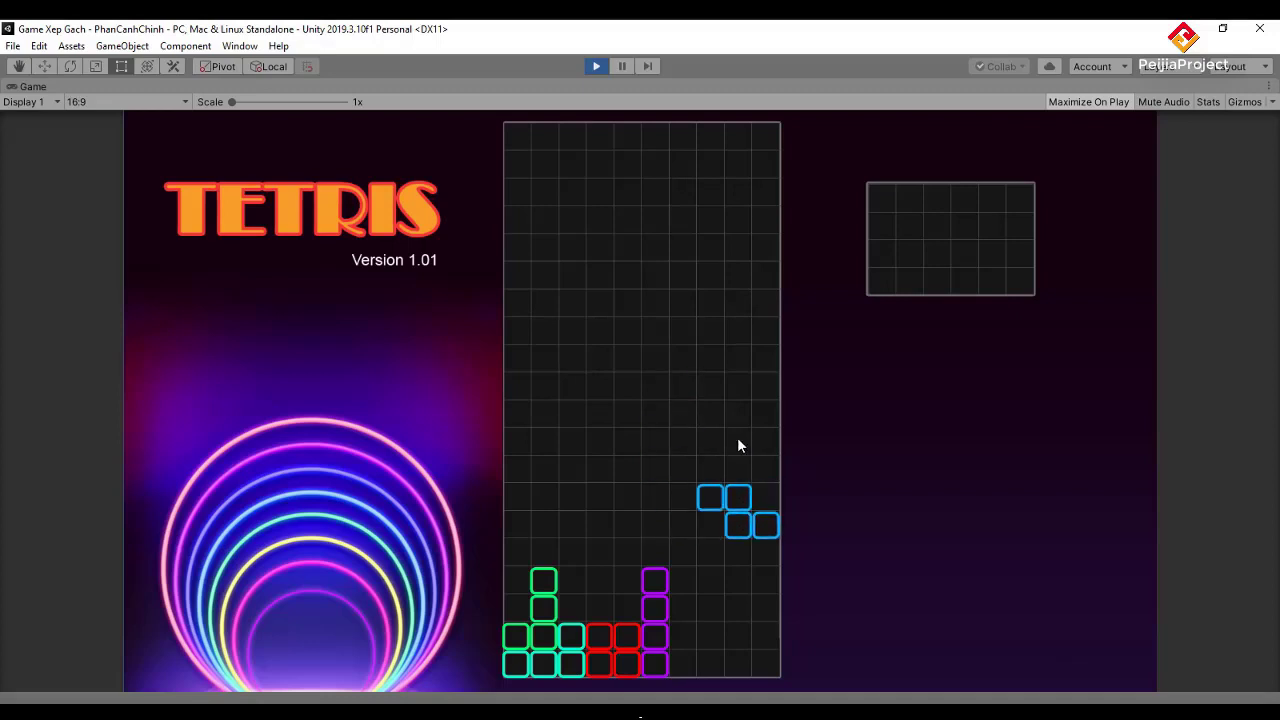
{"action": "key", "text": "Left"}
{"action": "key", "text": "Down"}
{"action": "key", "text": "Down"}
{"action": "key", "text": "Down"}
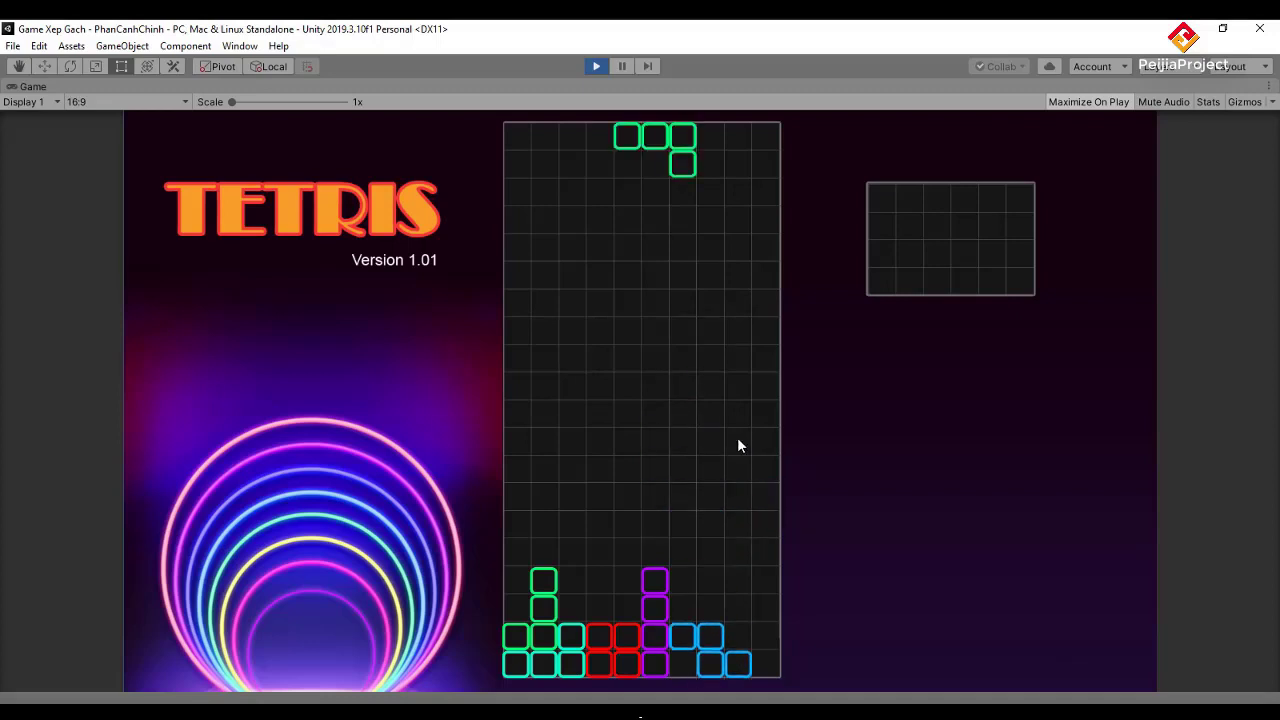
Rotate the green piece, move it right and drop it at the bottom right
{"action": "key", "text": "Right"}
{"action": "key", "text": "Up"}
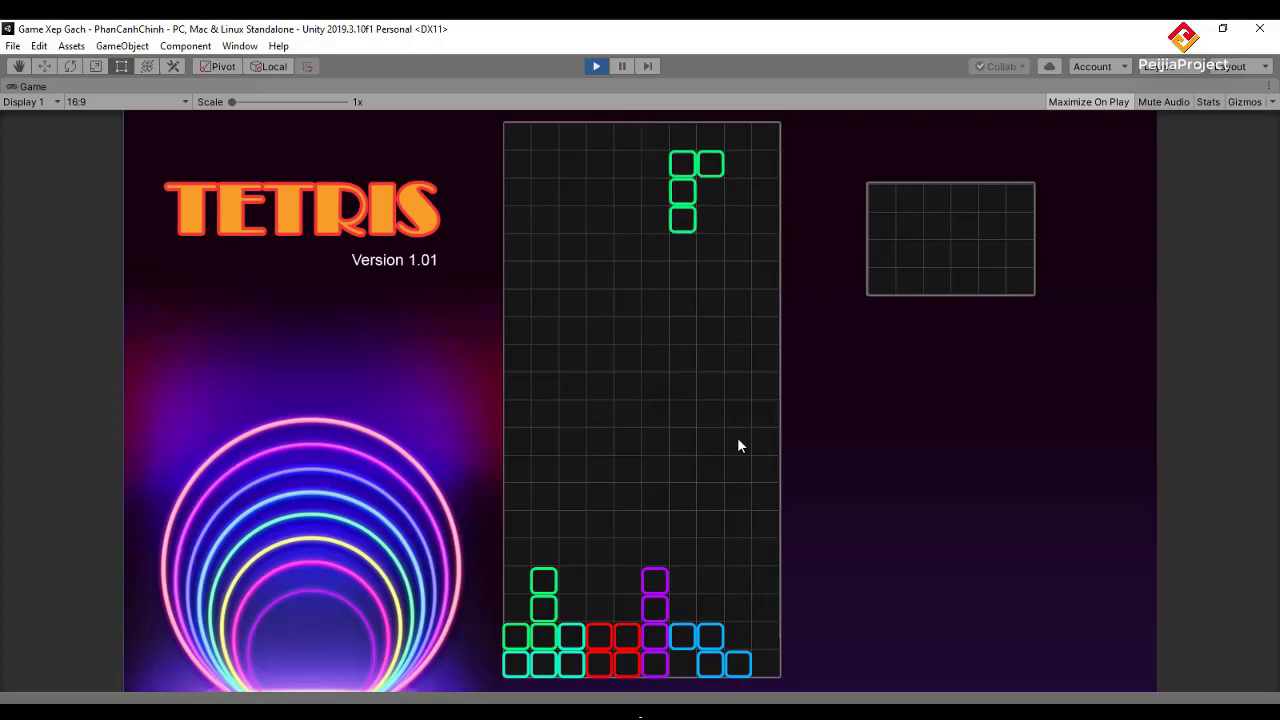
{"action": "key", "text": "Up"}
{"action": "key", "text": "Up"}
{"action": "key", "text": "Right"}
{"action": "key", "text": "Right"}
{"action": "key", "text": "Right"}
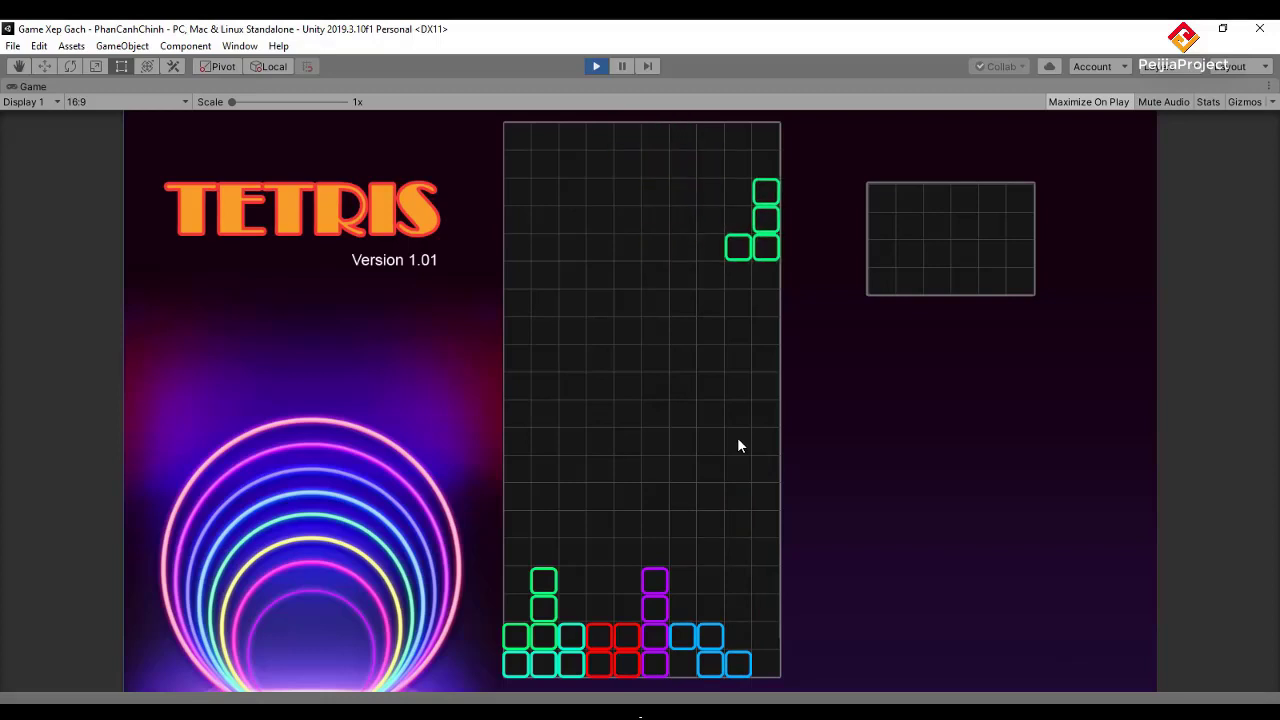
{"action": "key", "text": "Down"}
{"action": "key", "text": "Down"}
{"action": "key", "text": "Down"}
{"action": "key", "text": "Down"}
{"action": "key", "text": "Down"}
{"action": "key", "text": "Down"}
{"action": "key", "text": "Down"}
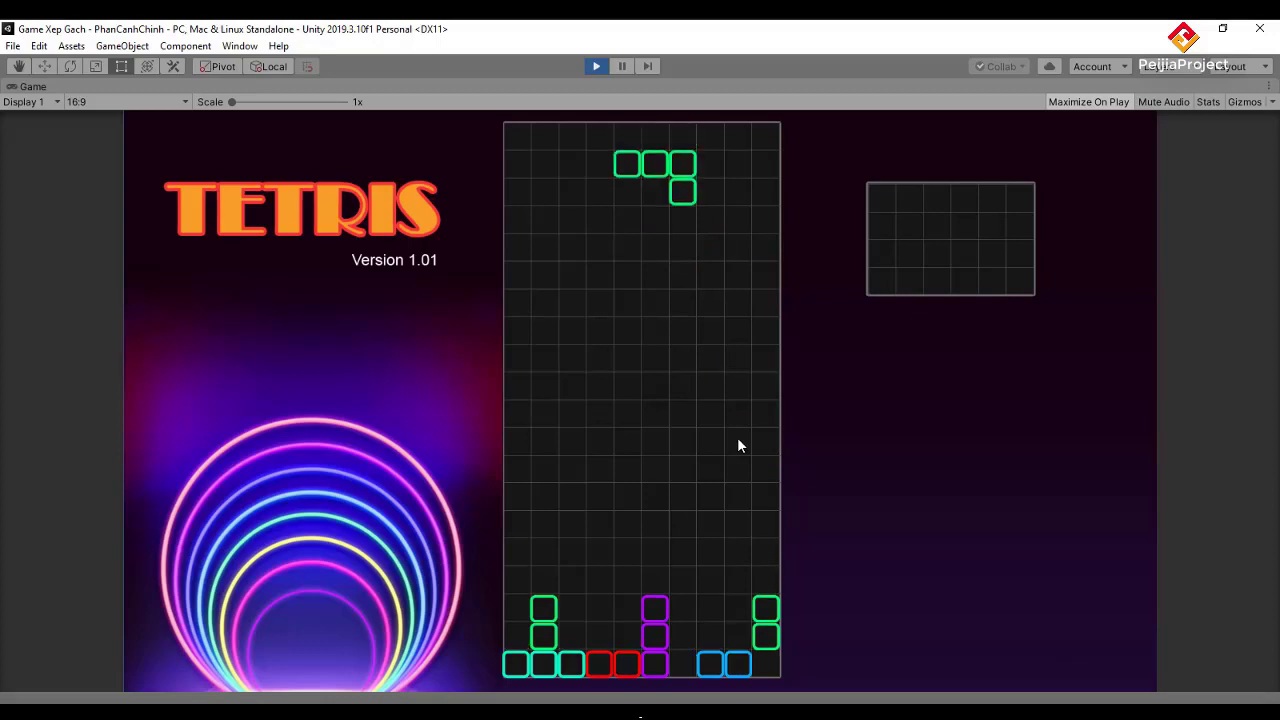
Rotate the green L piece, shift it left and drop it to the bottom
{"action": "key", "text": "Up"}
{"action": "key", "text": "Up"}
{"action": "key", "text": "Left"}
{"action": "key", "text": "Left"}
{"action": "key", "text": "Down"}
{"action": "key", "text": "Down"}
{"action": "key", "text": "Down"}
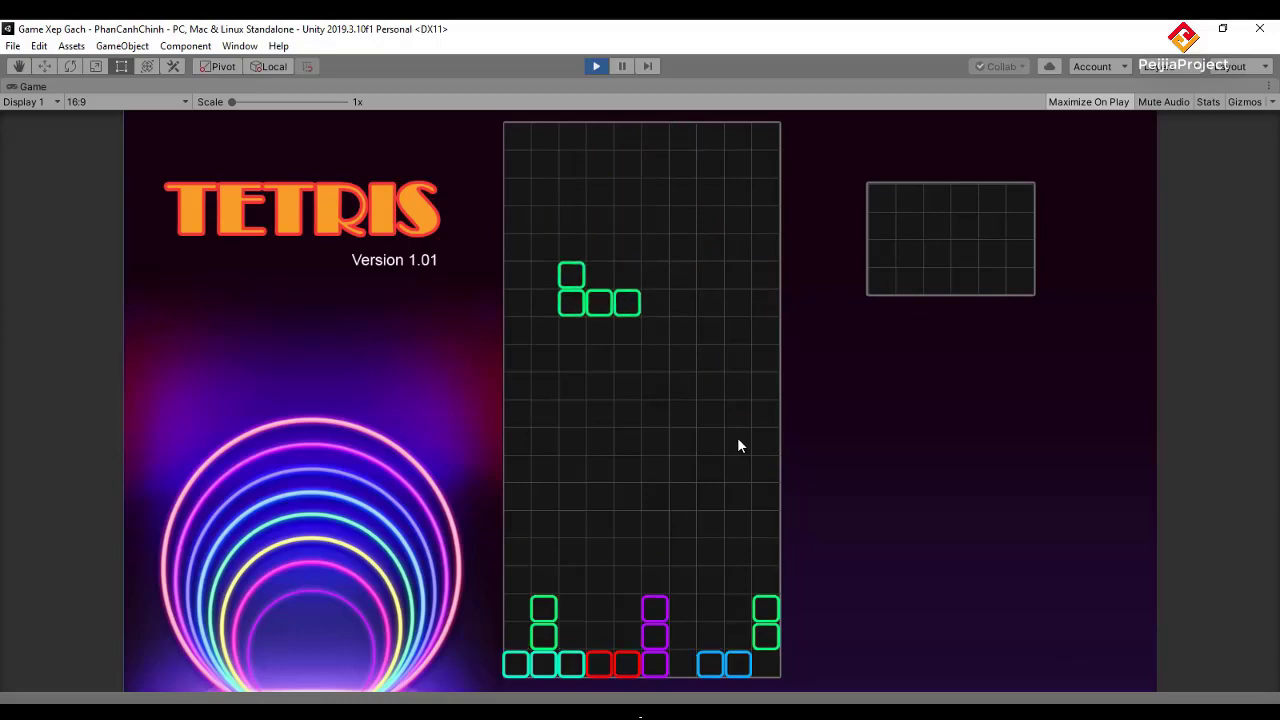
{"action": "key", "text": "Down"}
{"action": "key", "text": "Down"}
{"action": "key", "text": "Down"}
Rotate the yellow T piece twice, shift it sideways and drop it
{"action": "key", "text": "Up"}
{"action": "key", "text": "Up"}
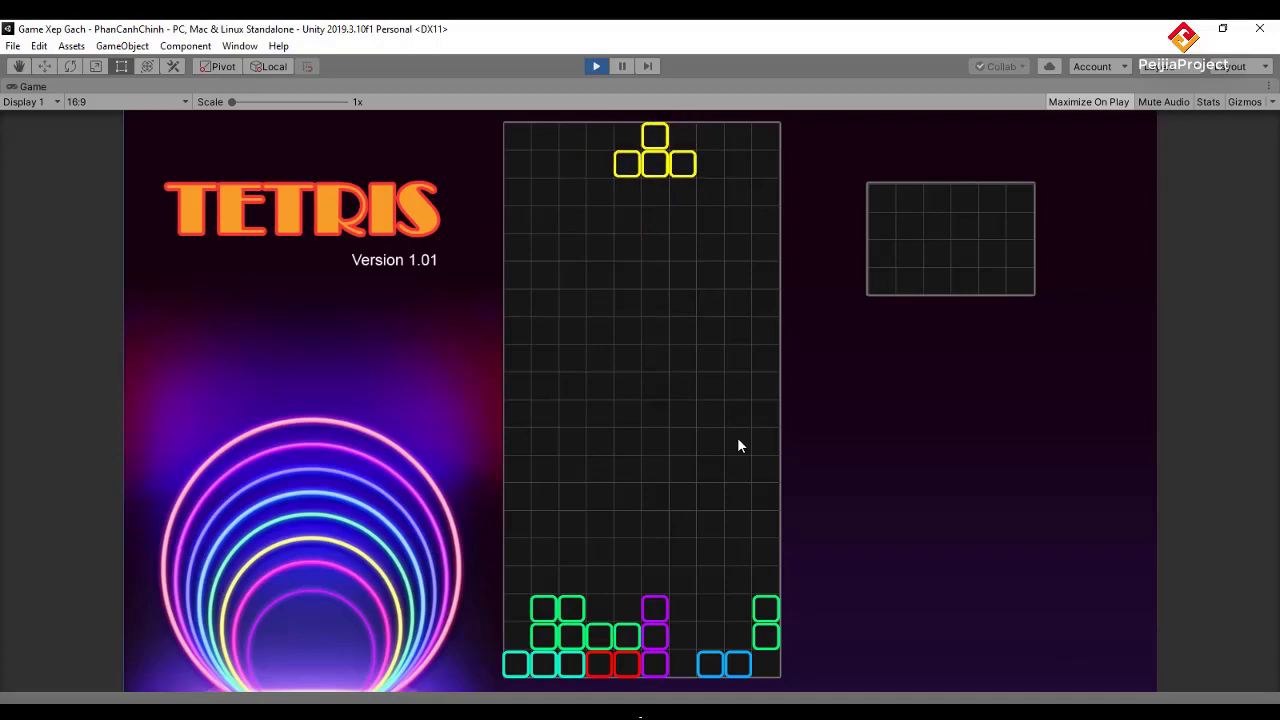
{"action": "key", "text": "Up"}
{"action": "key", "text": "Up"}
{"action": "key", "text": "Up"}
{"action": "key", "text": "Up"}
{"action": "key", "text": "Up"}
{"action": "key", "text": "Up"}
{"action": "key", "text": "Up"}
{"action": "key", "text": "Up"}
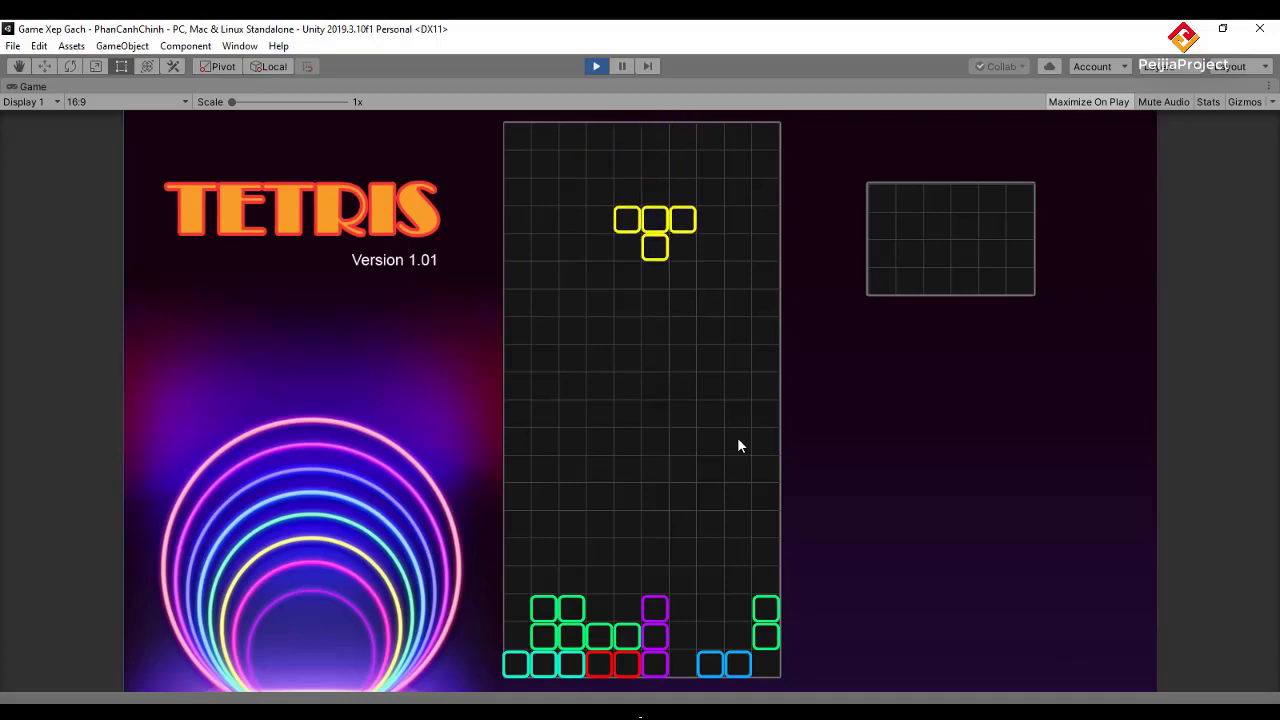
{"action": "key", "text": "Up"}
{"action": "key", "text": "Up"}
{"action": "key", "text": "Up"}
{"action": "key", "text": "Right"}
{"action": "key", "text": "Right"}
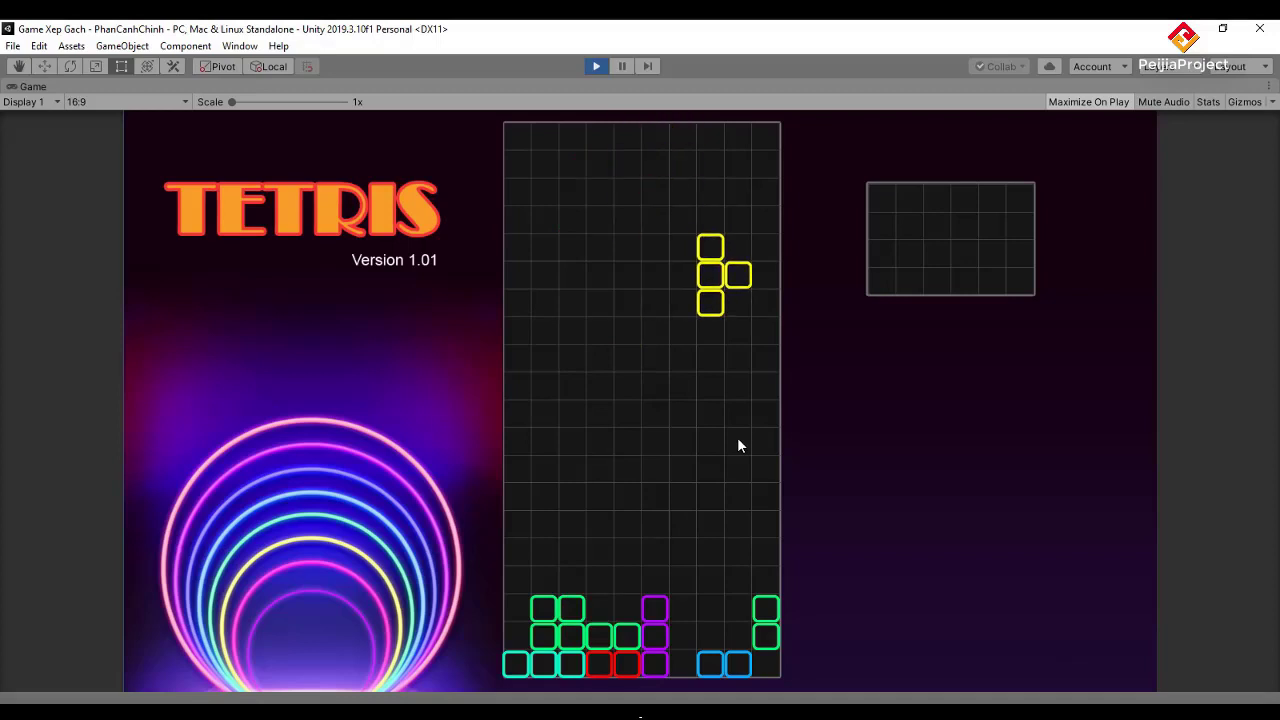
{"action": "key", "text": "Left"}
{"action": "key", "text": "Down"}
{"action": "key", "text": "Down"}
{"action": "key", "text": "Down"}
{"action": "key", "text": "Down"}
{"action": "key", "text": "Down"}
{"action": "key", "text": "Down"}
{"action": "key", "text": "Down"}
{"action": "key", "text": "Down"}
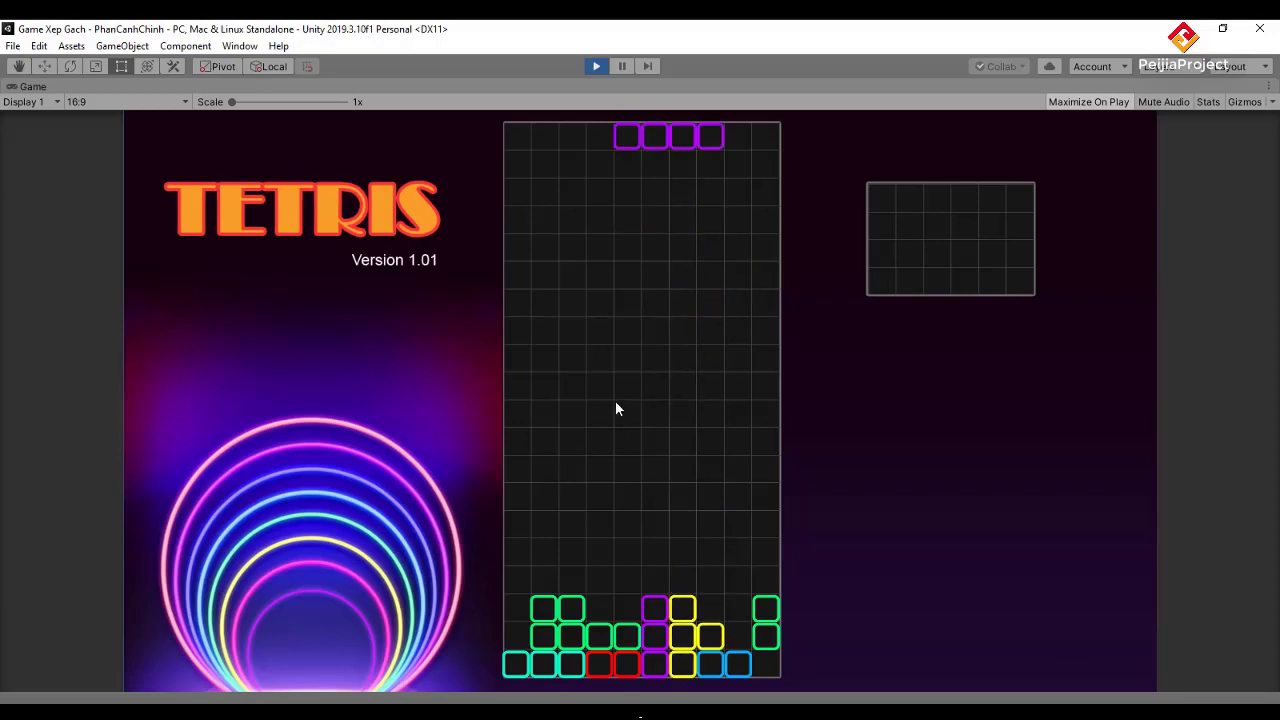
Stand the purple I piece upright and drop it down the left column
{"action": "key", "text": "Up"}
{"action": "key", "text": "Left"}
{"action": "key", "text": "Left"}
{"action": "key", "text": "Left"}
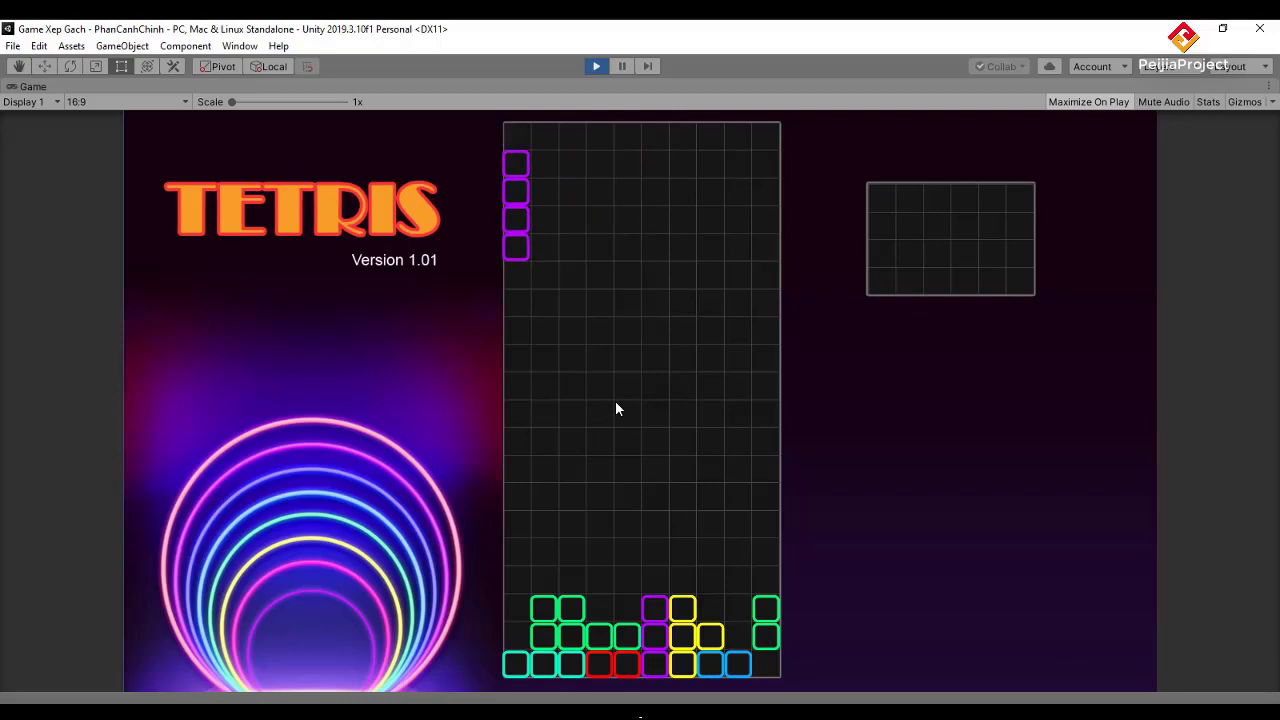
{"action": "key", "text": "Down"}
{"action": "key", "text": "Down"}
{"action": "key", "text": "Down"}
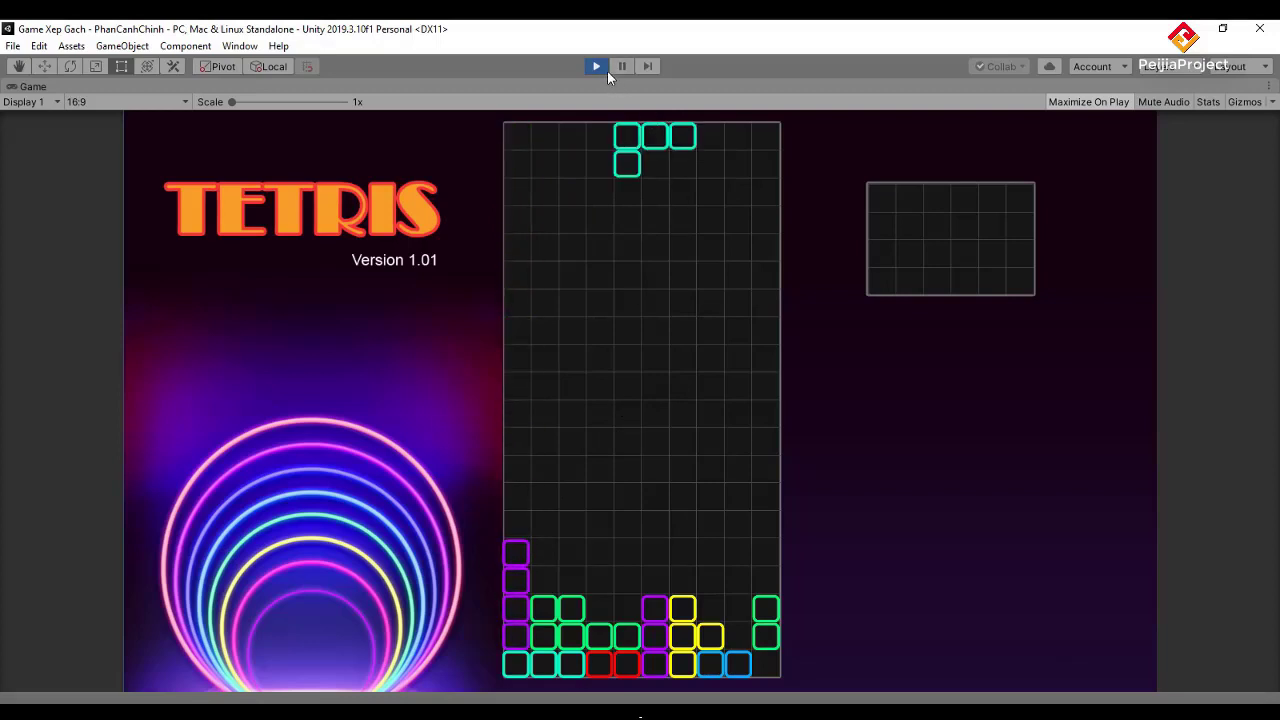
Exit Play mode and bring the DieuKhien.cs editor in Visual Studio to the front
{"action": "left_click", "coordinate": [595, 68]}
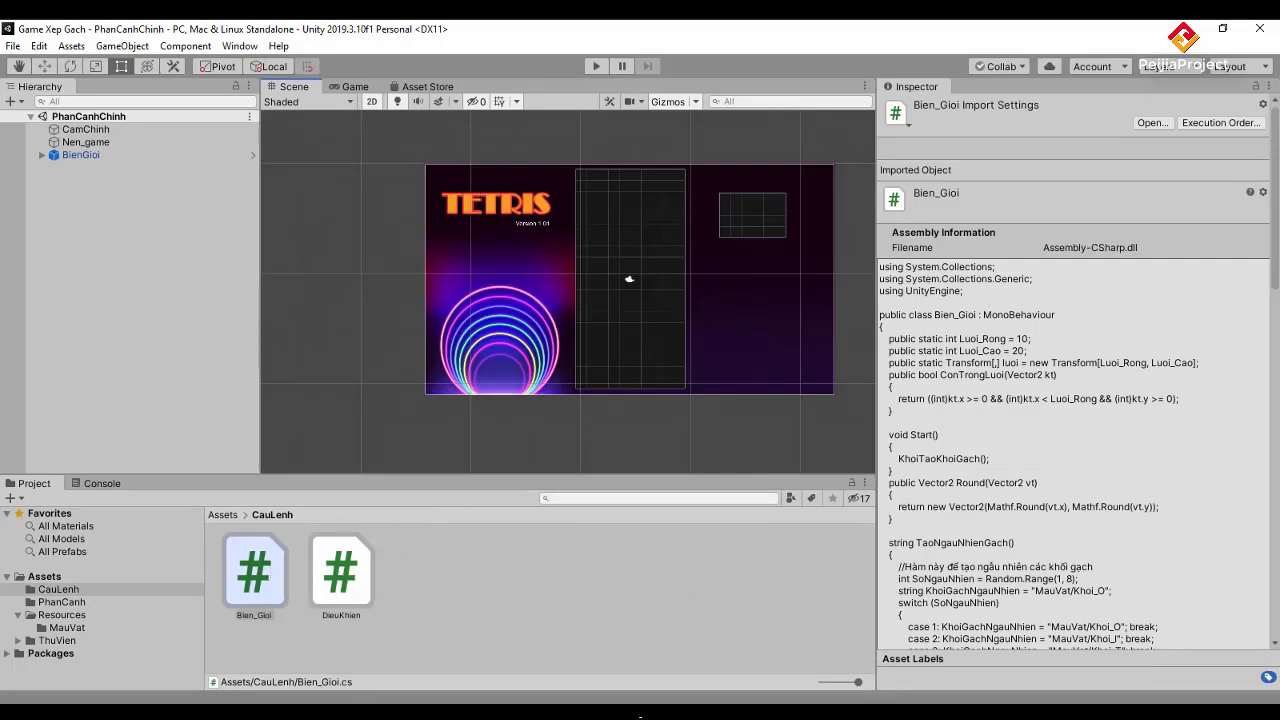
{"action": "mouse_move", "coordinate": [333, 712]}
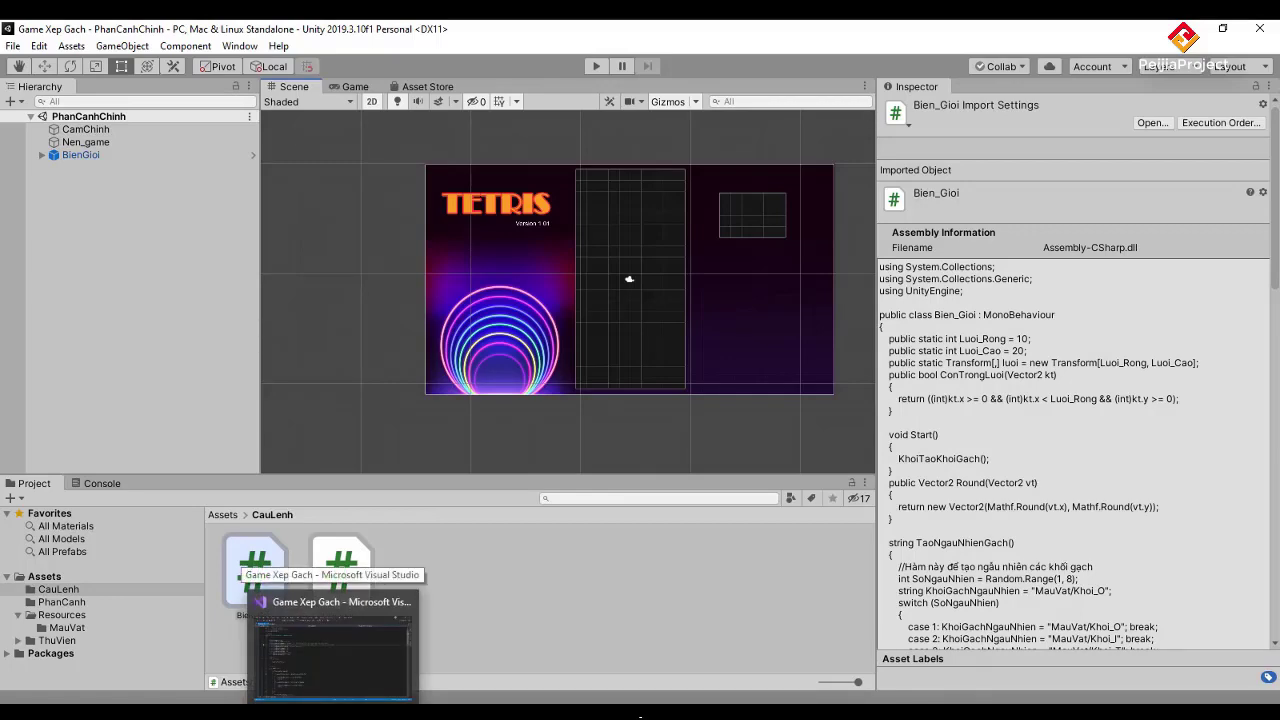
{"action": "left_click", "coordinate": [333, 650]}
{"action": "left_click", "coordinate": [580, 458]}
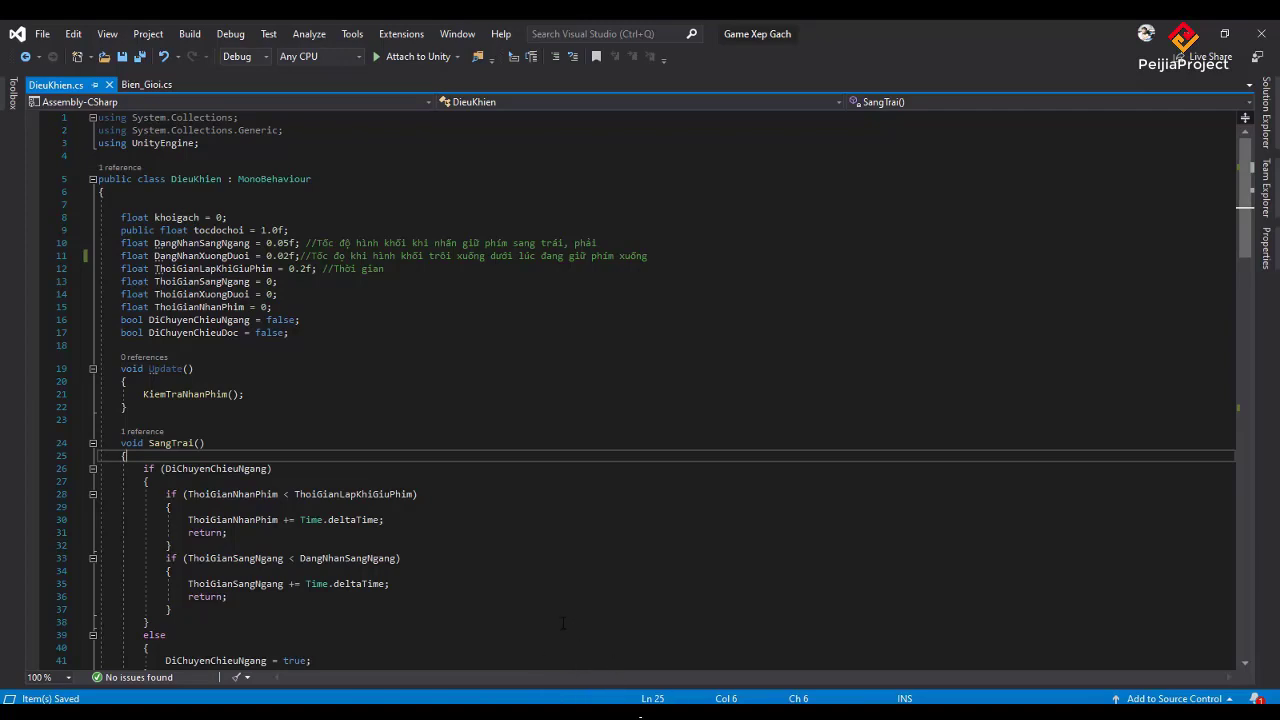
Below the DiChuyenChieuDoc field, add //Các thuộc tính xoay and public bool DuocPhepXoay = true;
{"action": "left_click", "coordinate": [335, 332]}
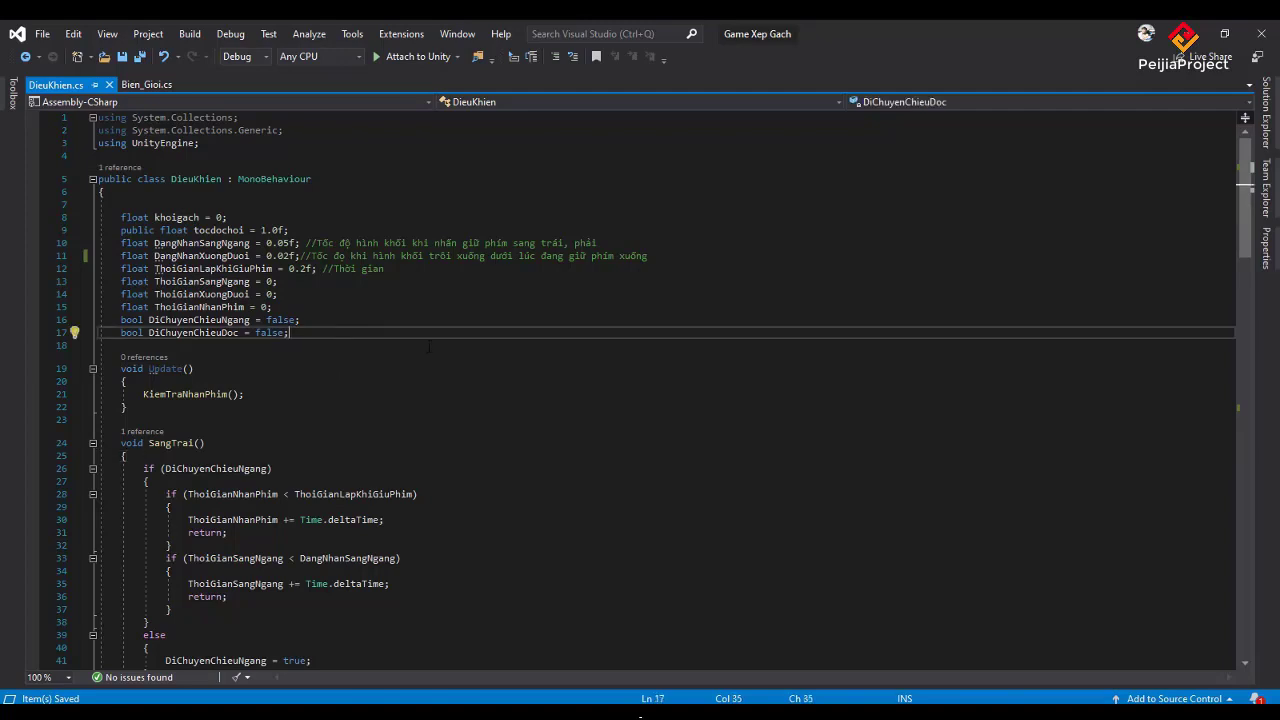
{"action": "key", "text": "Return"}
{"action": "key", "text": "Return"}
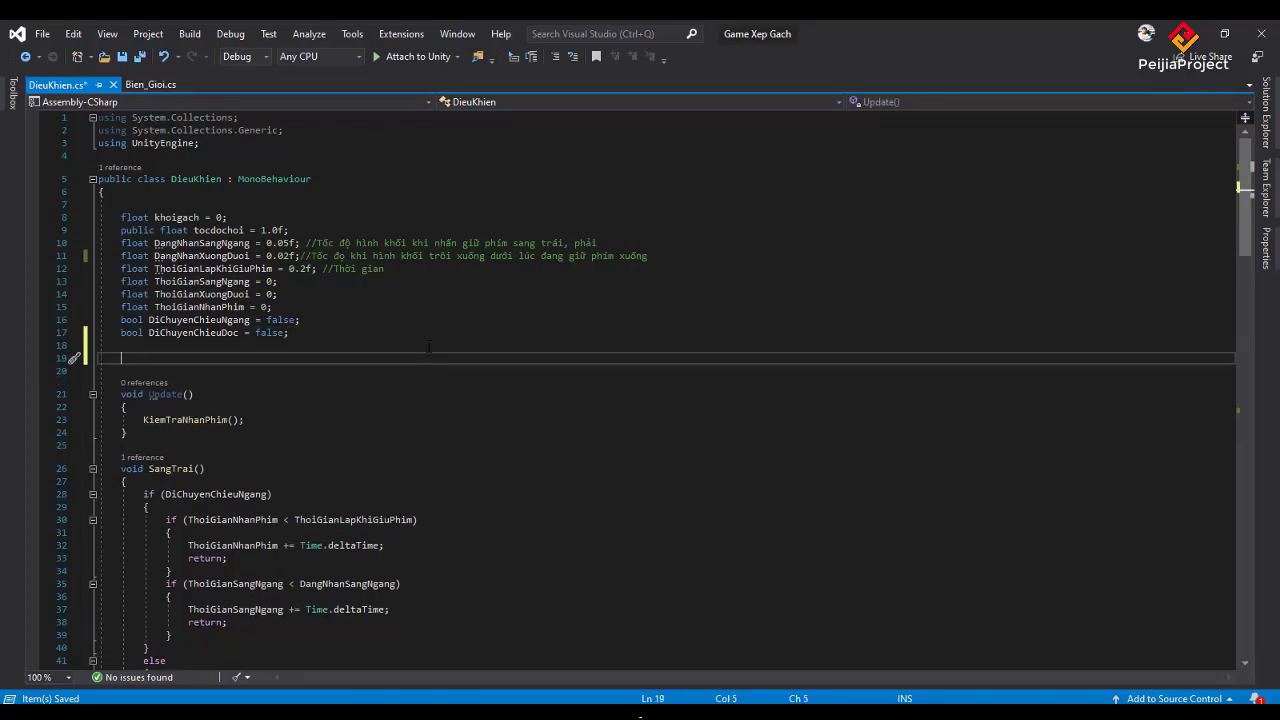
{"action": "type", "text": "//"}
{"action": "type", "text": "Các"}
{"action": "type", "text": " th"}
{"action": "type", "text": "uộc tính "}
{"action": "type", "text": "xoay"}
{"action": "key", "text": "Return"}
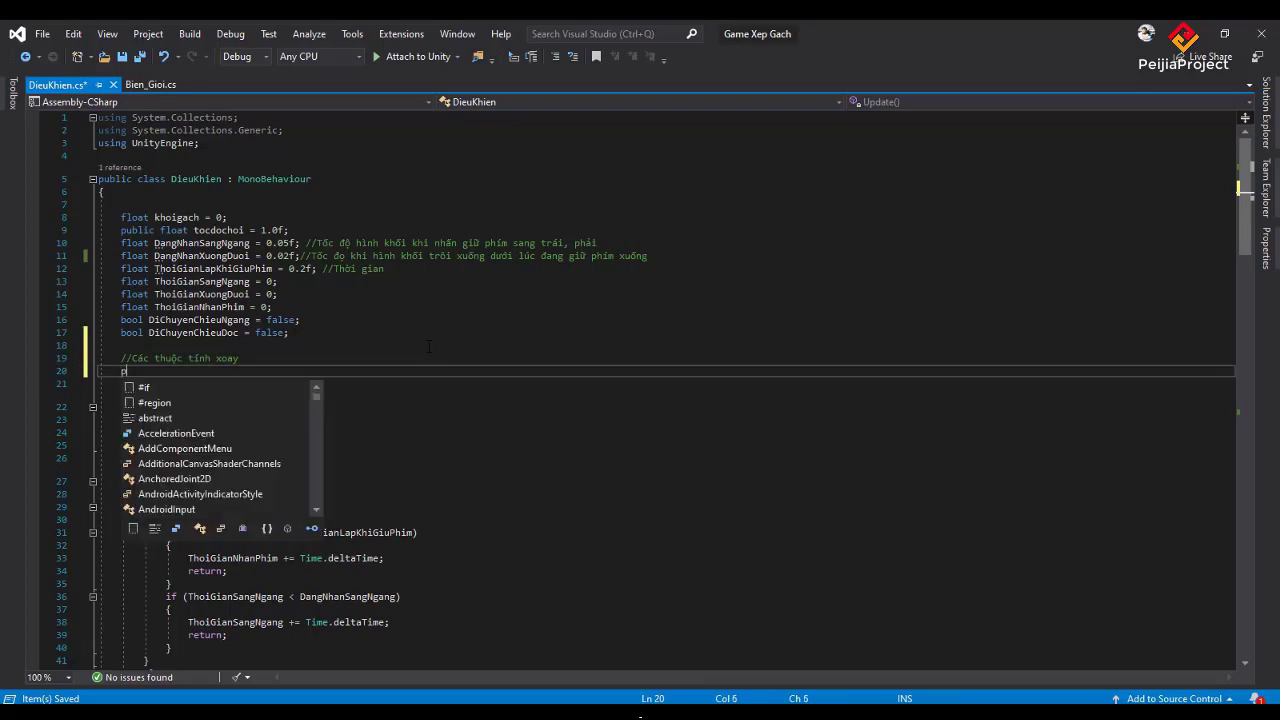
{"action": "type", "text": "public"}
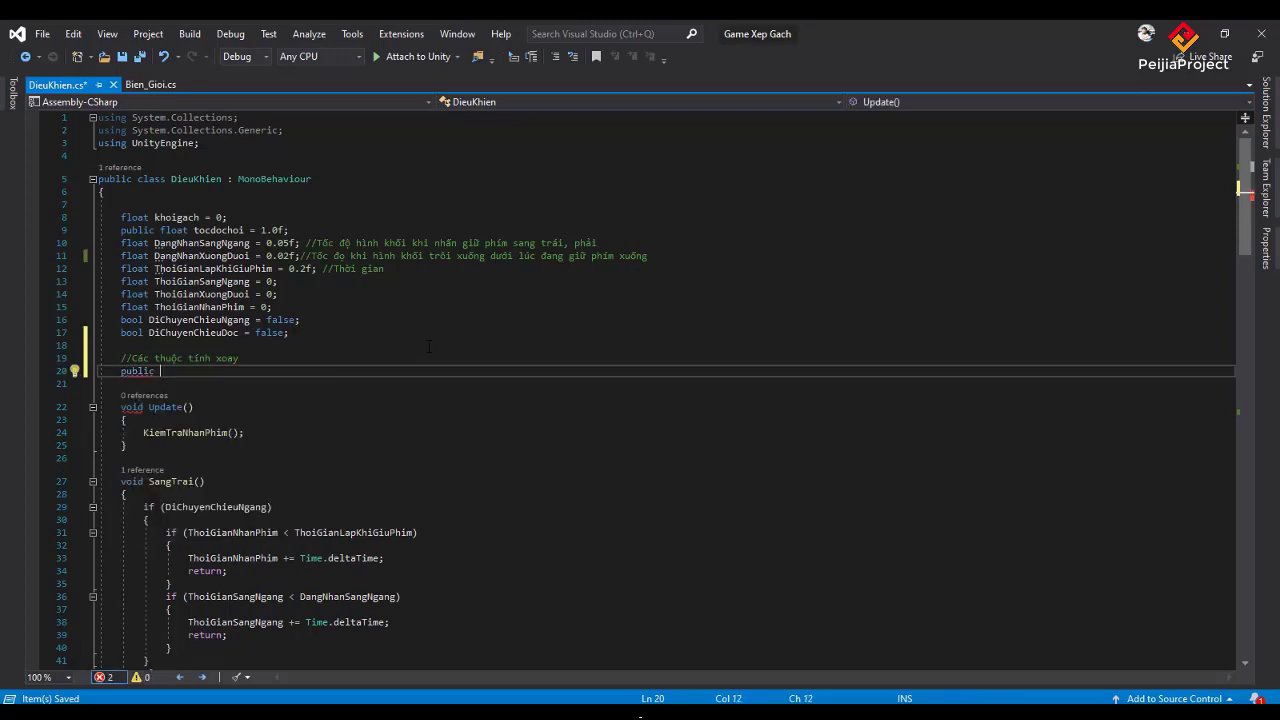
{"action": "type", "text": " b"}
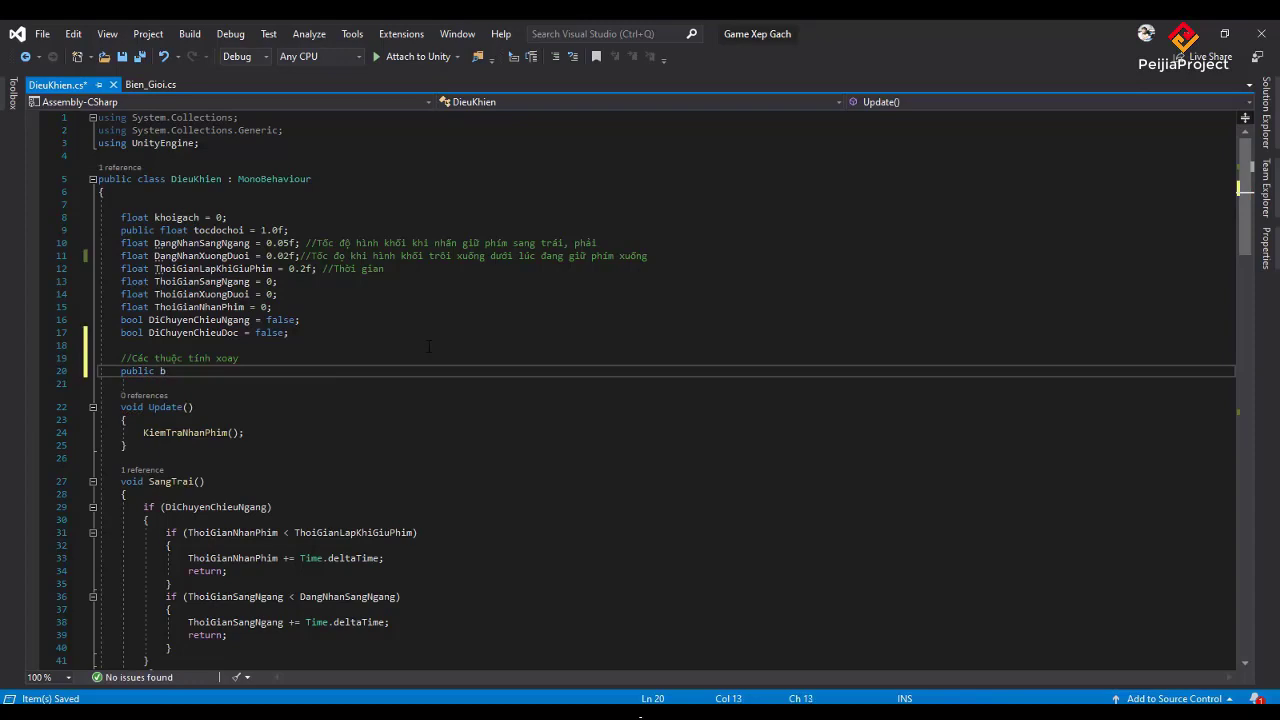
{"action": "type", "text": "oo"}
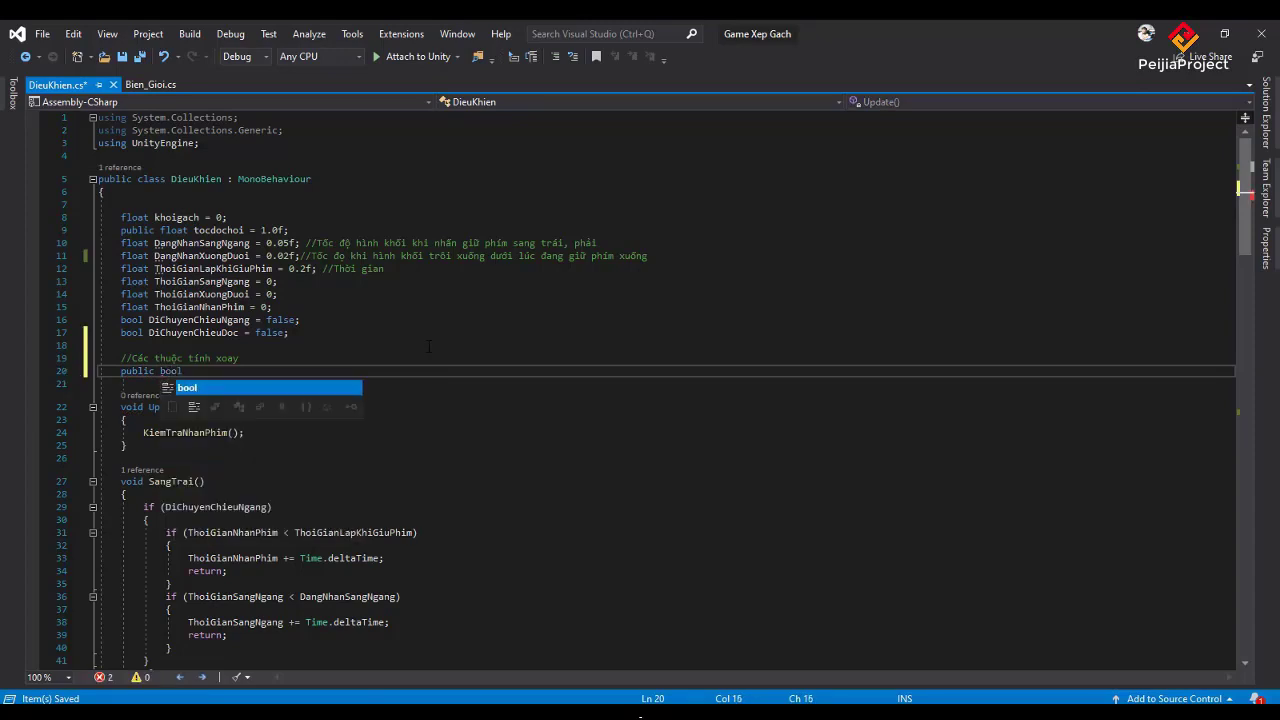
{"action": "type", "text": "l"}
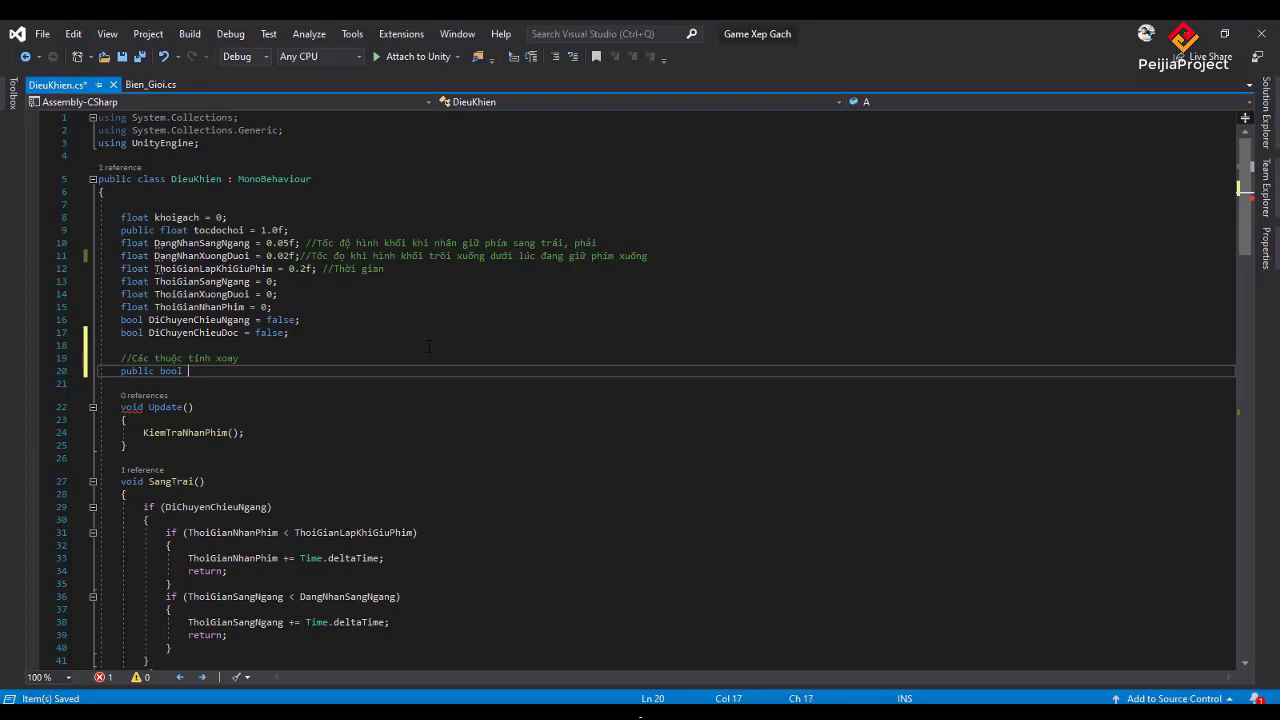
{"action": "type", "text": "Duoc"}
{"action": "type", "text": "PhepXO"}
{"action": "type", "text": "ay"}
{"action": "key", "text": "BackSpace"}
{"action": "key", "text": "BackSpace"}
{"action": "key", "text": "BackSpace"}
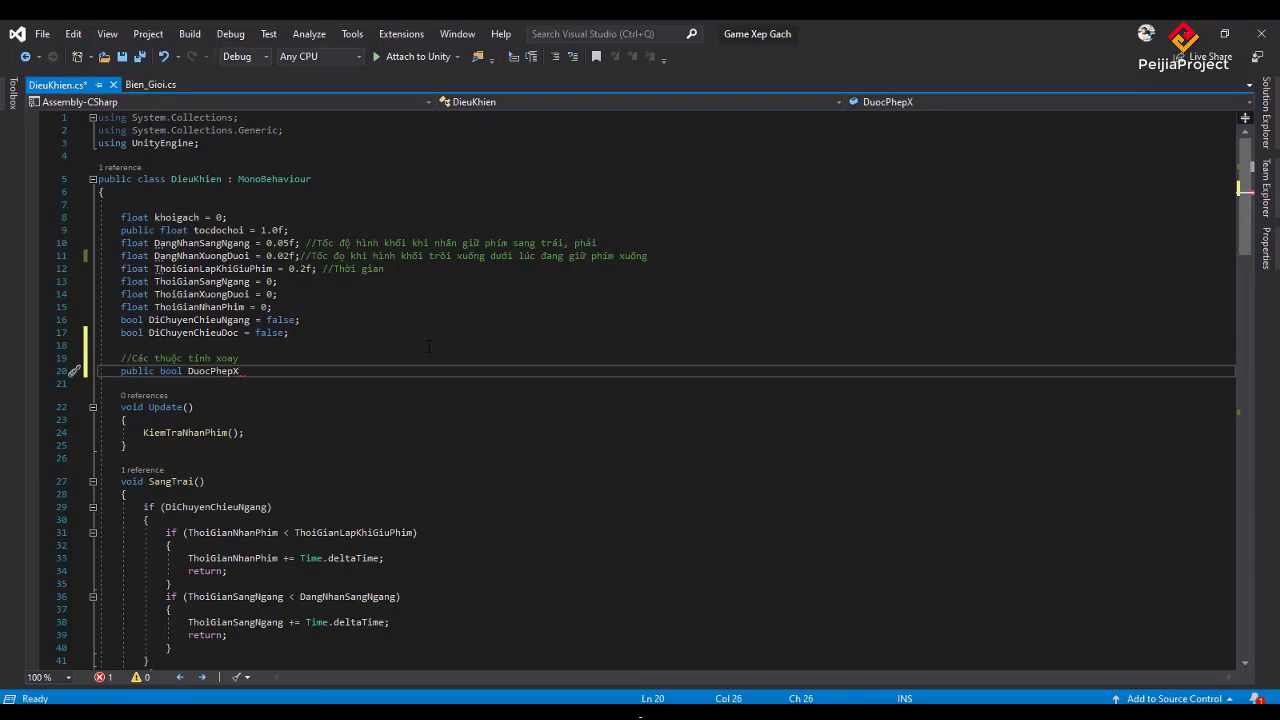
{"action": "type", "text": "oay"}
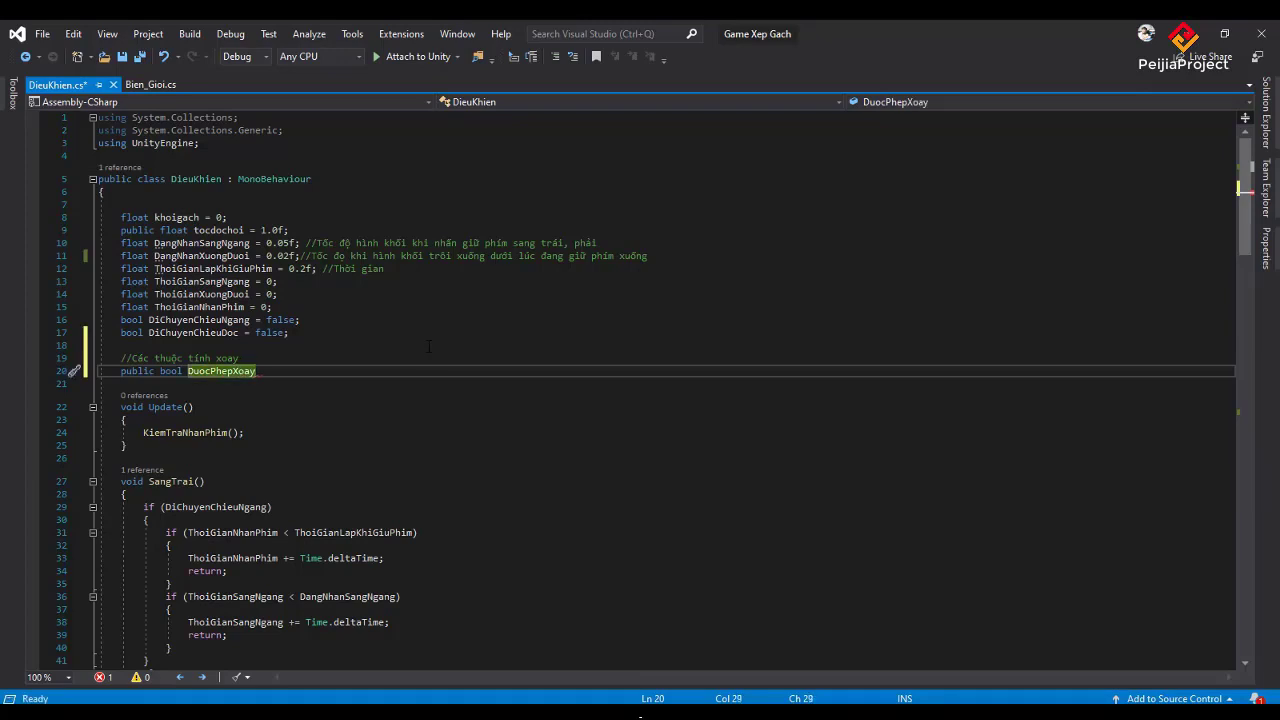
{"action": "type", "text": " ="}
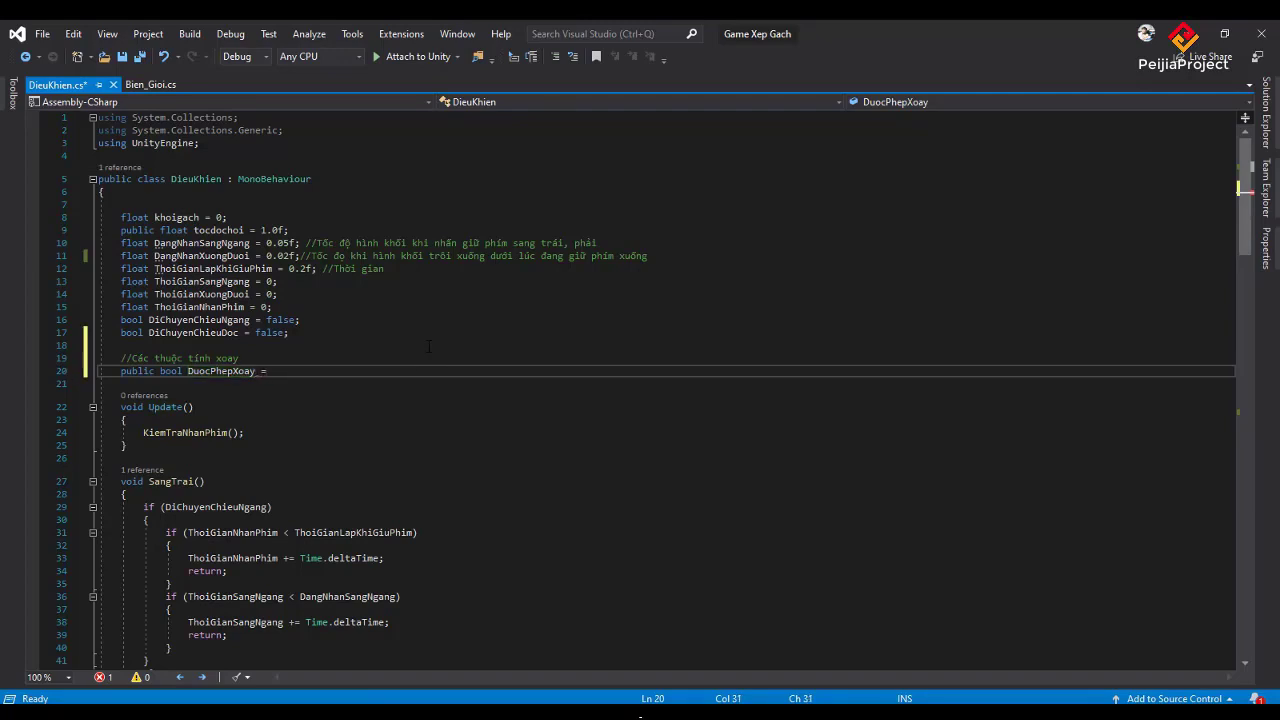
{"action": "type", "text": "tr"}
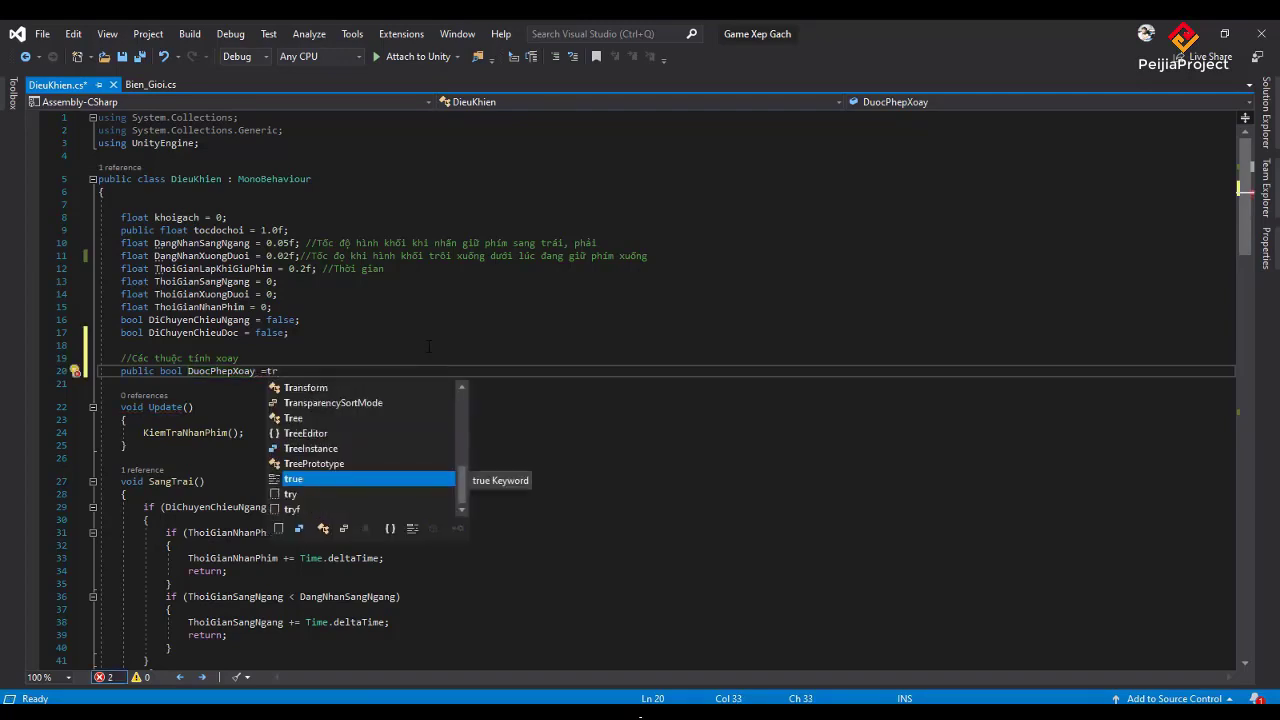
{"action": "key", "text": "Tab"}
{"action": "type", "text": ";"}
{"action": "key", "text": "Return"}
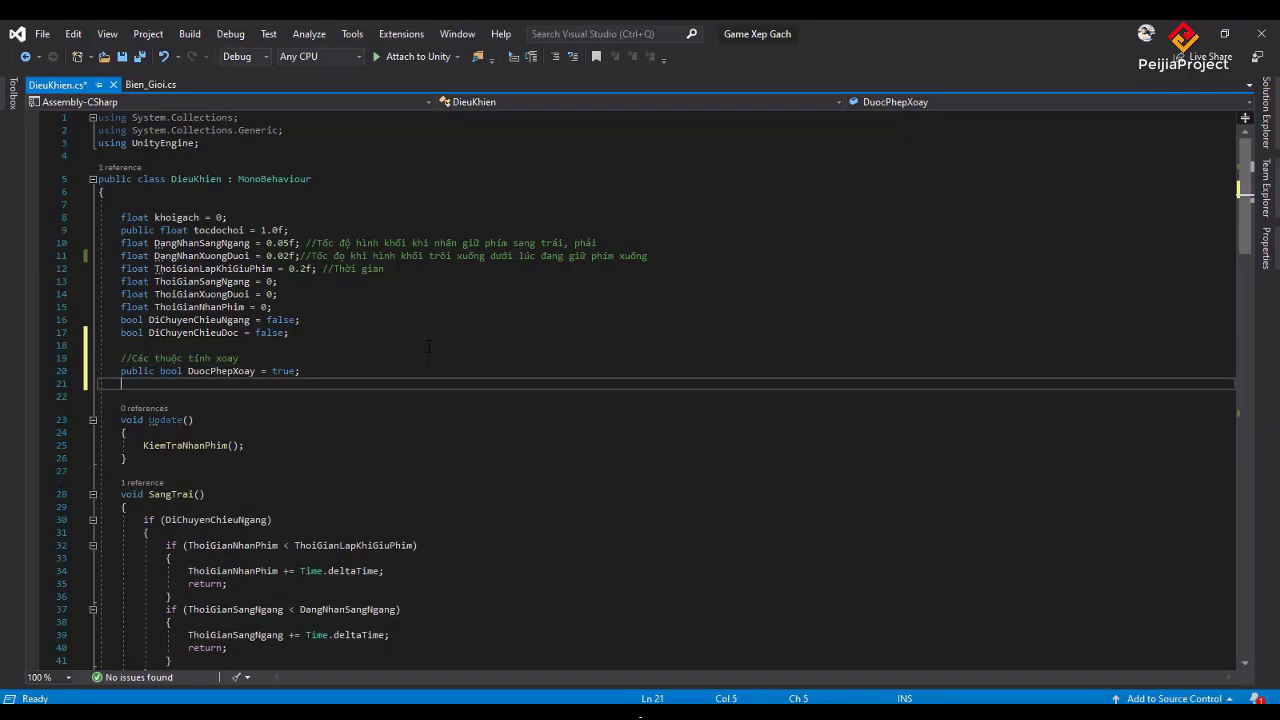
Type public bool XoayMotLan = false; using IntelliSense, then save with Ctrl+S
{"action": "type", "text": "pu"}
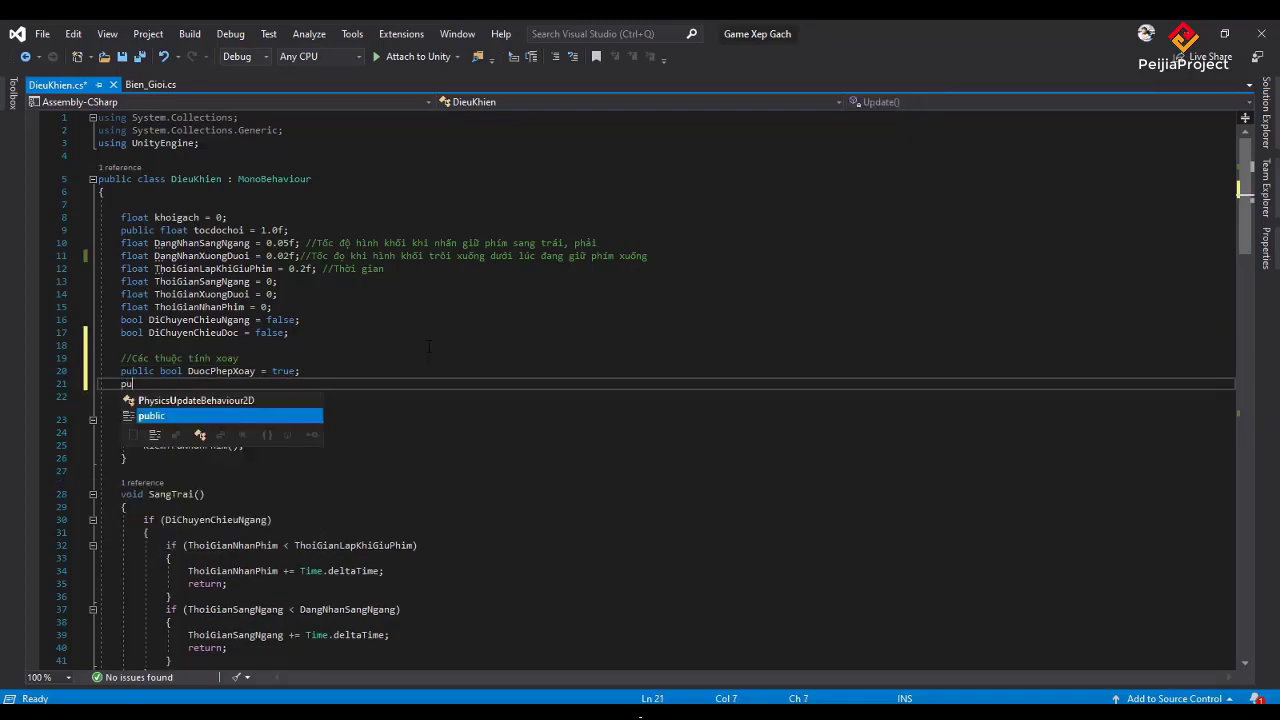
{"action": "type", "text": "blic b"}
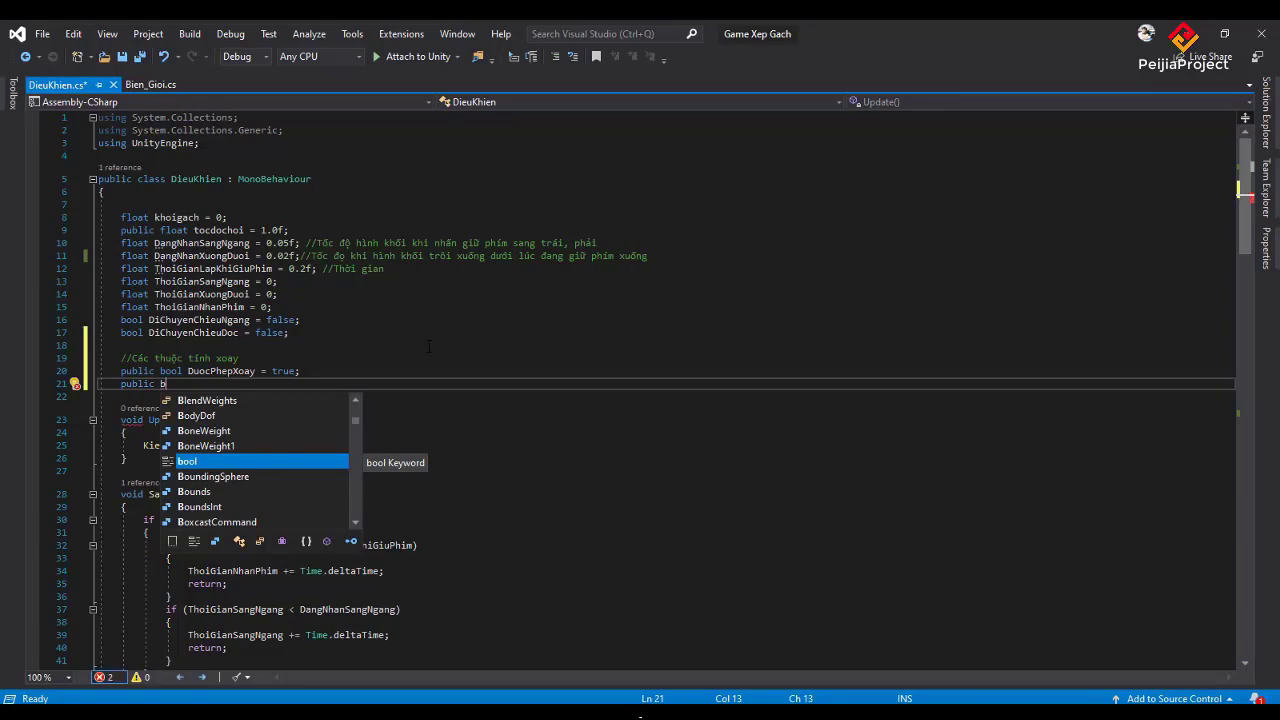
{"action": "key", "text": "Tab"}
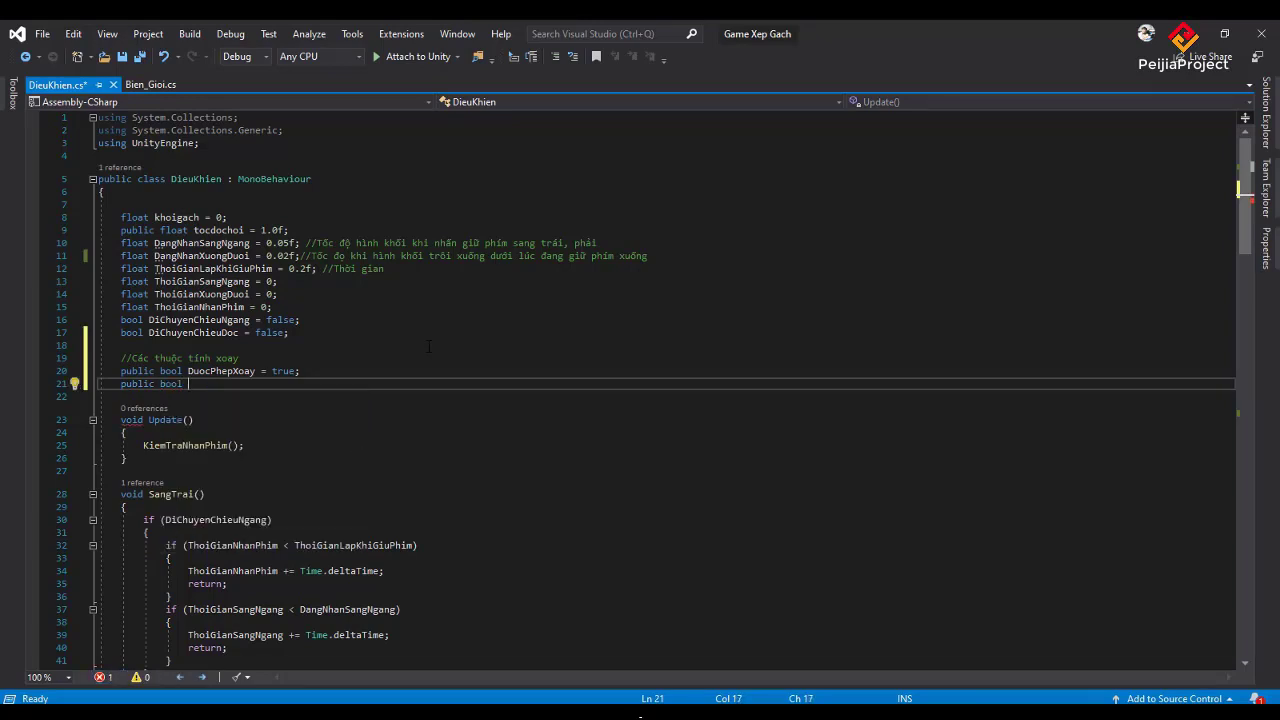
{"action": "type", "text": "X"}
{"action": "type", "text": "oay"}
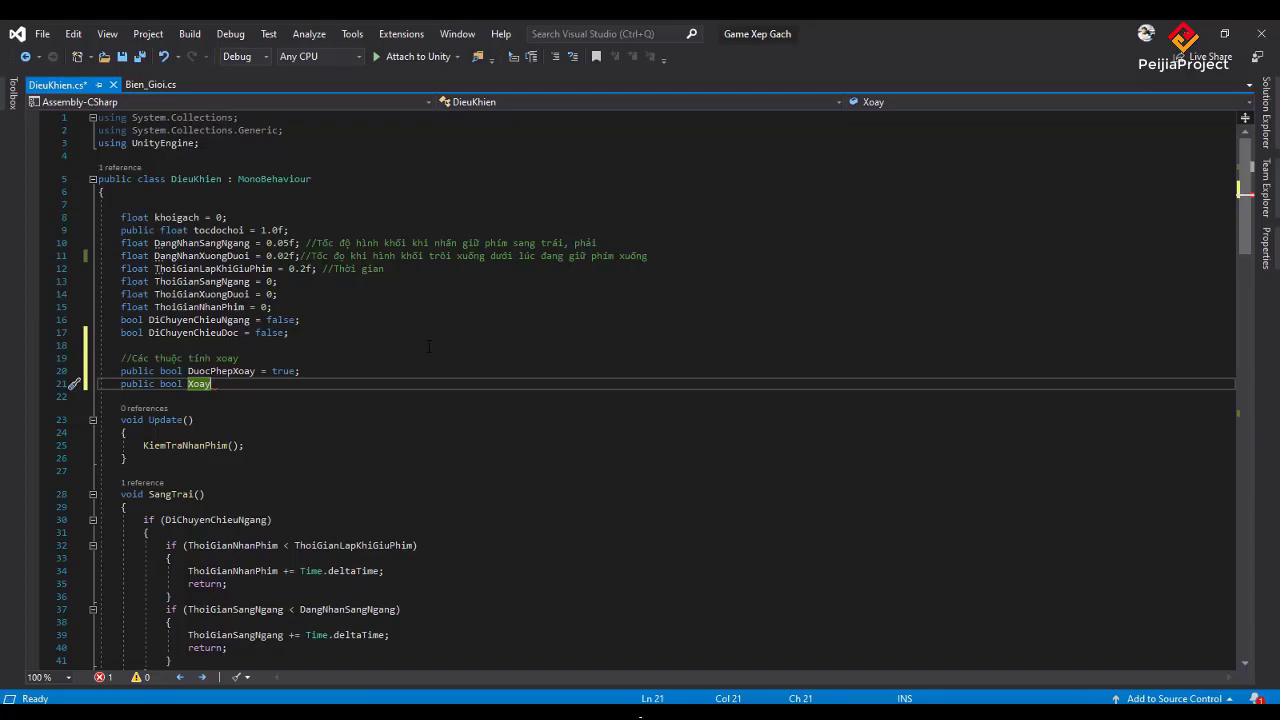
{"action": "type", "text": "MotL"}
{"action": "type", "text": "an"}
{"action": "type", "text": "="}
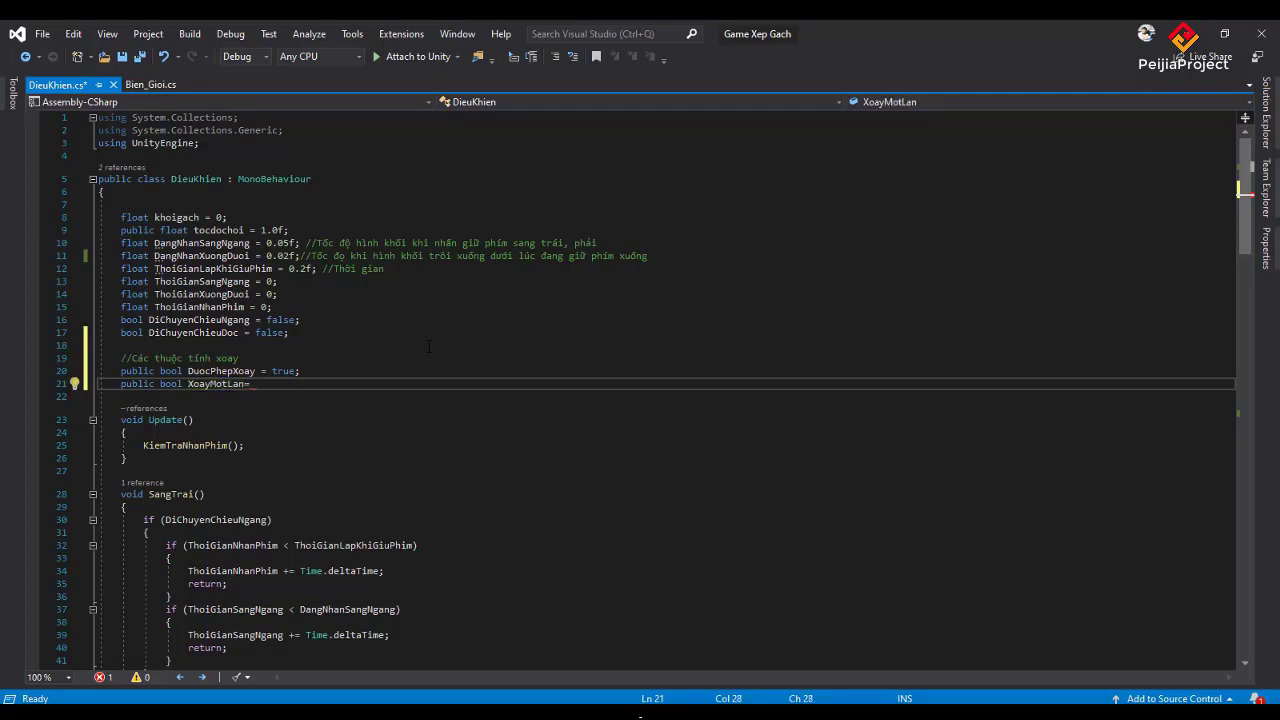
{"action": "type", "text": "f"}
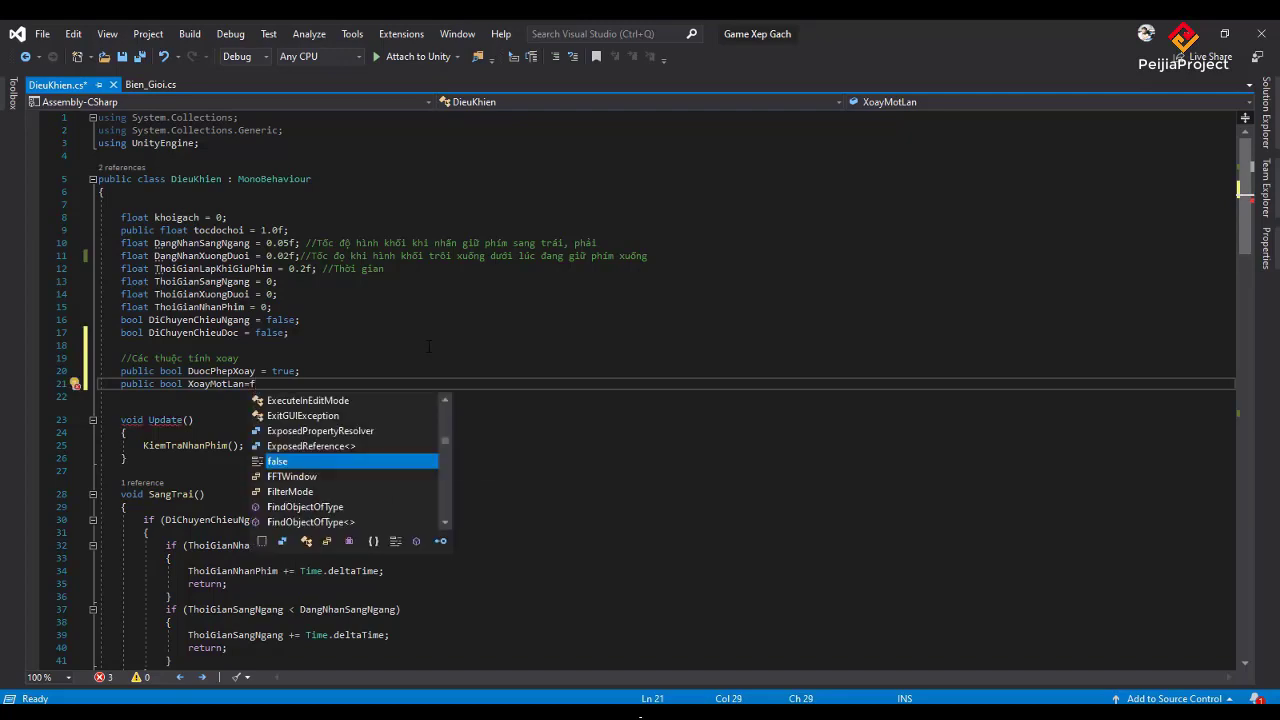
{"action": "key", "text": "Tab"}
{"action": "type", "text": ";"}
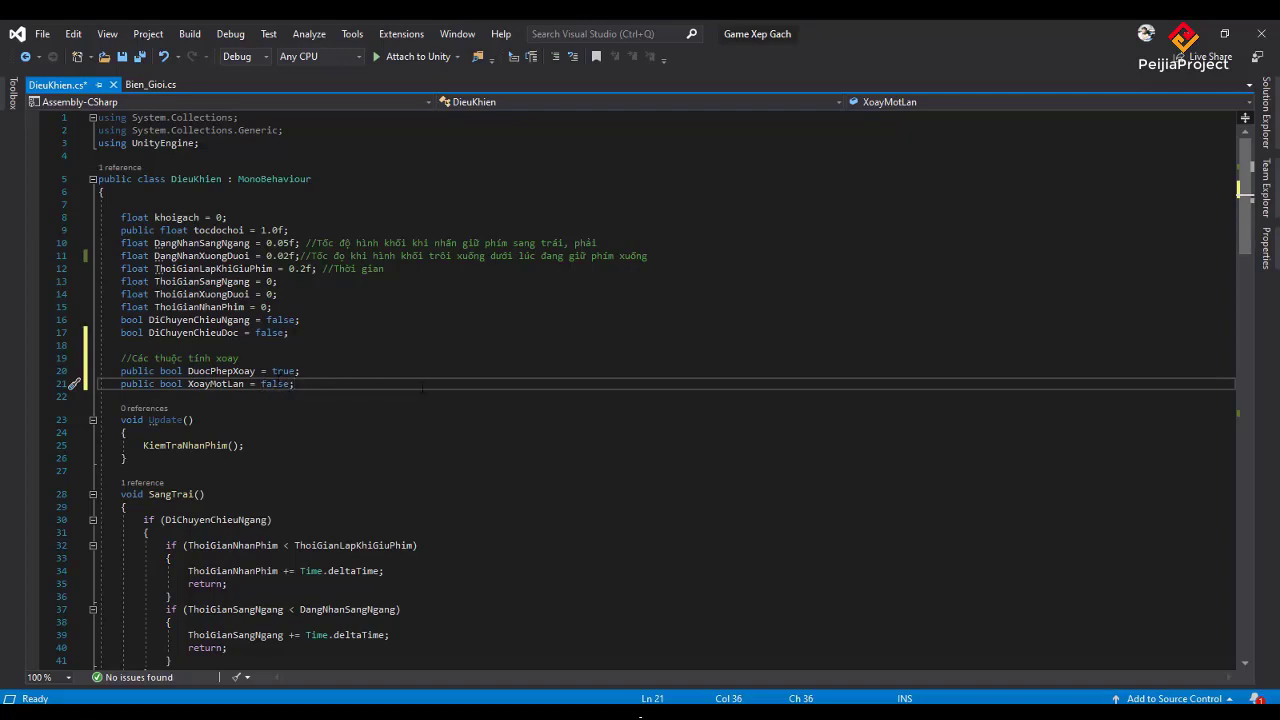
{"action": "key", "text": "ctrl+s"}
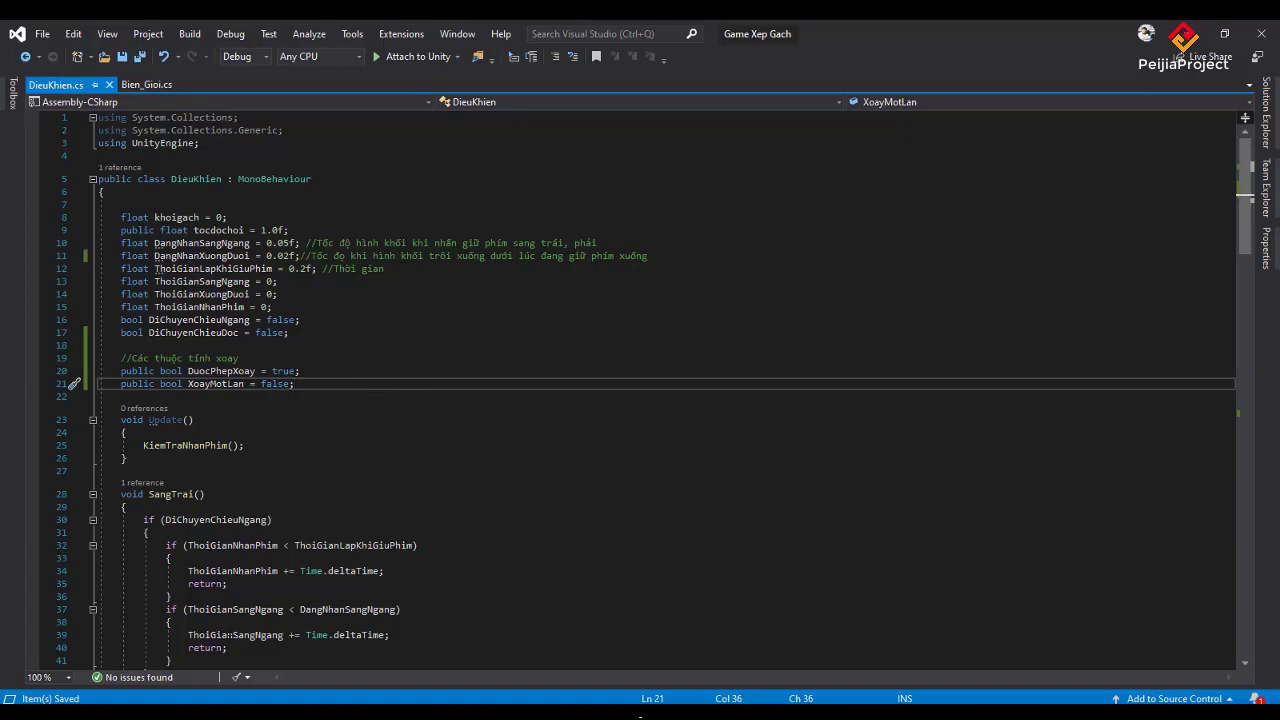
Back in Unity, open Resources > MauVat and select the Khoi_I prefab
{"action": "left_click", "coordinate": [295, 650]}
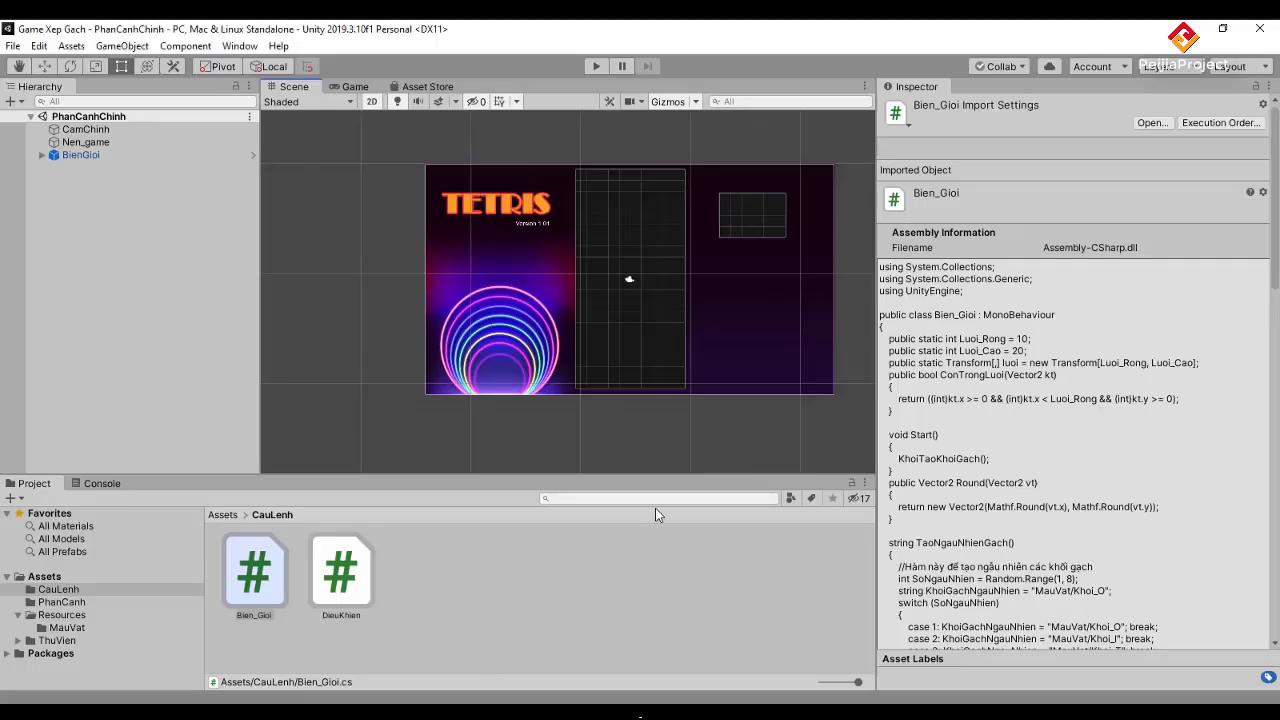
{"action": "left_click", "coordinate": [67, 631]}
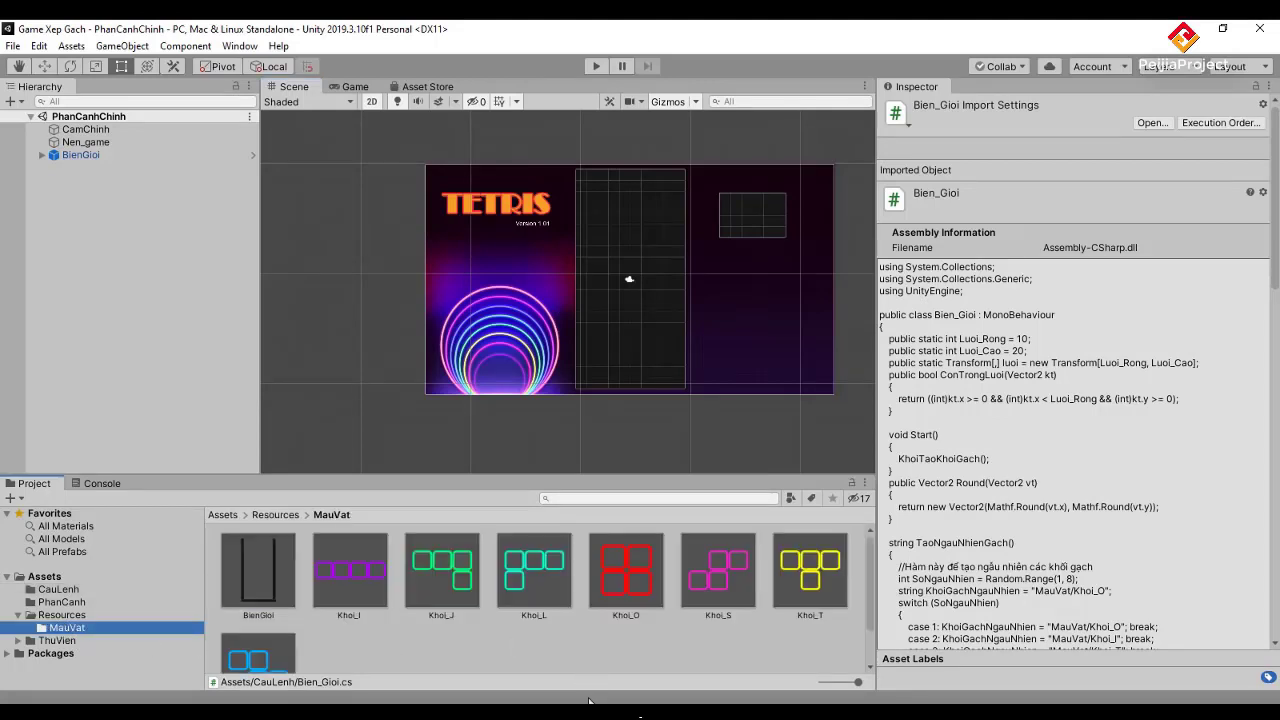
{"action": "left_click", "coordinate": [358, 577]}
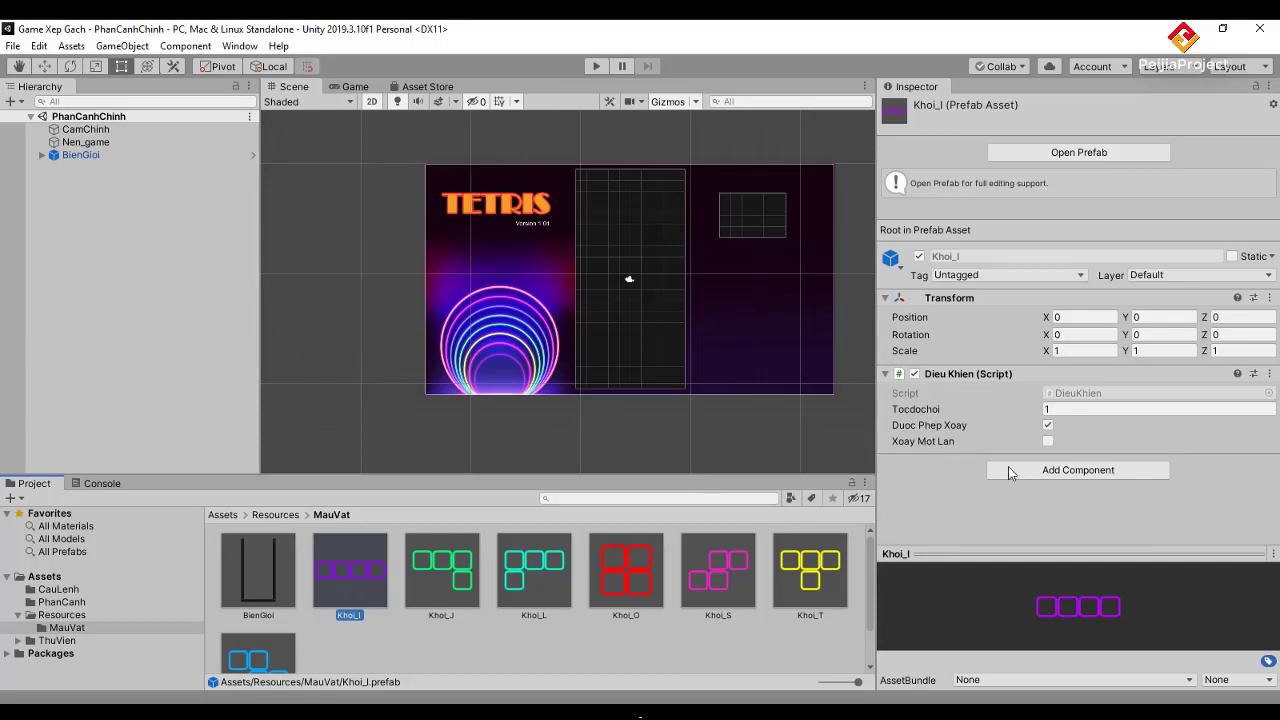
Tick Xoay Mot Lan on Khoi_I and untick Duoc Phep Xoay on Khoi_O
{"action": "left_click", "coordinate": [1048, 443]}
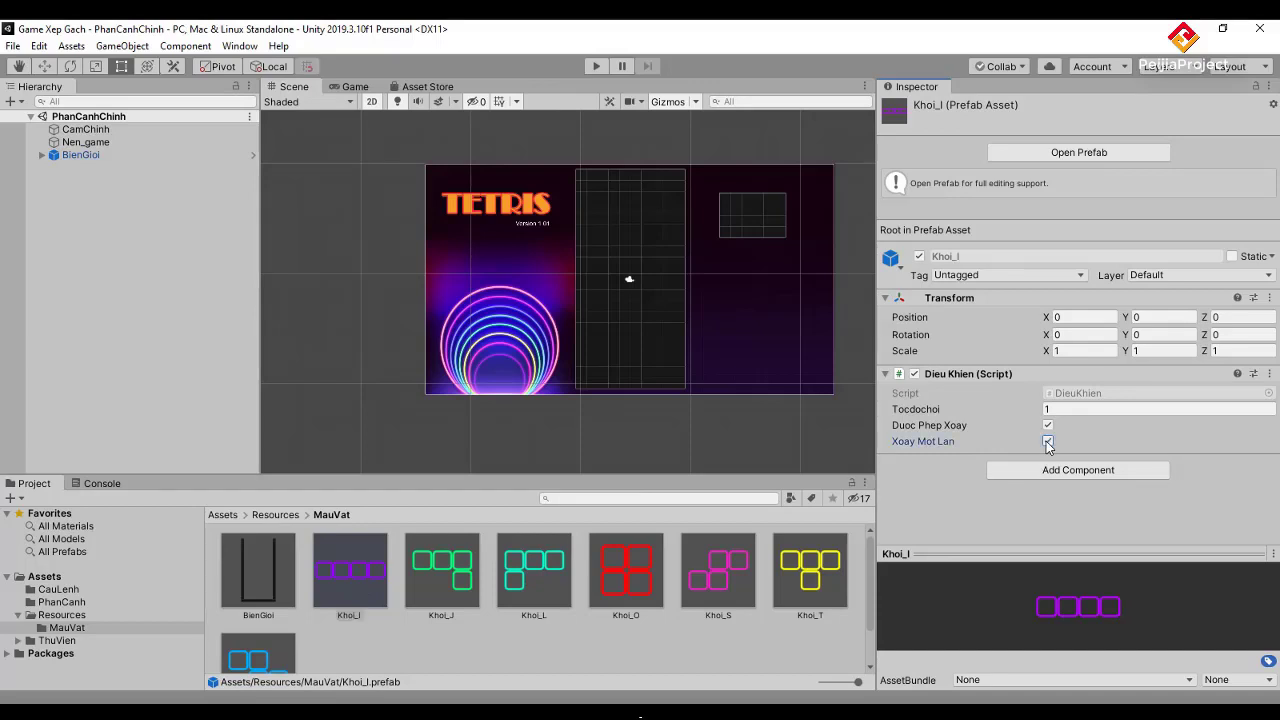
{"action": "left_click", "coordinate": [453, 582]}
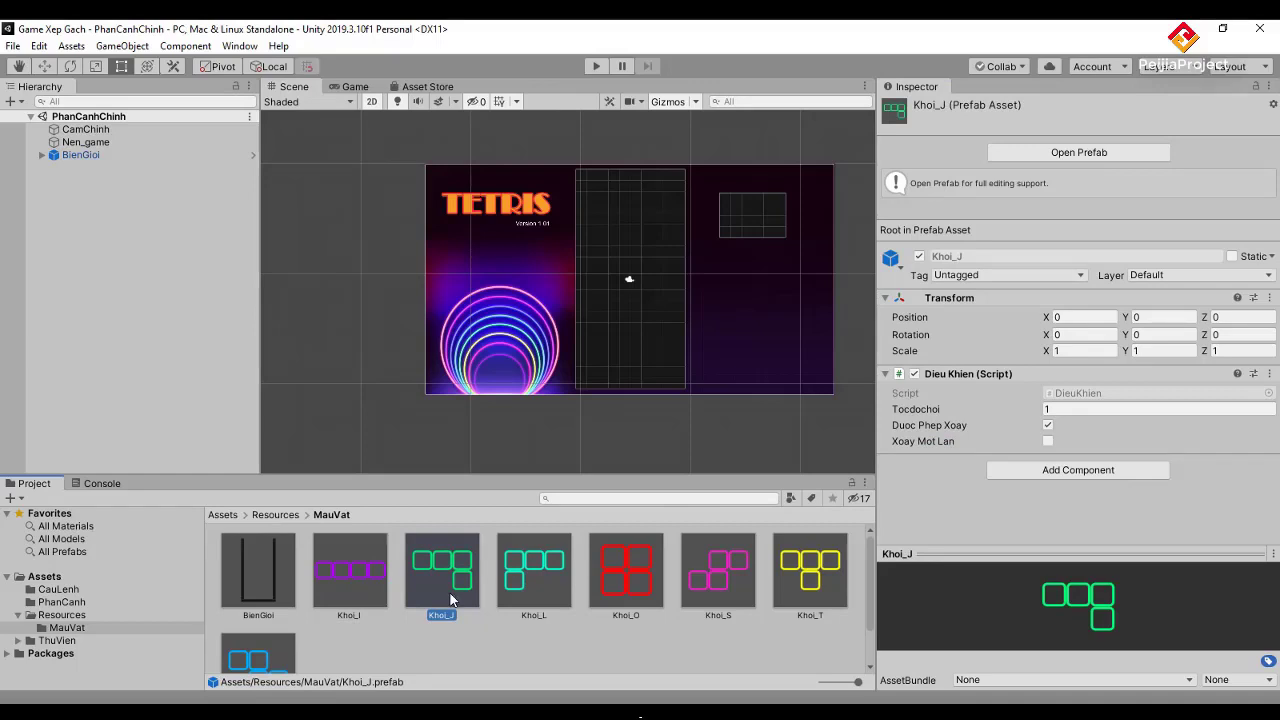
{"action": "left_click", "coordinate": [541, 579]}
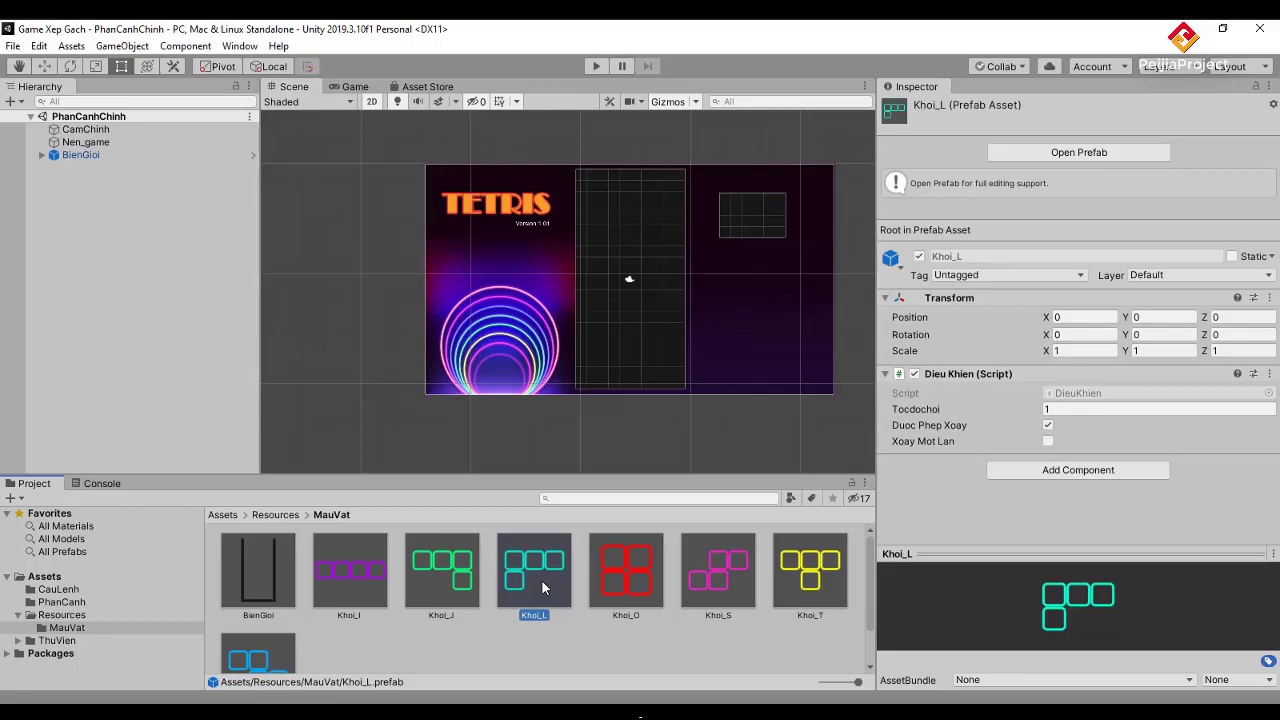
{"action": "left_click", "coordinate": [620, 584]}
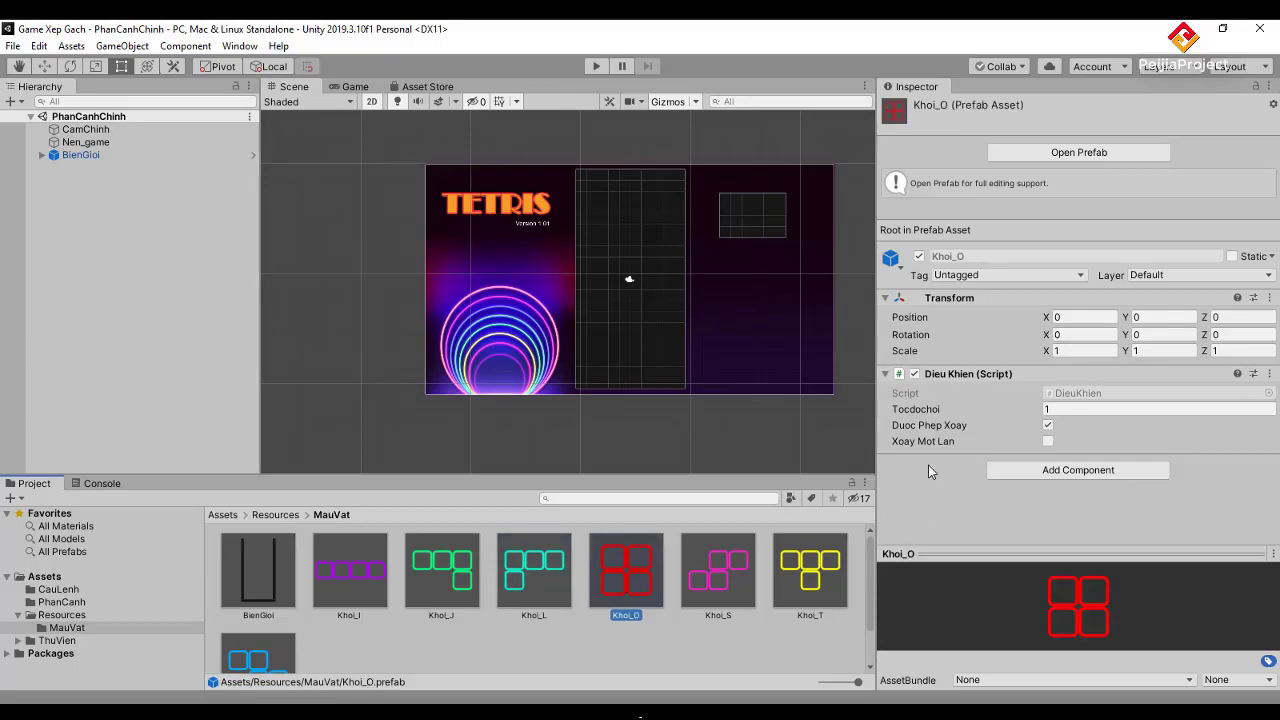
{"action": "left_click", "coordinate": [1048, 425]}
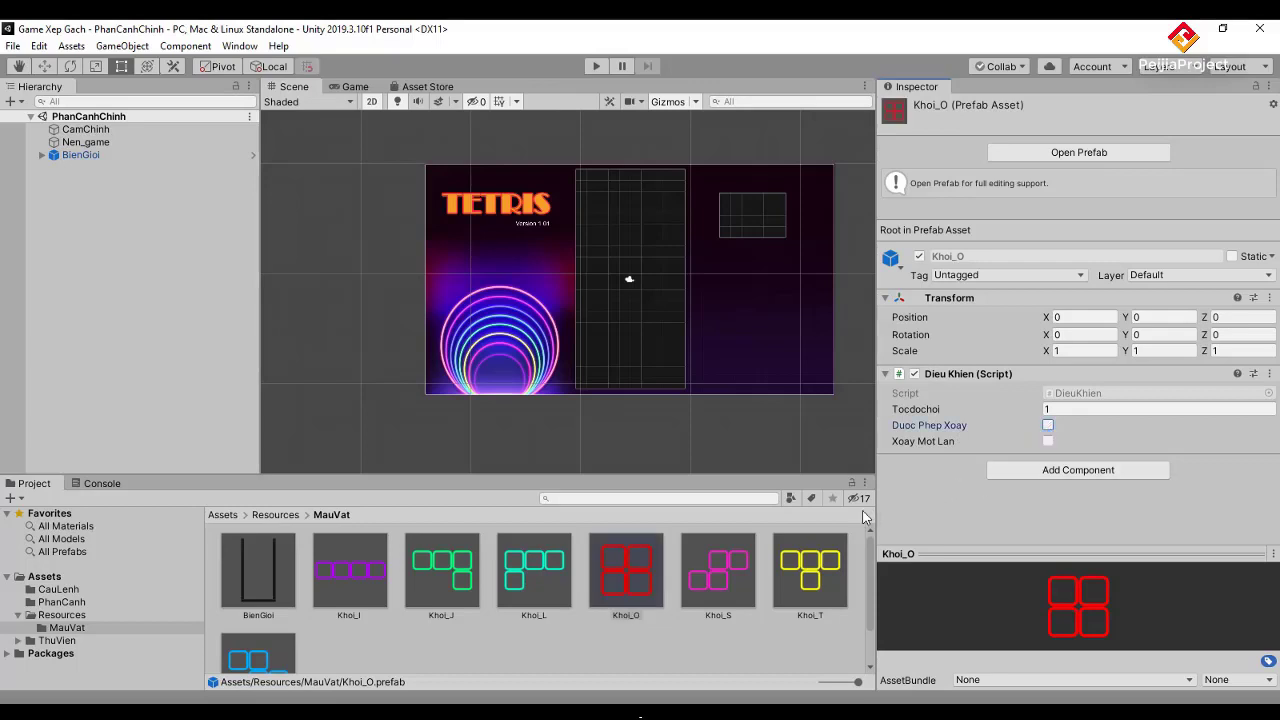
Tick Xoay Mot Lan on the Khoi_S and Khoi_Z prefabs
{"action": "left_click", "coordinate": [716, 583]}
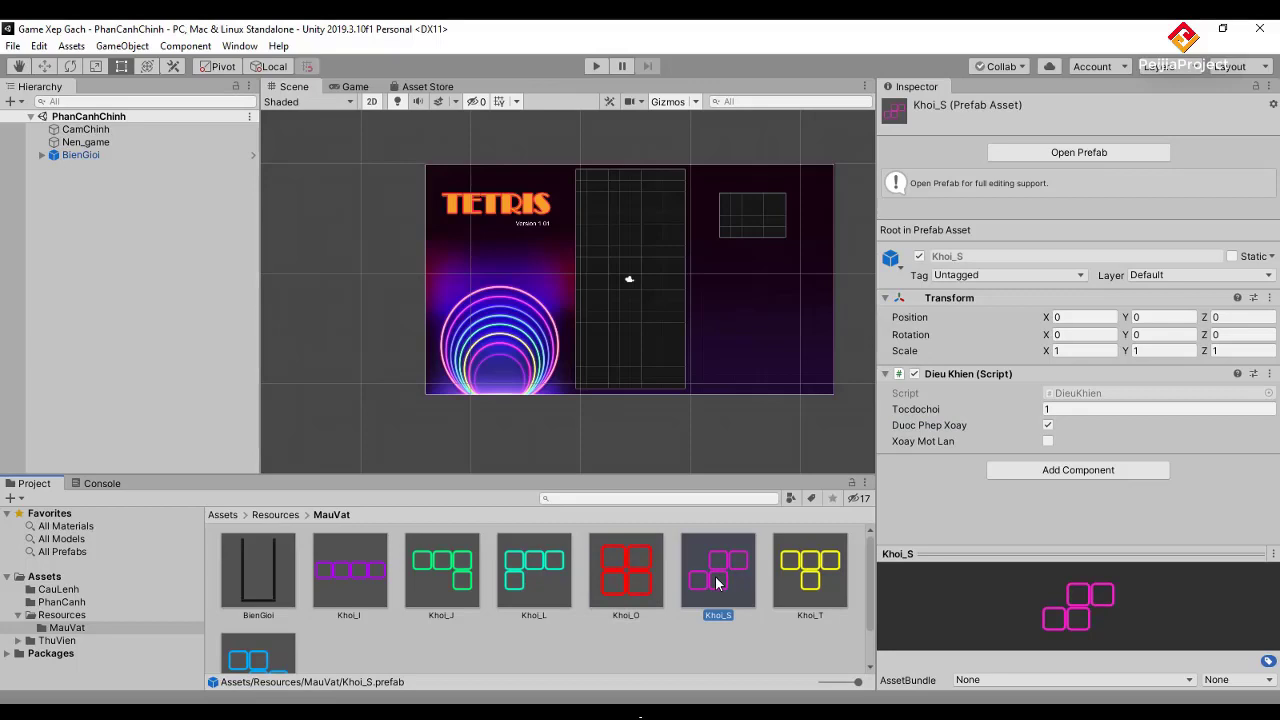
{"action": "left_click", "coordinate": [1047, 441]}
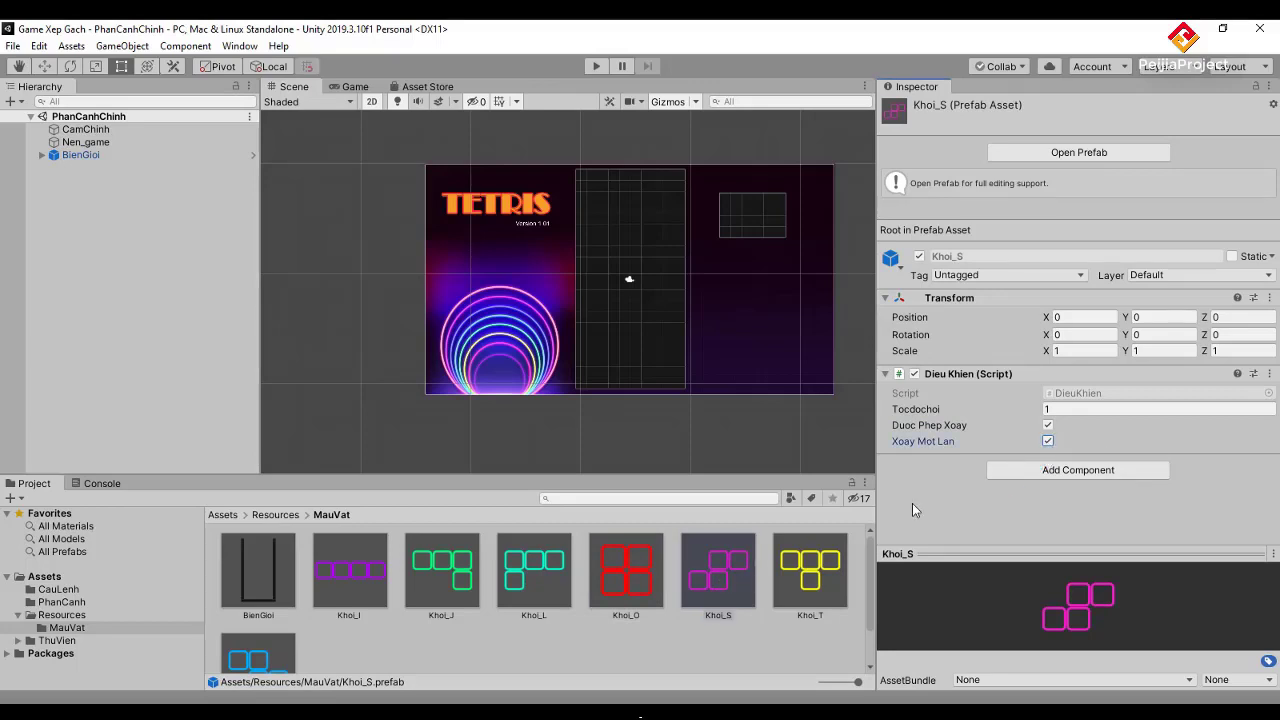
{"action": "left_click", "coordinate": [812, 586]}
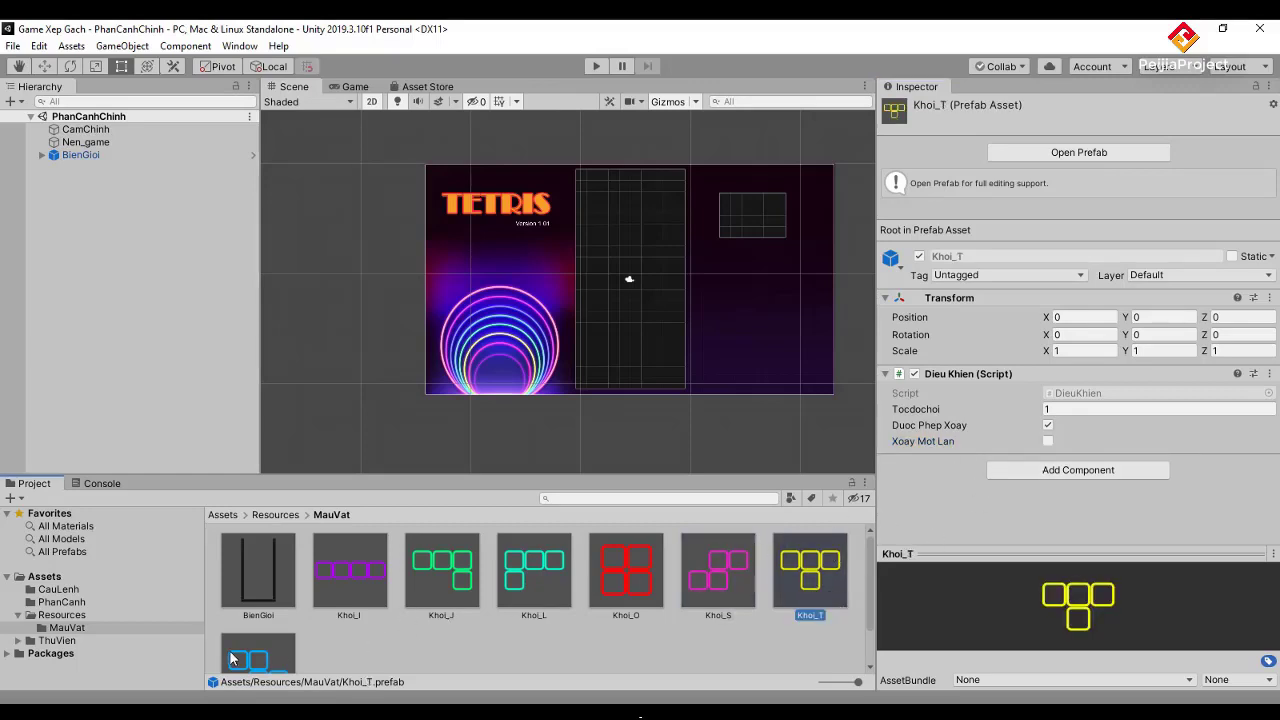
{"action": "left_click", "coordinate": [266, 657]}
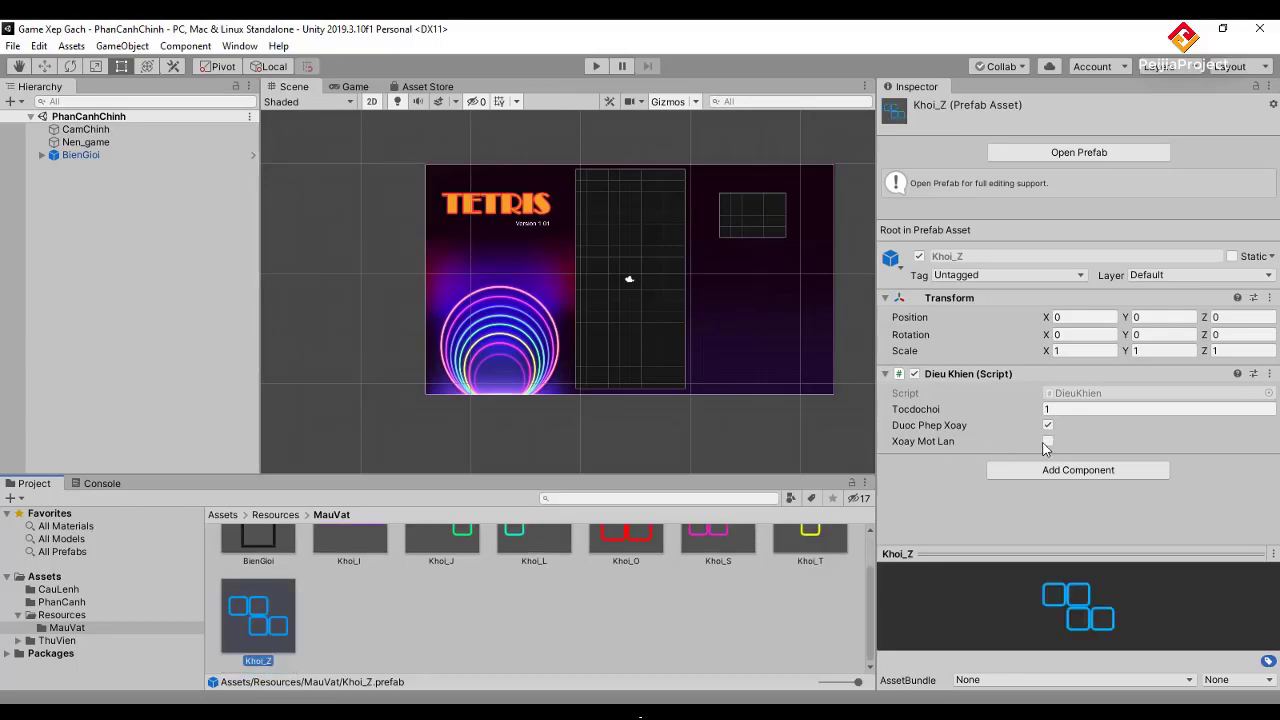
{"action": "left_click", "coordinate": [1048, 442]}
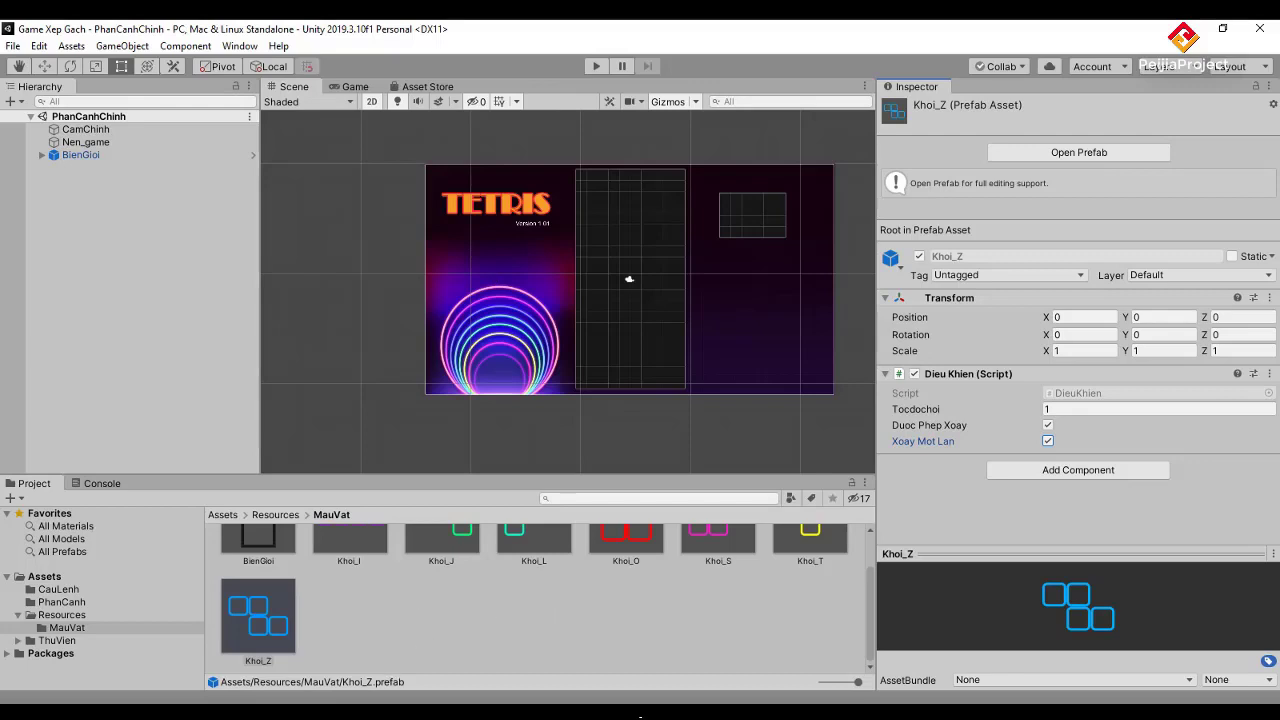
{"action": "mouse_move", "coordinate": [421, 610]}
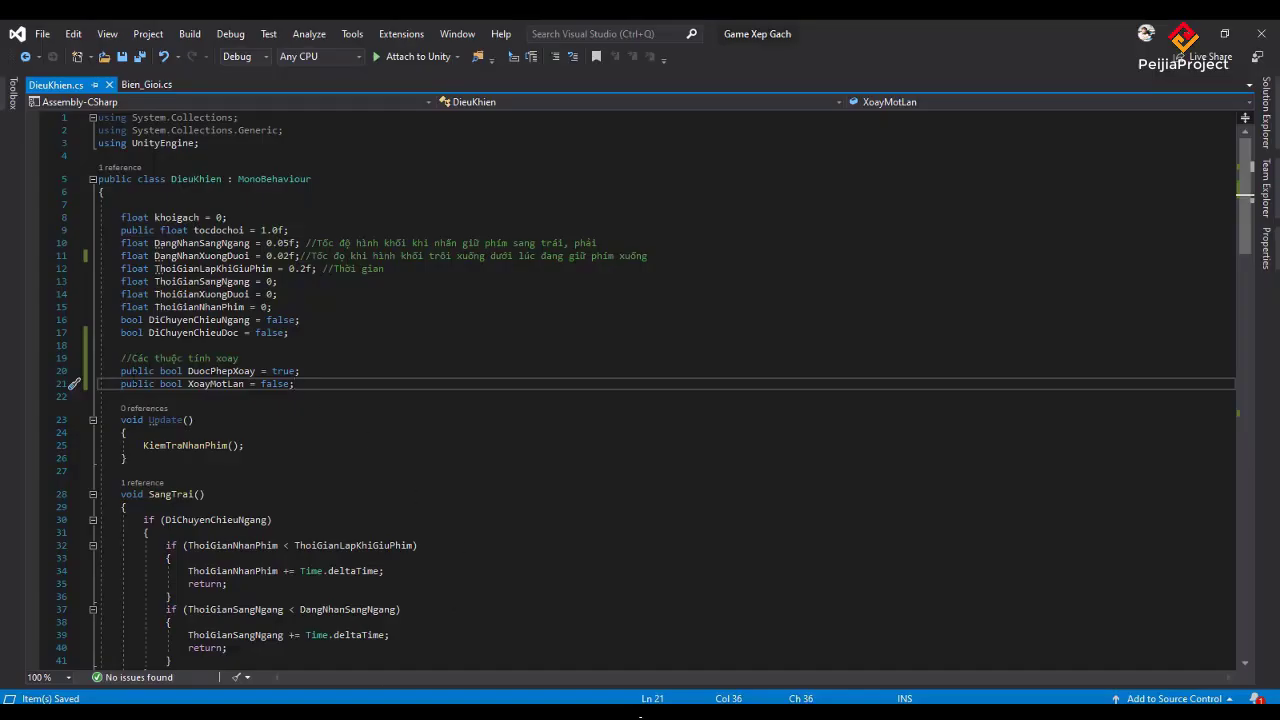
{"action": "left_click_drag", "start_coordinate": [121, 371], "coordinate": [155, 371]}
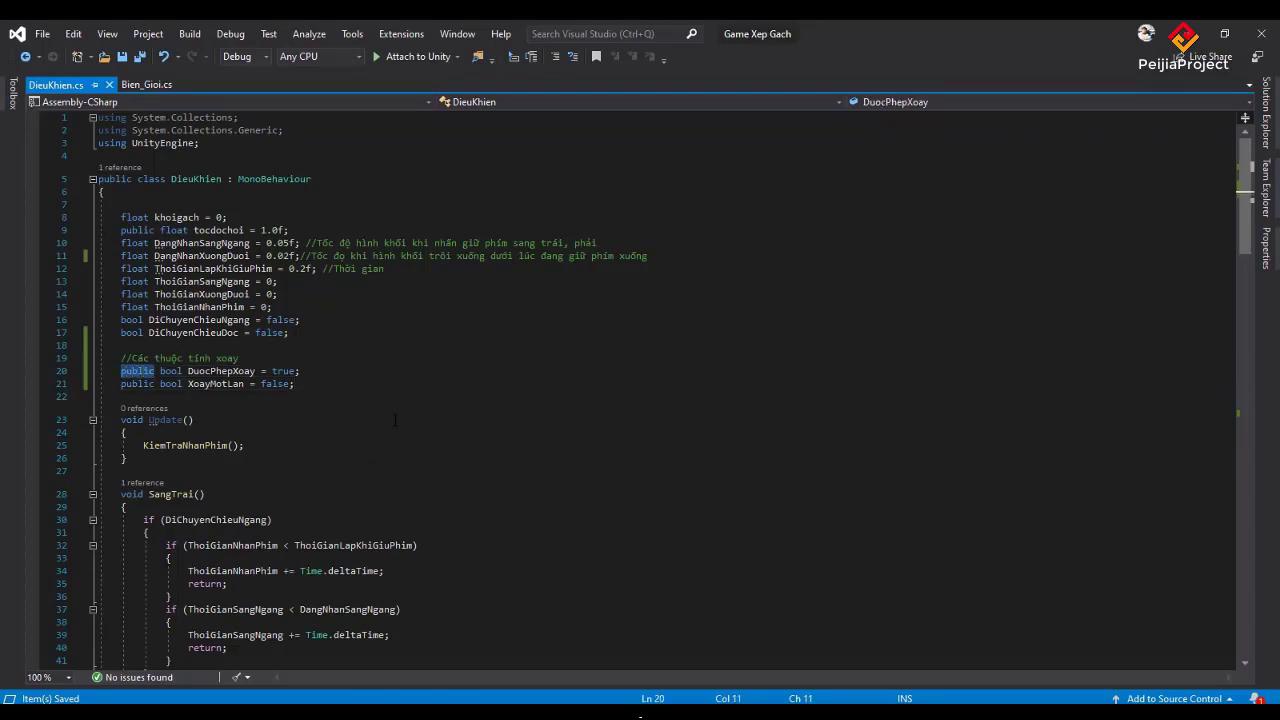
{"action": "left_click", "coordinate": [374, 701]}
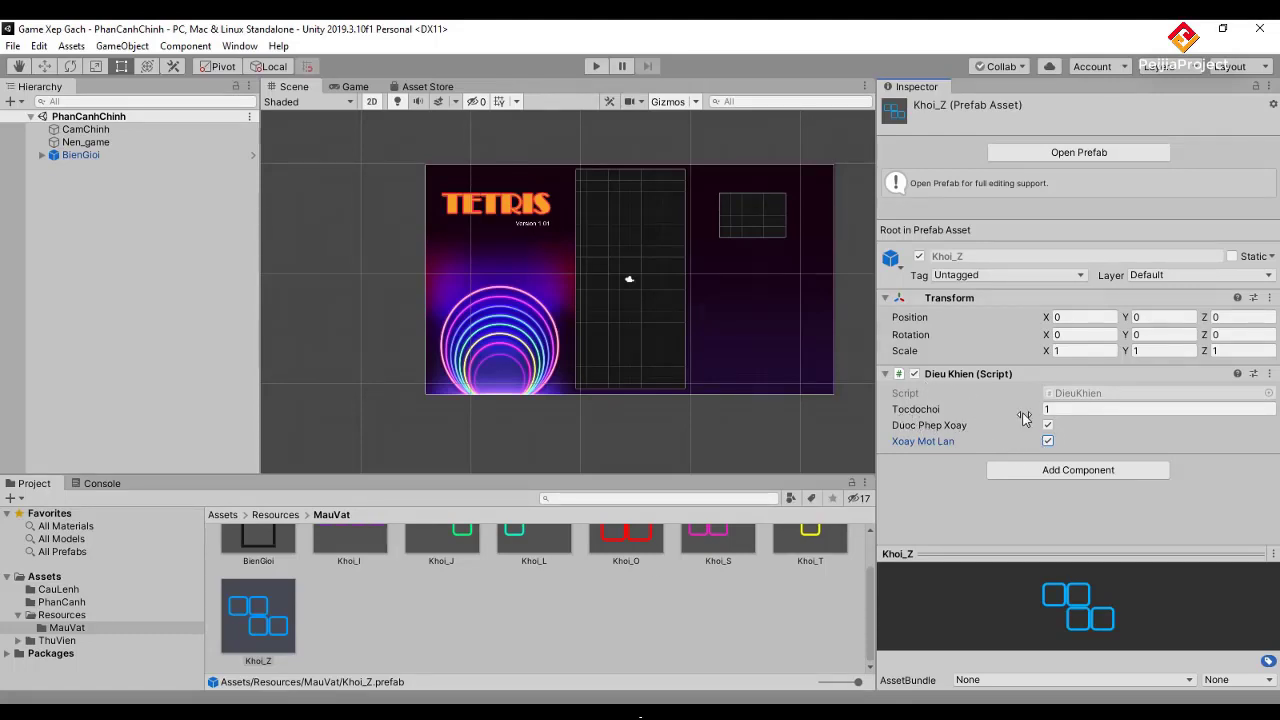
{"action": "left_click", "coordinate": [1057, 410]}
{"action": "key", "text": "Return"}
{"action": "key", "text": "alt+Tab"}
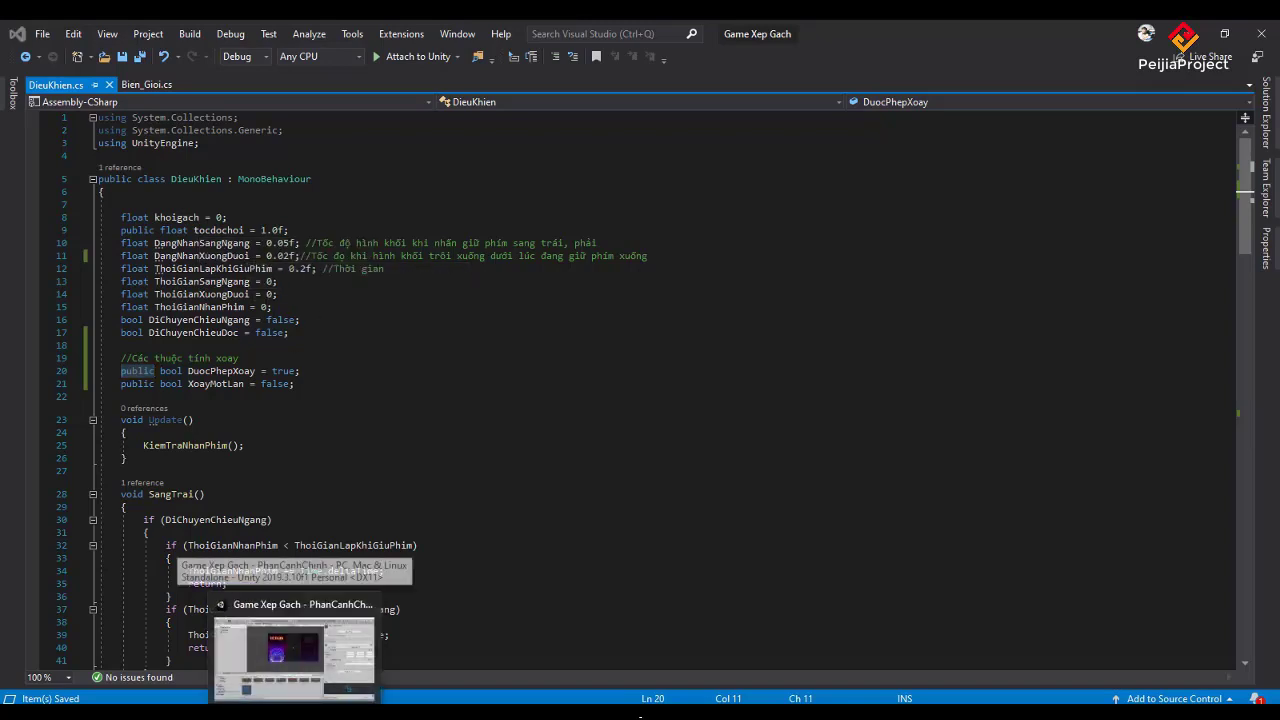
{"action": "left_click", "coordinate": [297, 655]}
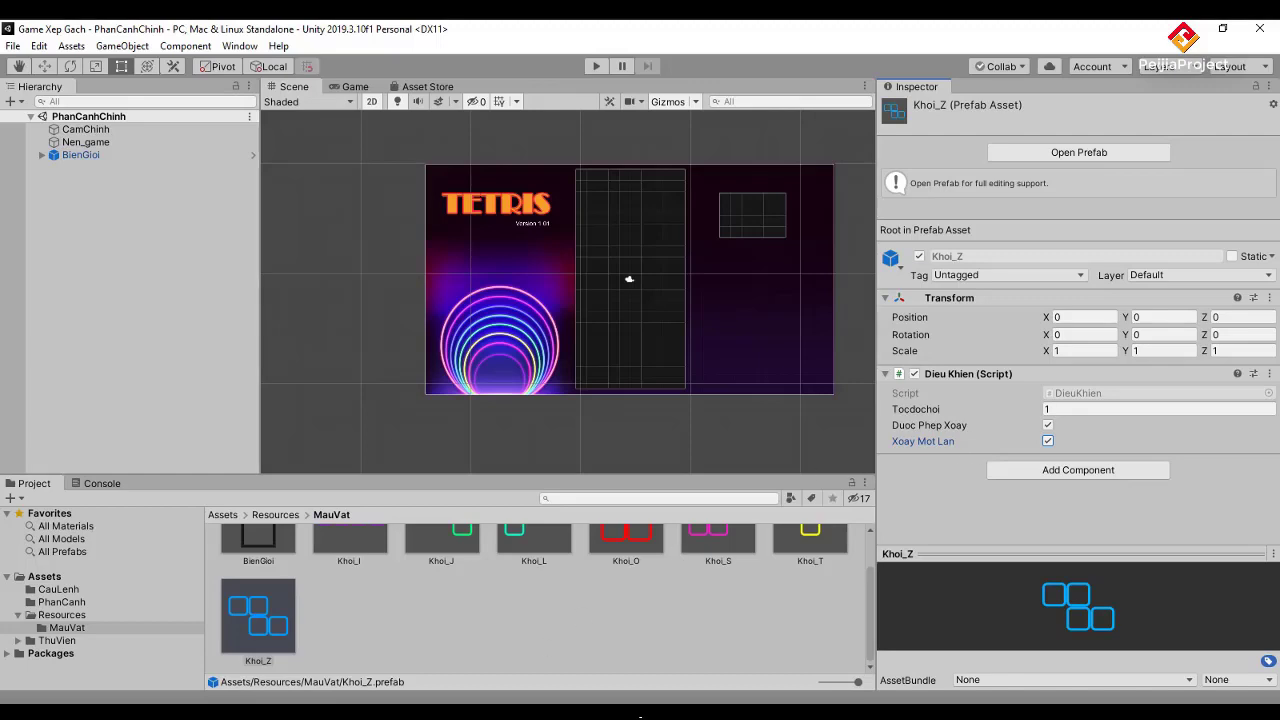
{"action": "mouse_move", "coordinate": [333, 712]}
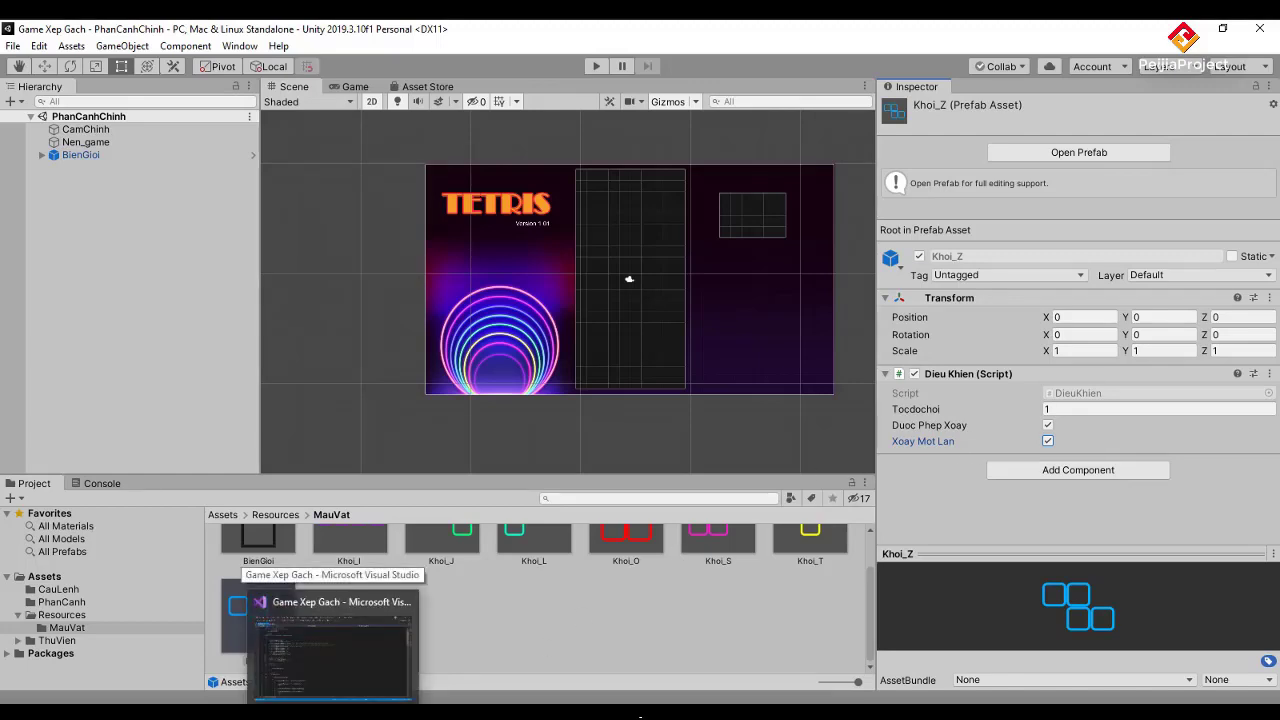
{"action": "left_click", "coordinate": [333, 650]}
Scroll down to Quay() and add an empty line at the top of its body
{"action": "scroll", "coordinate": [581, 478], "scroll_direction": "down", "scroll_amount": 2}
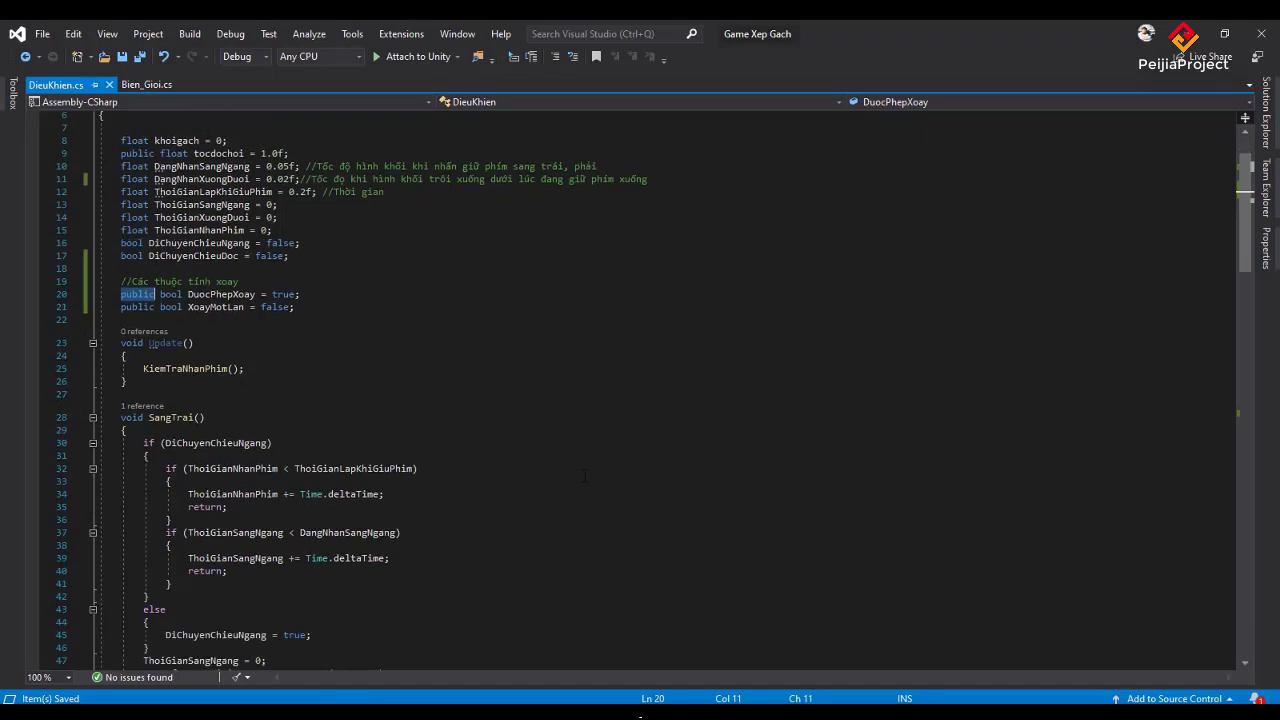
{"action": "scroll", "coordinate": [585, 476], "scroll_direction": "down", "scroll_amount": 3}
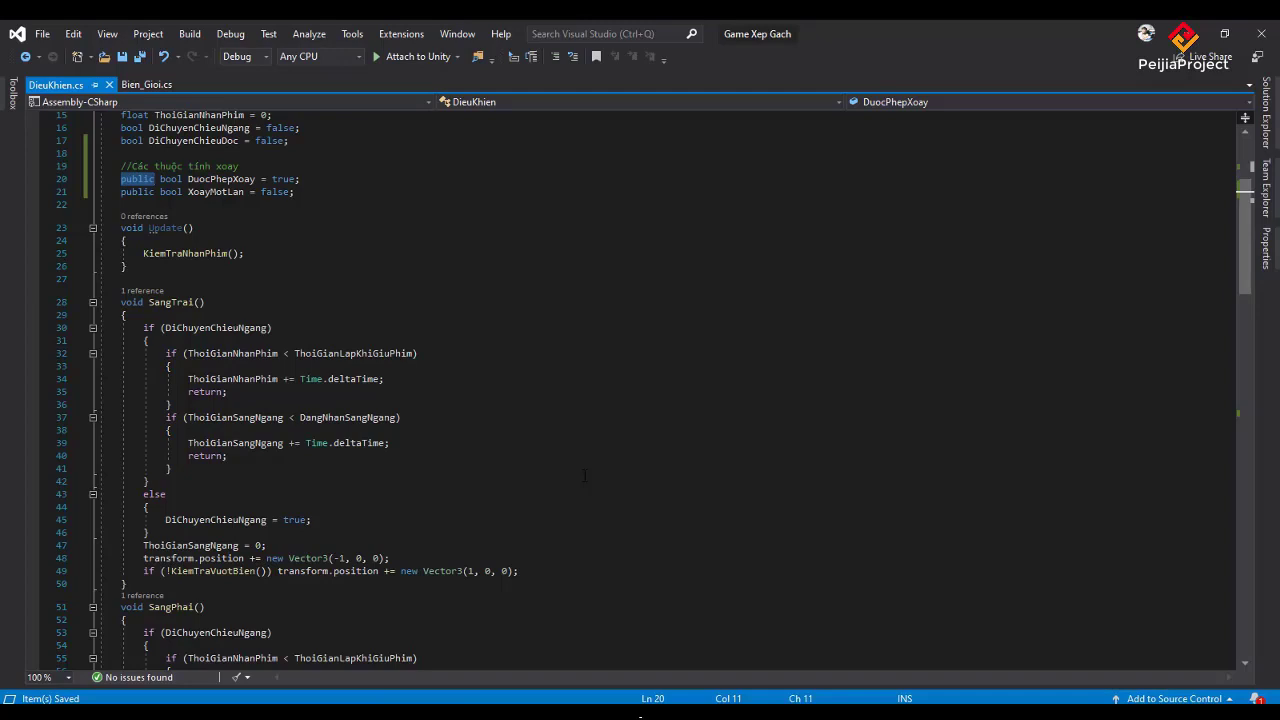
{"action": "scroll", "coordinate": [585, 476], "scroll_direction": "down", "scroll_amount": 4}
{"action": "scroll", "coordinate": [585, 476], "scroll_direction": "down", "scroll_amount": 3}
{"action": "scroll", "coordinate": [585, 476], "scroll_direction": "down", "scroll_amount": 2}
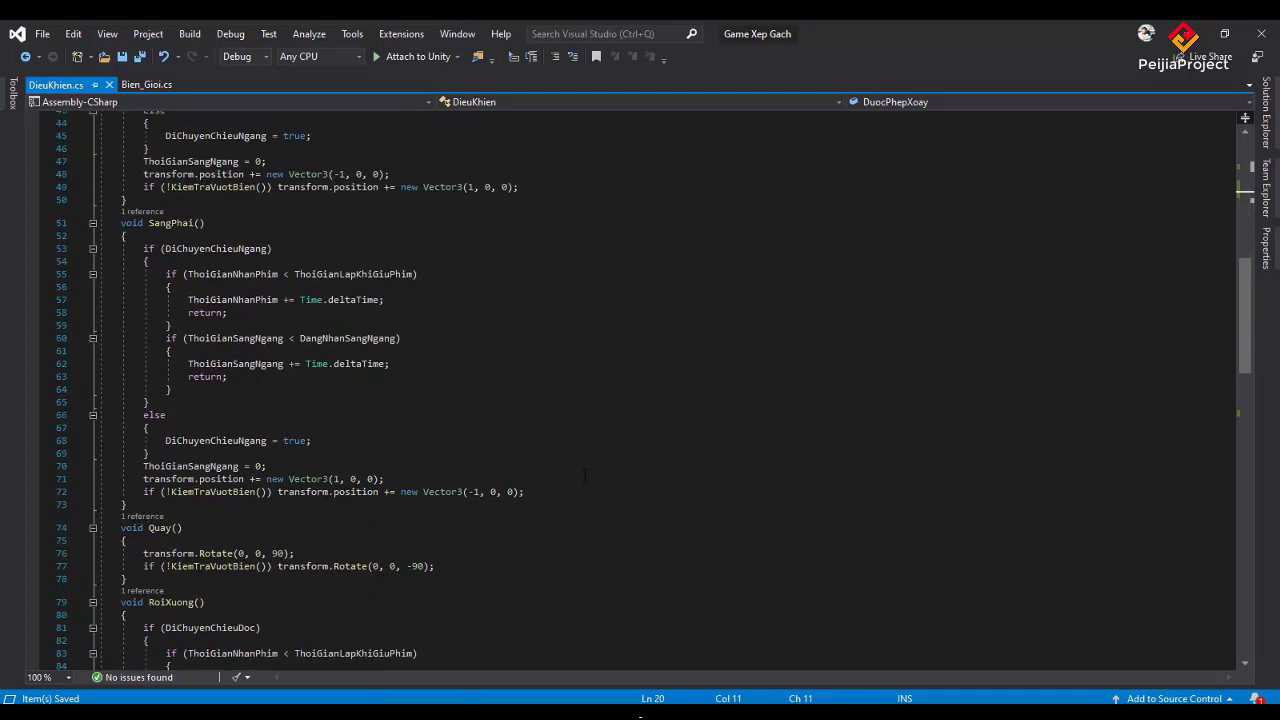
{"action": "scroll", "coordinate": [585, 476], "scroll_direction": "down", "scroll_amount": 2}
{"action": "scroll", "coordinate": [585, 476], "scroll_direction": "down", "scroll_amount": 2}
{"action": "left_click", "coordinate": [232, 387]}
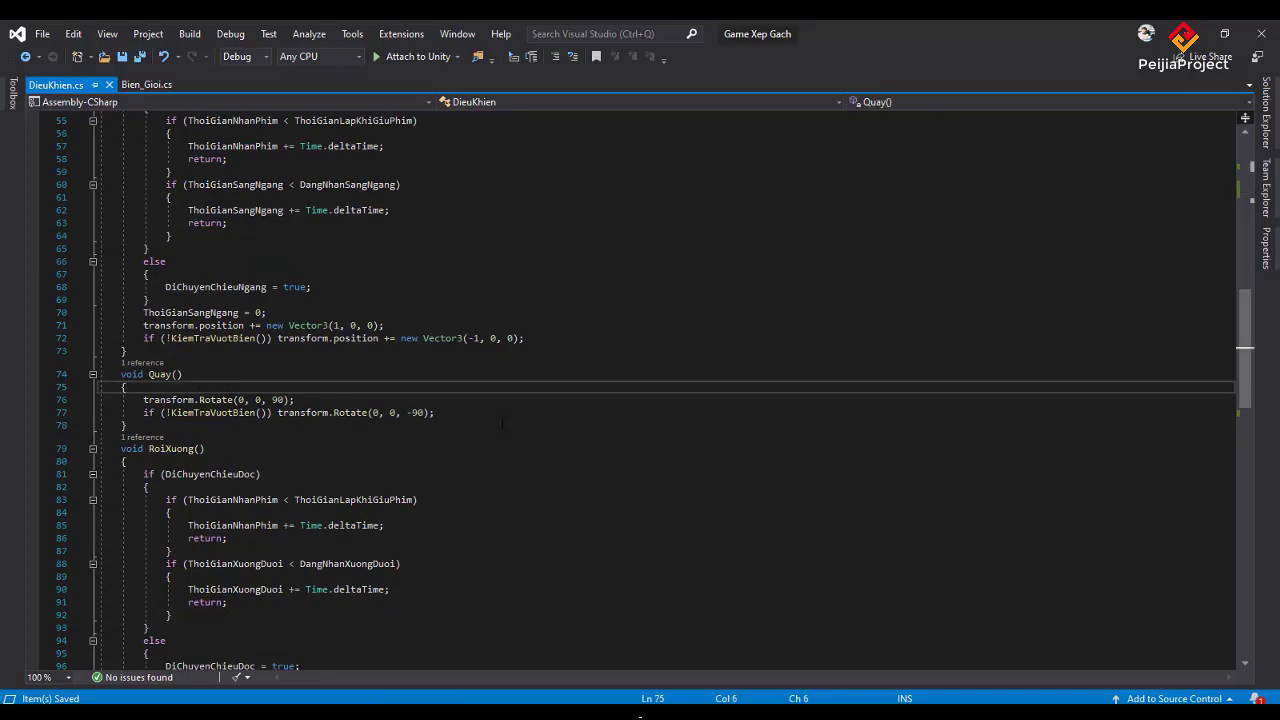
{"action": "key", "text": "Return"}
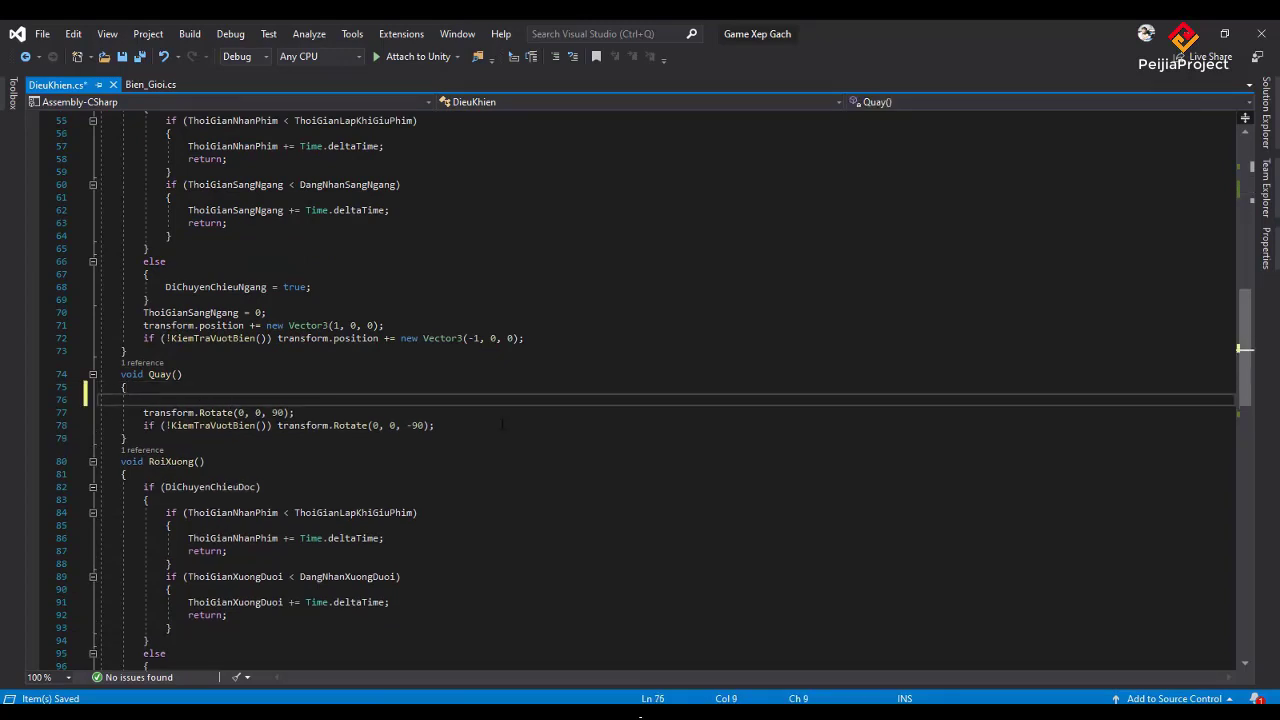
Type the condition if(DuocPhepXoay) followed by the comment //Được phép quay
{"action": "type", "text": "i"}
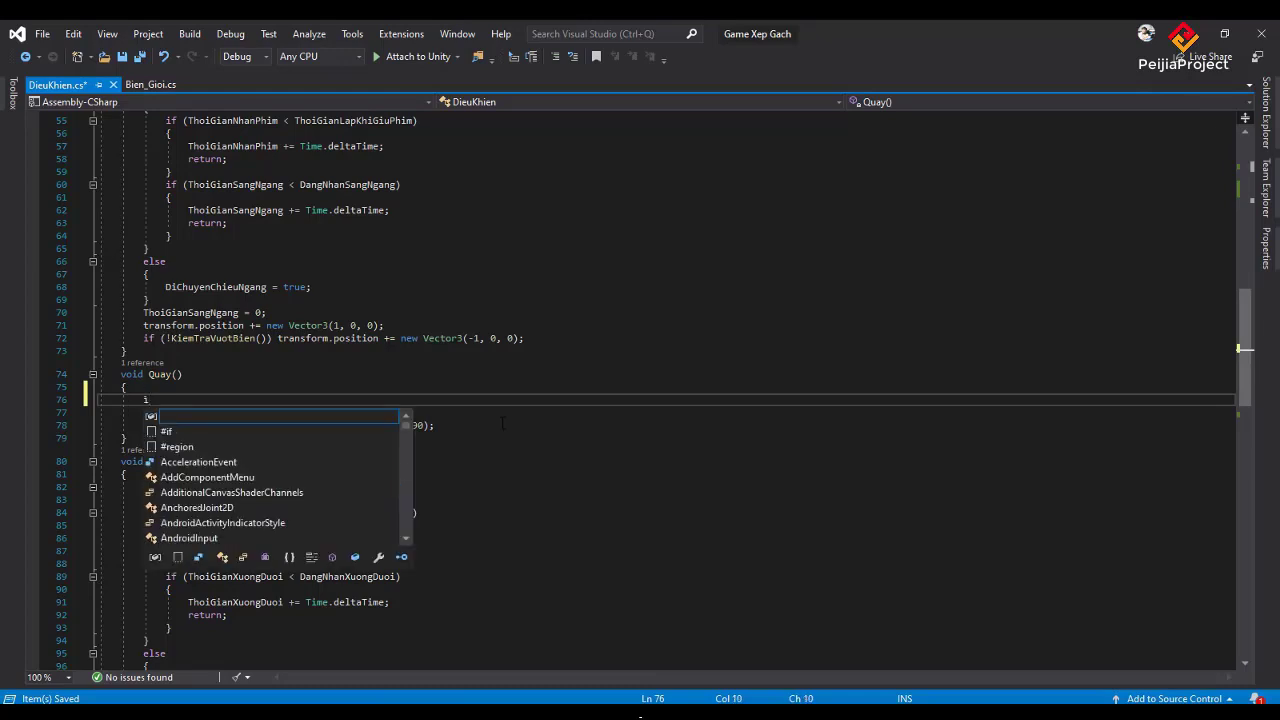
{"action": "type", "text": "f("}
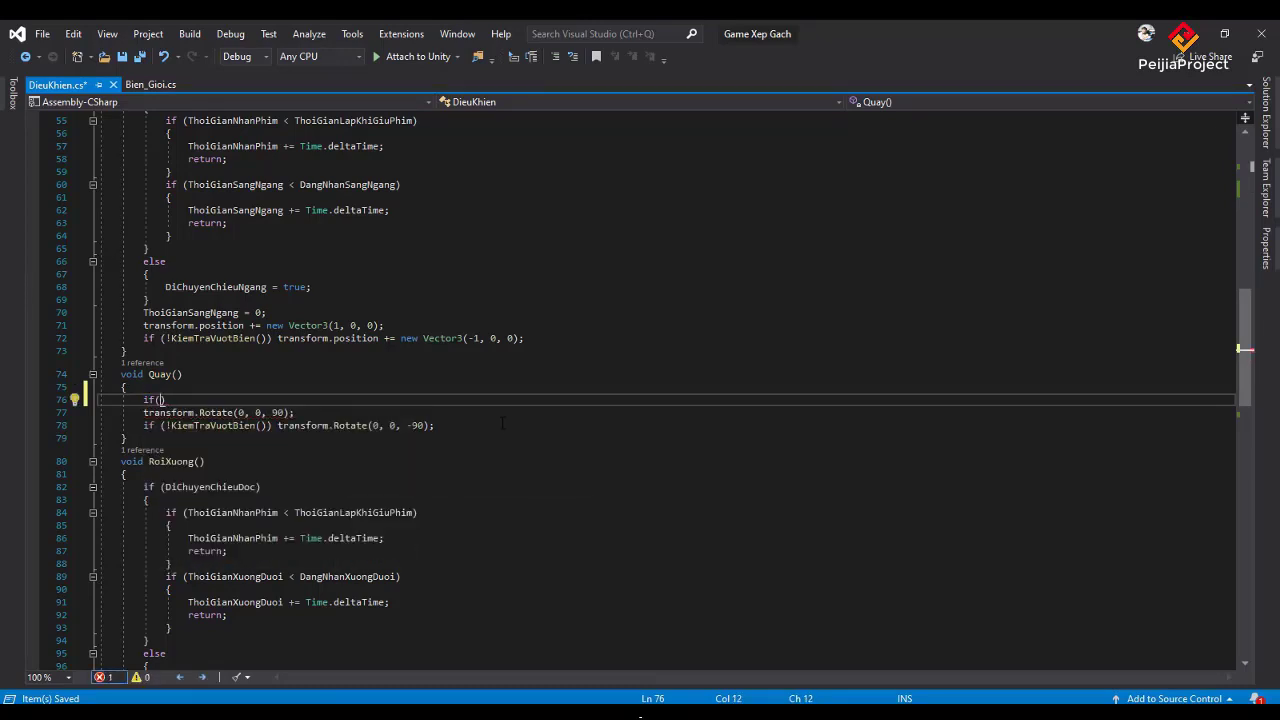
{"action": "scroll", "coordinate": [502, 422], "scroll_direction": "up", "scroll_amount": 1}
{"action": "scroll", "coordinate": [502, 422], "scroll_direction": "up", "scroll_amount": 5}
{"action": "scroll", "coordinate": [502, 422], "scroll_direction": "up", "scroll_amount": 6}
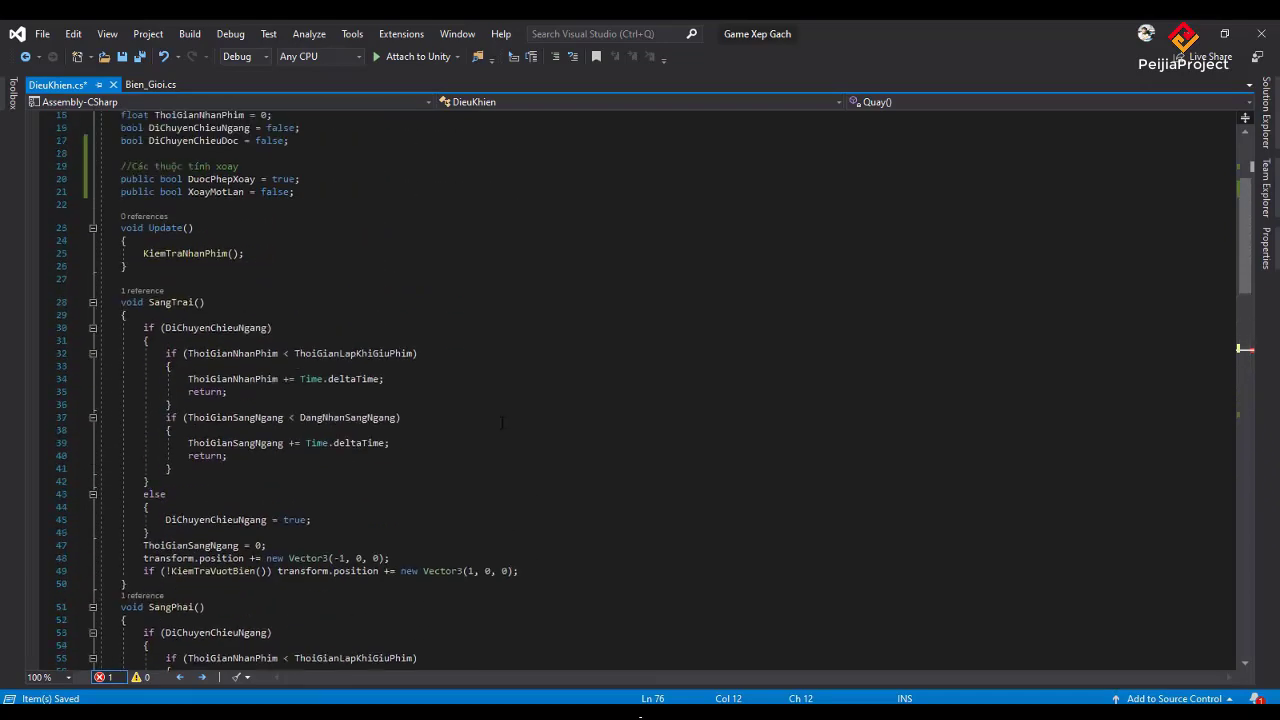
{"action": "scroll", "coordinate": [502, 422], "scroll_direction": "up", "scroll_amount": 4}
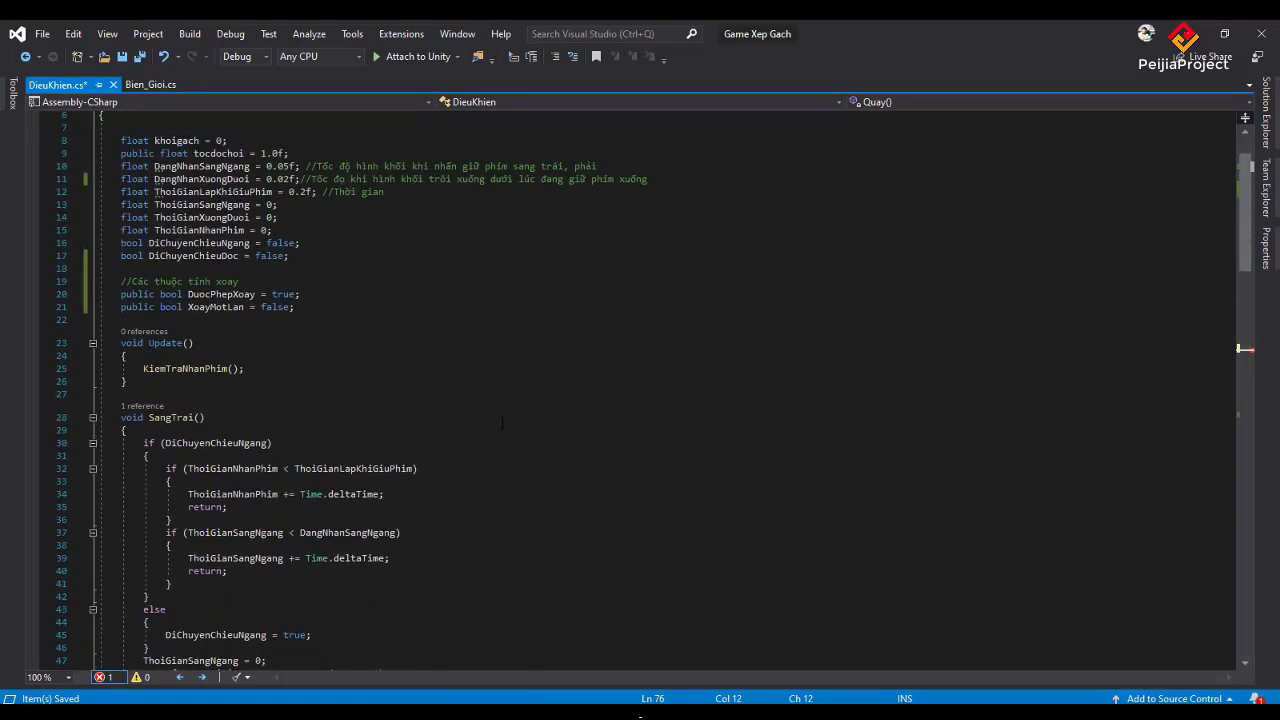
{"action": "type", "text": "Du"}
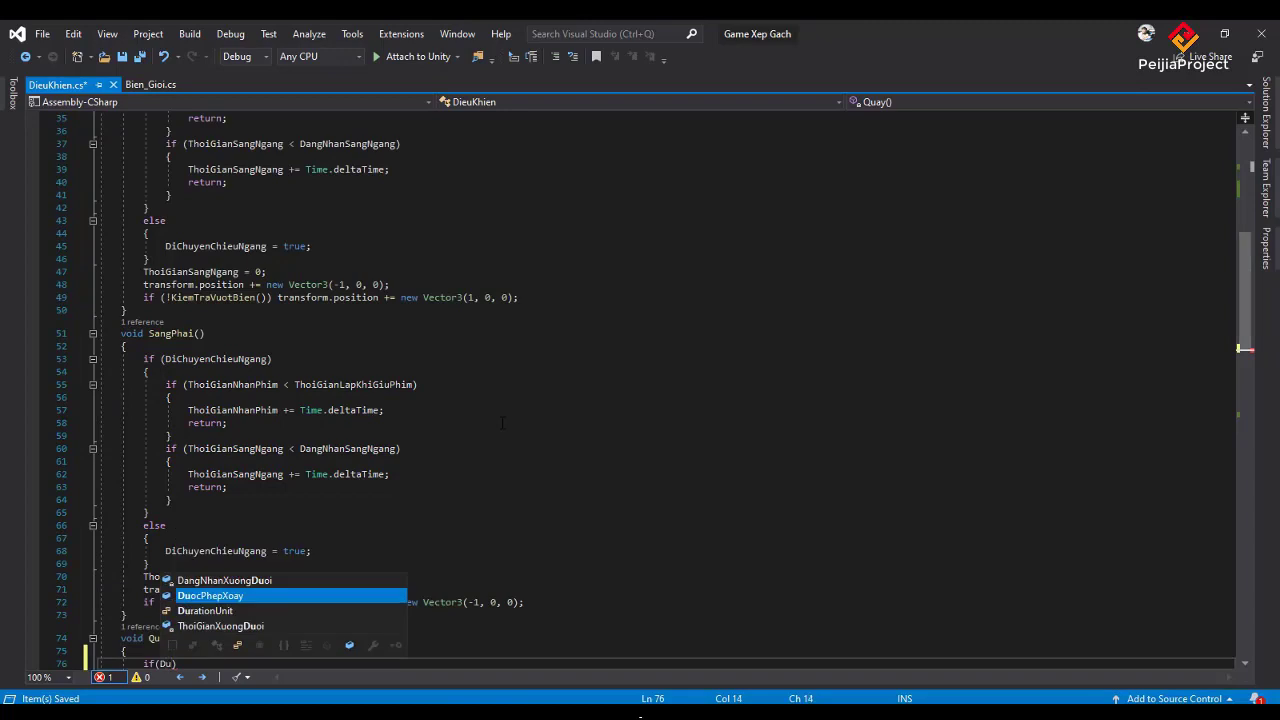
{"action": "key", "text": "Tab"}
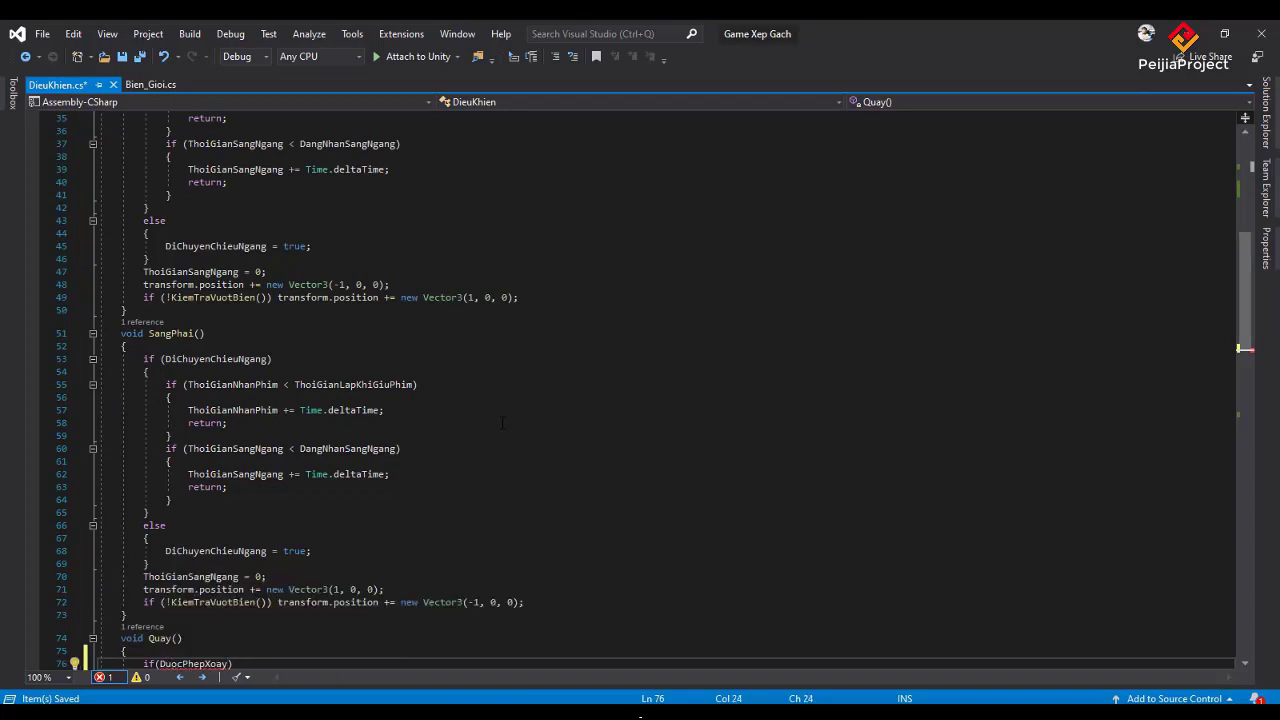
{"action": "type", "text": ")"}
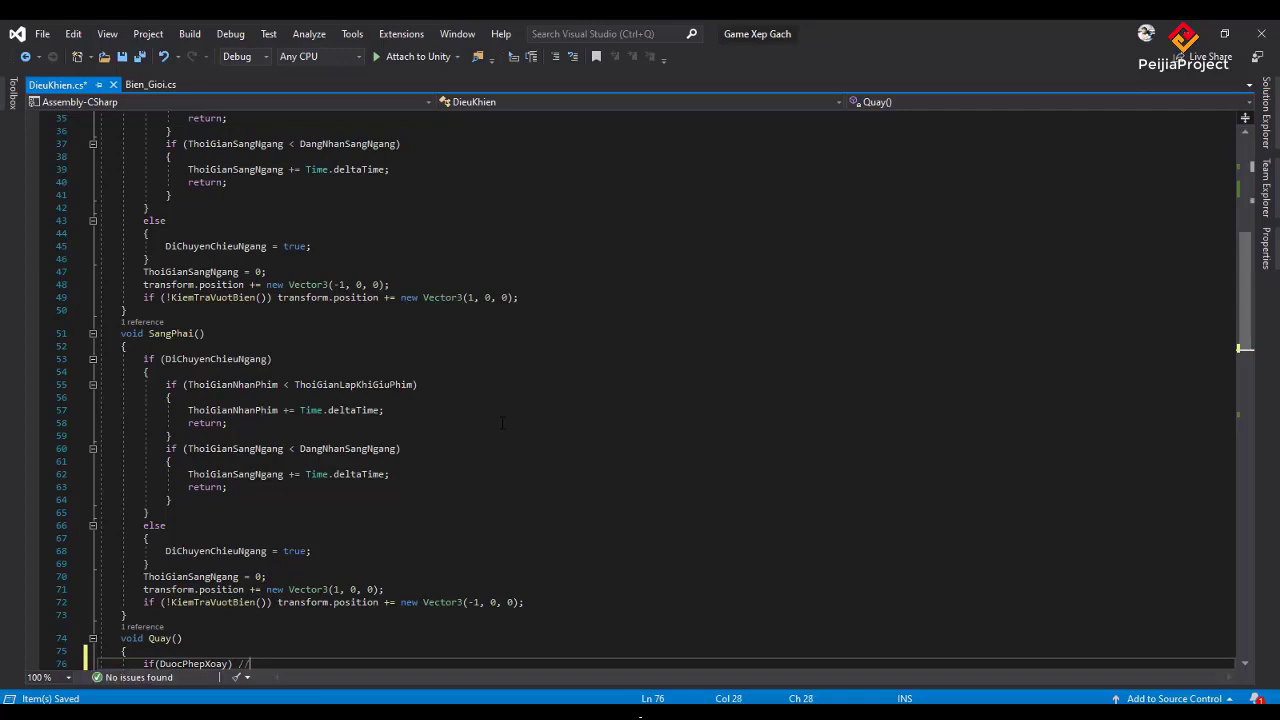
{"action": "type", "text": " //Được phép"}
{"action": "type", "text": " quay"}
{"action": "type", "text": "{"}
Remove the stray brace after the comment and open a new line inside the block
{"action": "key", "text": "BackSpace"}
{"action": "key", "text": "Return"}
{"action": "type", "text": "{"}
{"action": "key", "text": "Return"}
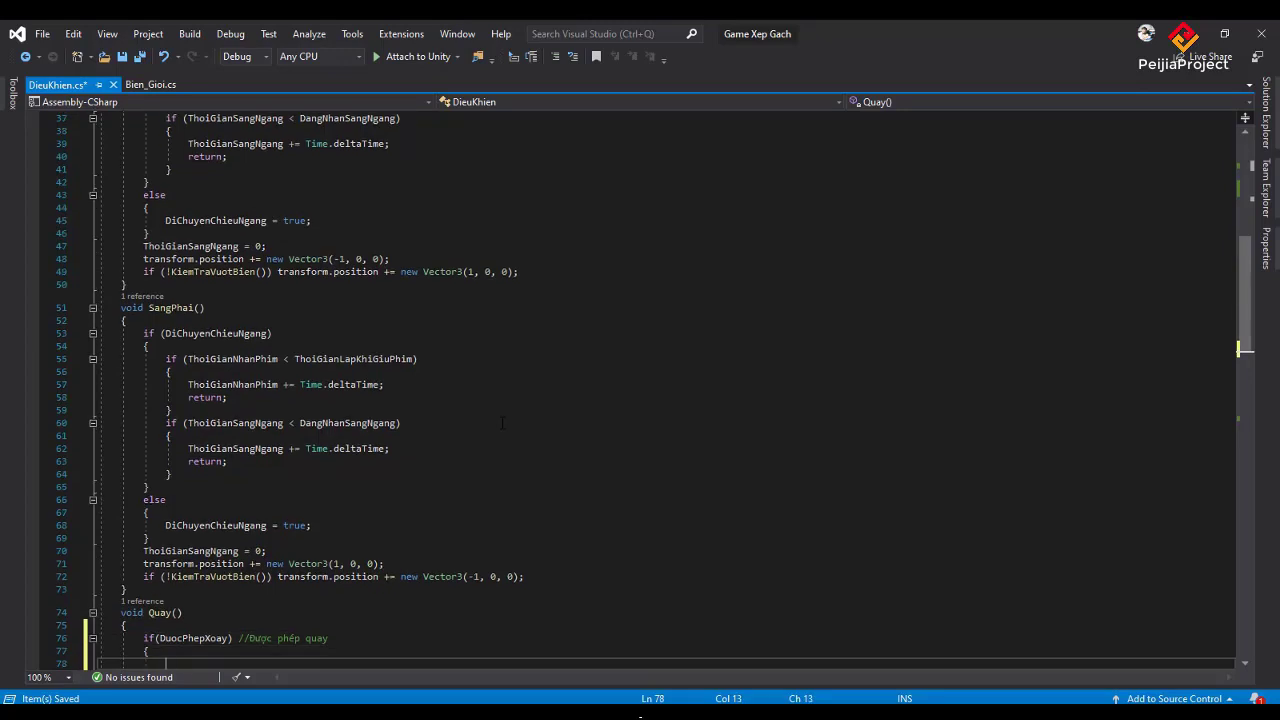
Replace the mistaken if(Quay condition with if(XoayMotLan){ and open its body
{"action": "type", "text": "i"}
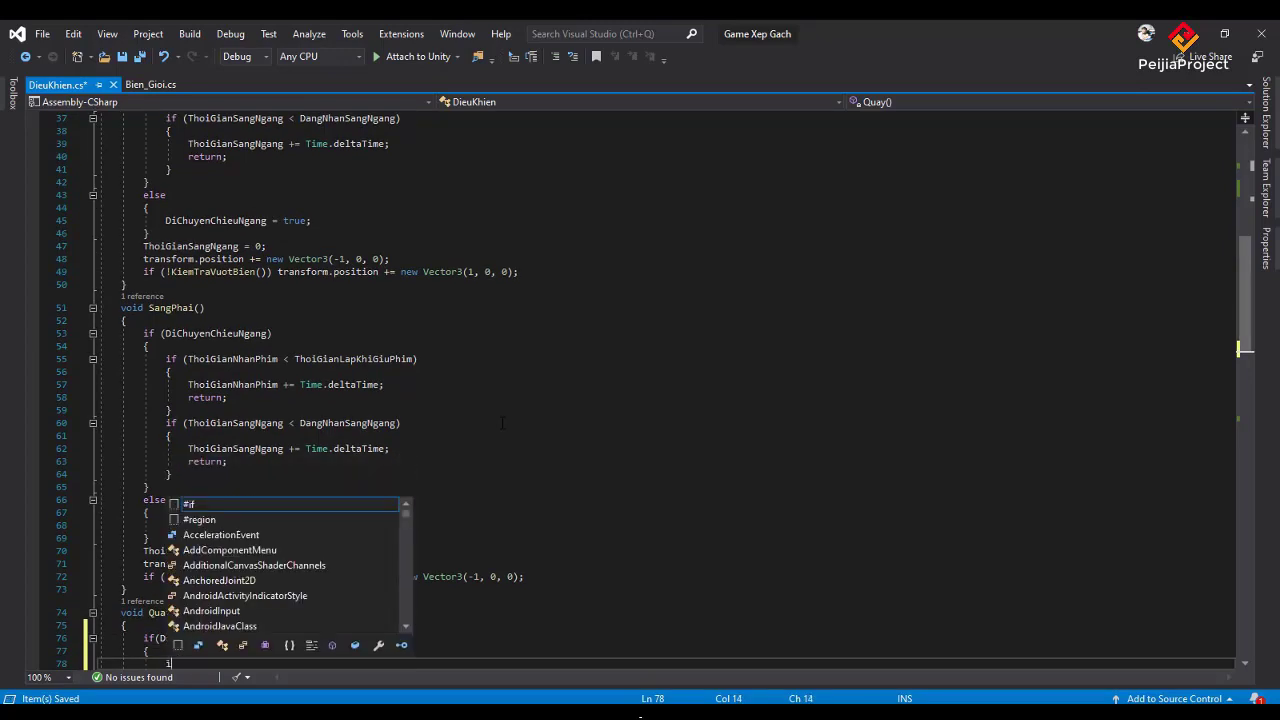
{"action": "type", "text": "f("}
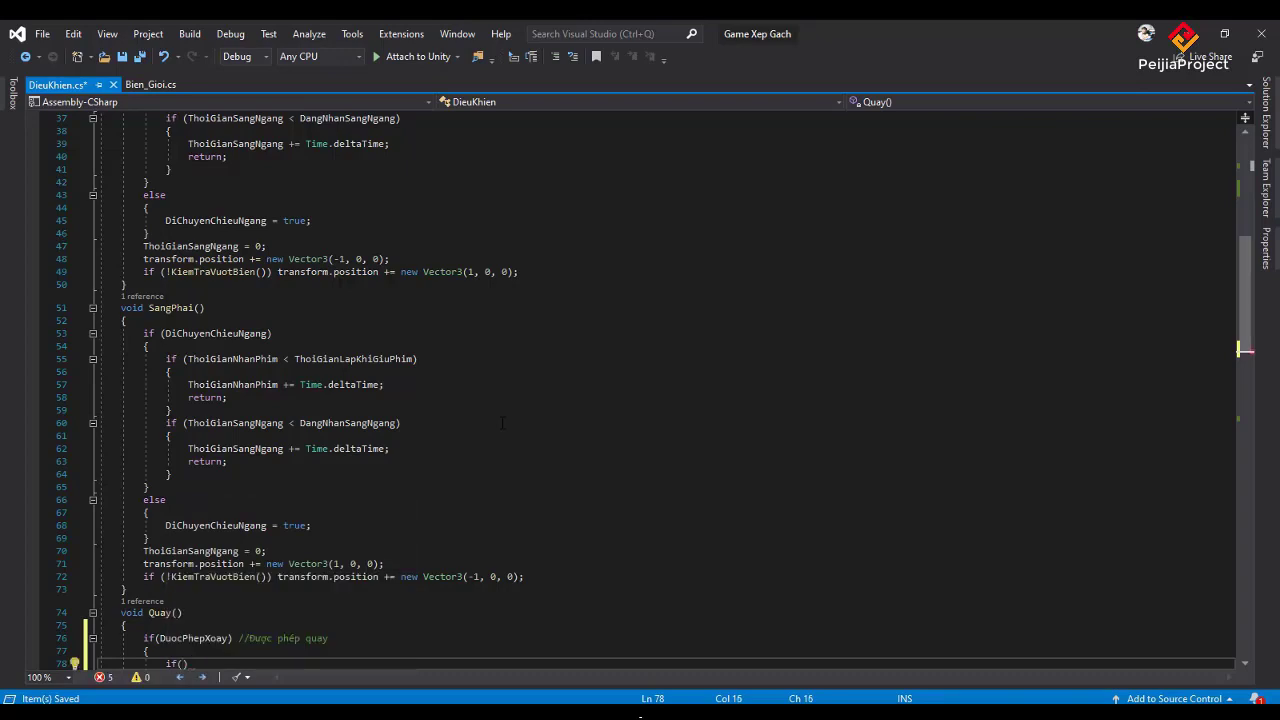
{"action": "type", "text": "Quay"}
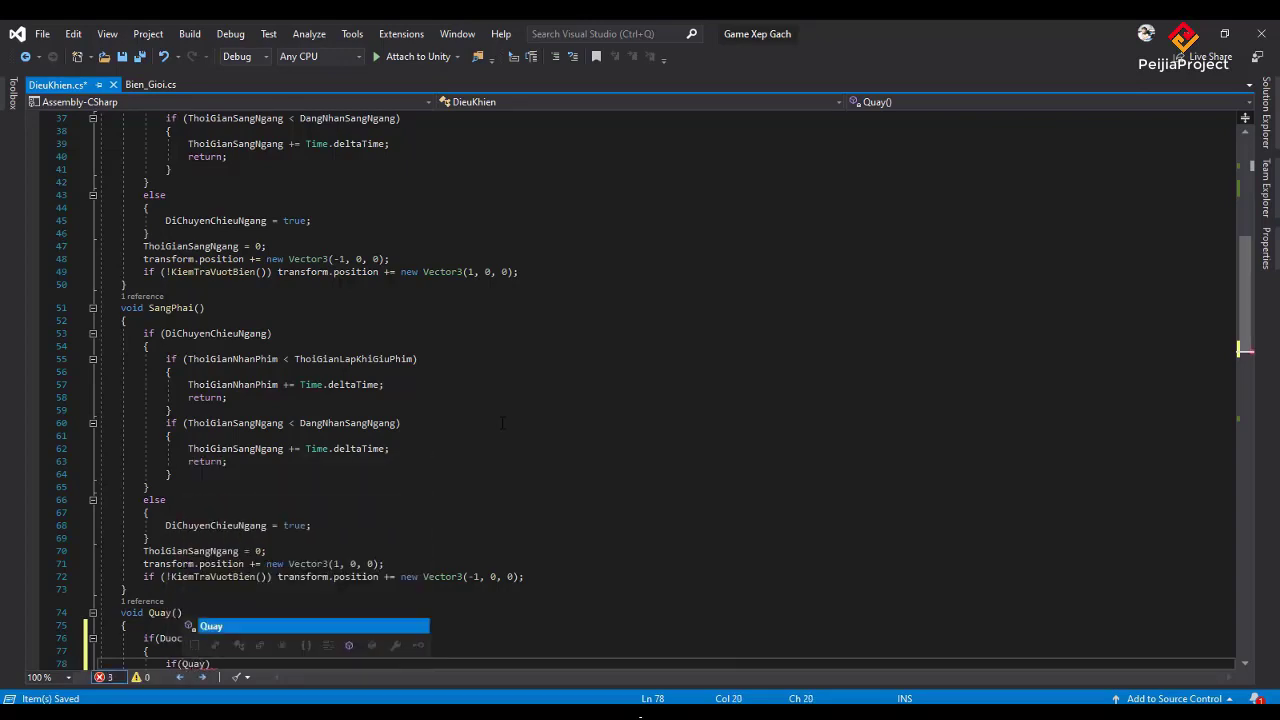
{"action": "key", "text": "Escape"}
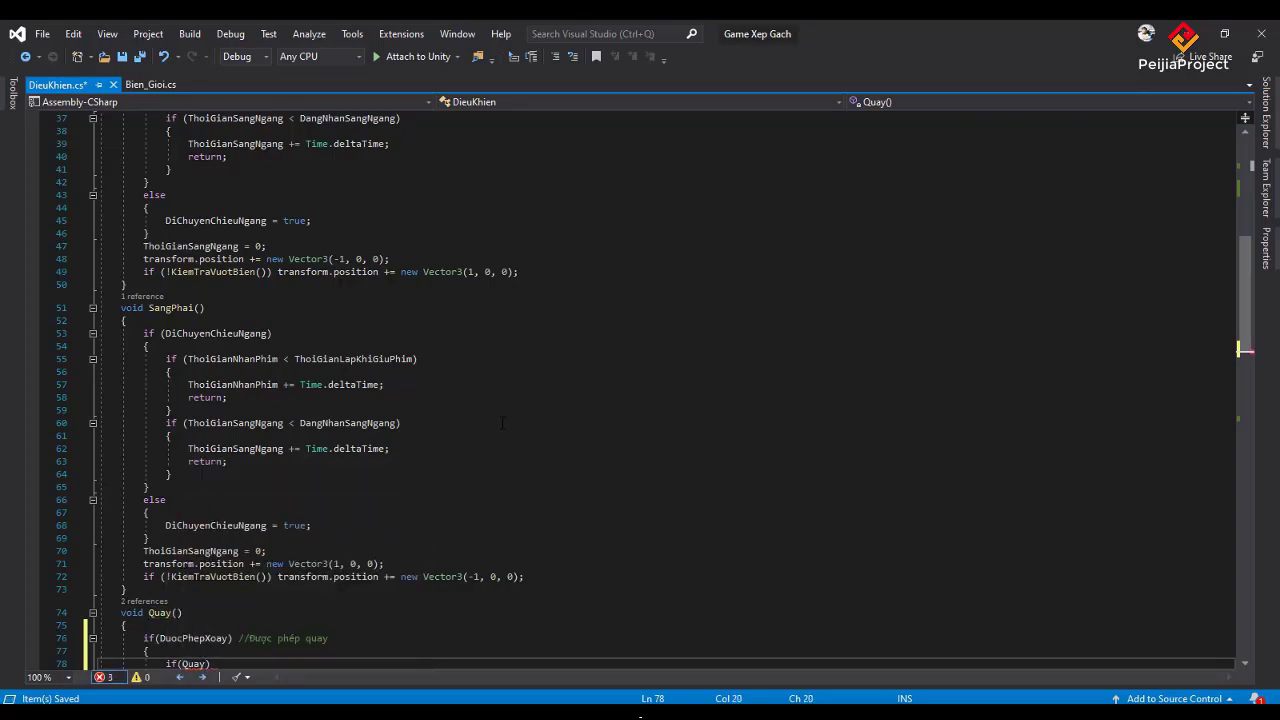
{"action": "key", "text": "BackSpace"}
{"action": "key", "text": "BackSpace"}
{"action": "key", "text": "BackSpace"}
{"action": "key", "text": "BackSpace"}
{"action": "scroll", "coordinate": [505, 410], "scroll_direction": "up", "scroll_amount": 5}
{"action": "scroll", "coordinate": [505, 410], "scroll_direction": "up", "scroll_amount": 4}
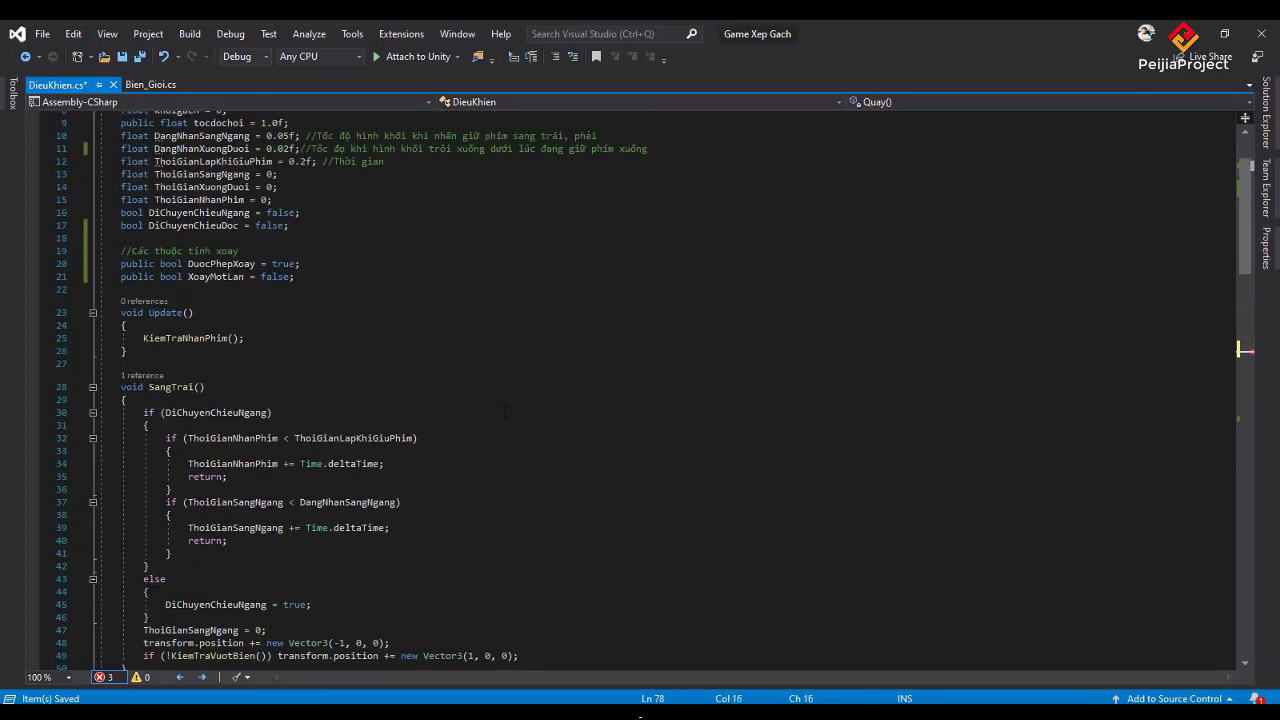
{"action": "type", "text": "X"}
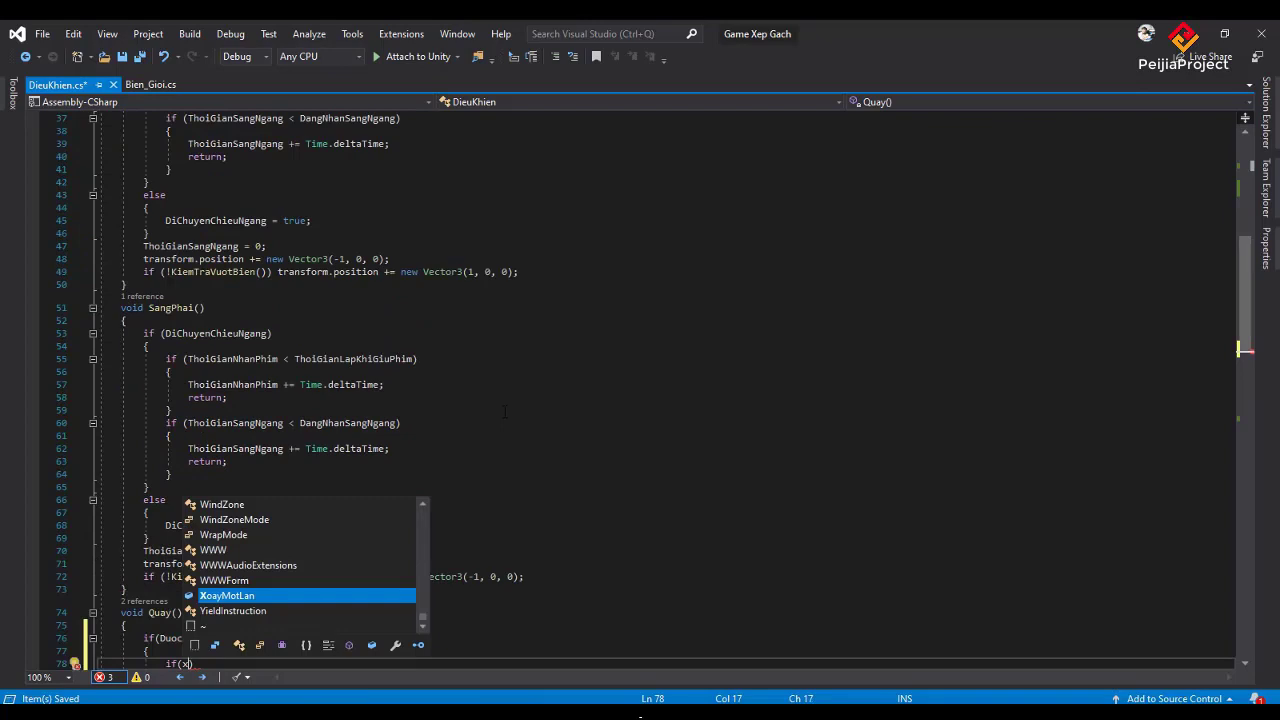
{"action": "key", "text": "Tab"}
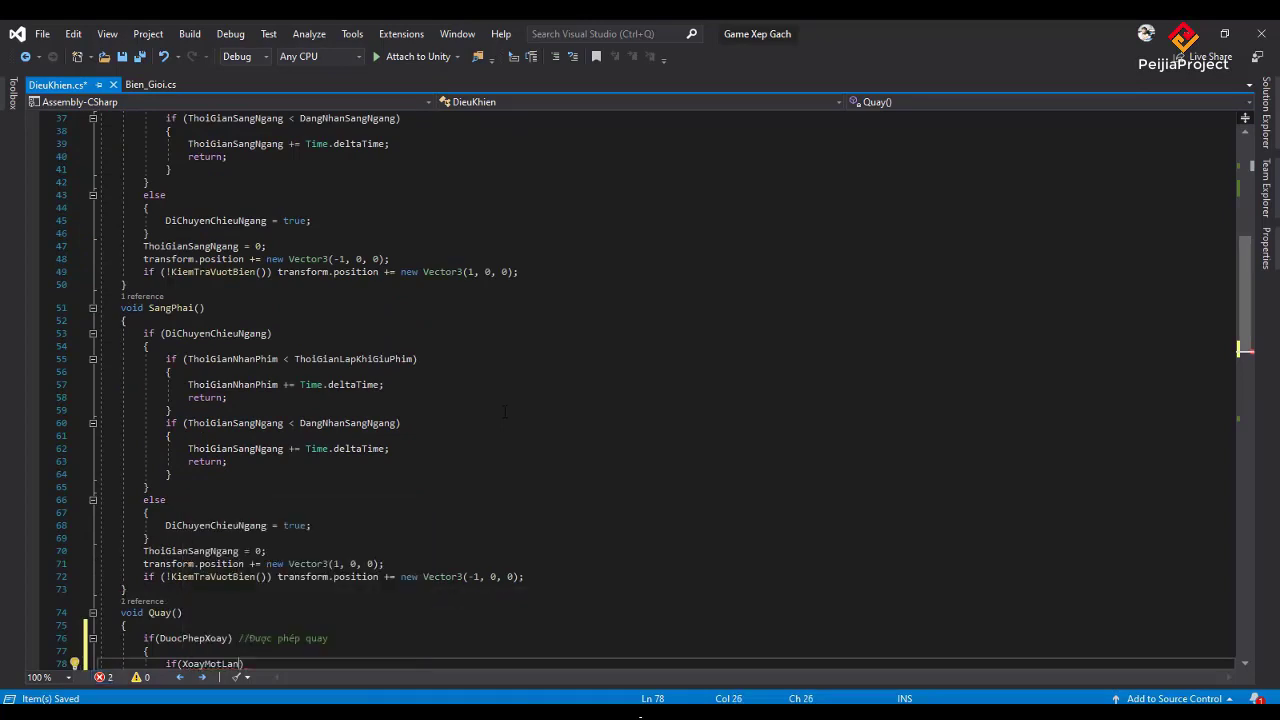
{"action": "type", "text": ")"}
{"action": "type", "text": "{"}
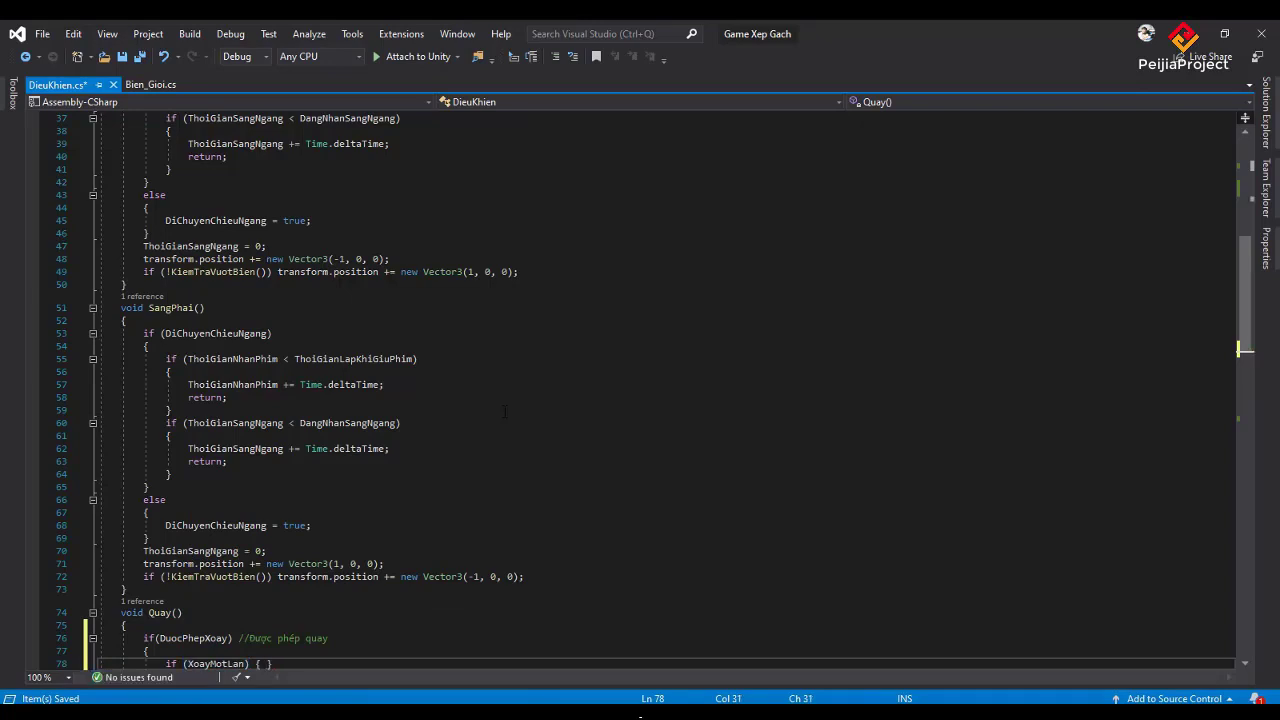
{"action": "key", "text": "Return"}
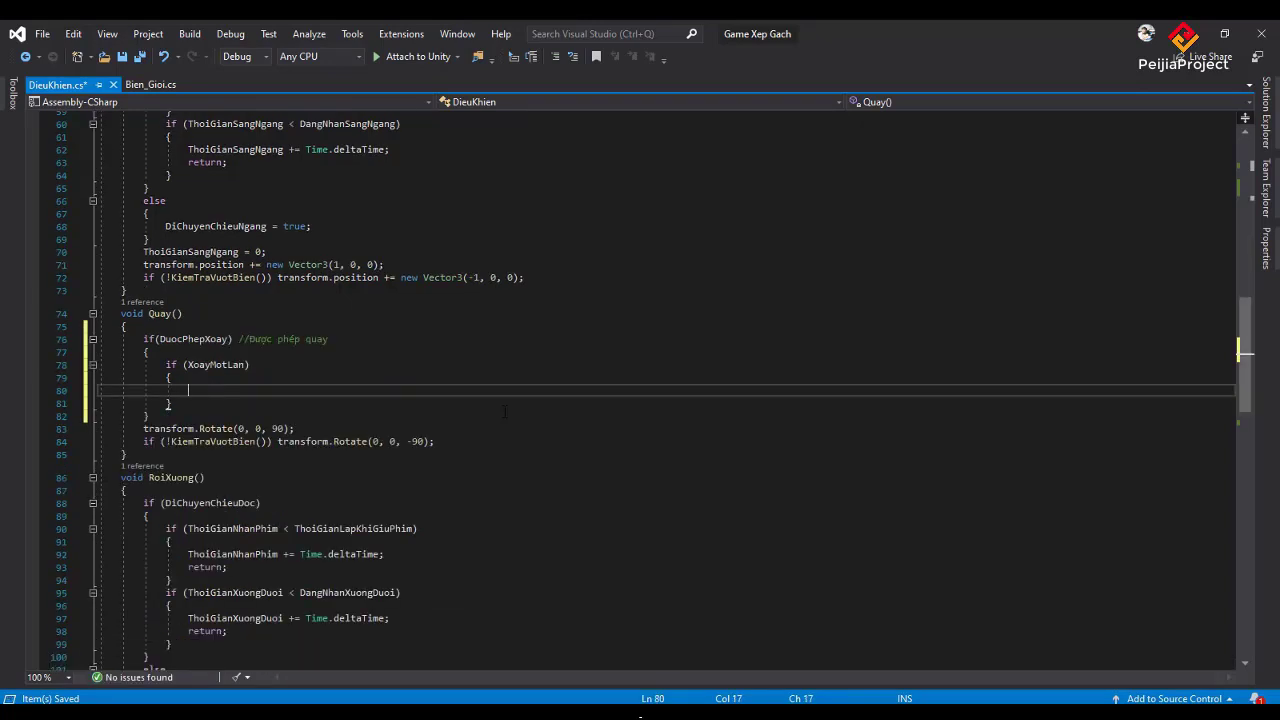
Write if(transform.rotation.eulerAngles.z >= 90){ with IntelliSense completions and open its body
{"action": "type", "text": "i"}
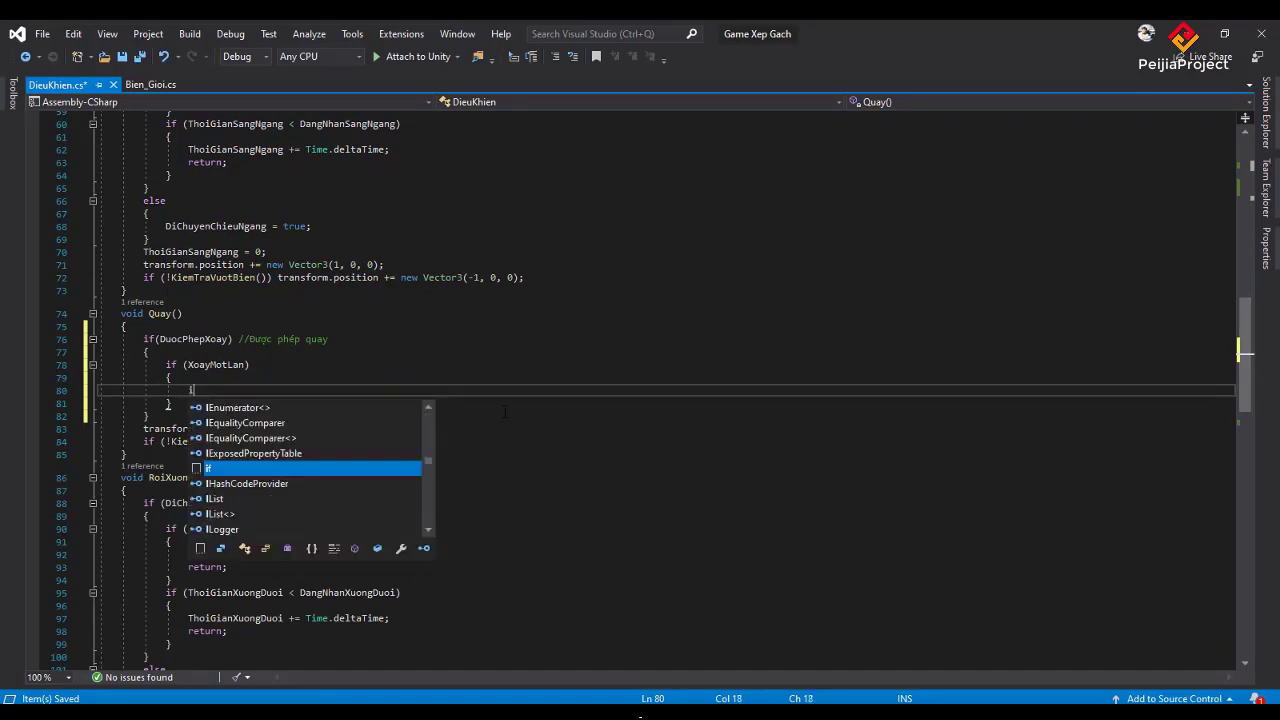
{"action": "type", "text": "f"}
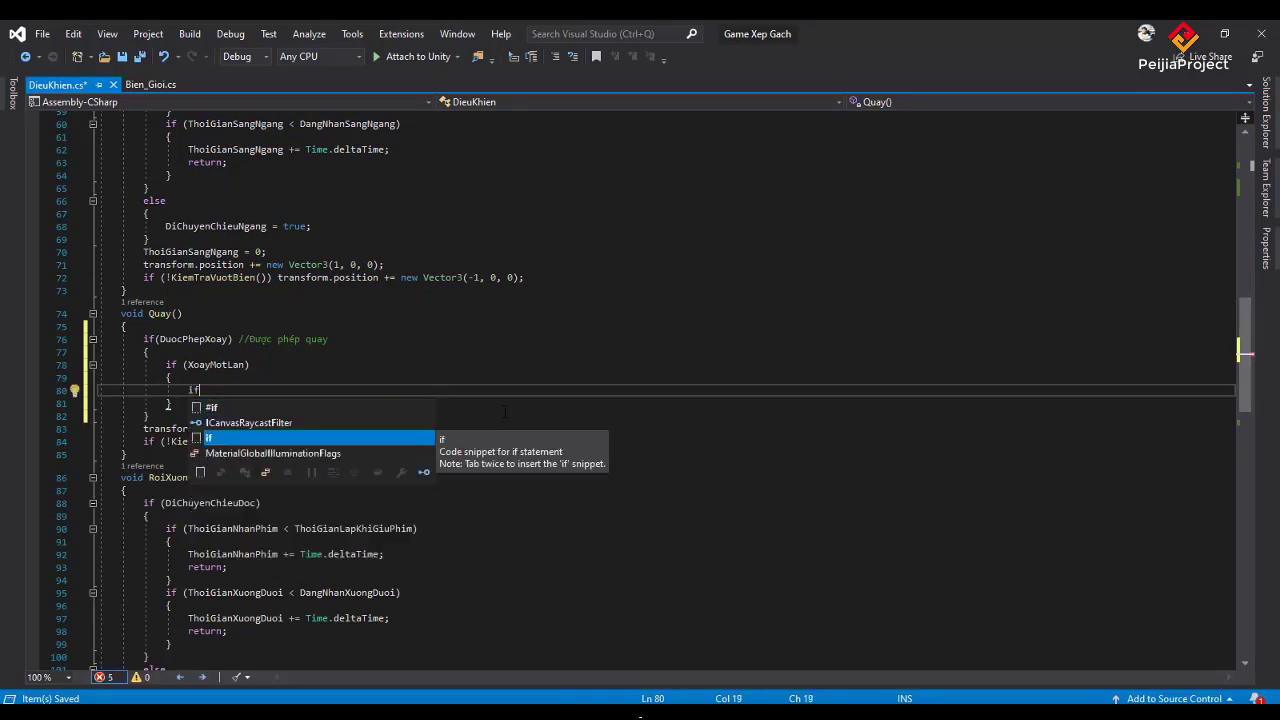
{"action": "type", "text": "("}
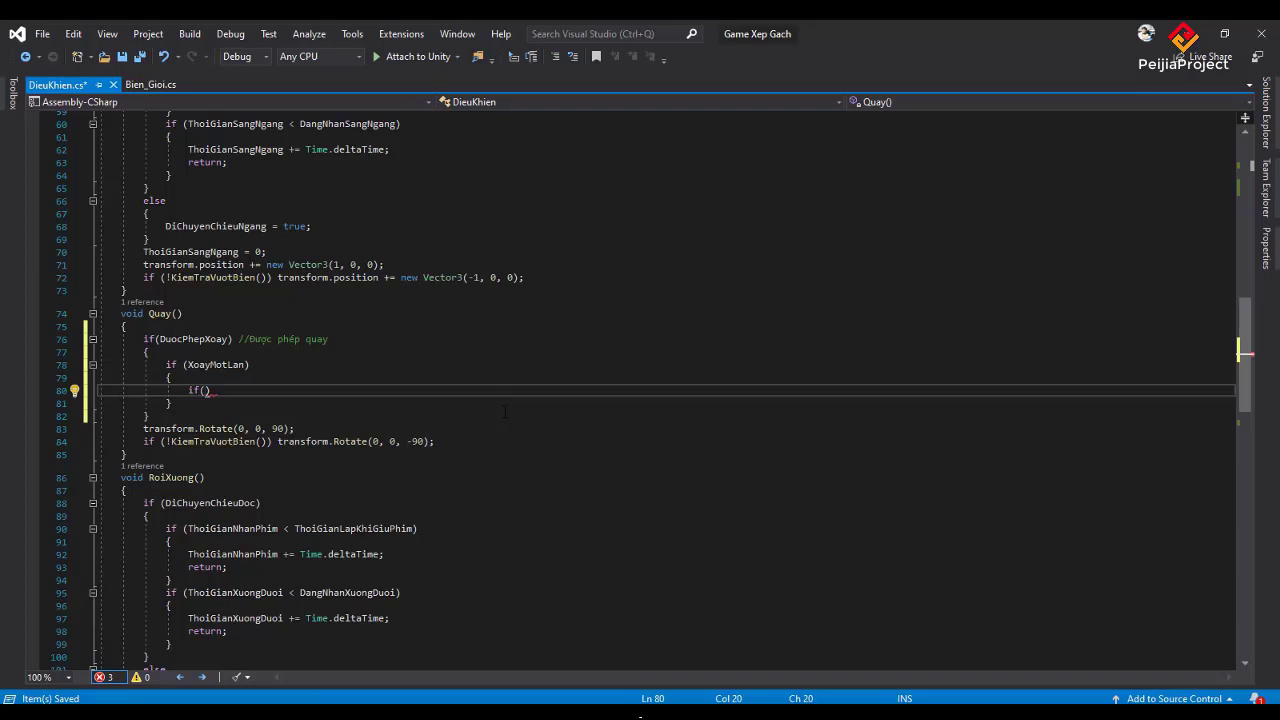
{"action": "type", "text": "t"}
{"action": "type", "text": "ransform"}
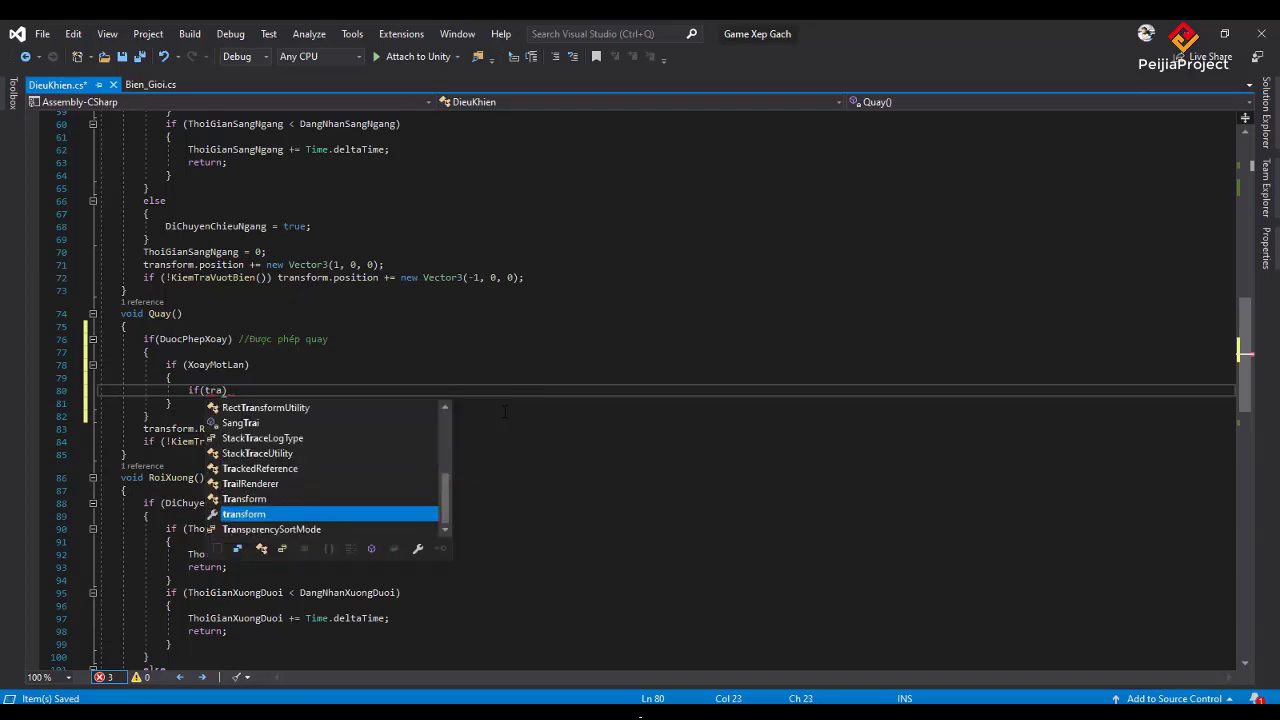
{"action": "type", "text": "."}
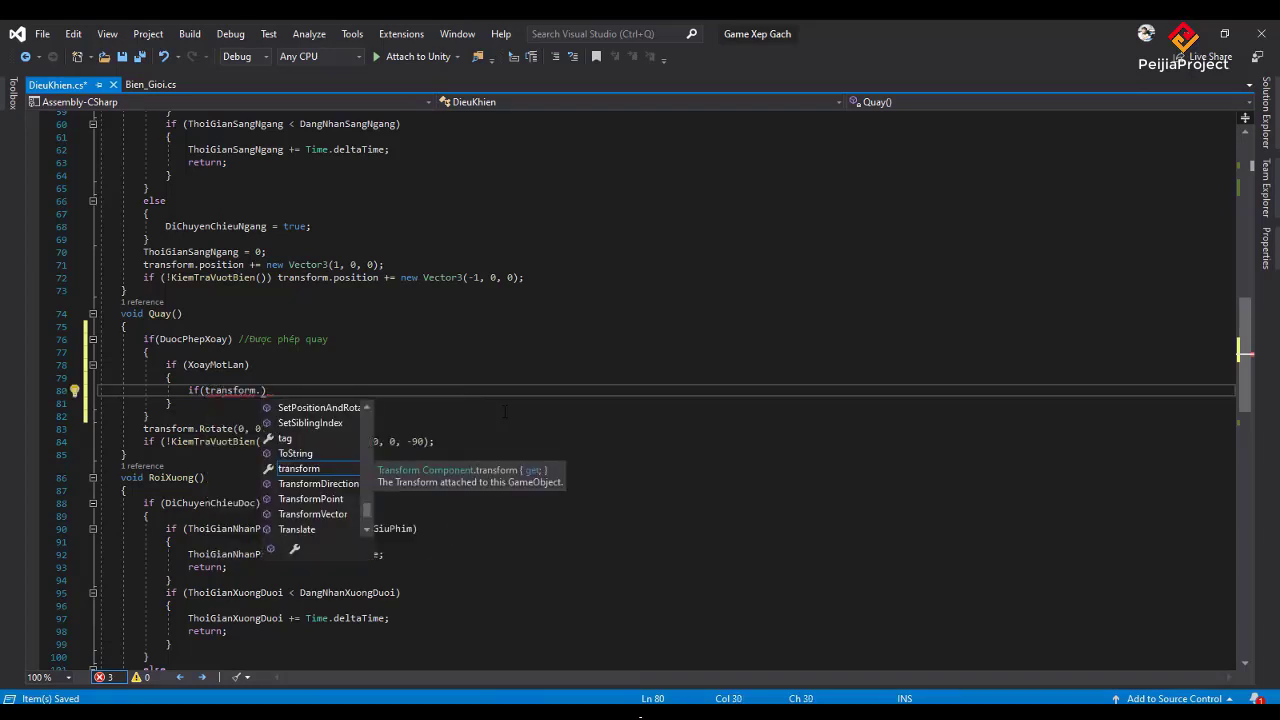
{"action": "type", "text": "ro"}
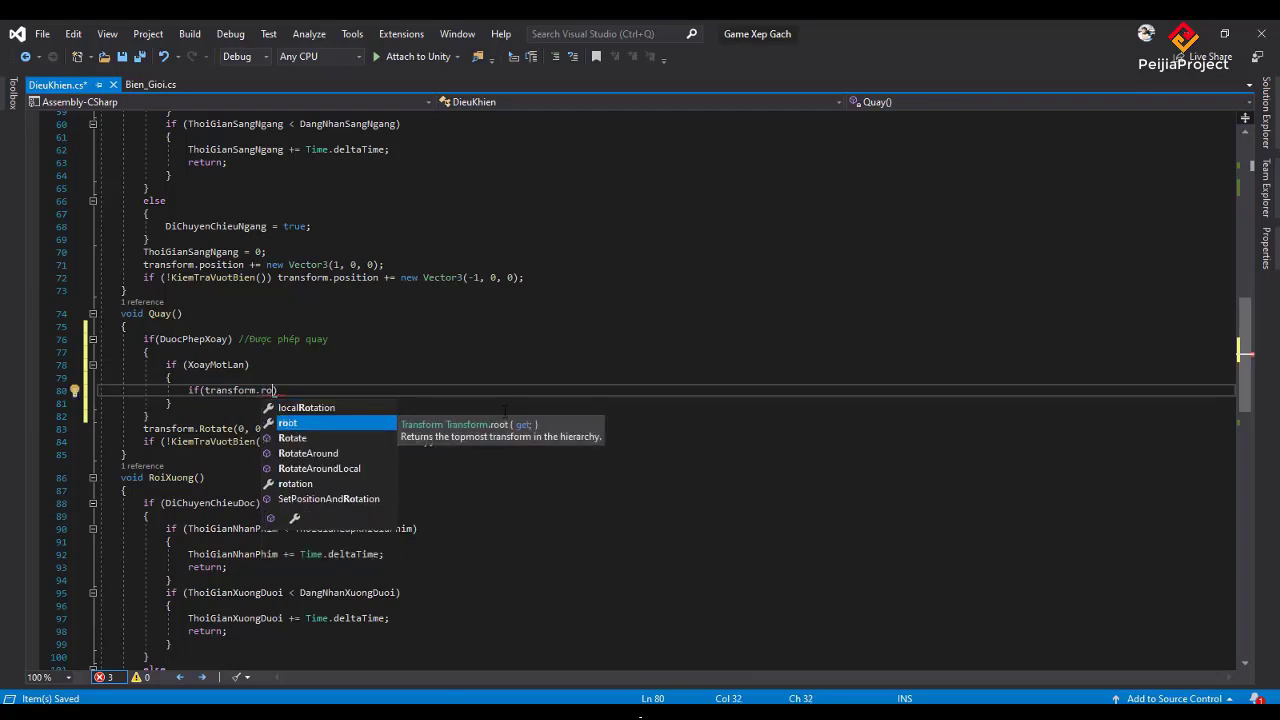
{"action": "key", "text": "Down"}
{"action": "key", "text": "Down"}
{"action": "key", "text": "Down"}
{"action": "key", "text": "Down"}
{"action": "key", "text": "Tab"}
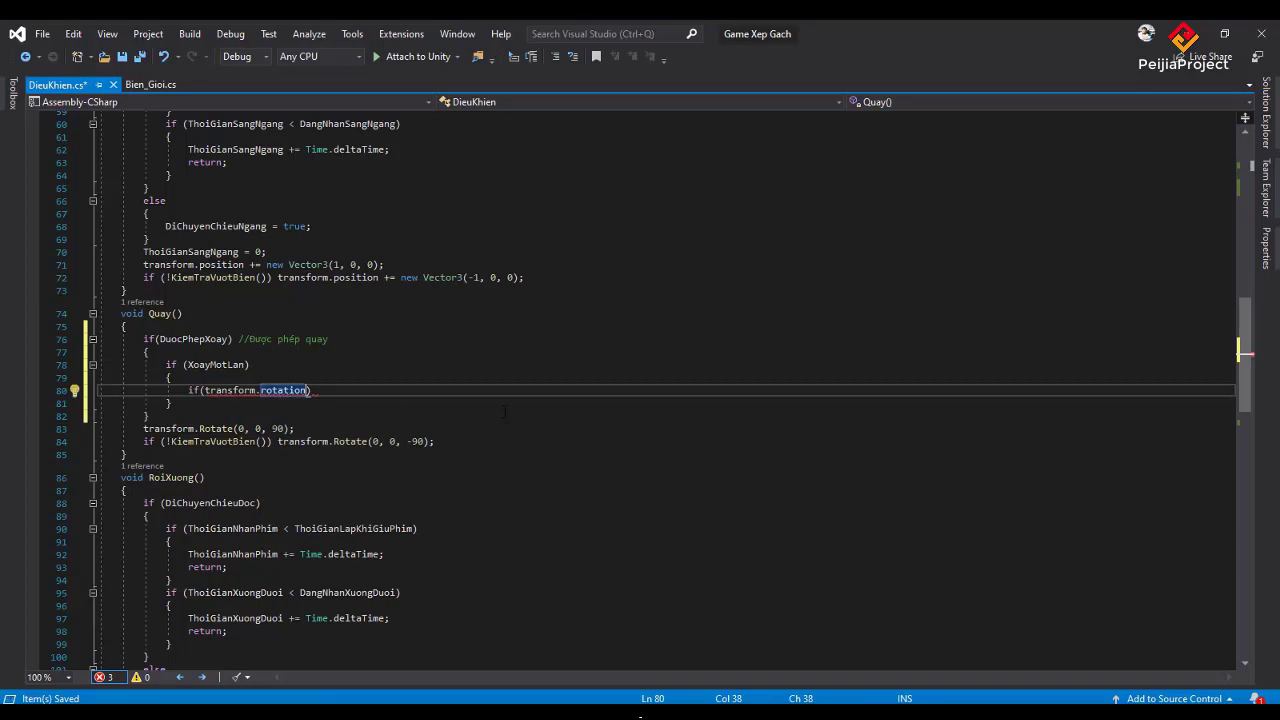
{"action": "type", "text": "."}
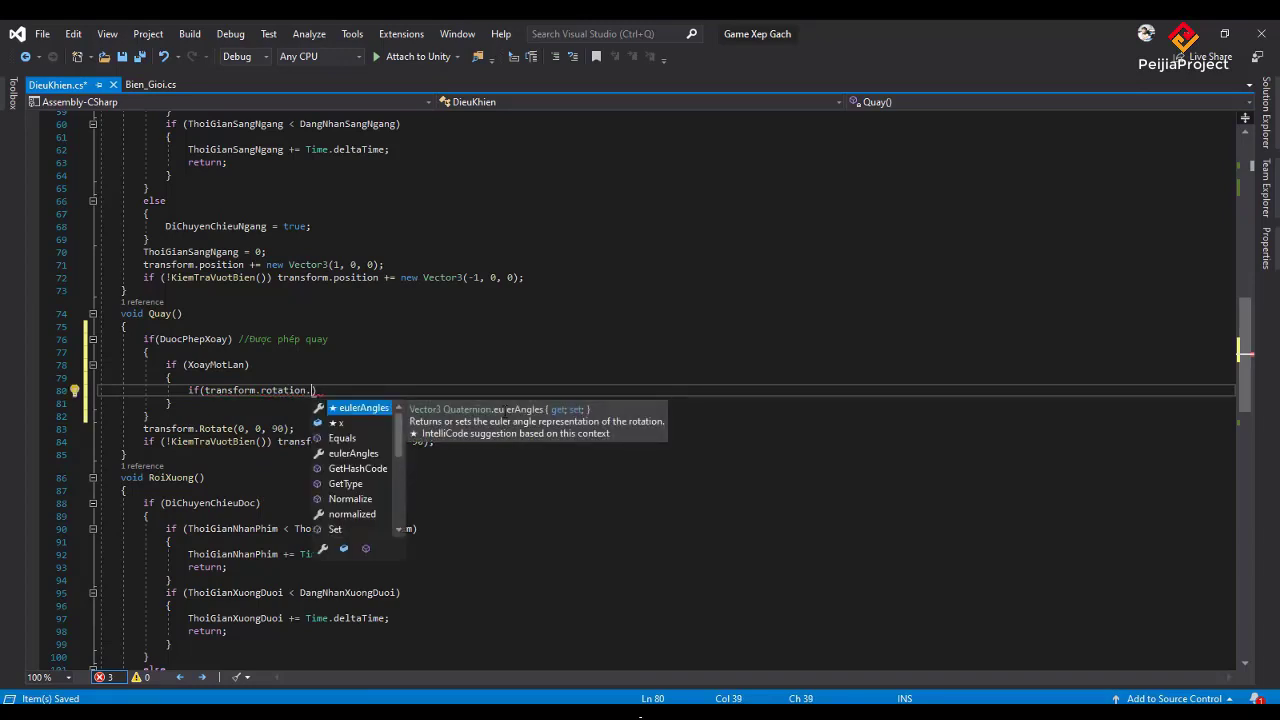
{"action": "type", "text": "e"}
{"action": "key", "text": "Down"}
{"action": "key", "text": "Down"}
{"action": "key", "text": "Down"}
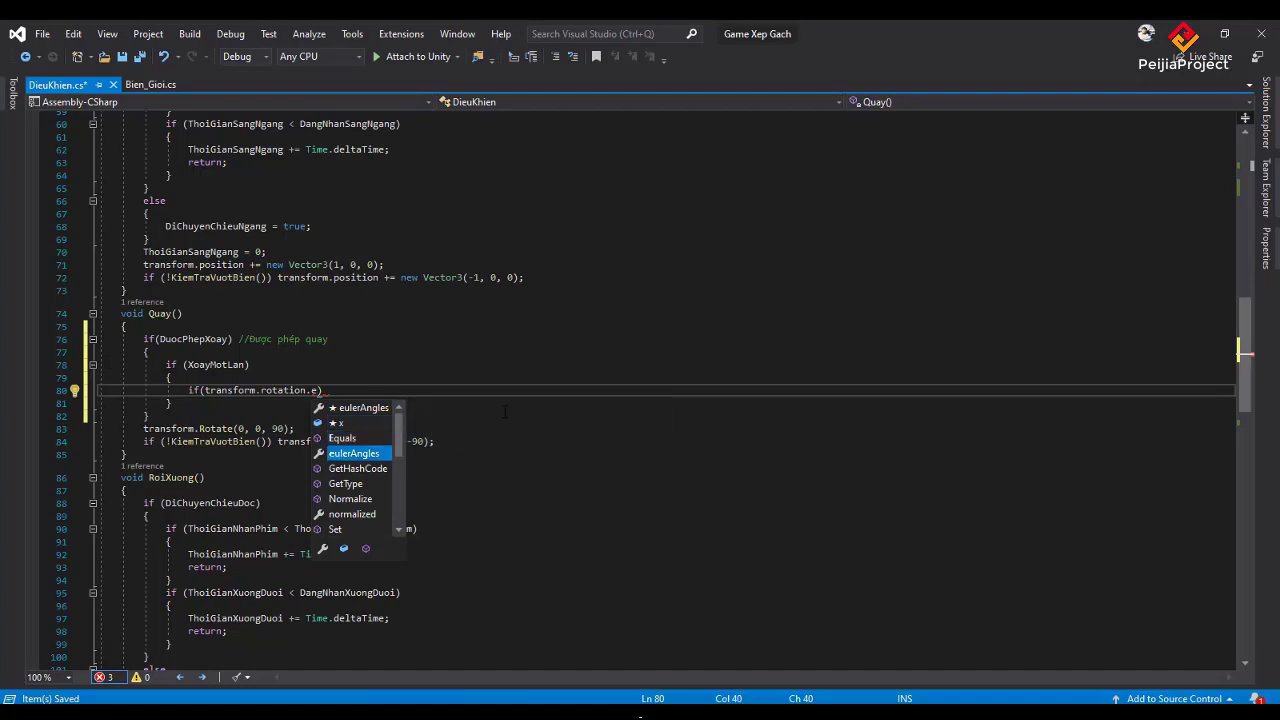
{"action": "key", "text": "Tab"}
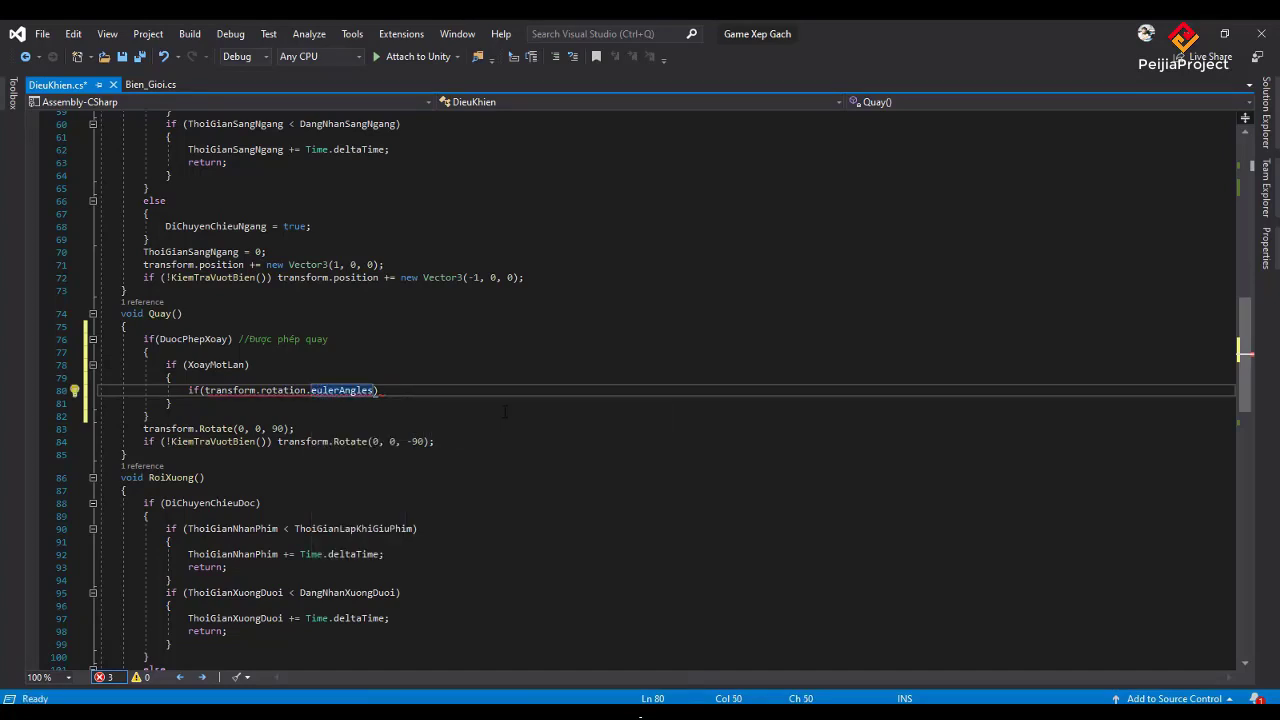
{"action": "type", "text": "("}
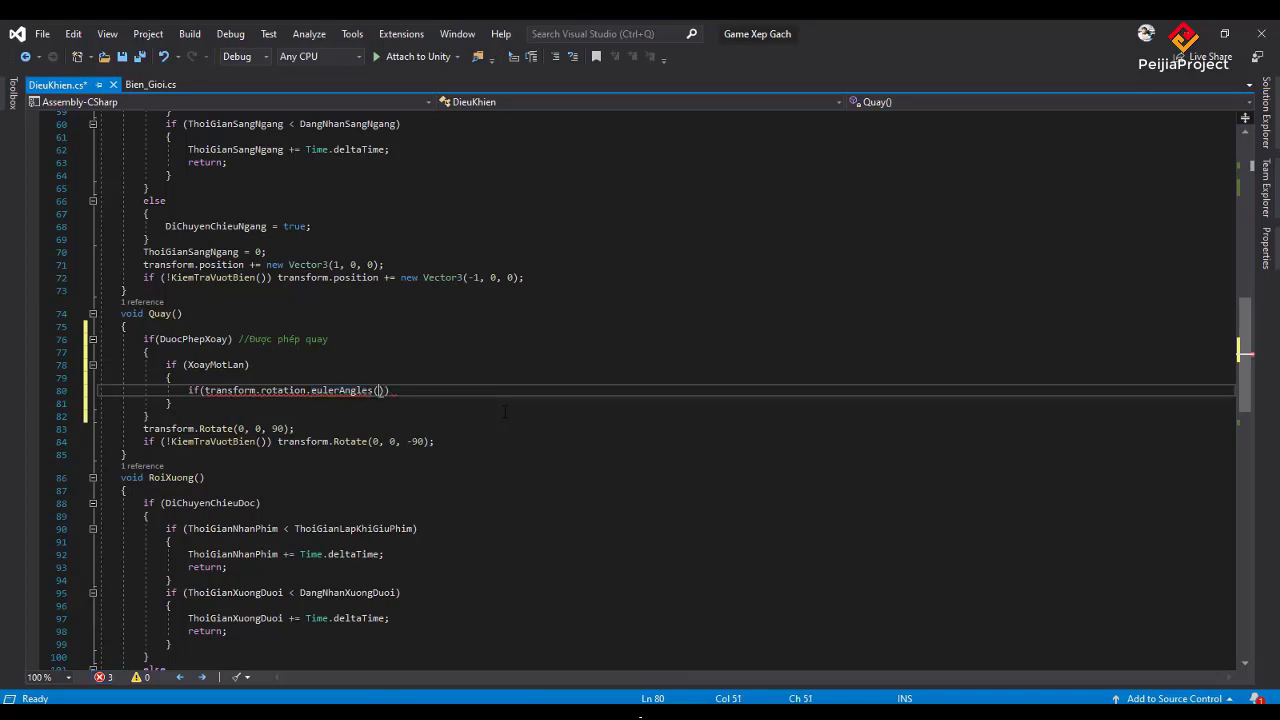
{"action": "key", "text": "BackSpace"}
{"action": "type", "text": ".z"}
{"action": "type", "text": " >=90"}
{"action": "key", "text": "Right"}
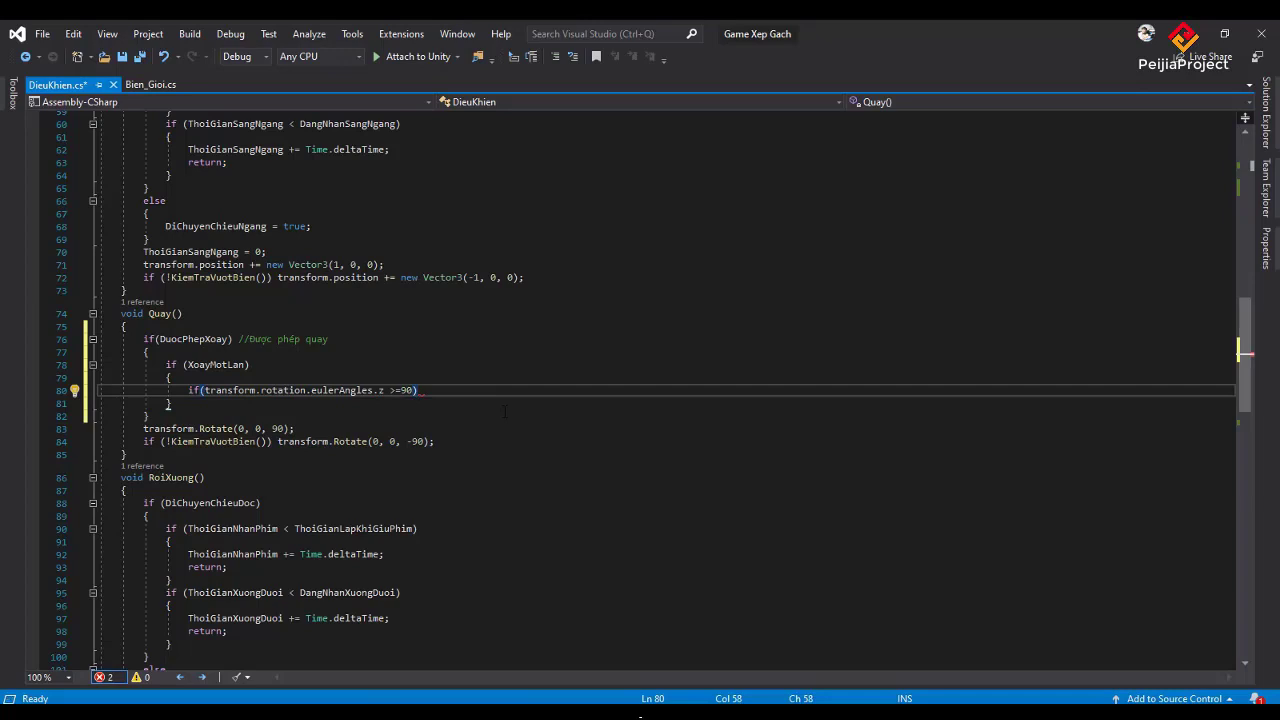
{"action": "type", "text": "{"}
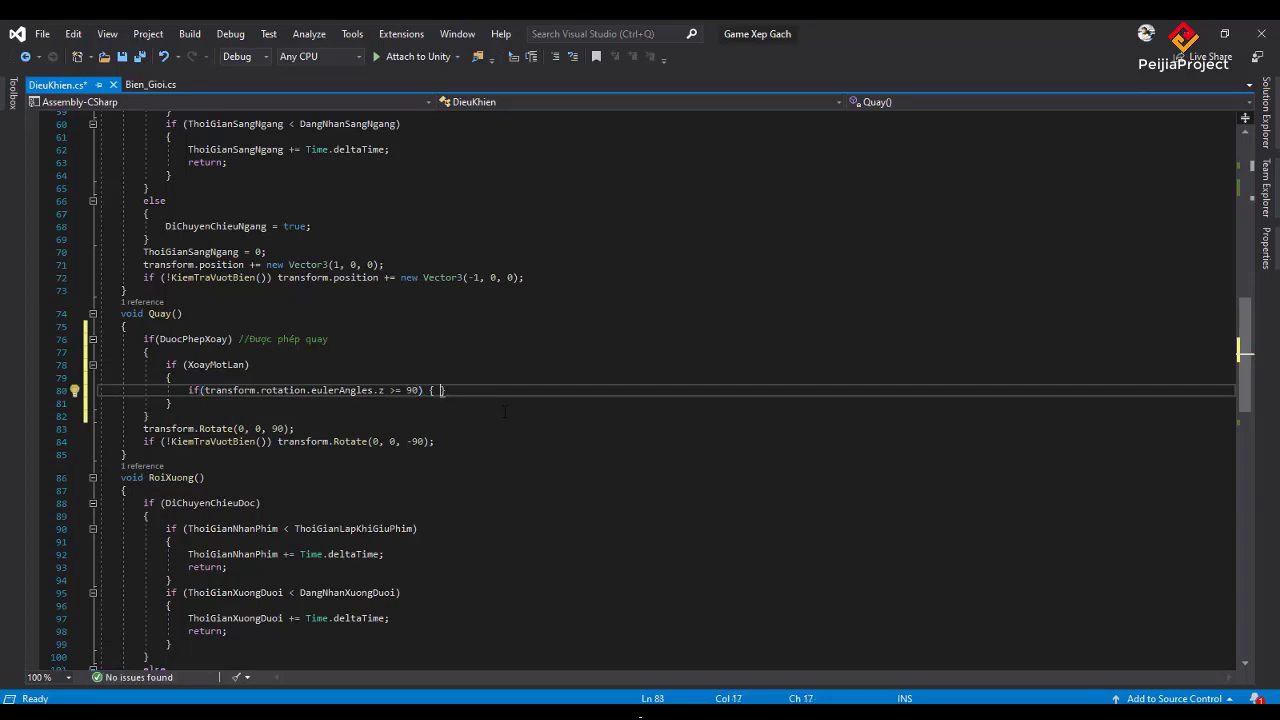
{"action": "key", "text": "Return"}
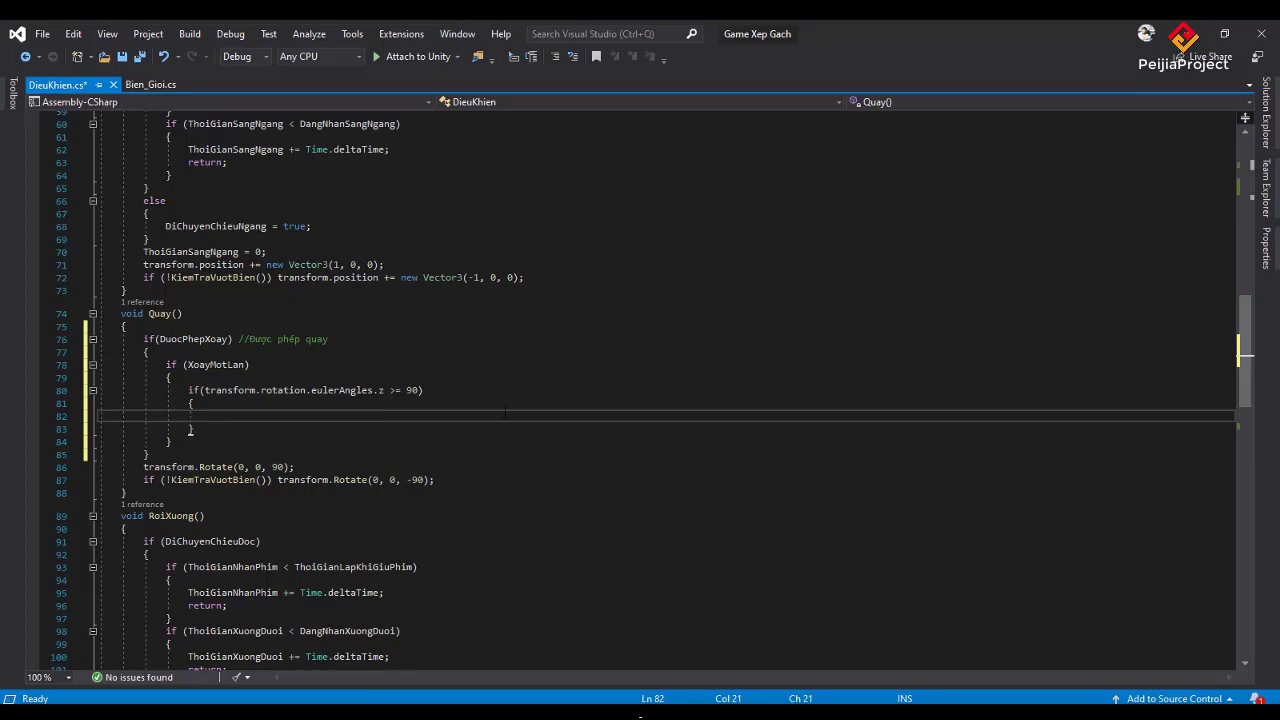
Type transform.Rotate(0, 0, -90); inside the eulerAngles.z >= 90 check
{"action": "type", "text": "tra"}
{"action": "key", "text": "Tab"}
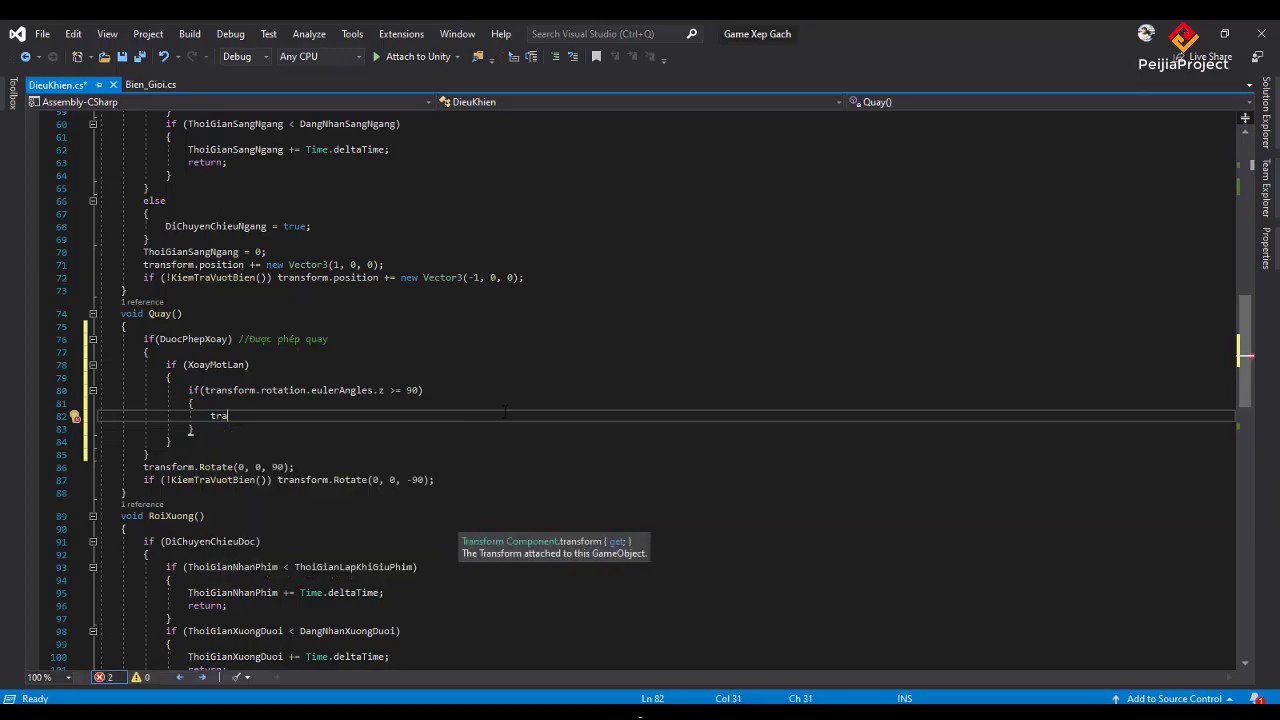
{"action": "type", "text": "."}
{"action": "key", "text": "Down"}
{"action": "key", "text": "Down"}
{"action": "key", "text": "Down"}
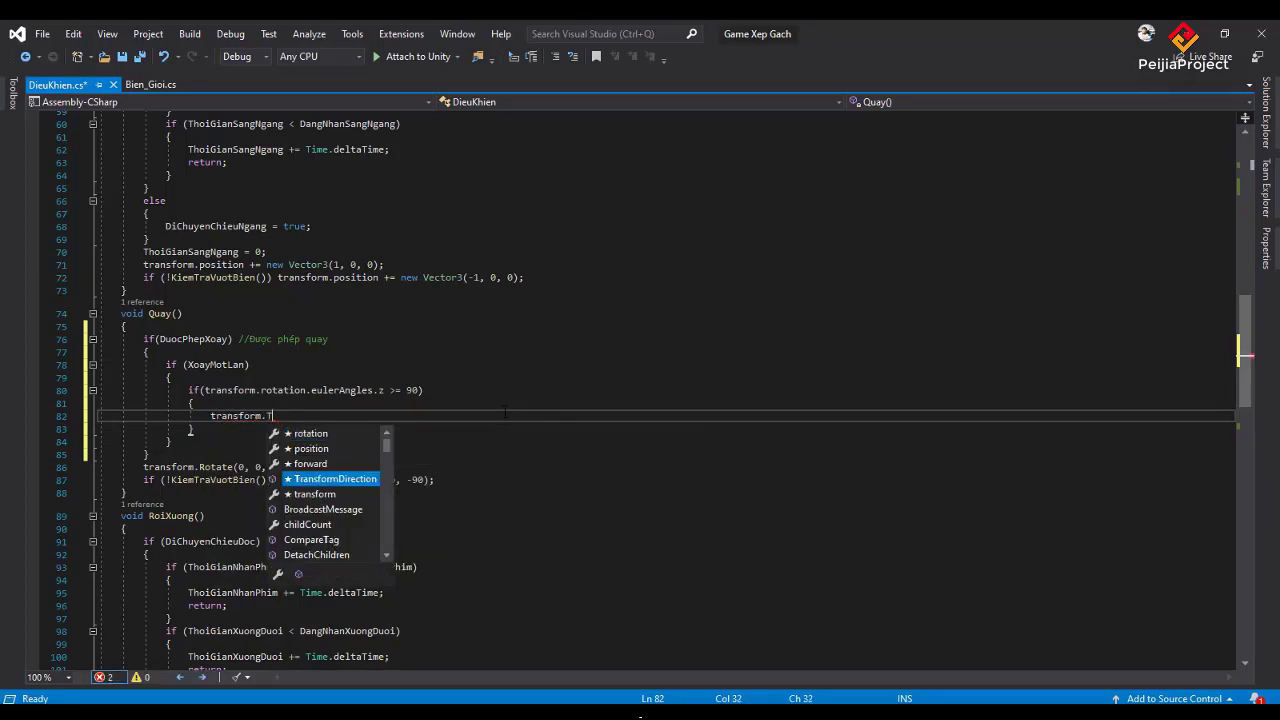
{"action": "type", "text": "Ro"}
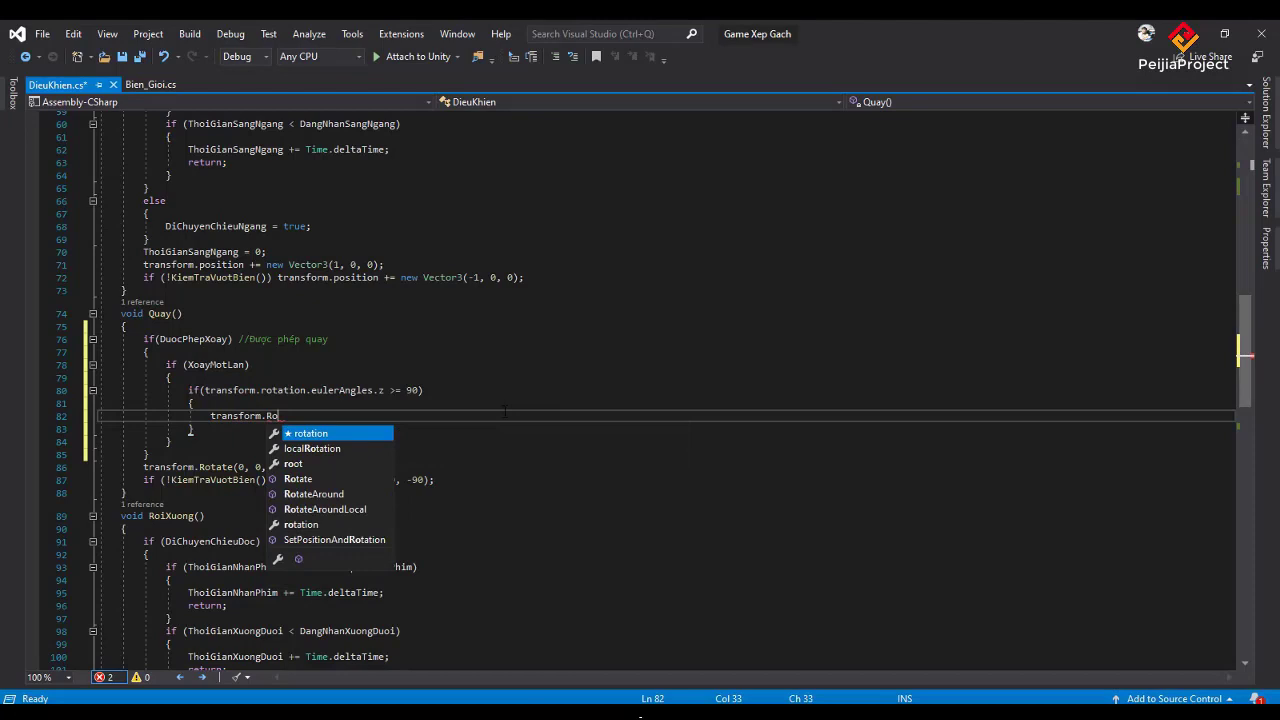
{"action": "key", "text": "Down"}
{"action": "key", "text": "Down"}
{"action": "key", "text": "Down"}
{"action": "key", "text": "Tab"}
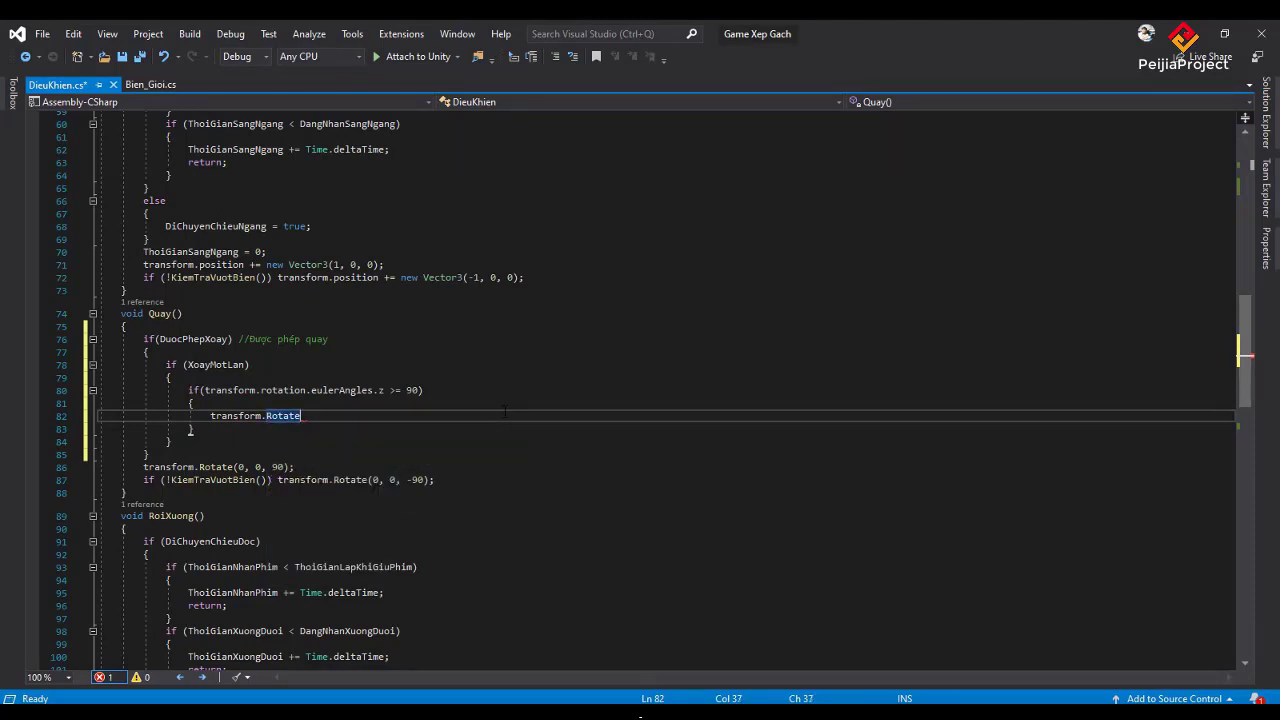
{"action": "type", "text": "(0,0"}
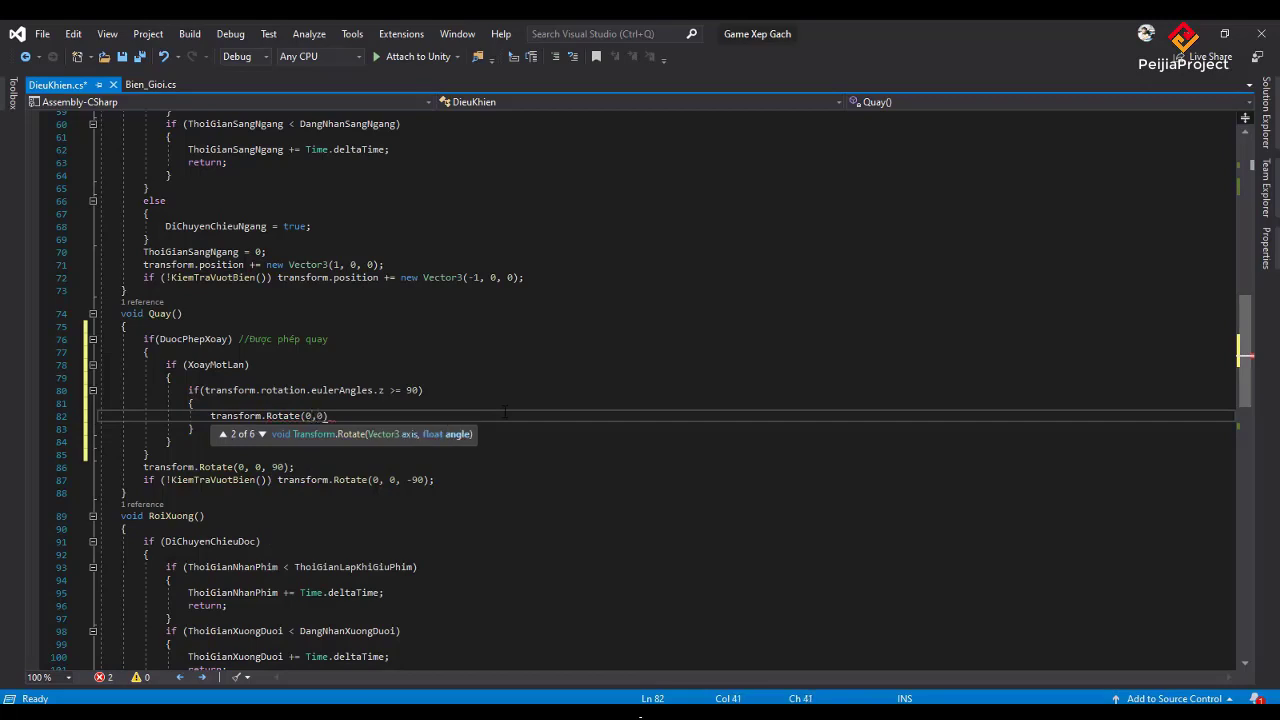
{"action": "type", "text": ",-90"}
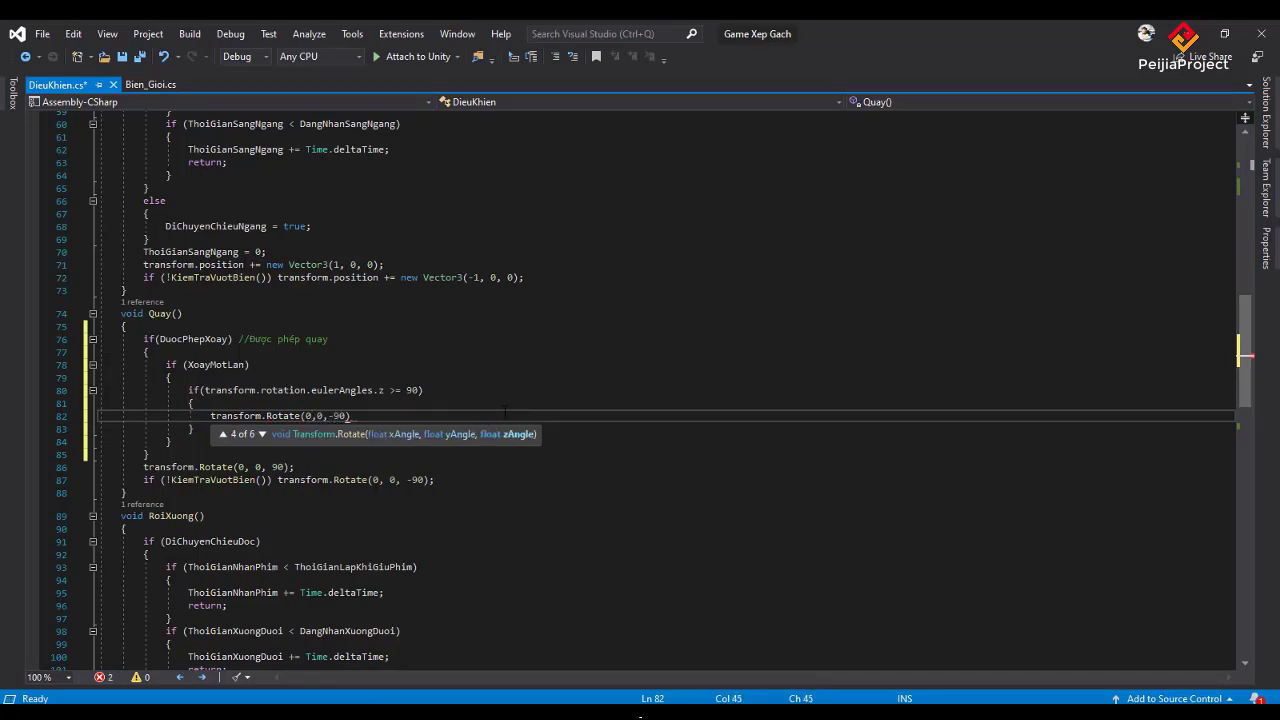
{"action": "key", "text": "Escape"}
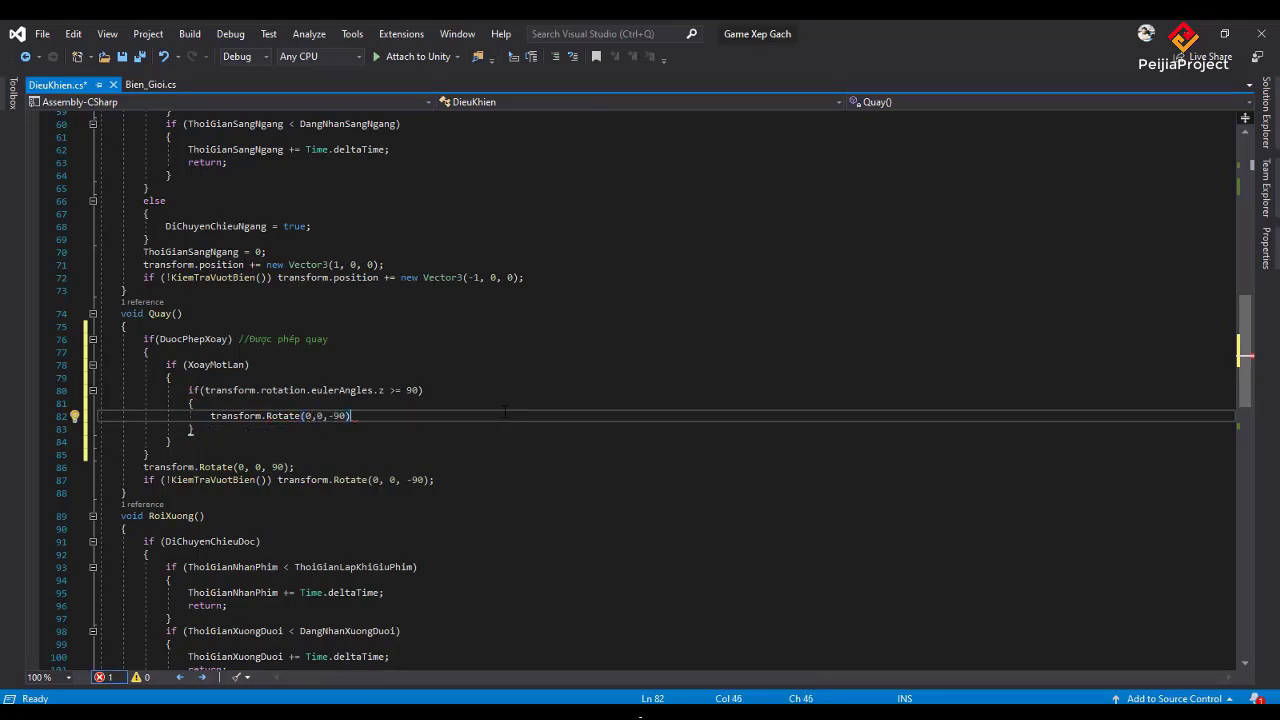
{"action": "type", "text": ";"}
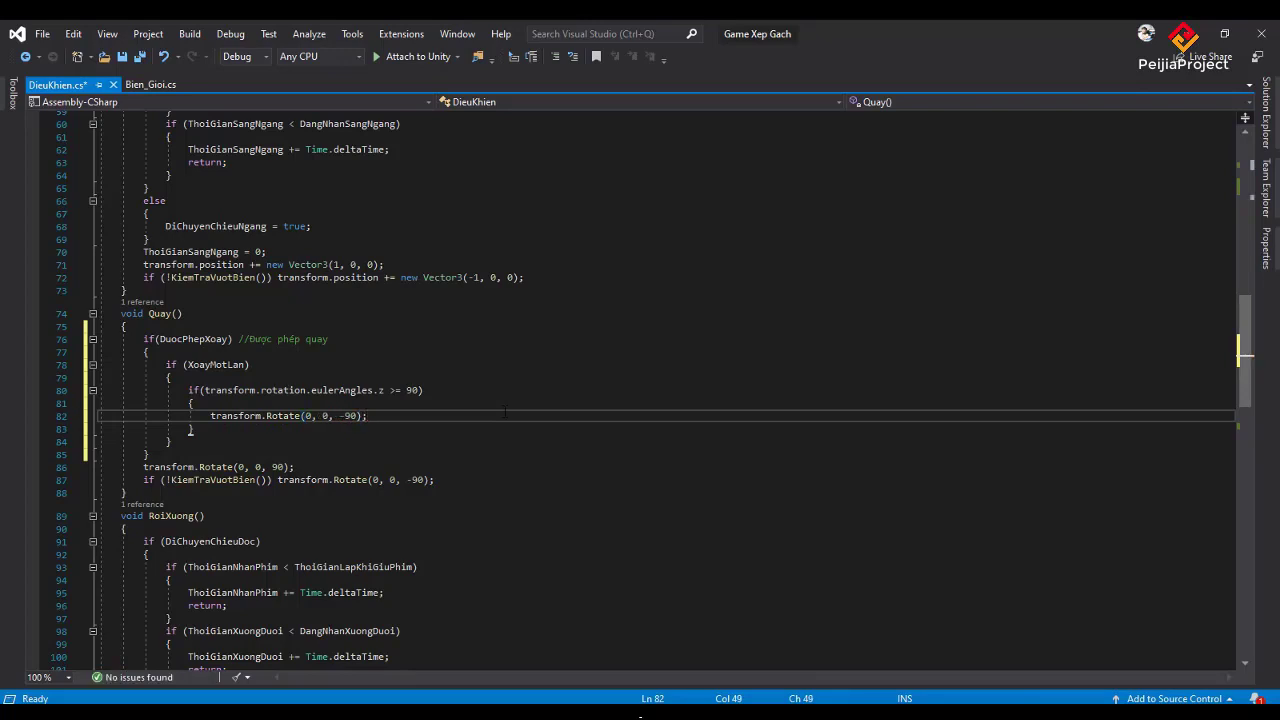
Delete the angle check's opening brace on line 81
{"action": "key", "text": "Up"}
{"action": "key", "text": "BackSpace"}
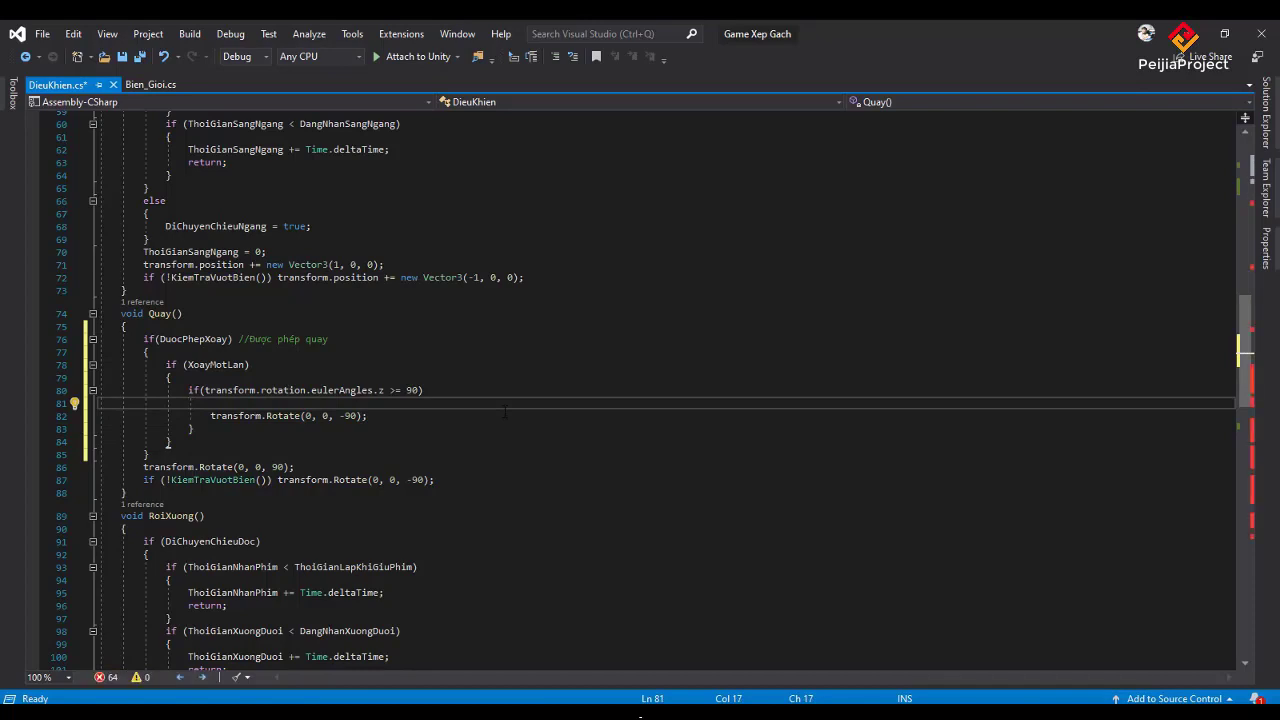
{"action": "key", "text": "Up"}
{"action": "key", "text": "End"}
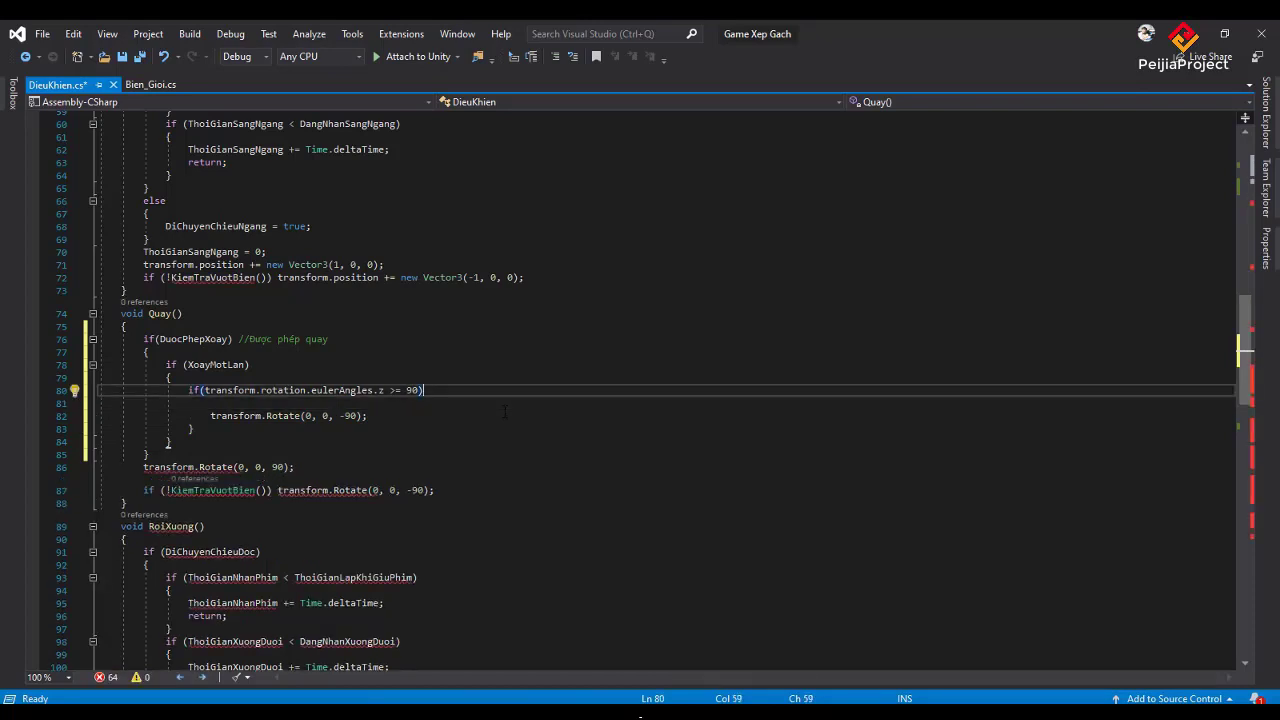
Join transform.Rotate(0, 0, -90); onto the if line 80 and delete the stray closing brace
{"action": "key", "text": "Delete"}
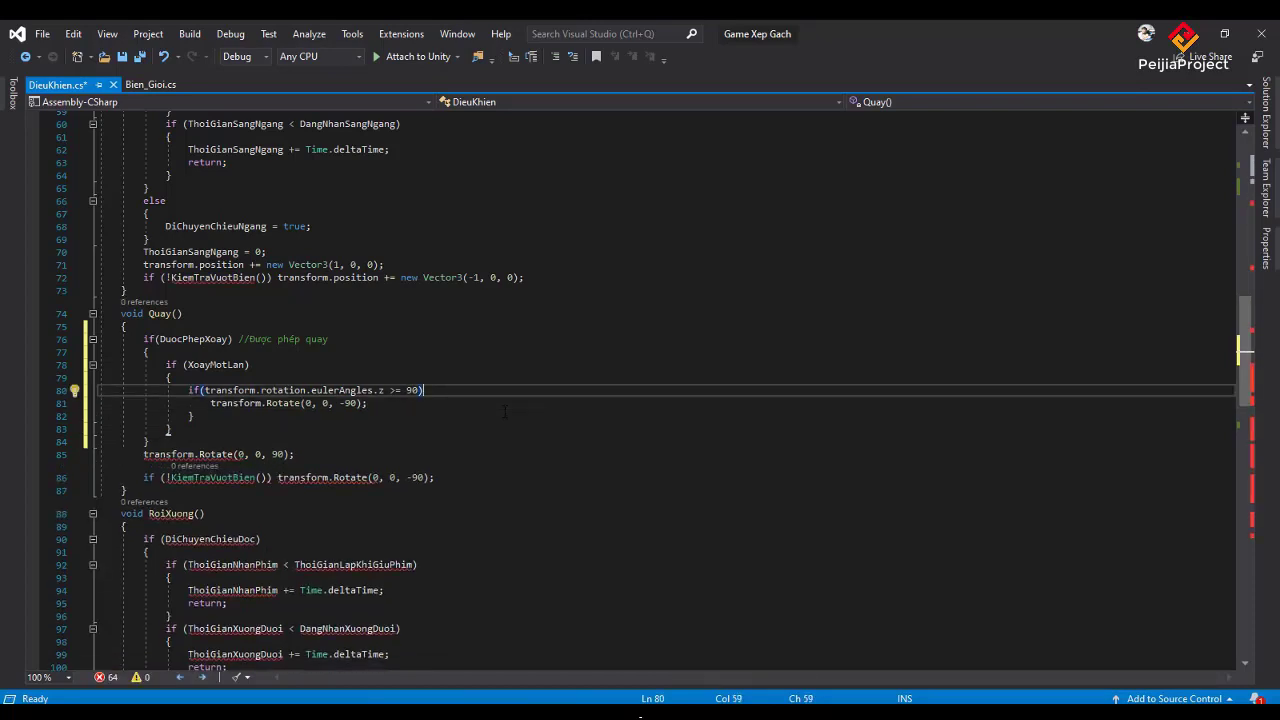
{"action": "key", "text": "shift+Down"}
{"action": "key", "text": "shift+Home"}
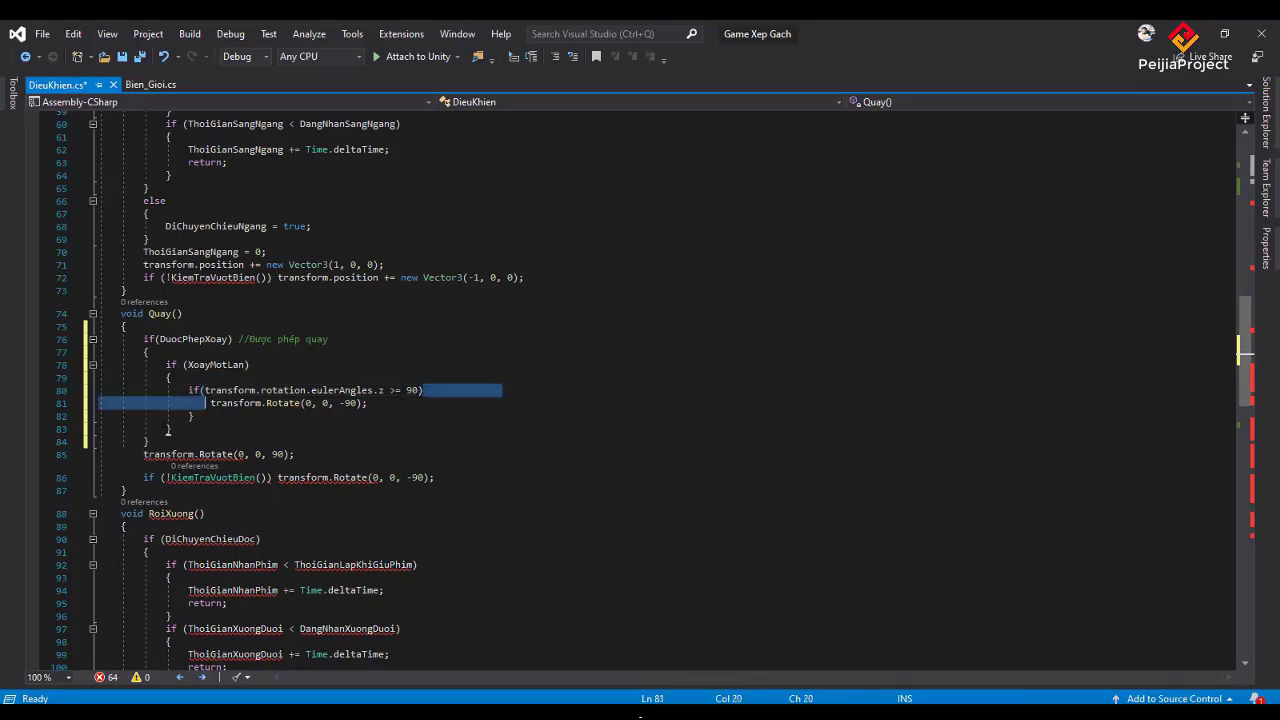
{"action": "key", "text": "Delete"}
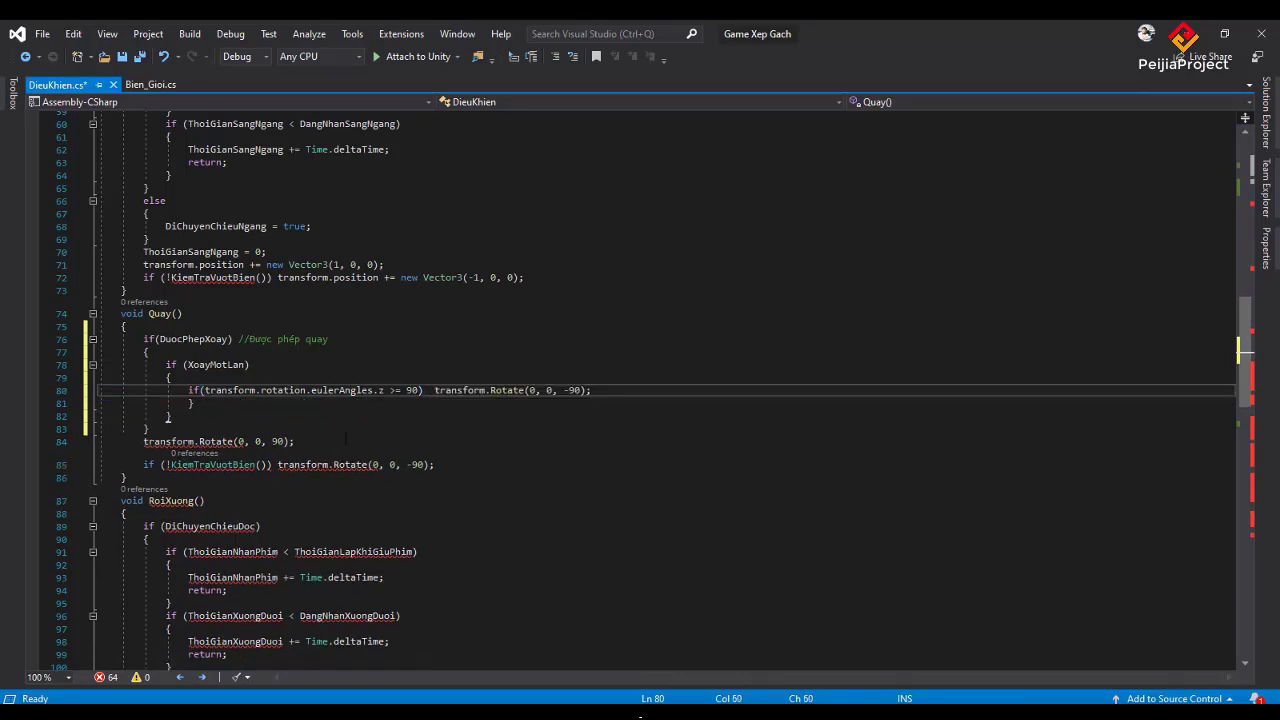
{"action": "key", "text": "Down"}
{"action": "key", "text": "BackSpace"}
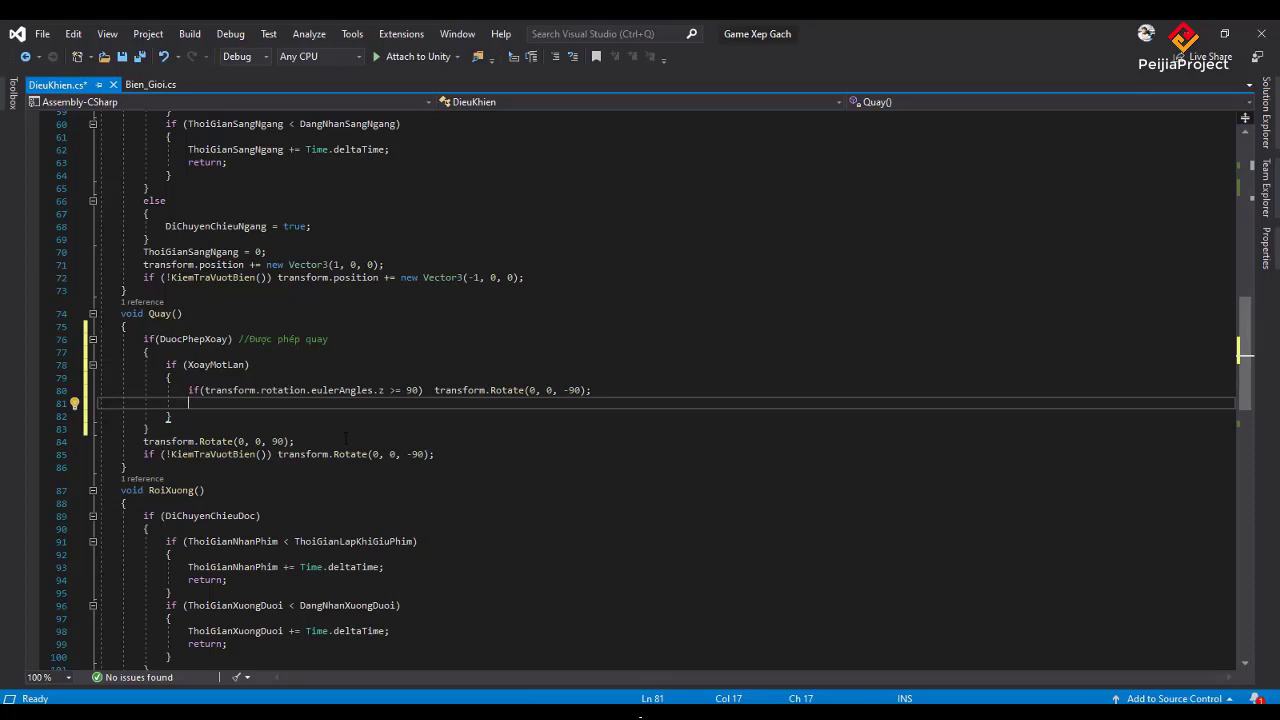
Append else transform.Rotate(0, 0, 90); to line 80 and clear the blank line's indentation
{"action": "left_click", "coordinate": [646, 389]}
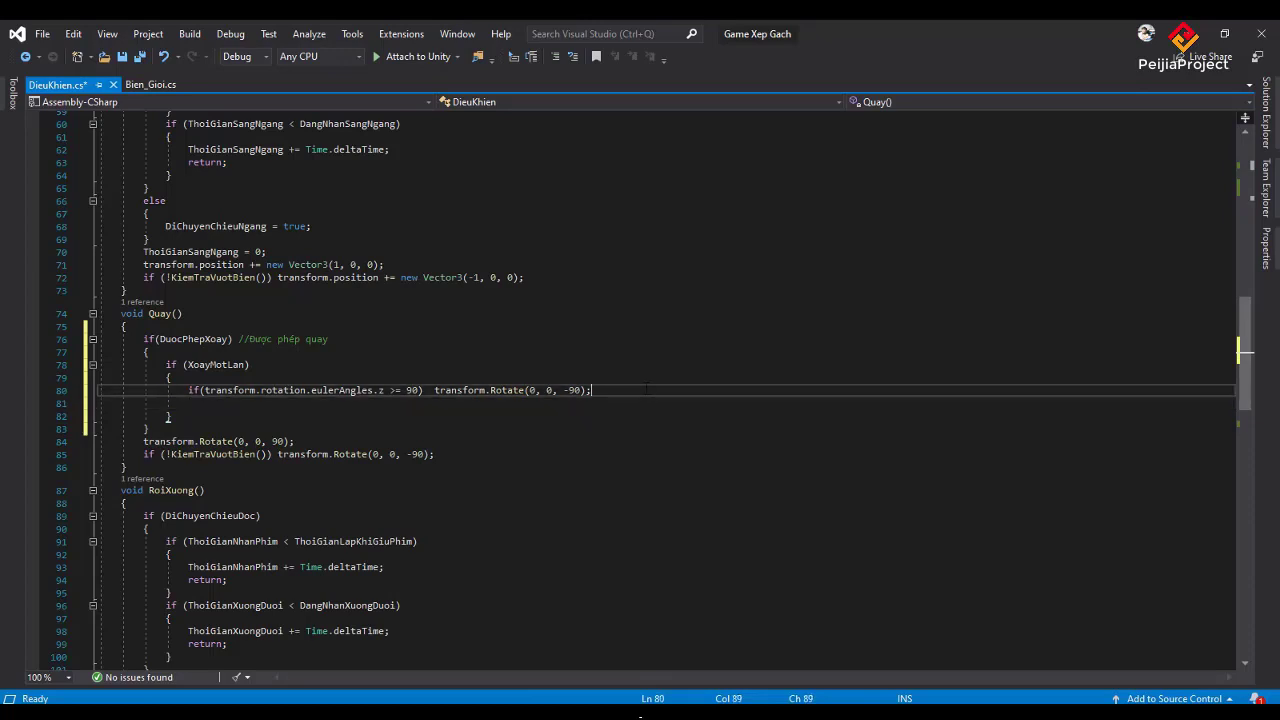
{"action": "type", "text": " else"}
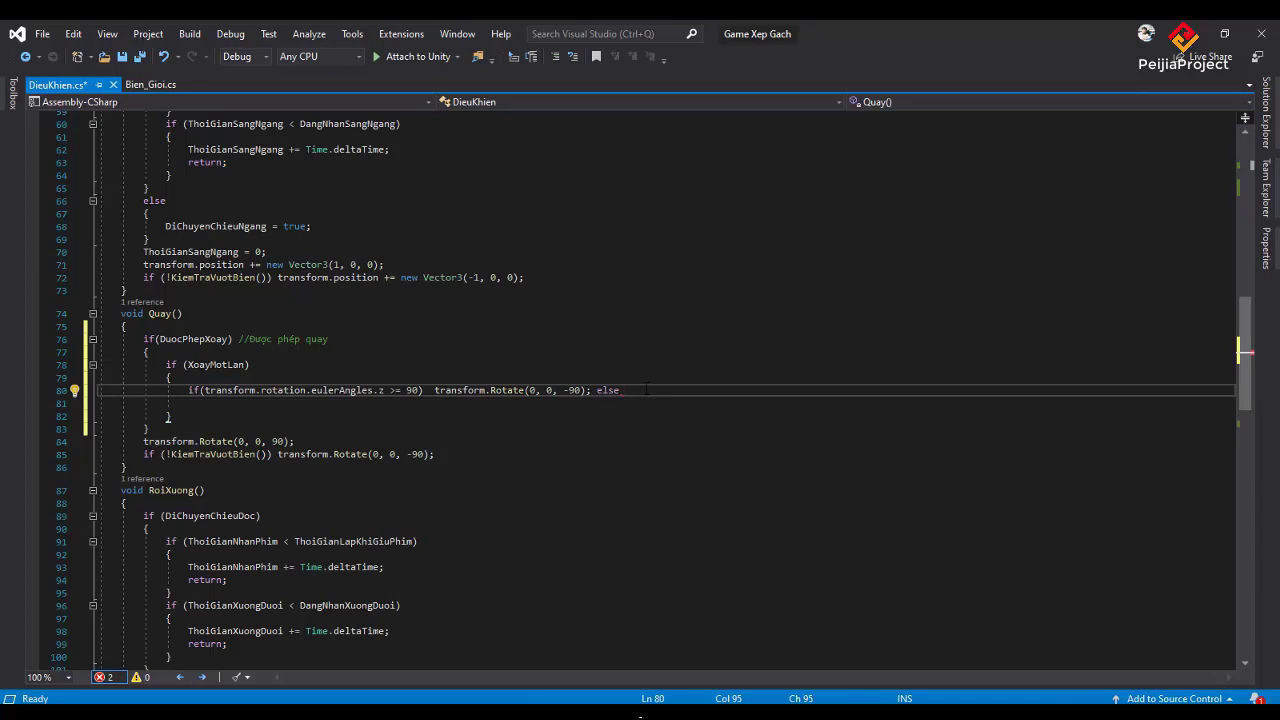
{"action": "type", "text": "transform"}
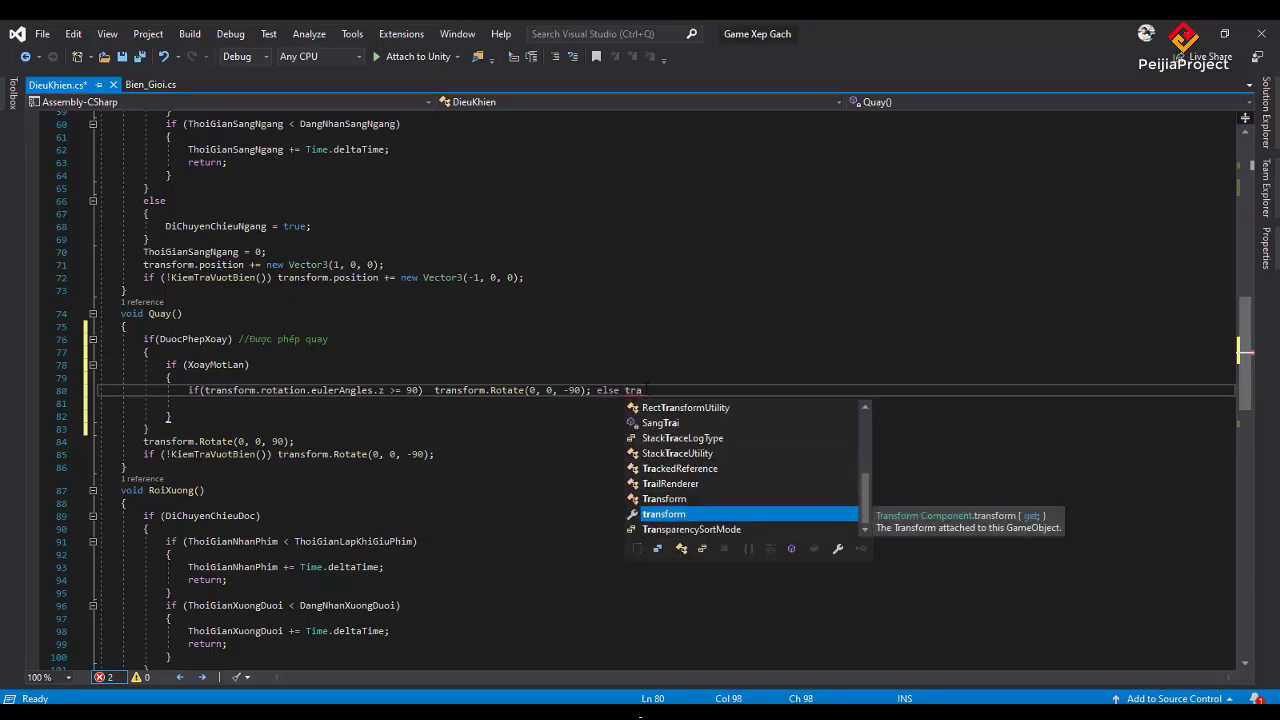
{"action": "type", "text": ".Ro"}
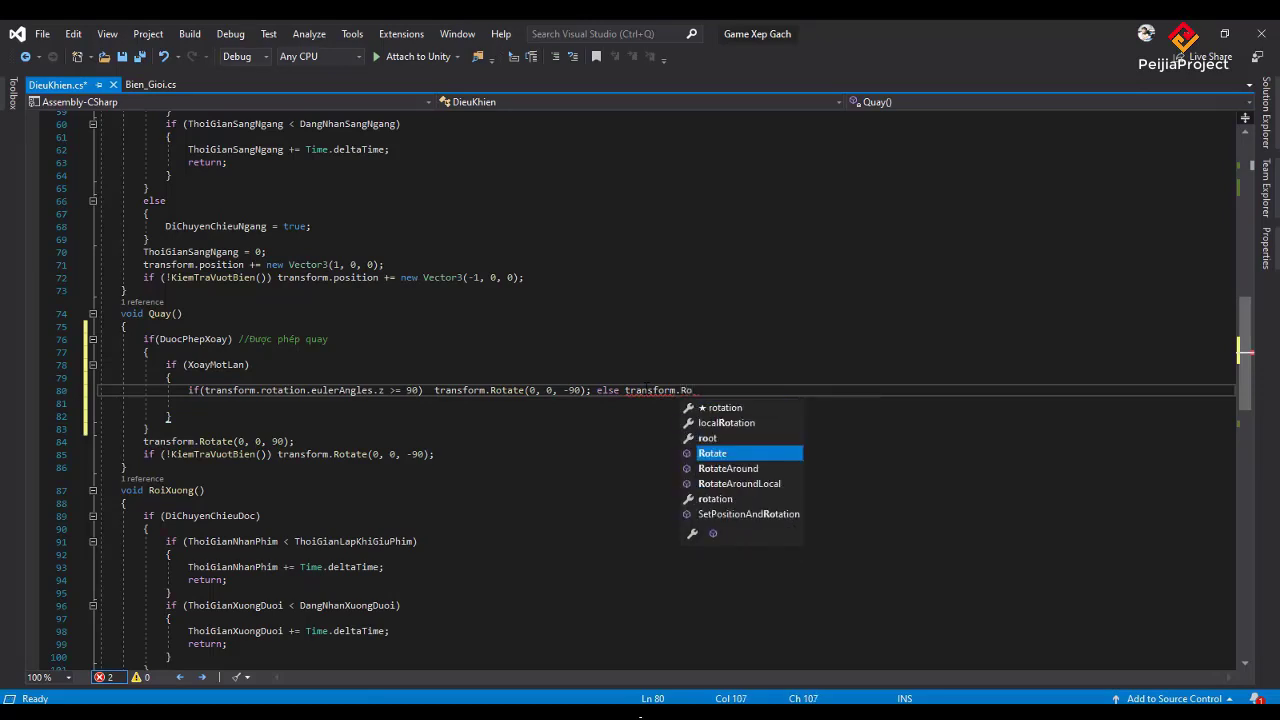
{"action": "key", "text": "Tab"}
{"action": "type", "text": "("}
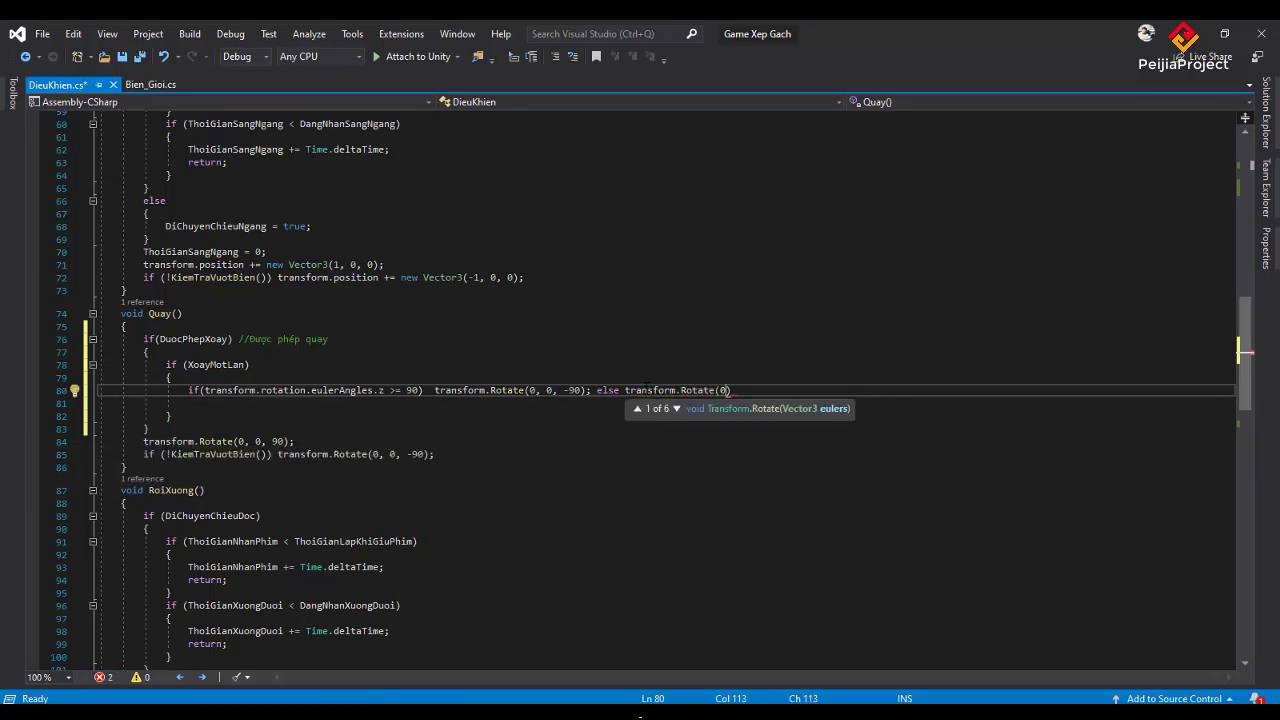
{"action": "type", "text": "0, 0, "}
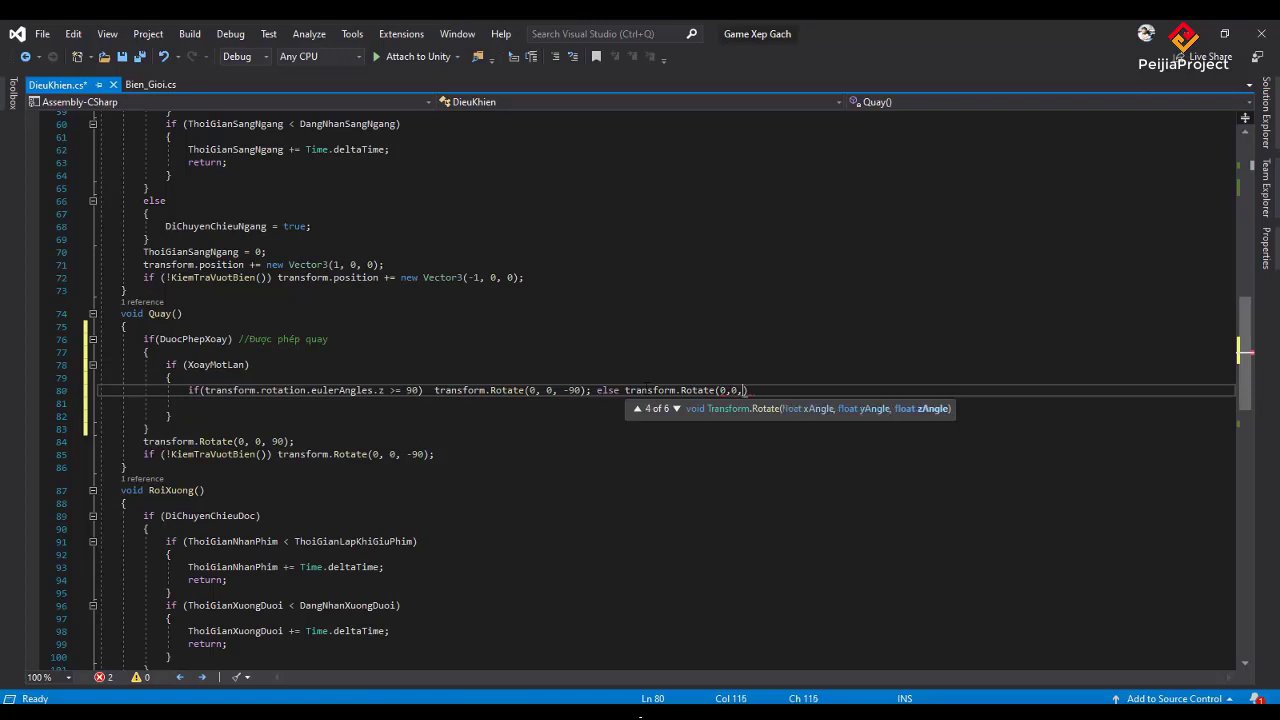
{"action": "type", "text": "90"}
{"action": "type", "text": ");"}
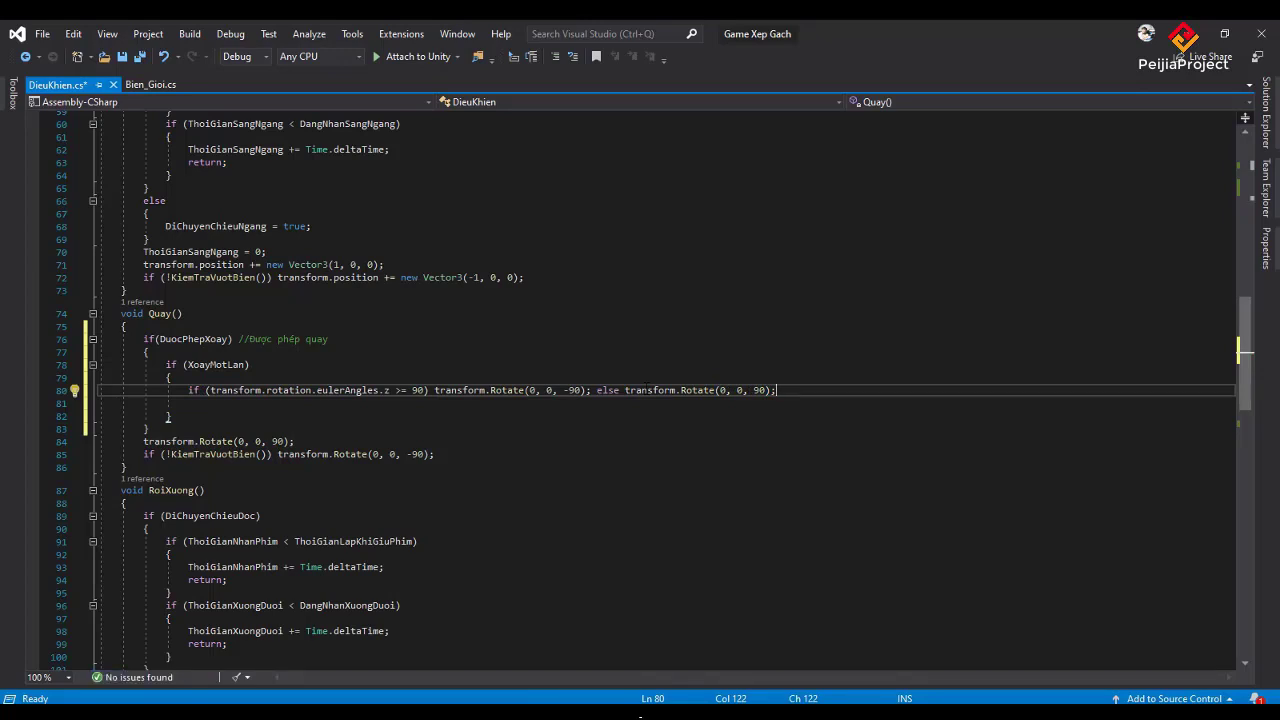
{"action": "left_click", "coordinate": [159, 403]}
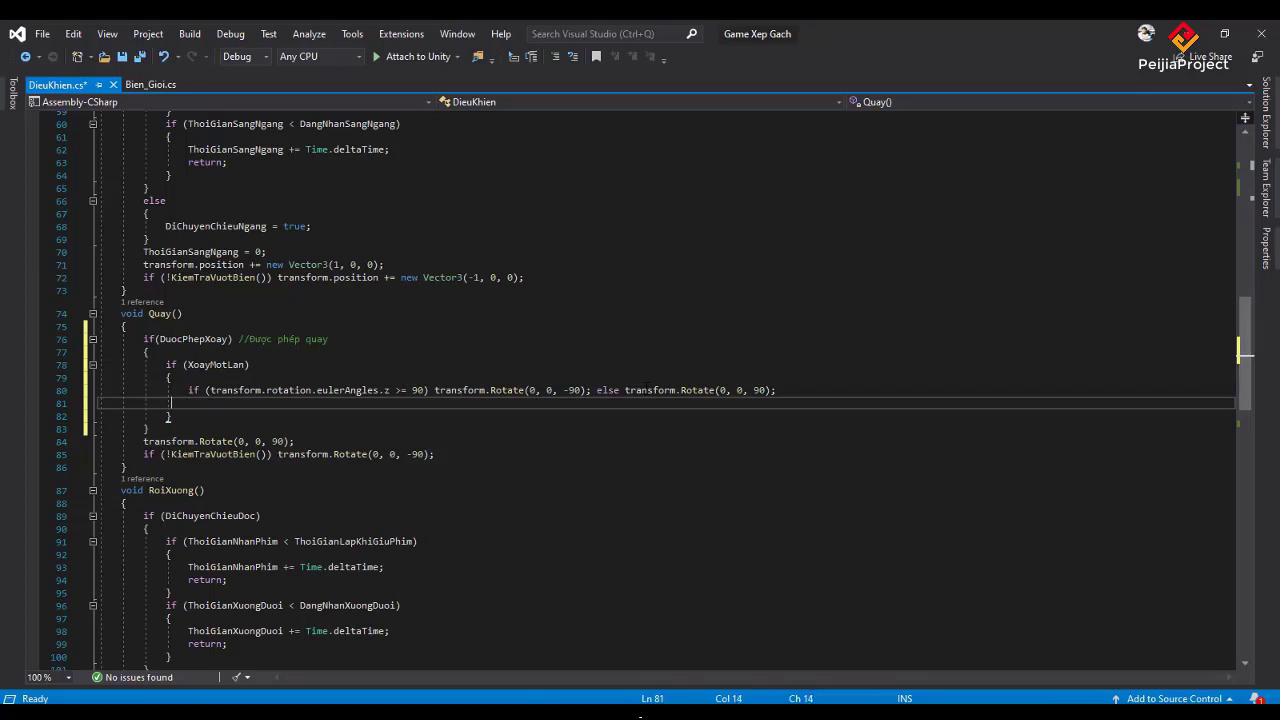
{"action": "key", "text": "BackSpace"}
{"action": "key", "text": "BackSpace"}
{"action": "key", "text": "BackSpace"}
{"action": "key", "text": "BackSpace"}
{"action": "key", "text": "BackSpace"}
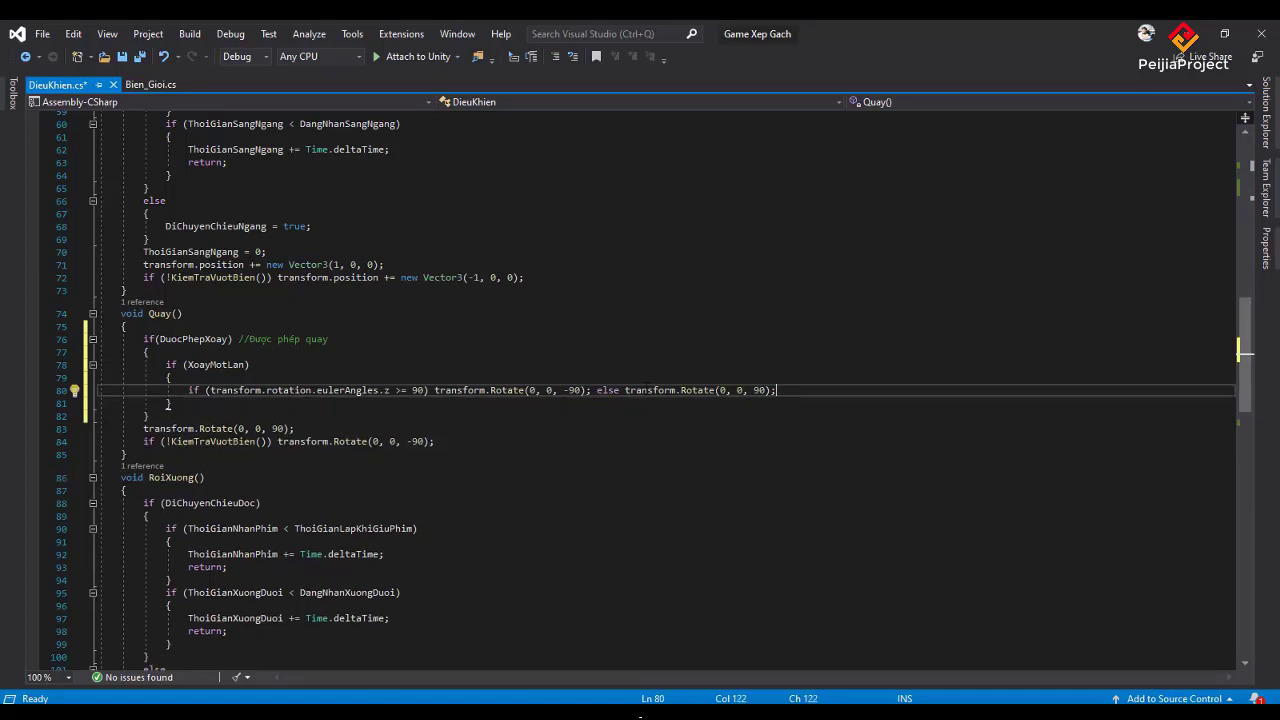
{"action": "key", "text": "Down"}
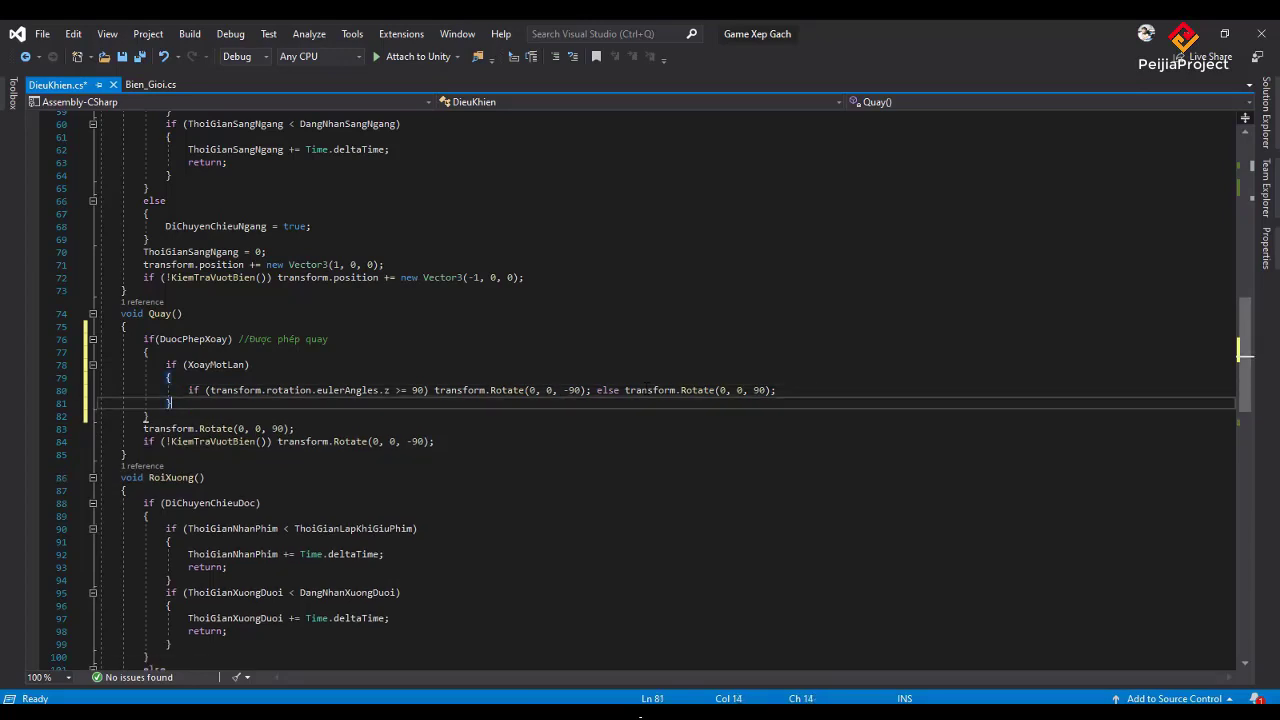
Add an else line after the if (XoayMotLan) block, deleting its auto-inserted braces
{"action": "key", "text": "Return"}
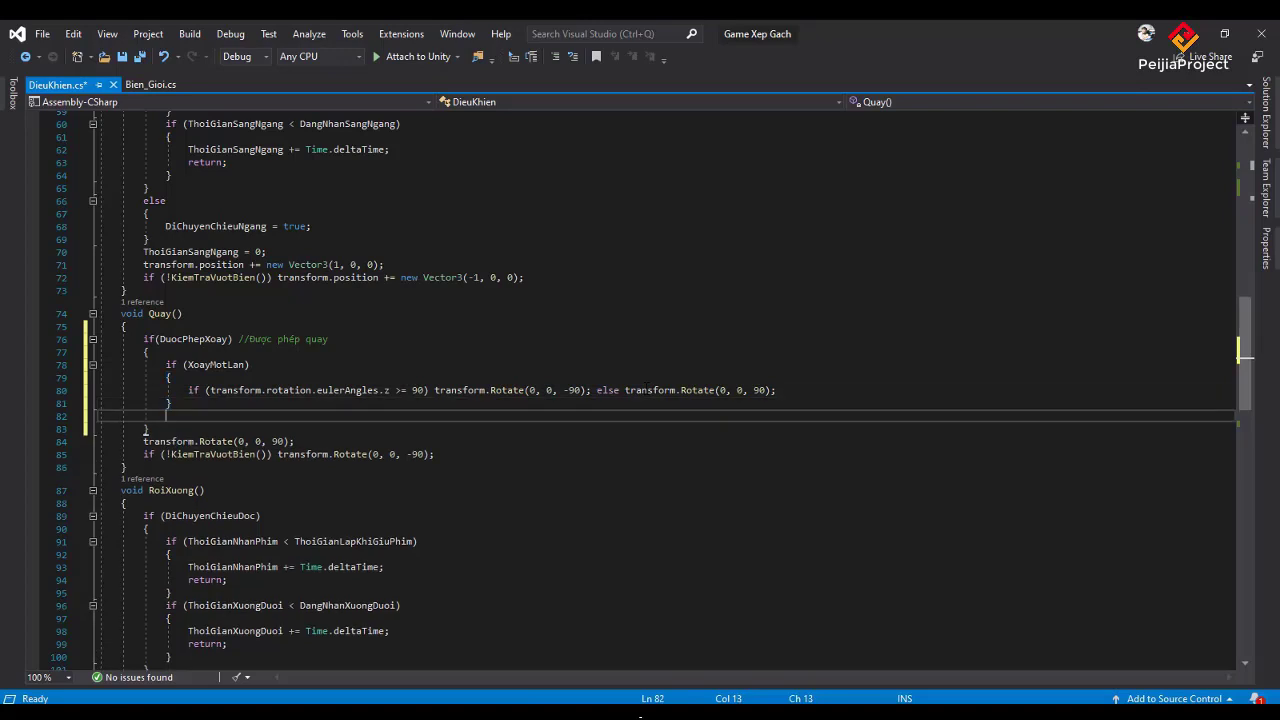
{"action": "type", "text": "else"}
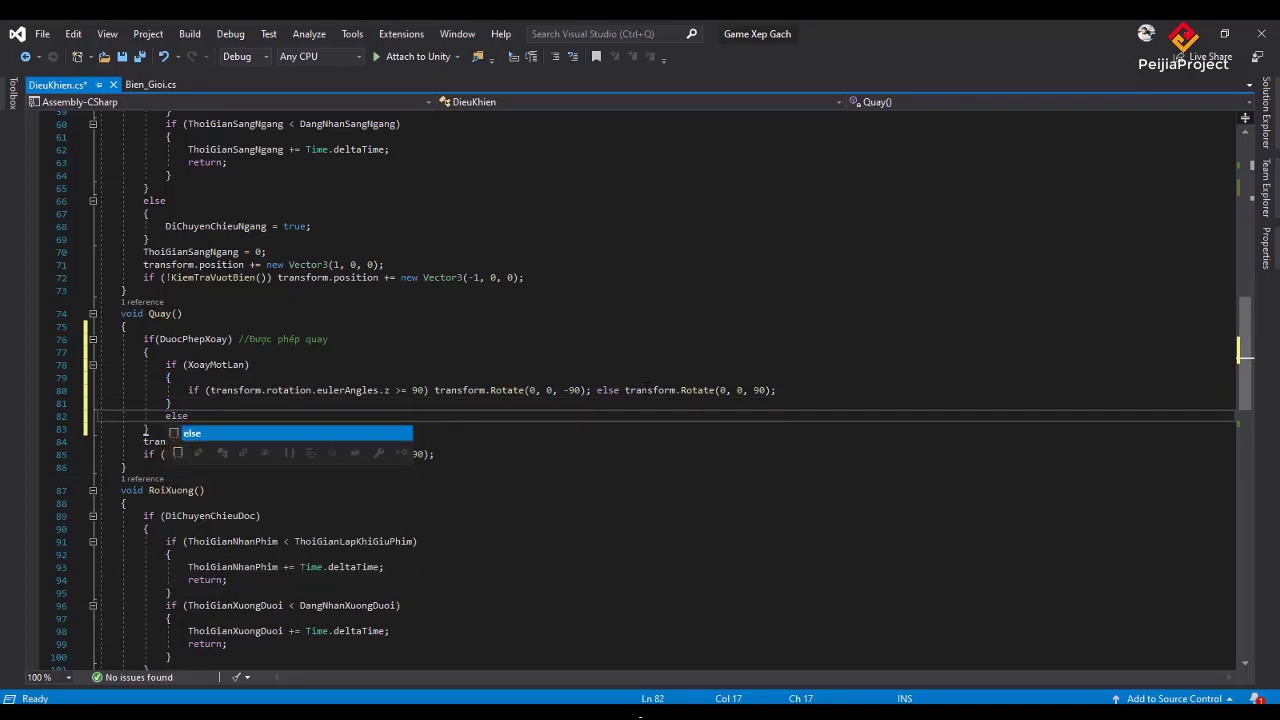
{"action": "type", "text": " {"}
{"action": "key", "text": "Return"}
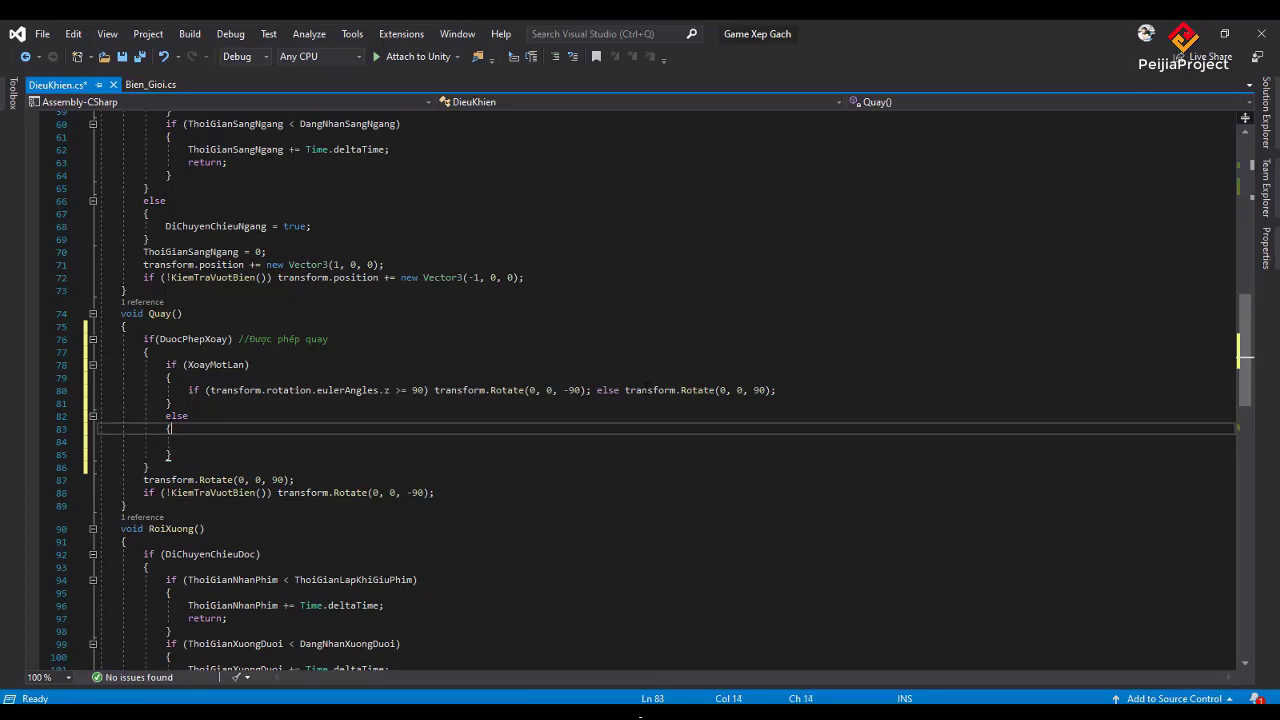
{"action": "key", "text": "shift+Down"}
{"action": "key", "text": "shift+Up"}
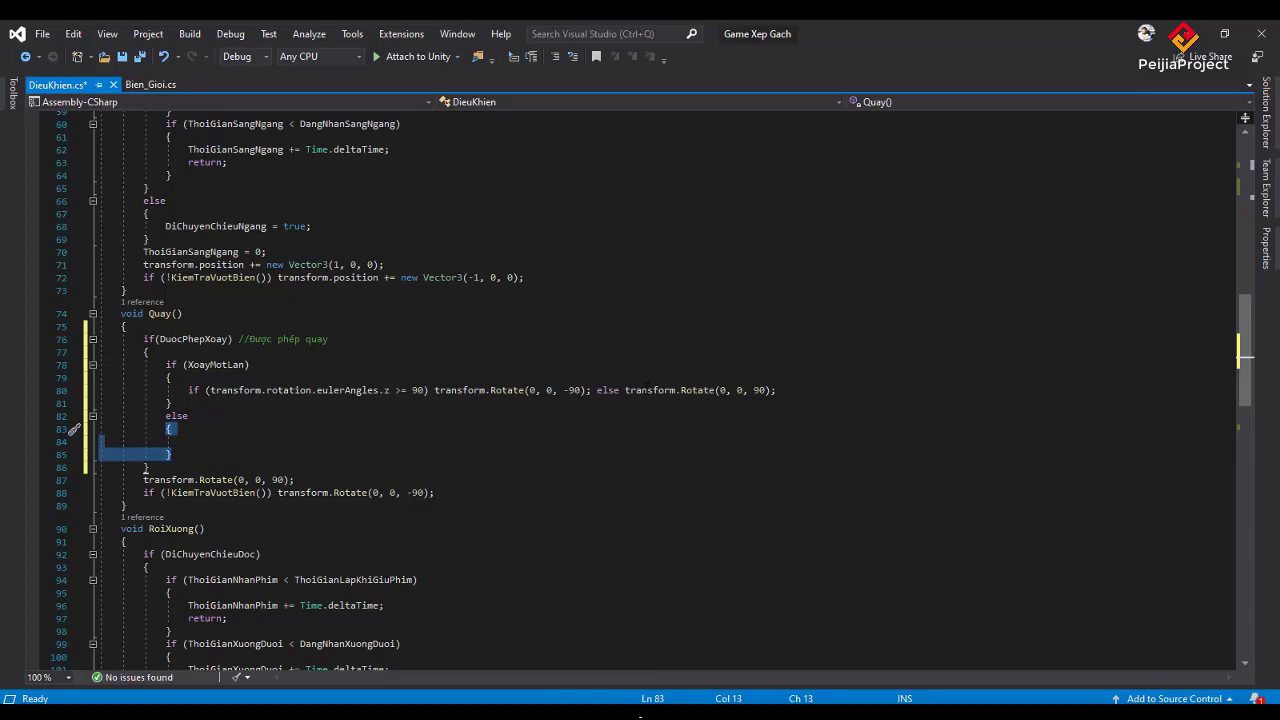
{"action": "key", "text": "BackSpace"}
{"action": "key", "text": "BackSpace"}
{"action": "key", "text": "Up"}
{"action": "key", "text": "End"}
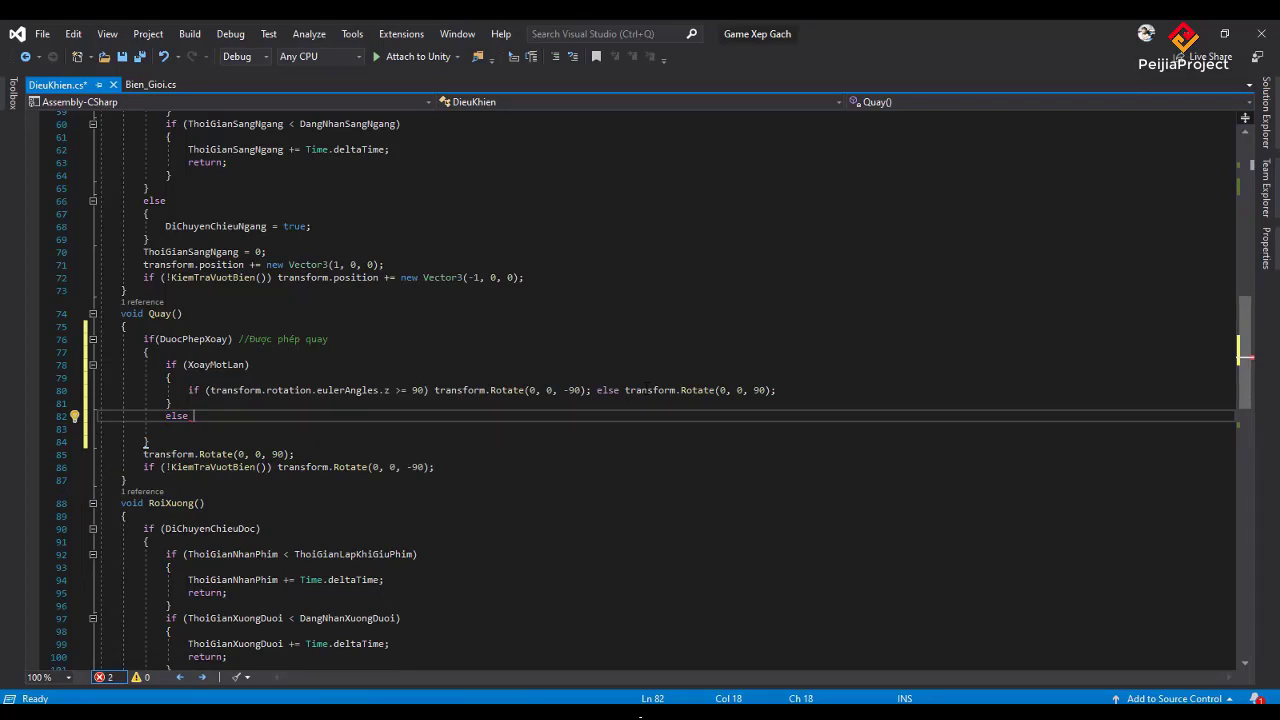
Complete the else with transform.Rotate(0, 0, 90); and trim the empty line's indent
{"action": "type", "text": "tra"}
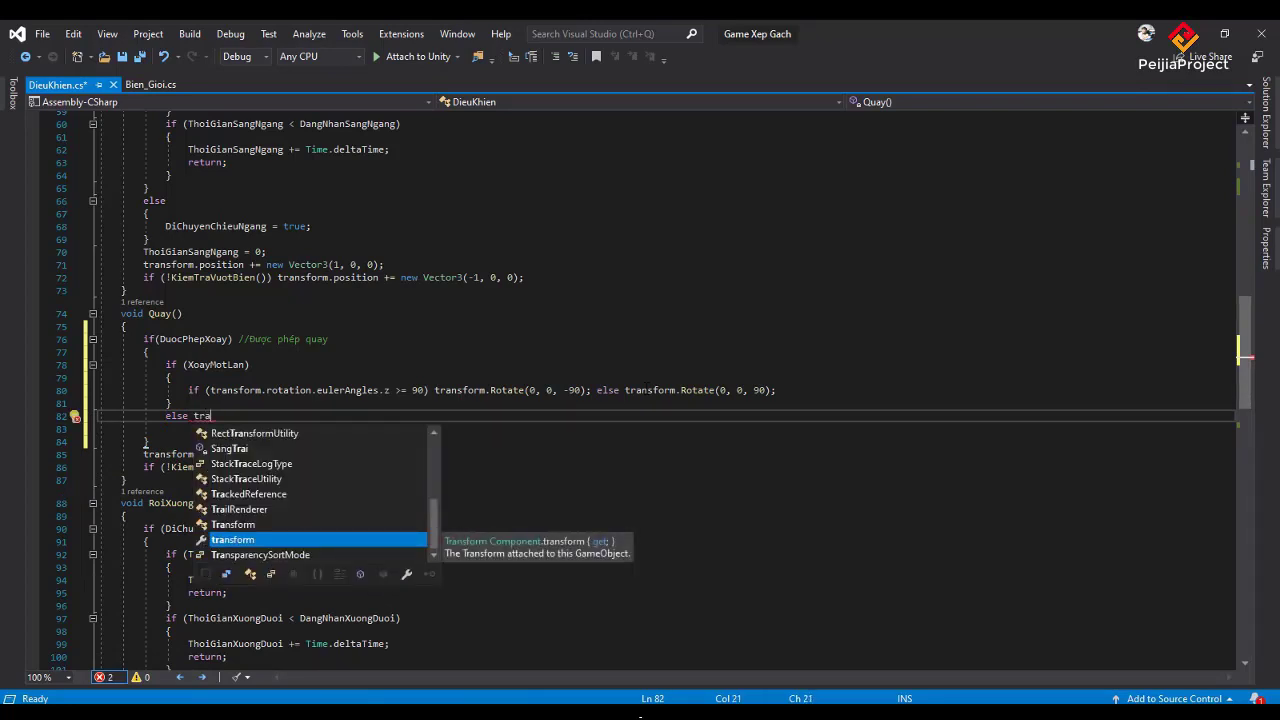
{"action": "type", "text": "nsform.r"}
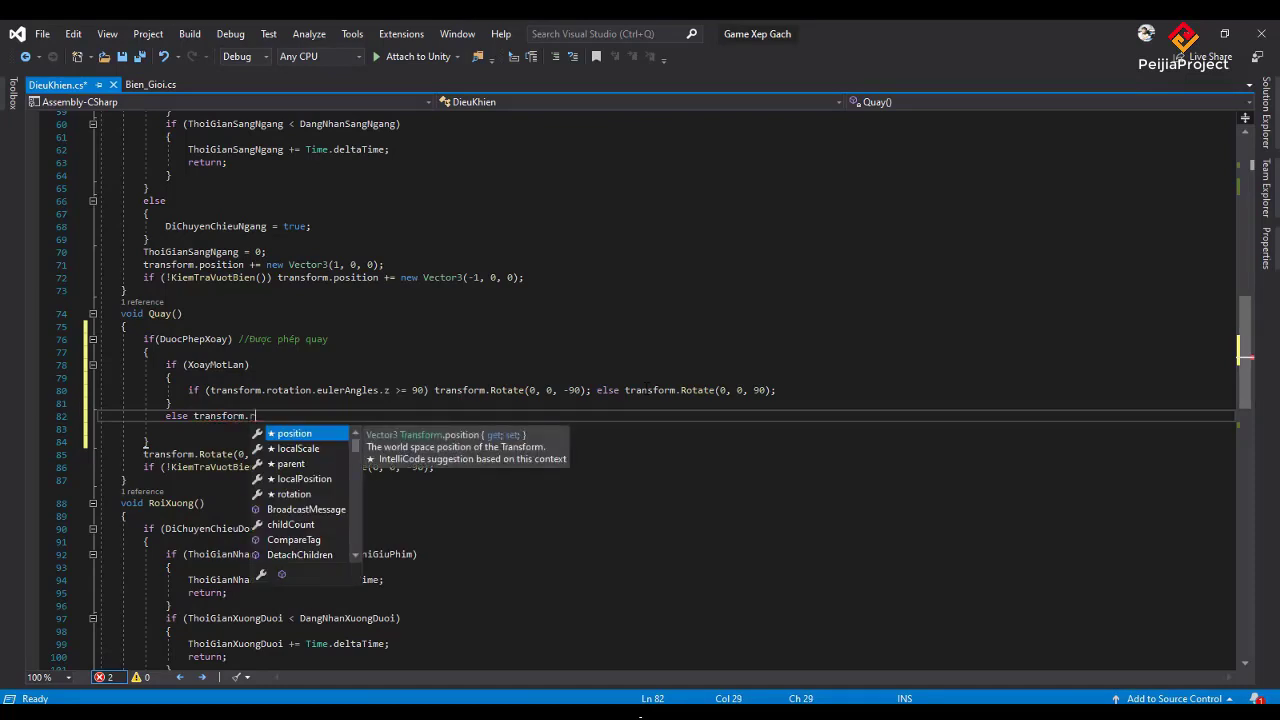
{"action": "key", "text": "Down"}
{"action": "key", "text": "Down"}
{"action": "key", "text": "Down"}
{"action": "type", "text": "Ro"}
{"action": "key", "text": "Tab"}
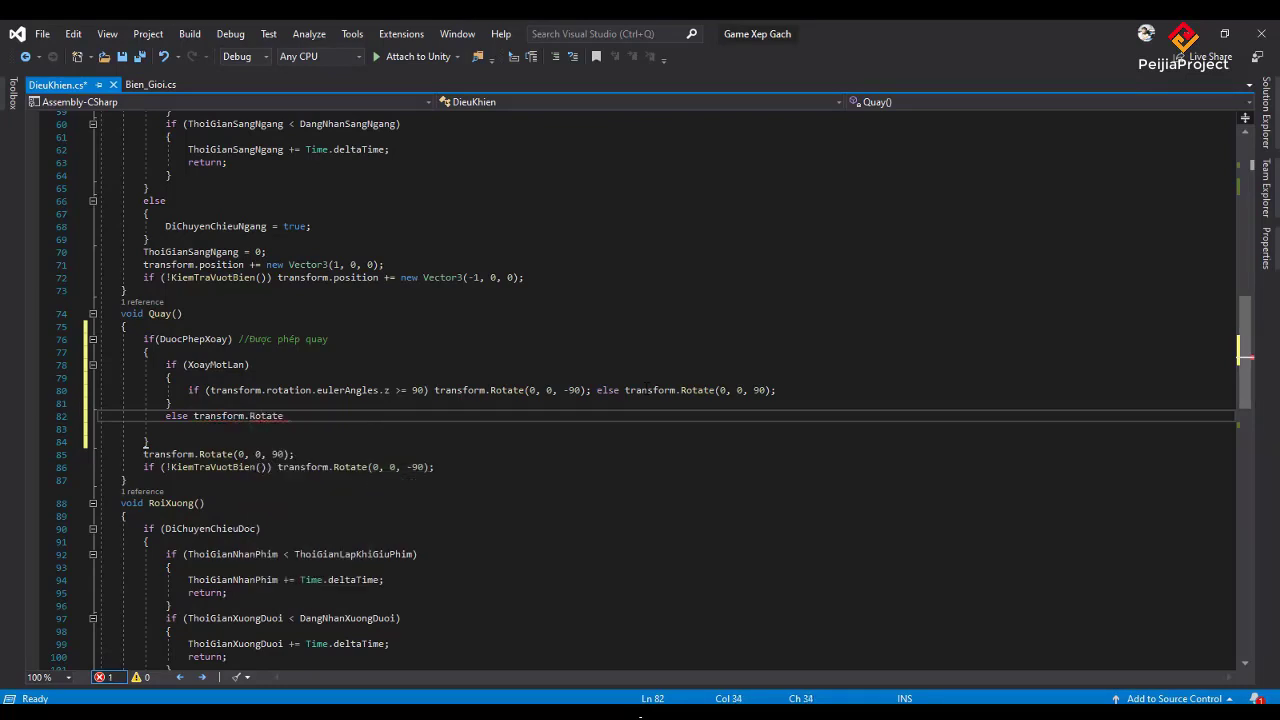
{"action": "type", "text": "(0"}
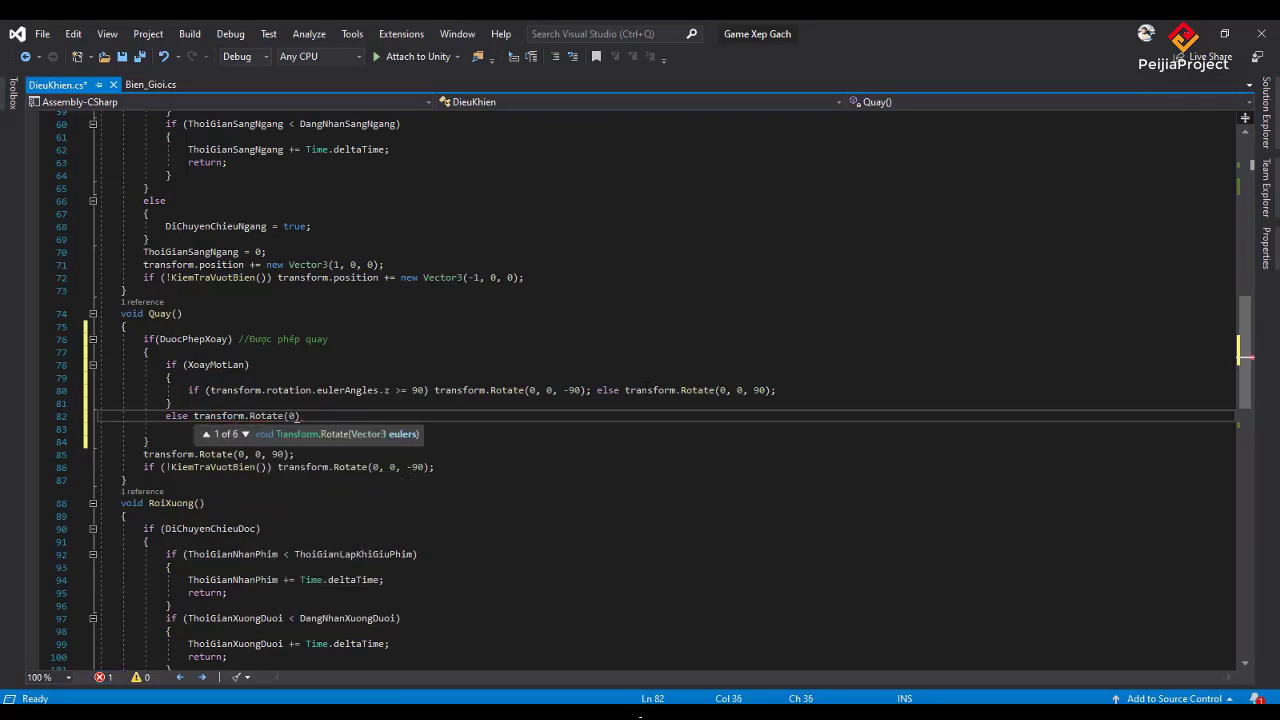
{"action": "type", "text": ",0,90"}
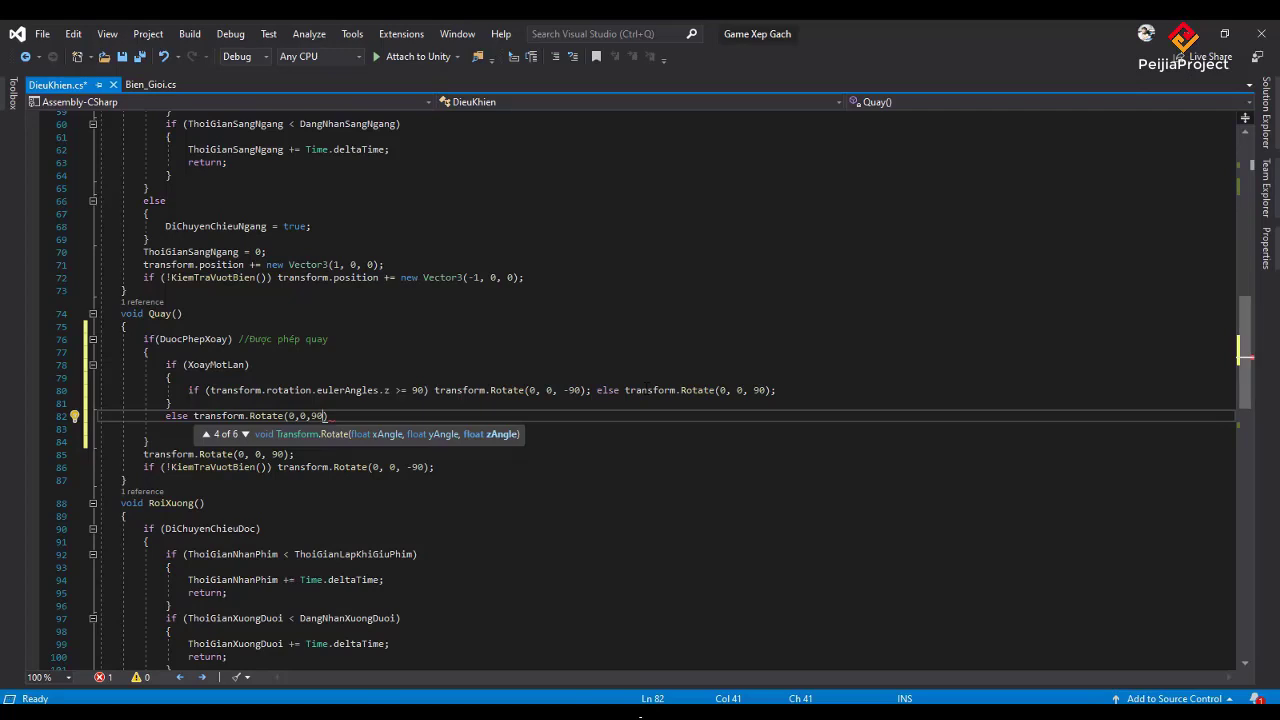
{"action": "type", "text": ")"}
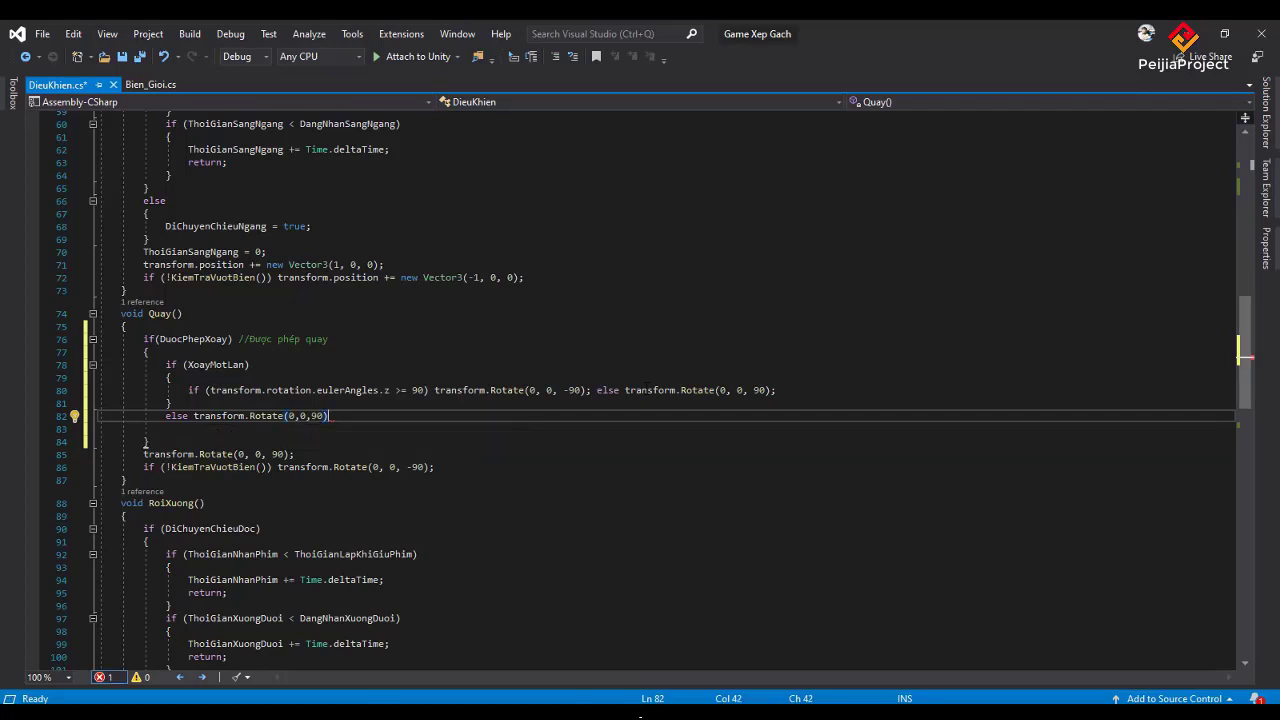
{"action": "type", "text": ";"}
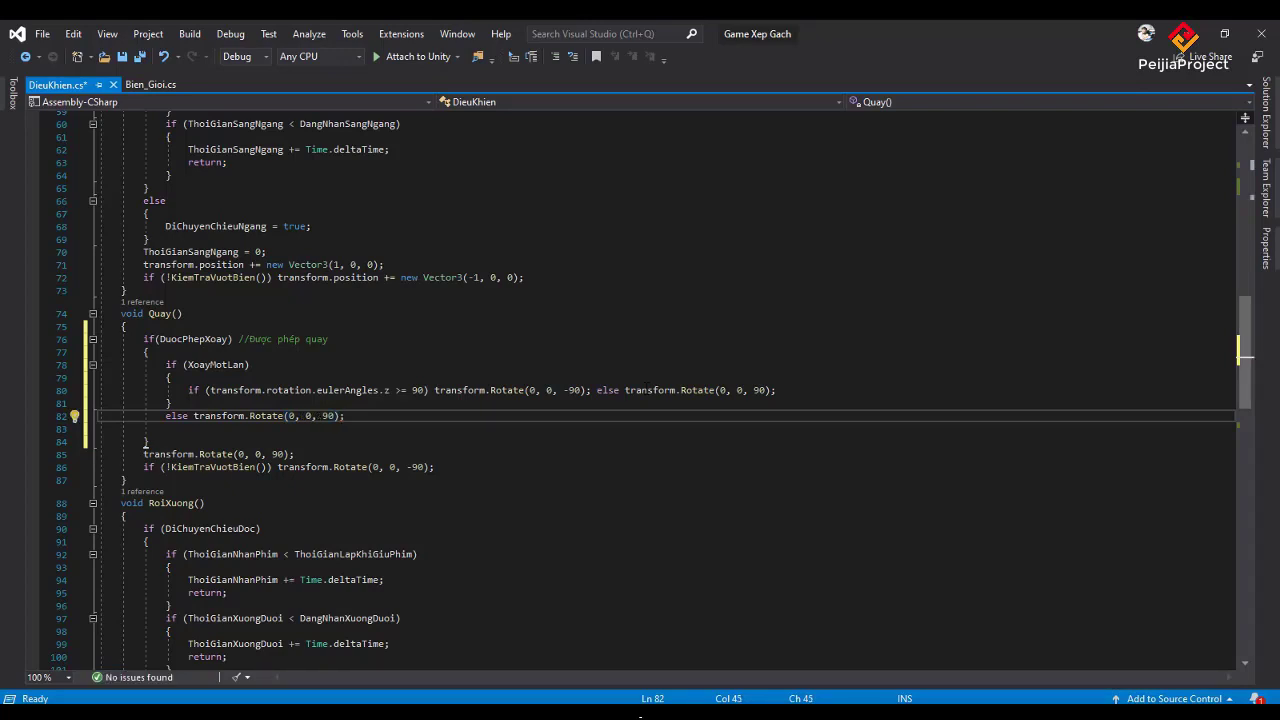
{"action": "key", "text": "Down"}
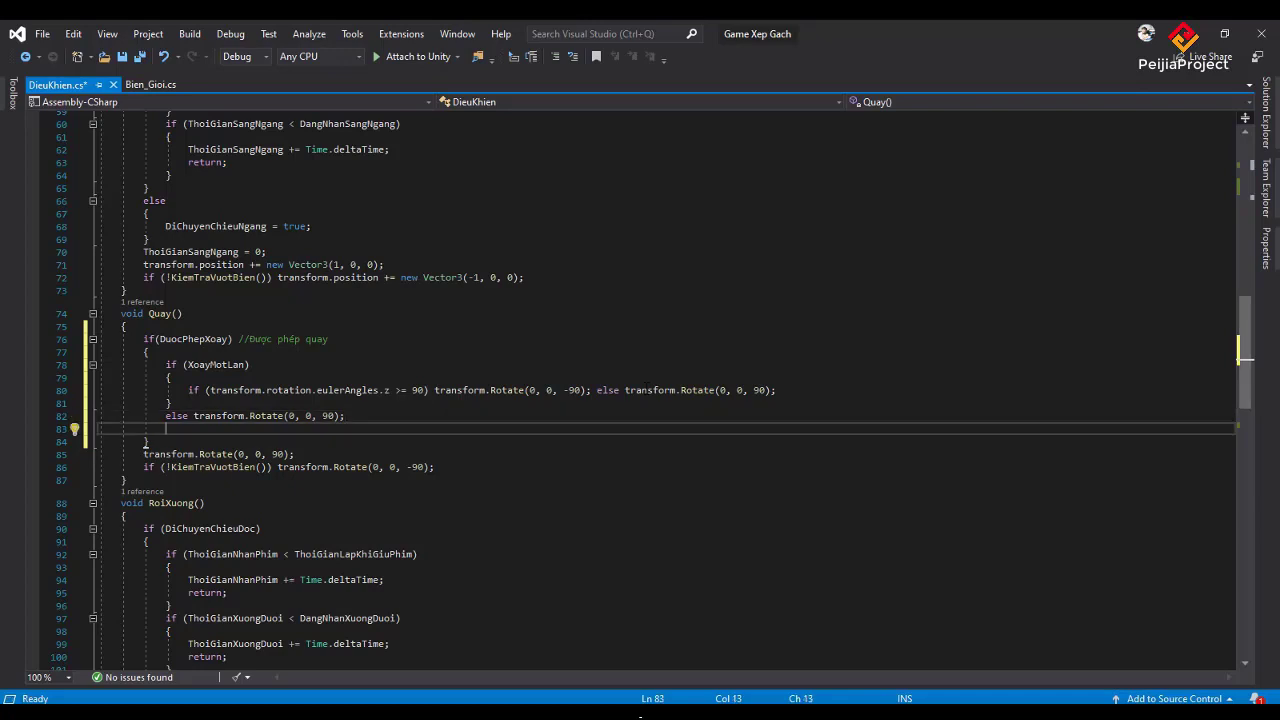
{"action": "key", "text": "BackSpace"}
{"action": "key", "text": "BackSpace"}
{"action": "key", "text": "BackSpace"}
Delete the unconditional transform.Rotate(0, 0, 90) line and save DieuKhien.cs
{"action": "key", "text": "Down"}
{"action": "key", "text": "Down"}
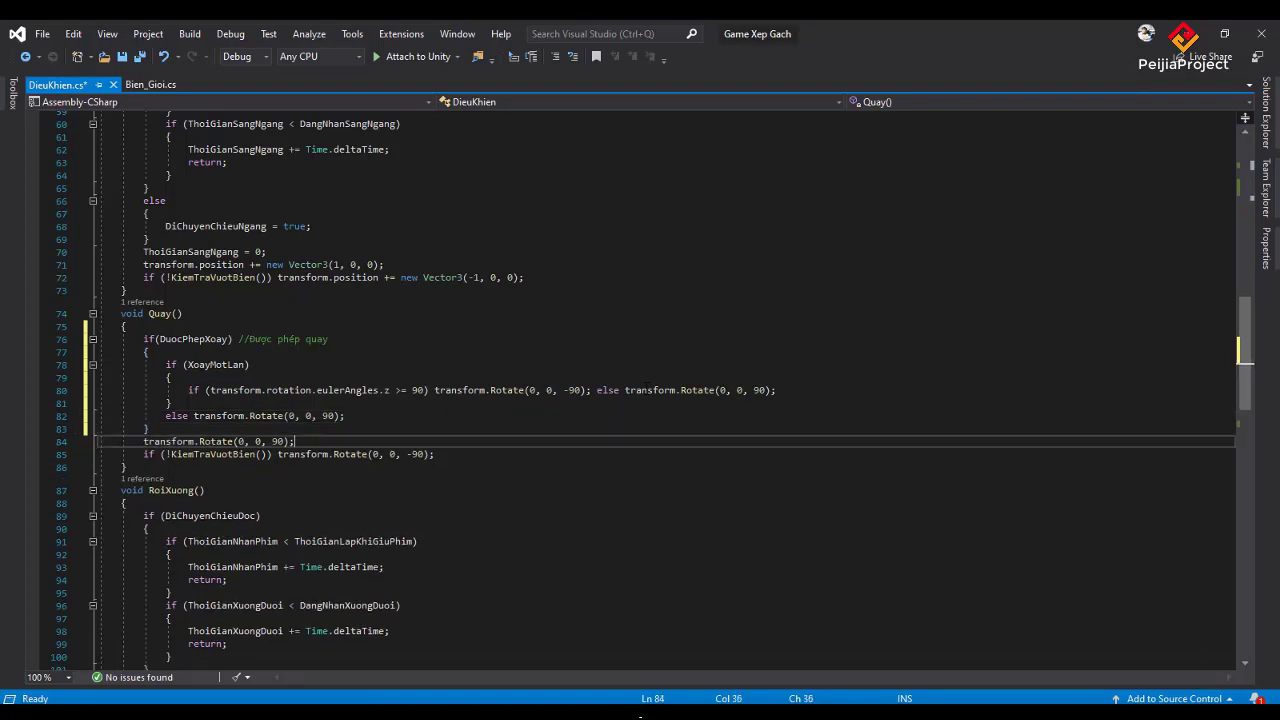
{"action": "key", "text": "shift+Home"}
{"action": "key", "text": "BackSpace"}
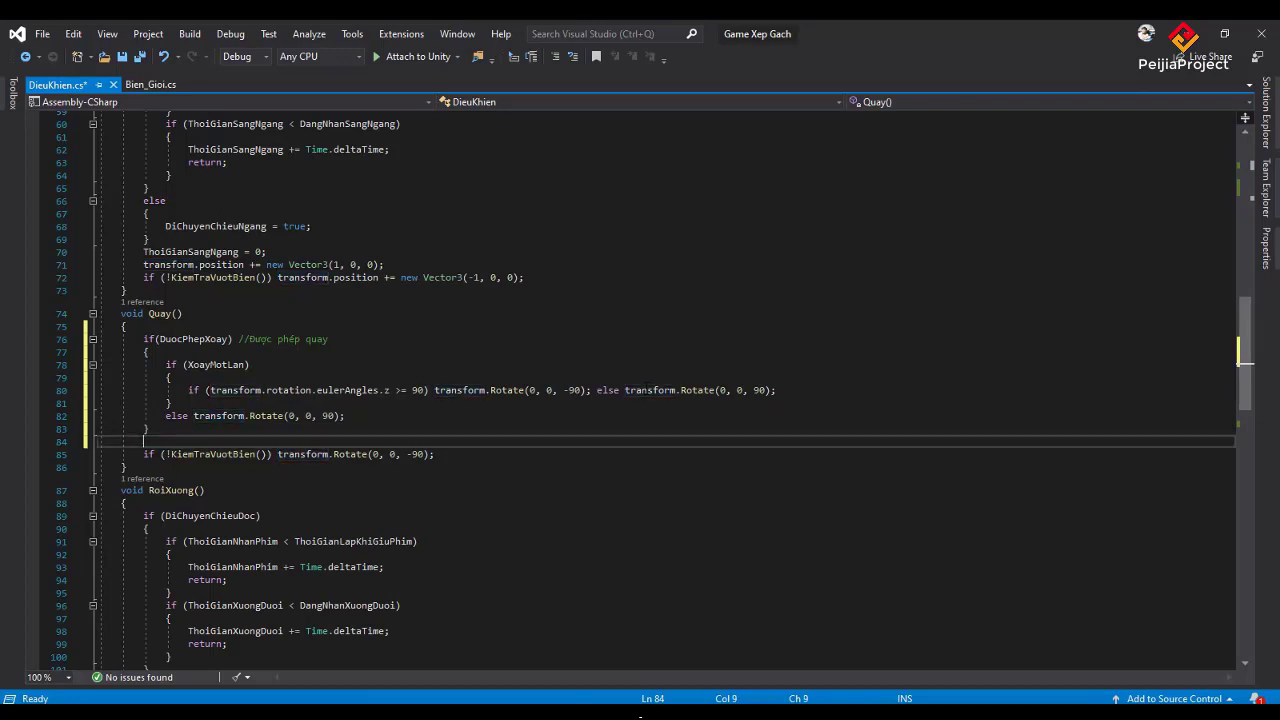
{"action": "key", "text": "BackSpace"}
{"action": "key", "text": "BackSpace"}
{"action": "key", "text": "BackSpace"}
{"action": "key", "text": "BackSpace"}
{"action": "key", "text": "BackSpace"}
{"action": "key", "text": "BackSpace"}
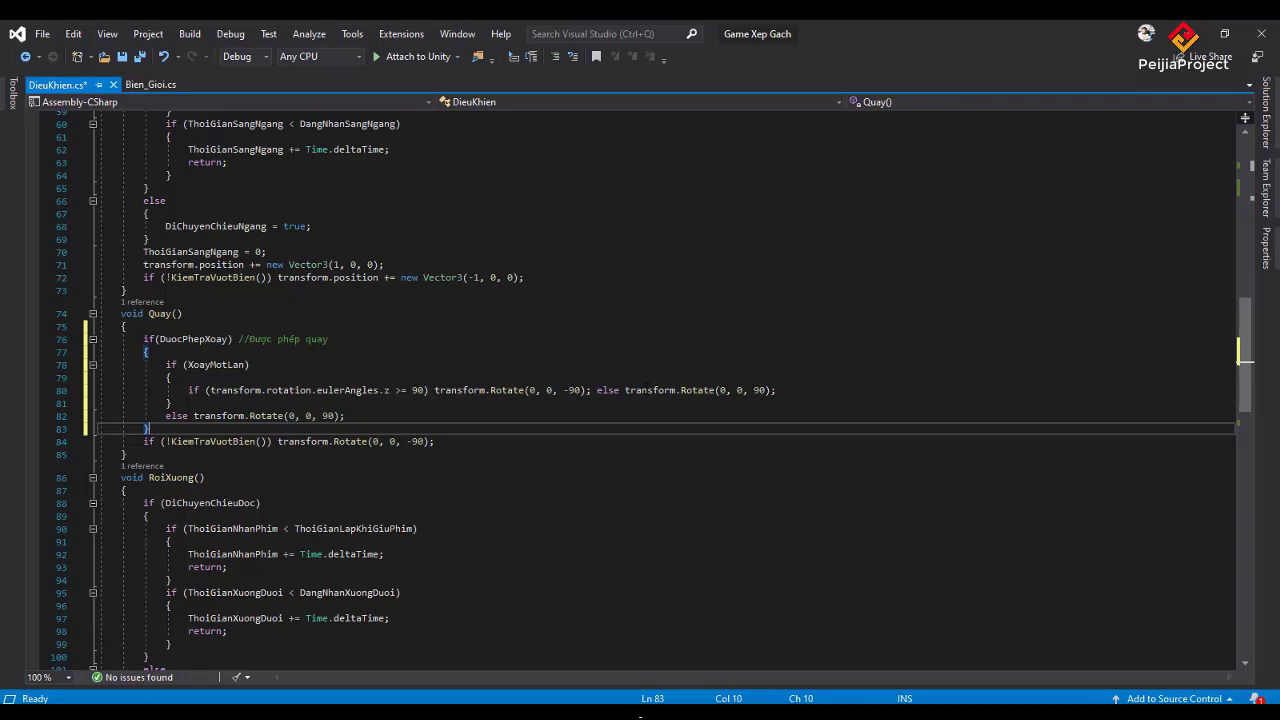
{"action": "key", "text": "ctrl+s"}
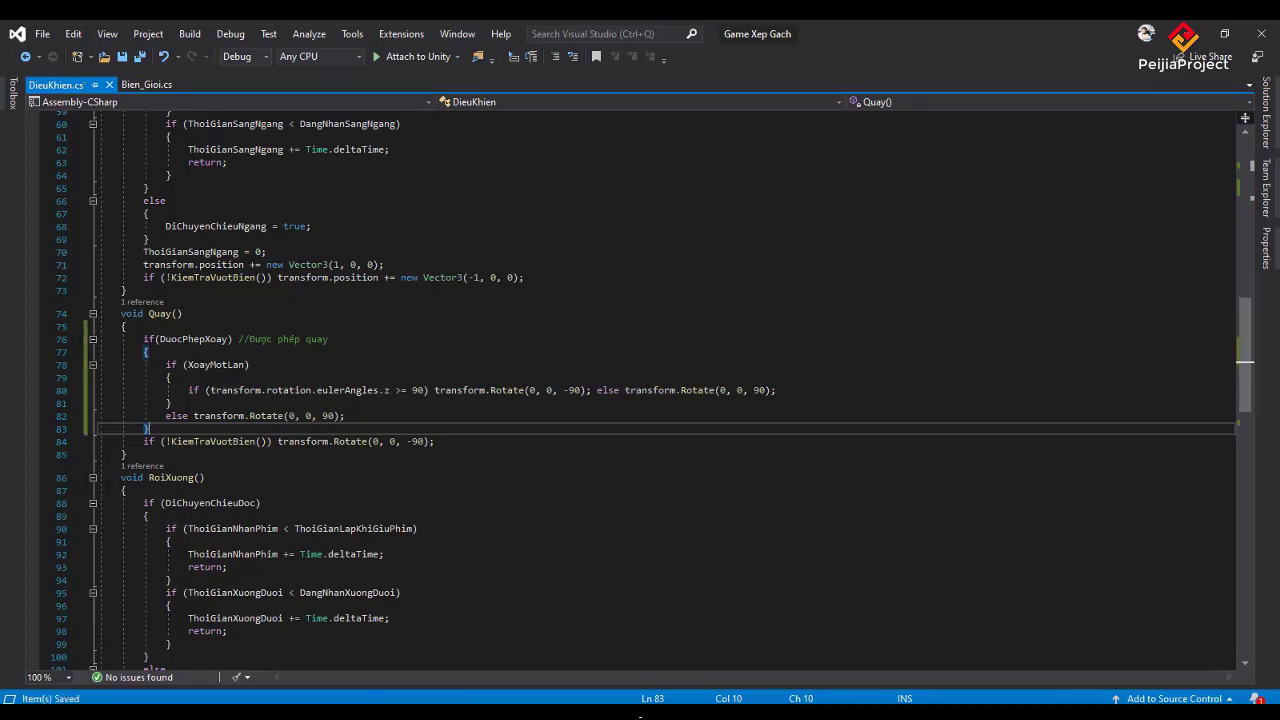
Enter Play mode in Unity and drop the rotated green J piece against the left wall
{"action": "key", "text": "alt+Tab"}
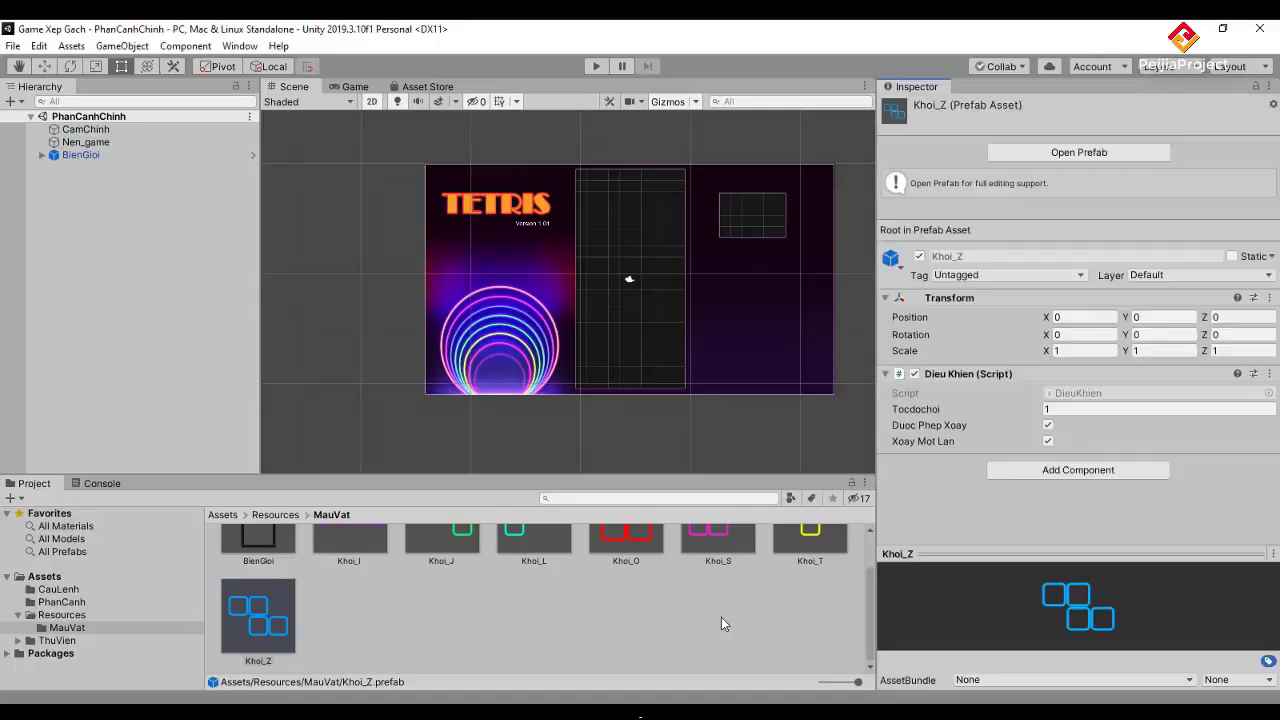
{"action": "left_click", "coordinate": [600, 67]}
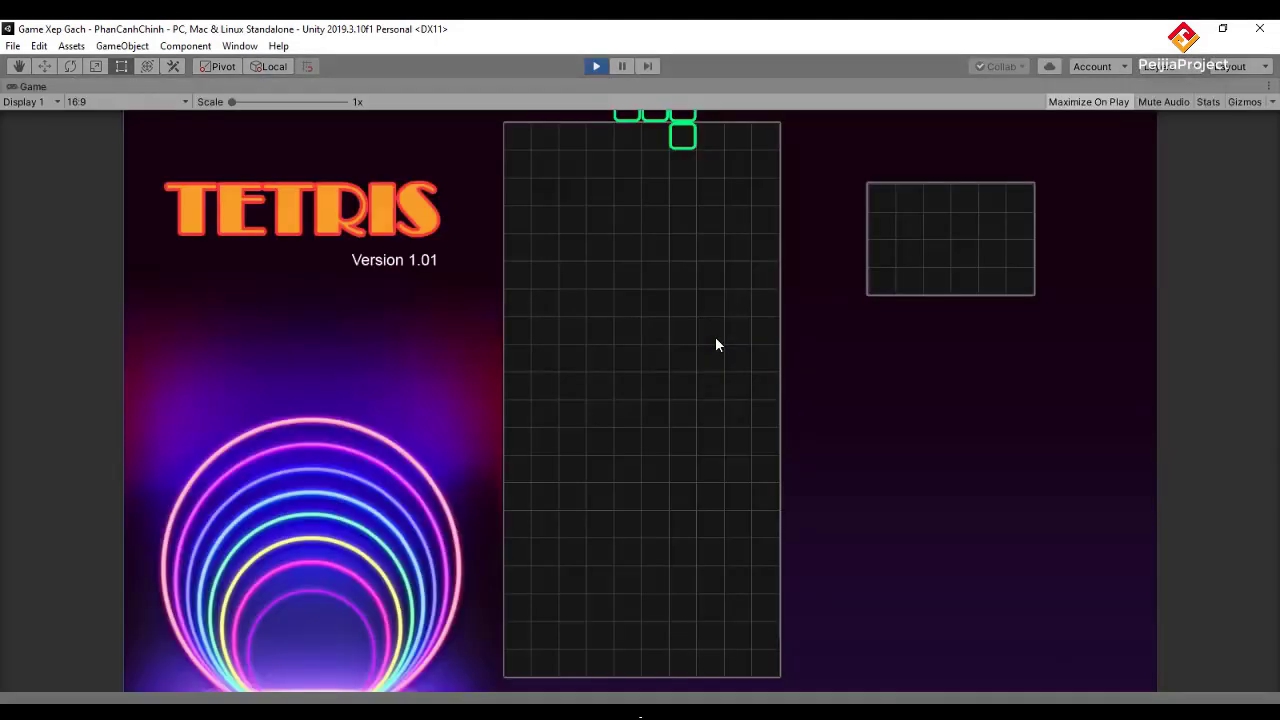
{"action": "key", "text": "Up"}
{"action": "key", "text": "Up"}
{"action": "key", "text": "Up"}
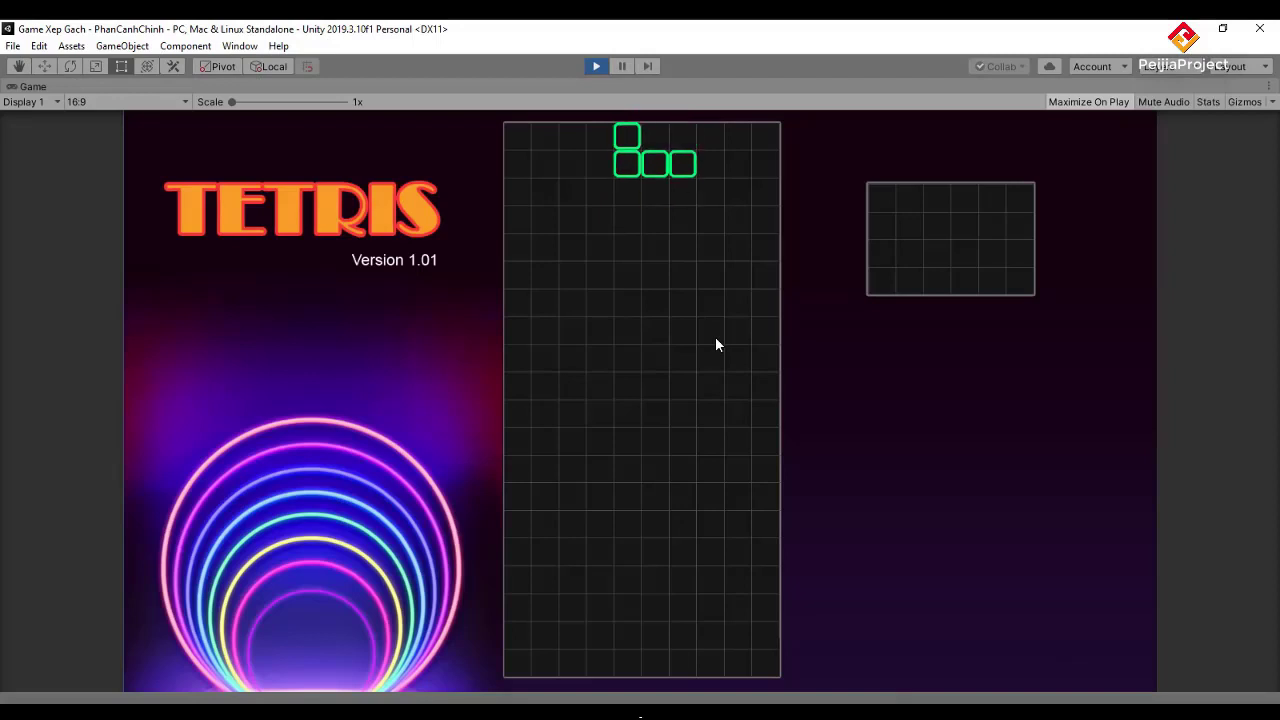
{"action": "key", "text": "Up"}
{"action": "key", "text": "Up"}
{"action": "key", "text": "Up"}
{"action": "key", "text": "Up"}
{"action": "key", "text": "Up"}
{"action": "key", "text": "Up"}
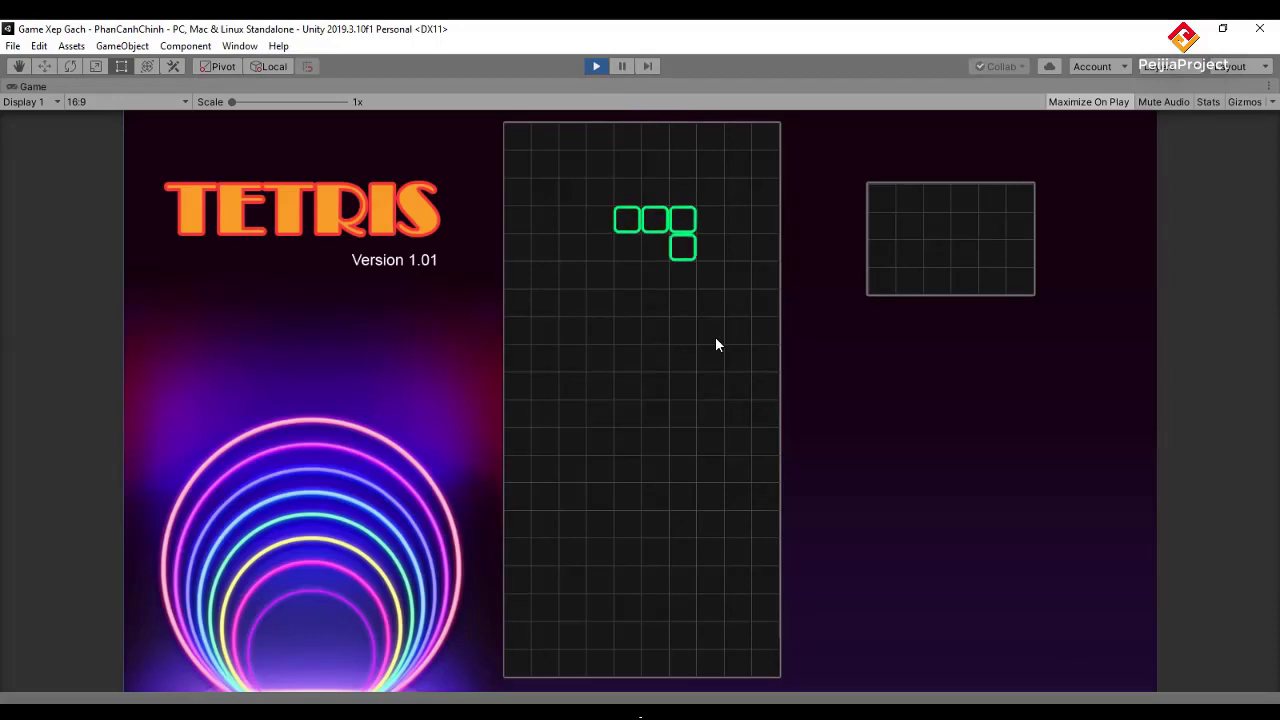
{"action": "key", "text": "Up"}
Rotate the purple I piece upright and drop it to the bottom
{"action": "key", "text": "Up"}
{"action": "key", "text": "Left"}
{"action": "key", "text": "Left"}
{"action": "key", "text": "Left"}
{"action": "key", "text": "Down"}
{"action": "key", "text": "Down"}
{"action": "key", "text": "Down"}
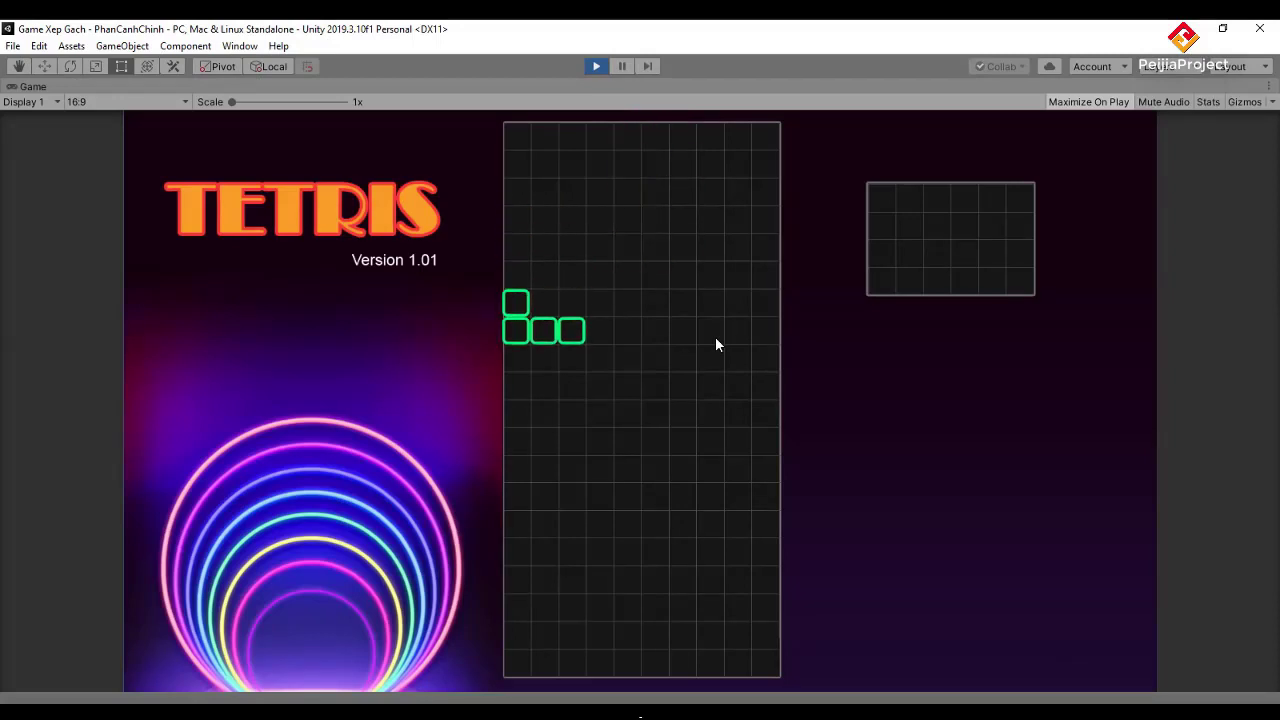
{"action": "key", "text": "space"}
{"action": "key", "text": "Up"}
{"action": "key", "text": "Up"}
{"action": "key", "text": "Up"}
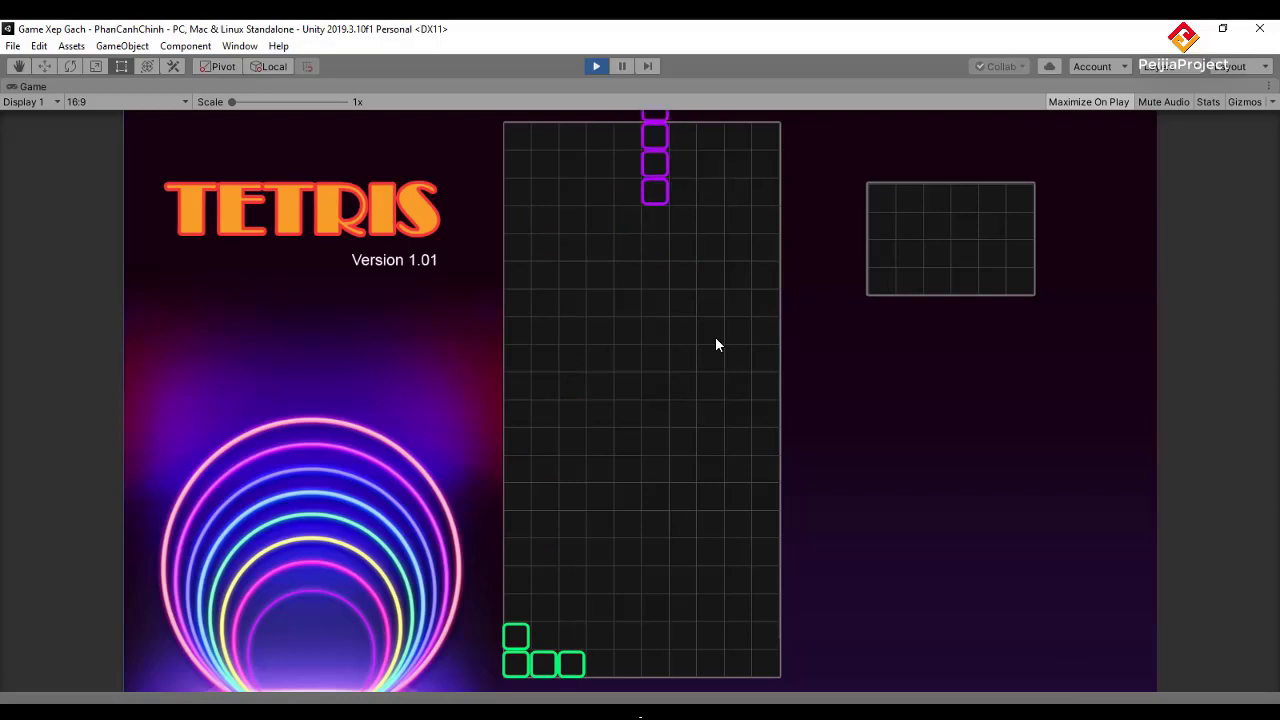
{"action": "key", "text": "Up"}
{"action": "key", "text": "Up"}
{"action": "key", "text": "Up"}
{"action": "key", "text": "Up"}
{"action": "key", "text": "Up"}
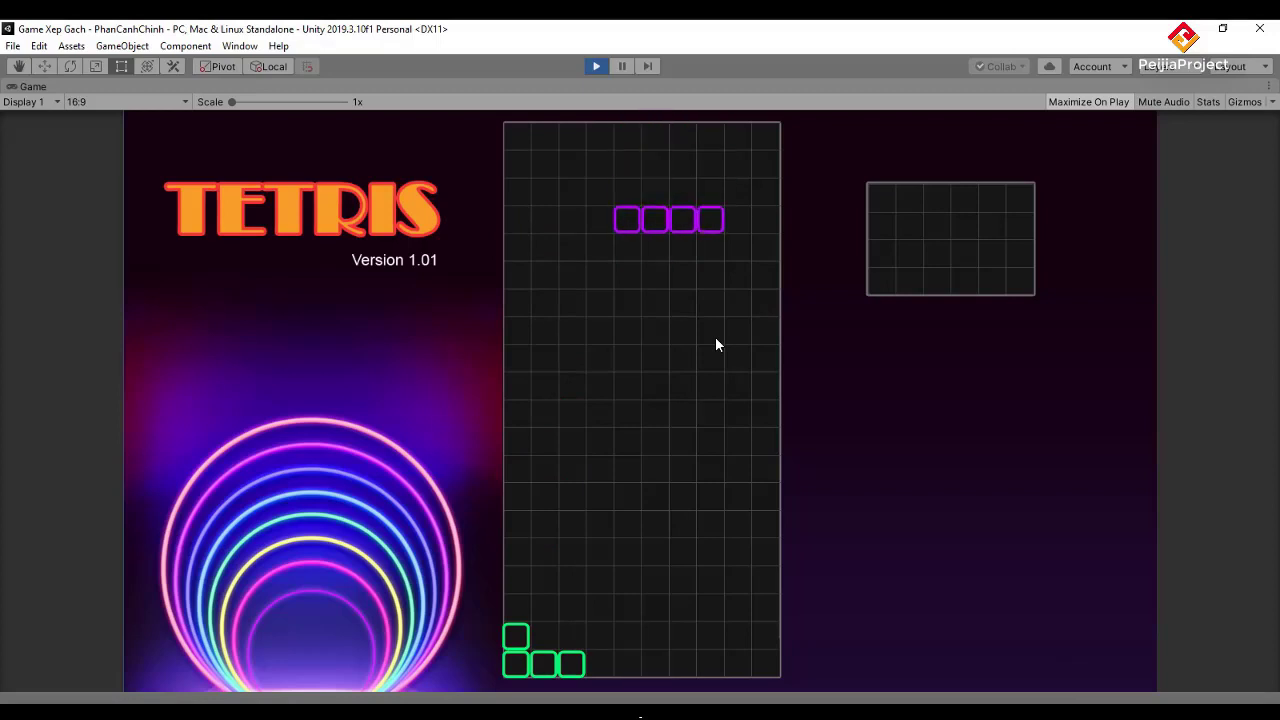
{"action": "key", "text": "Up"}
{"action": "key", "text": "Up"}
{"action": "key", "text": "Up"}
{"action": "key", "text": "Up"}
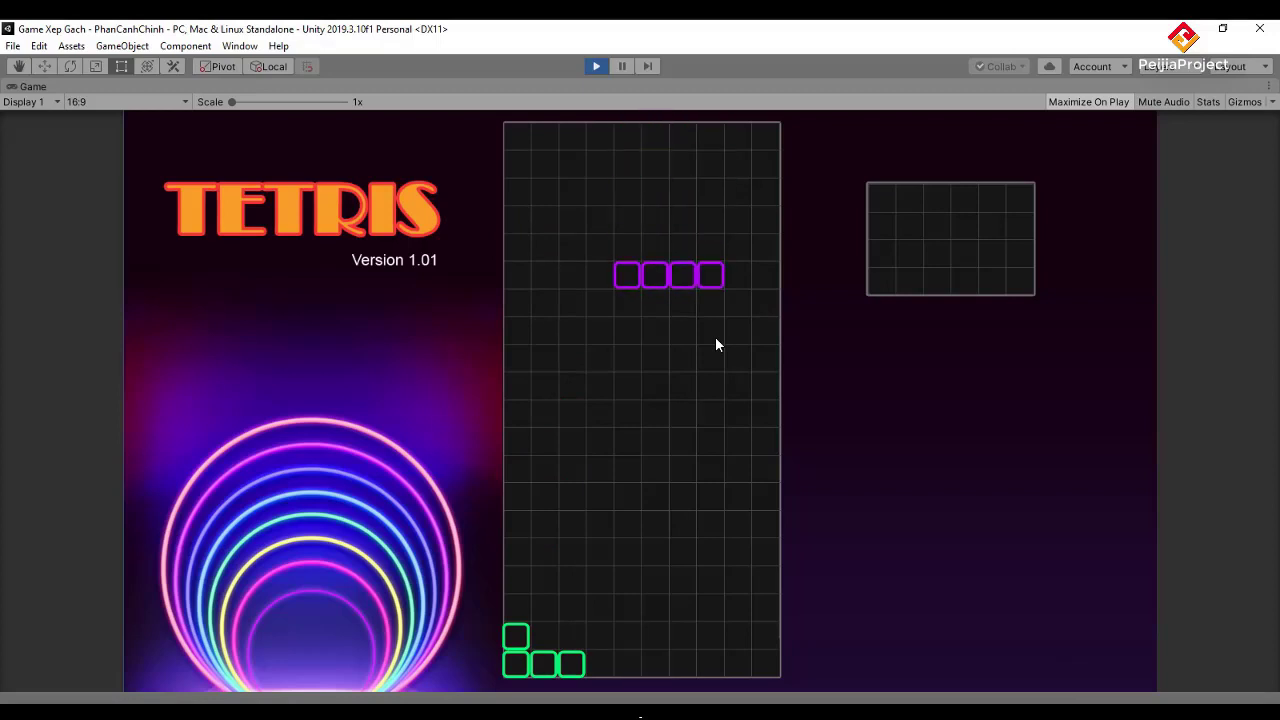
{"action": "key", "text": "Up"}
{"action": "key", "text": "Left"}
{"action": "key", "text": "Left"}
{"action": "key", "text": "Left"}
{"action": "key", "text": "Right"}
{"action": "key", "text": "space"}
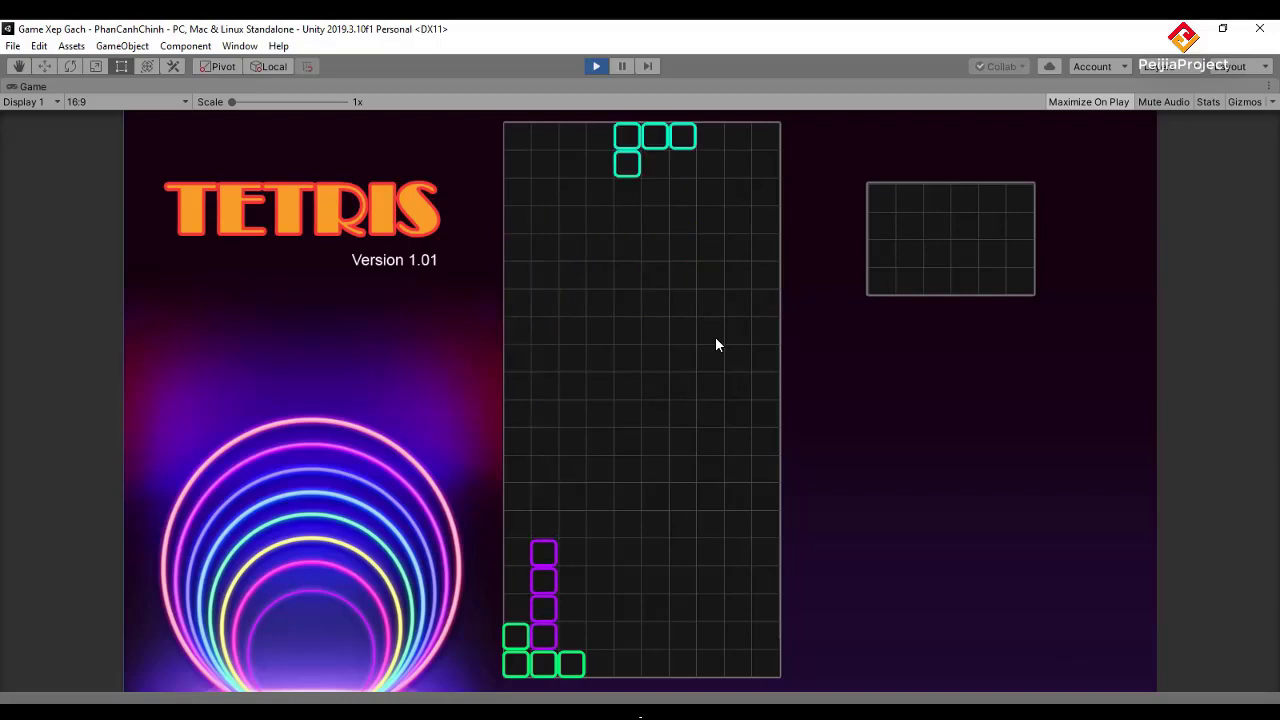
Drop the cyan L piece one column left, then move the red square left onto the stack
{"action": "key", "text": "Up"}
{"action": "key", "text": "Up"}
{"action": "key", "text": "Left"}
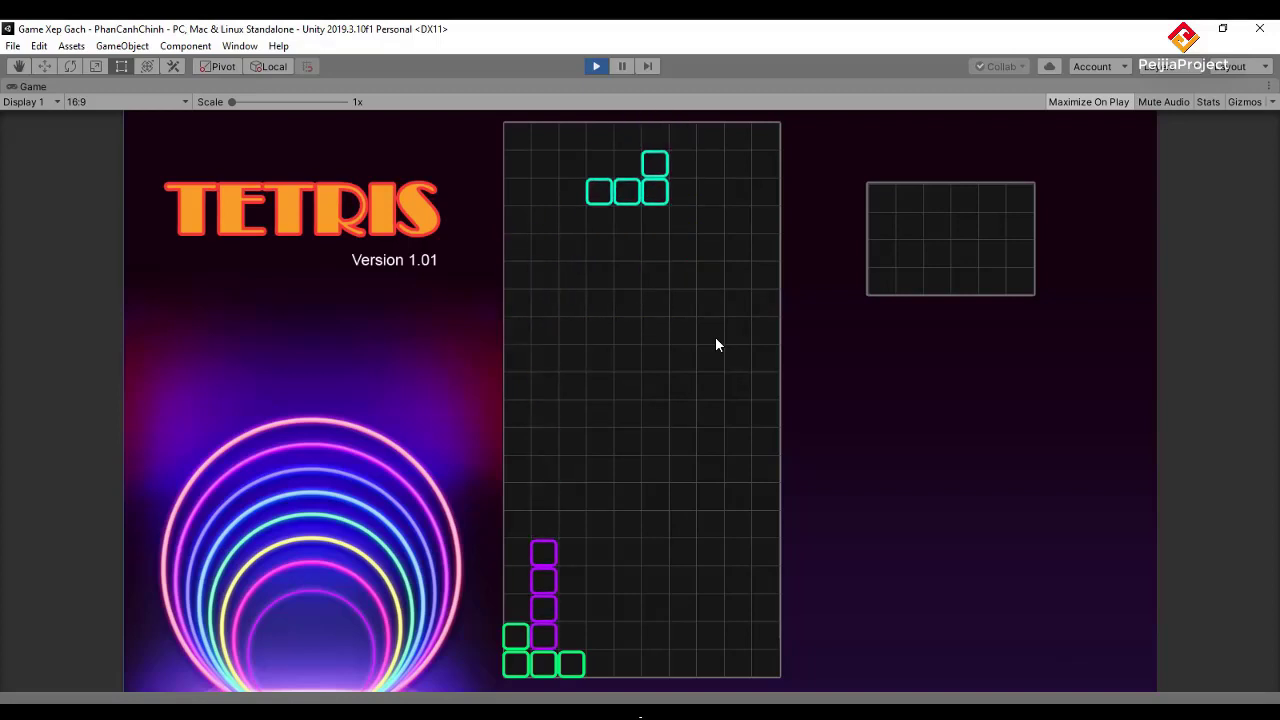
{"action": "key", "text": "space"}
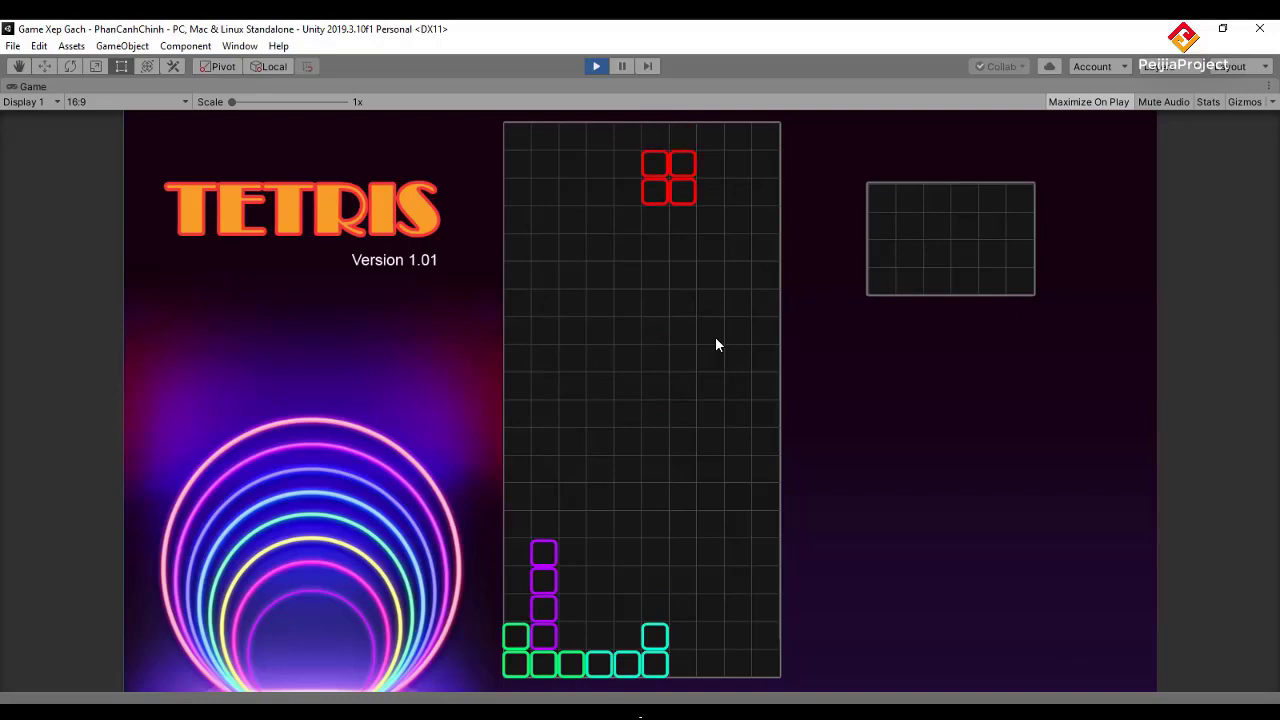
{"action": "key", "text": "Down"}
{"action": "key", "text": "Down"}
{"action": "key", "text": "Down"}
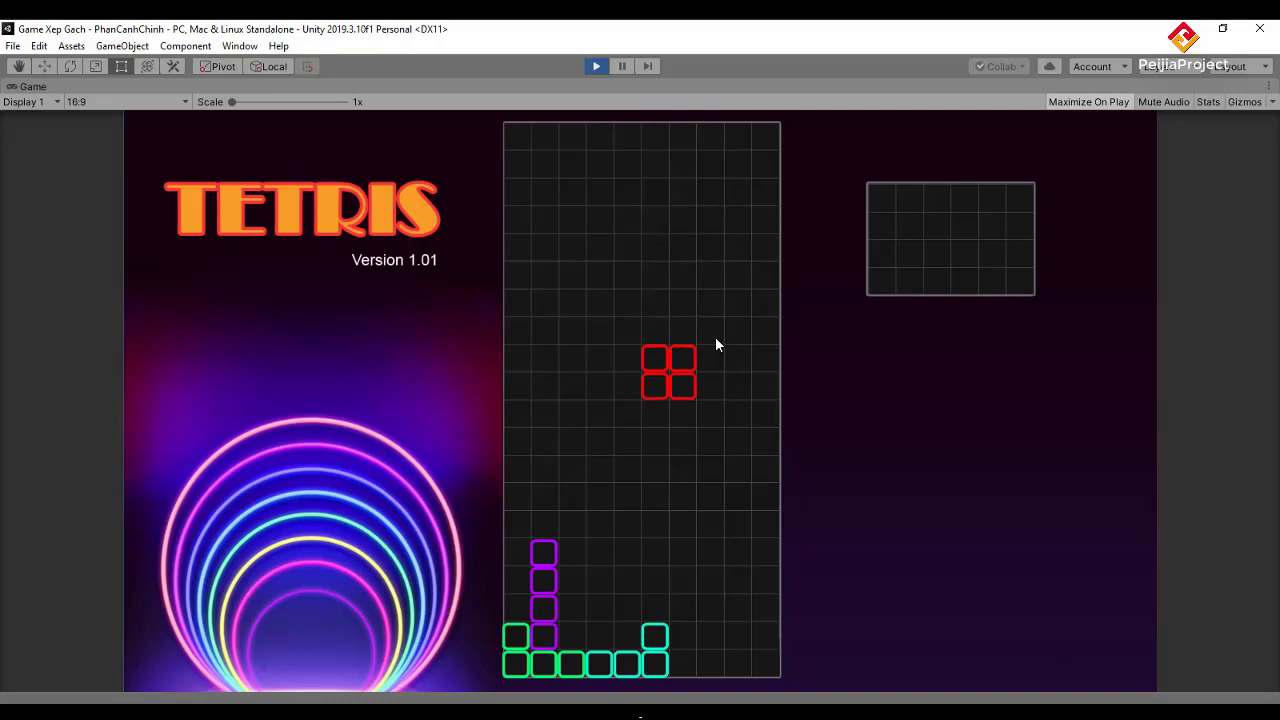
{"action": "key", "text": "Left"}
{"action": "key", "text": "Left"}
{"action": "key", "text": "Left"}
{"action": "key", "text": "Down"}
{"action": "key", "text": "Down"}
{"action": "key", "text": "Down"}
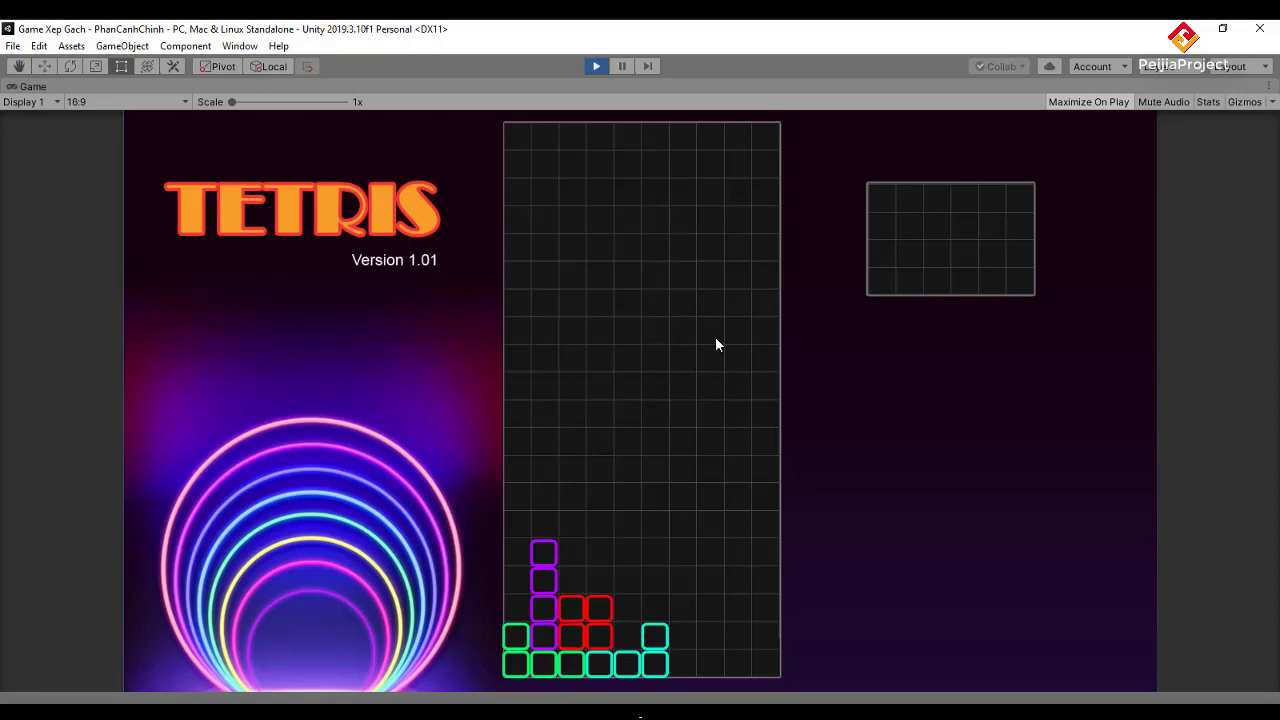
Flip and place the green J piece, then drop the upright blue Z piece
{"action": "key", "text": "Up"}
{"action": "key", "text": "Up"}
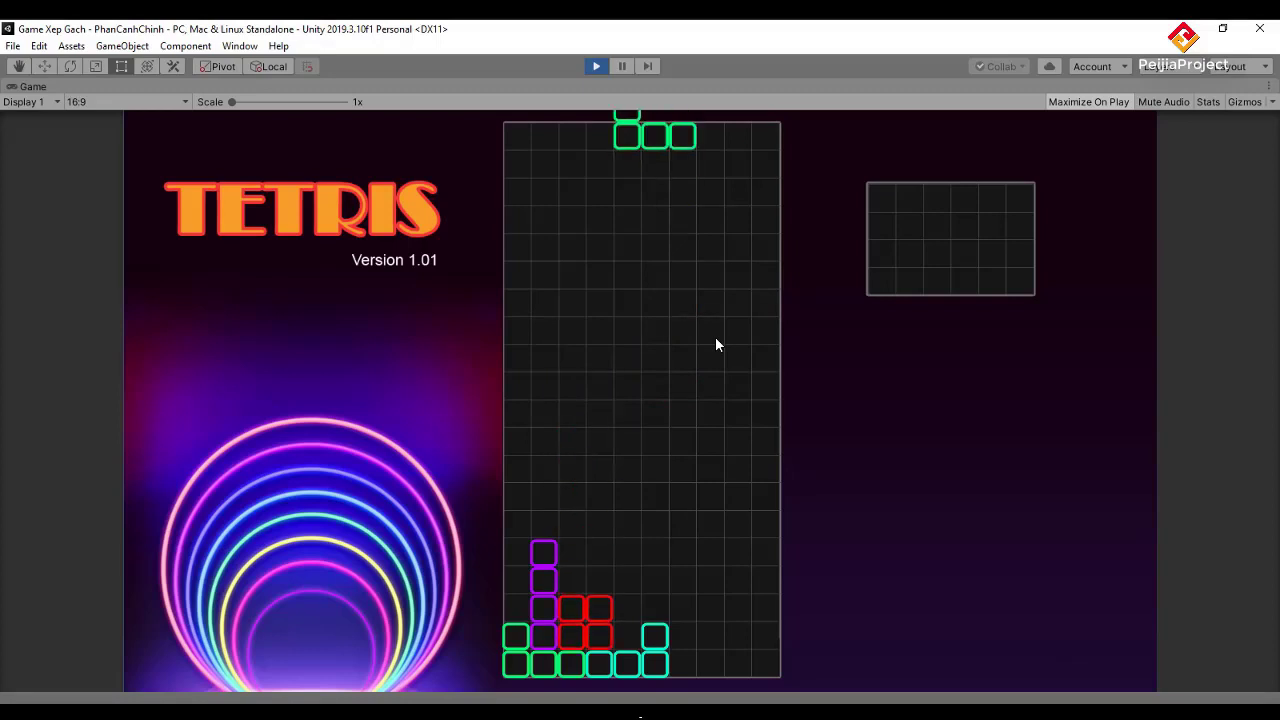
{"action": "key", "text": "Right"}
{"action": "key", "text": "Right"}
{"action": "key", "text": "Right"}
{"action": "key", "text": "Left"}
{"action": "key", "text": "Down"}
{"action": "key", "text": "Down"}
{"action": "key", "text": "Down"}
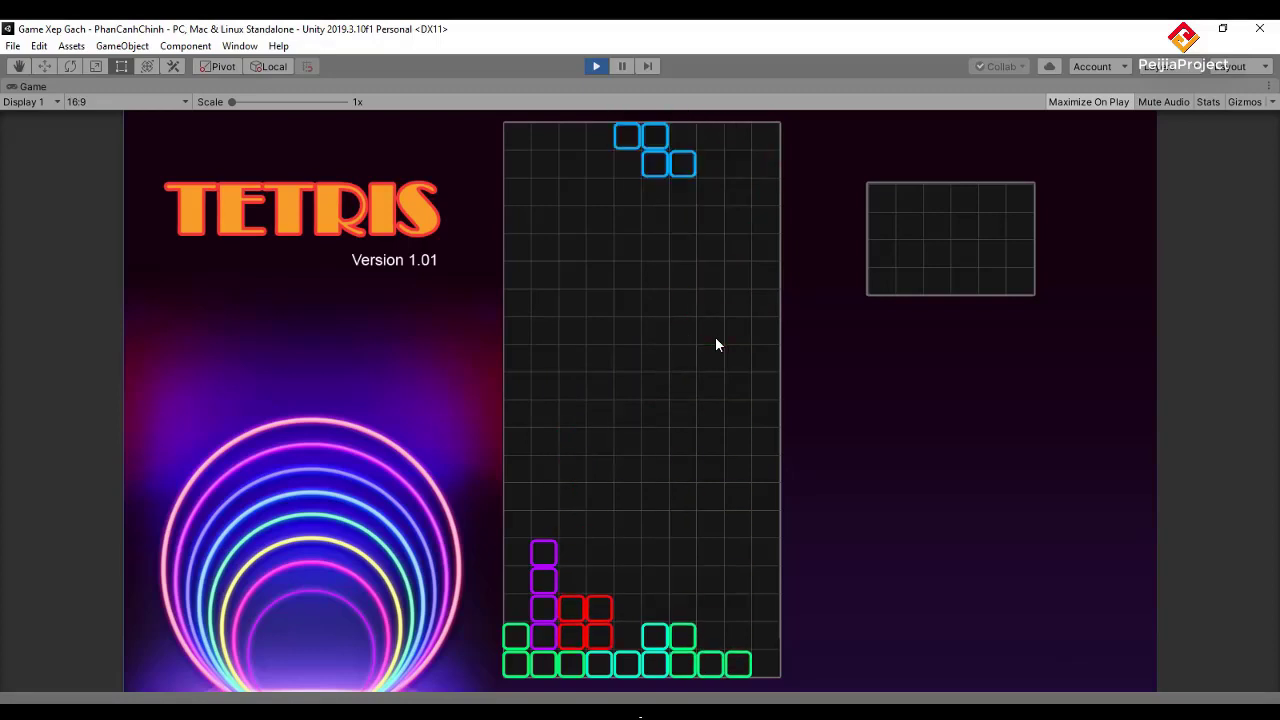
{"action": "key", "text": "Up"}
{"action": "key", "text": "Left"}
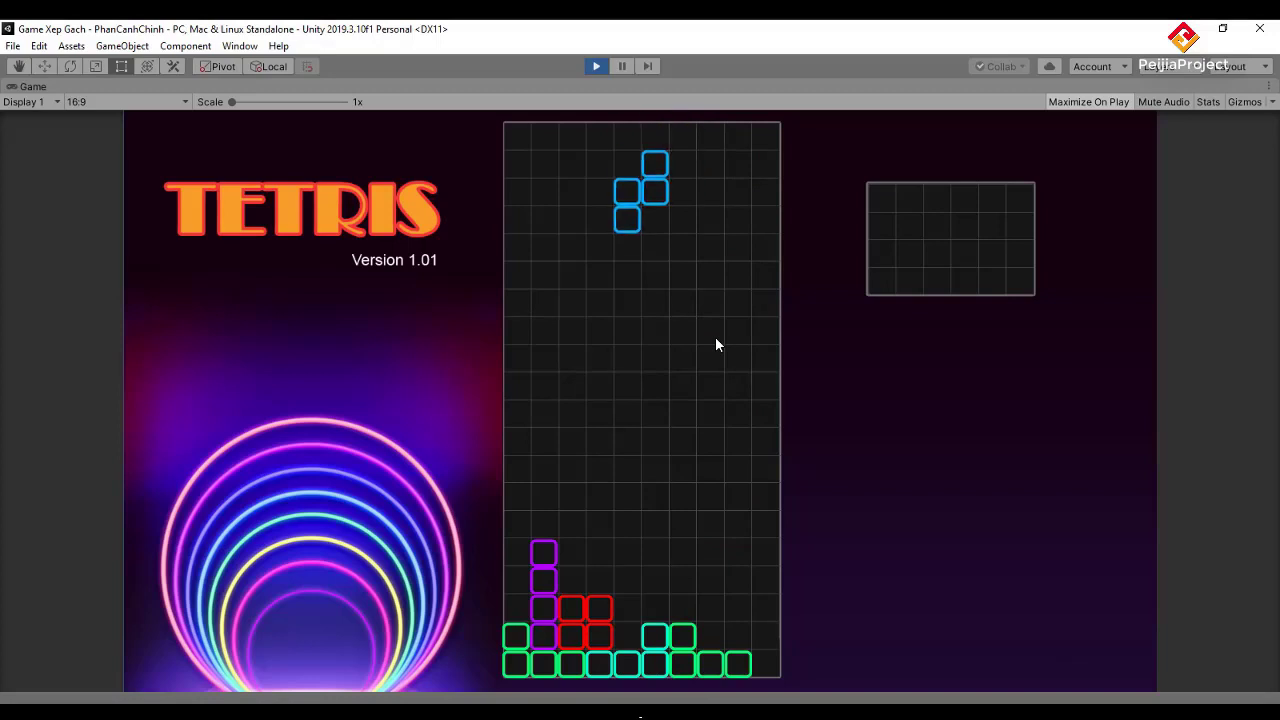
{"action": "key", "text": "Down"}
{"action": "key", "text": "Down"}
{"action": "key", "text": "Down"}
Position the magenta S piece and drop a flattened cyan L piece on the left
{"action": "key", "text": "Down"}
{"action": "key", "text": "Up"}
{"action": "key", "text": "Right"}
{"action": "key", "text": "Right"}
{"action": "key", "text": "Right"}
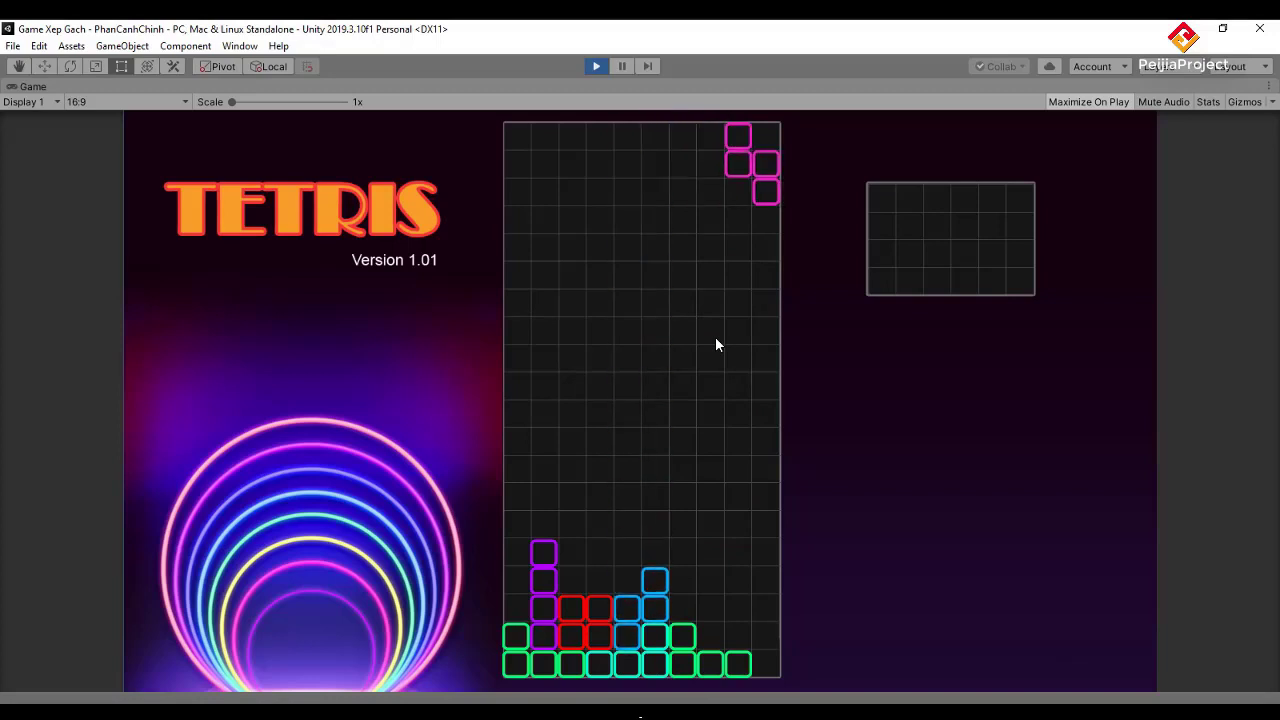
{"action": "key", "text": "Down"}
{"action": "key", "text": "Down"}
{"action": "key", "text": "Down"}
{"action": "key", "text": "Down"}
{"action": "key", "text": "Down"}
{"action": "key", "text": "Down"}
{"action": "key", "text": "Up"}
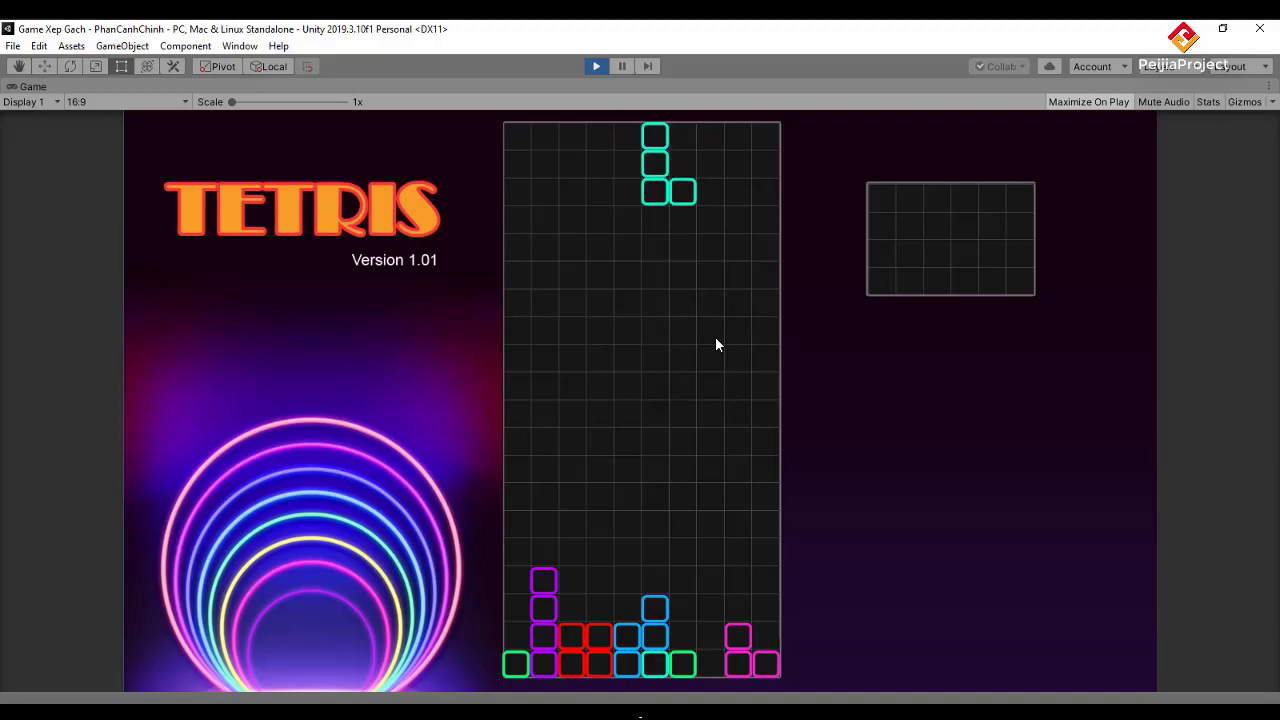
{"action": "key", "text": "Up"}
{"action": "key", "text": "Left"}
{"action": "key", "text": "Left"}
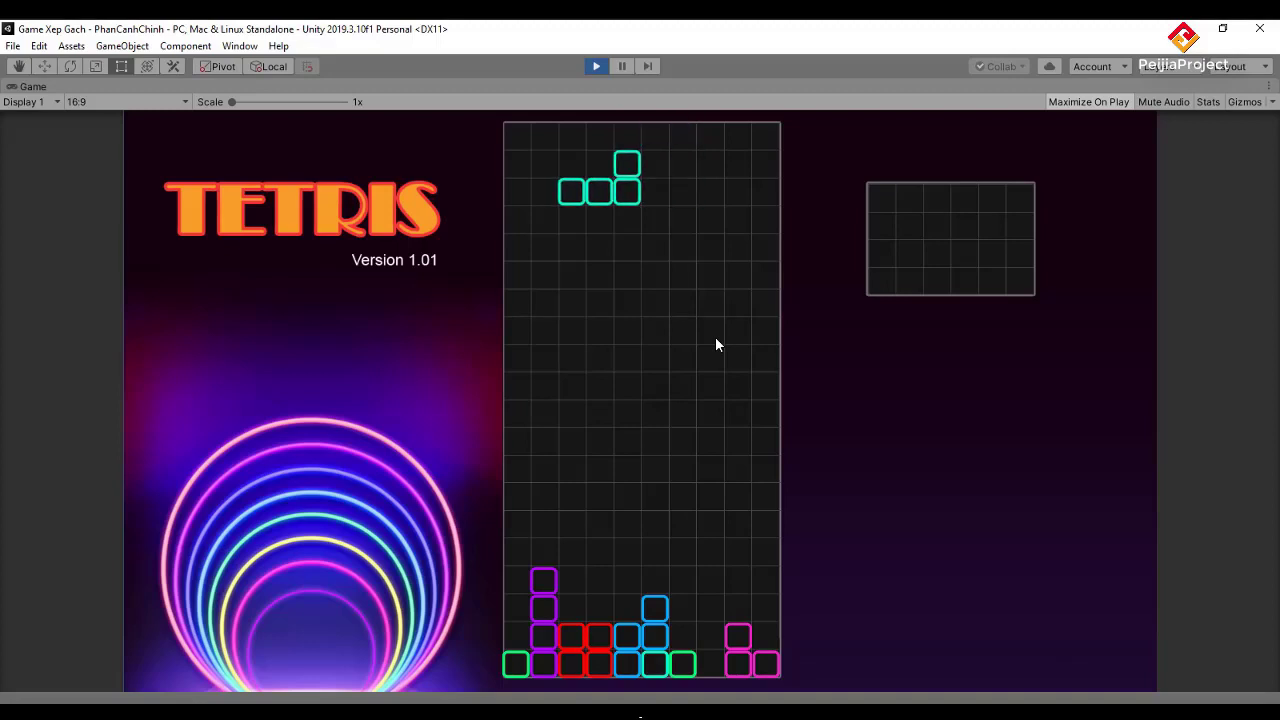
{"action": "key", "text": "Down"}
{"action": "key", "text": "Down"}
{"action": "key", "text": "Down"}
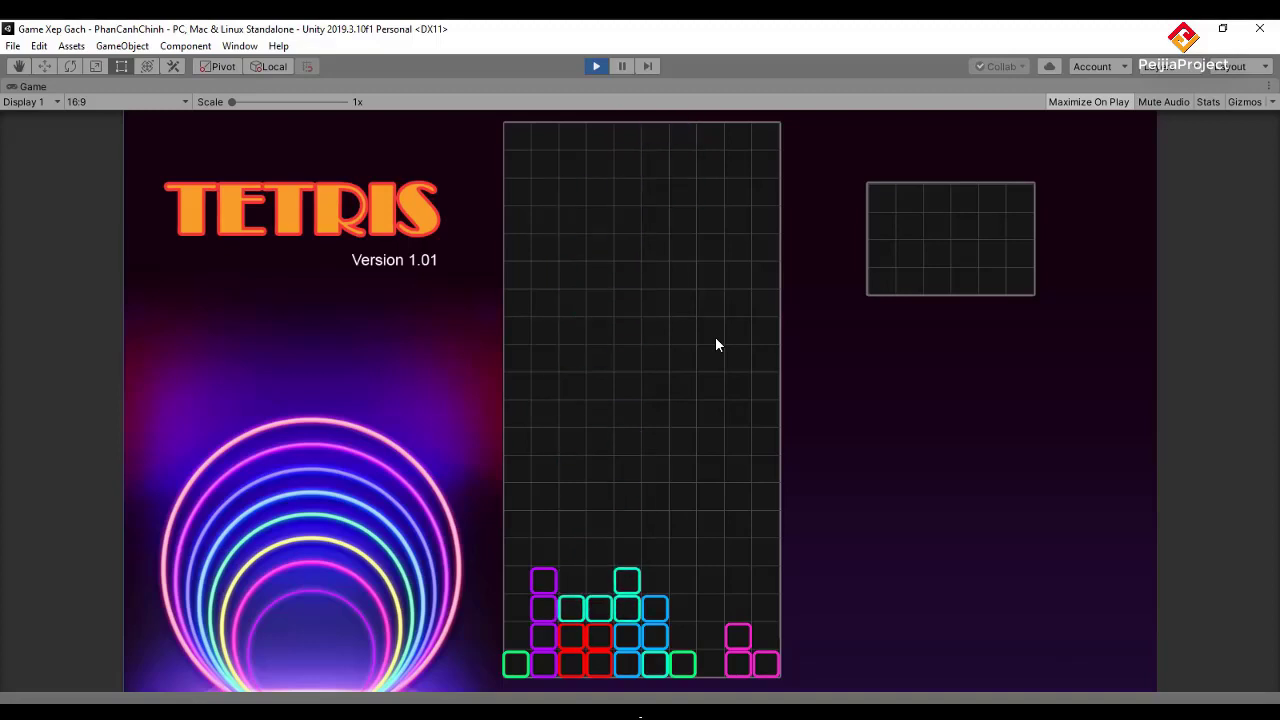
Drop the red squares three columns left and rotate the next cyan L piece
{"action": "key", "text": "Left"}
{"action": "key", "text": "Left"}
{"action": "key", "text": "Left"}
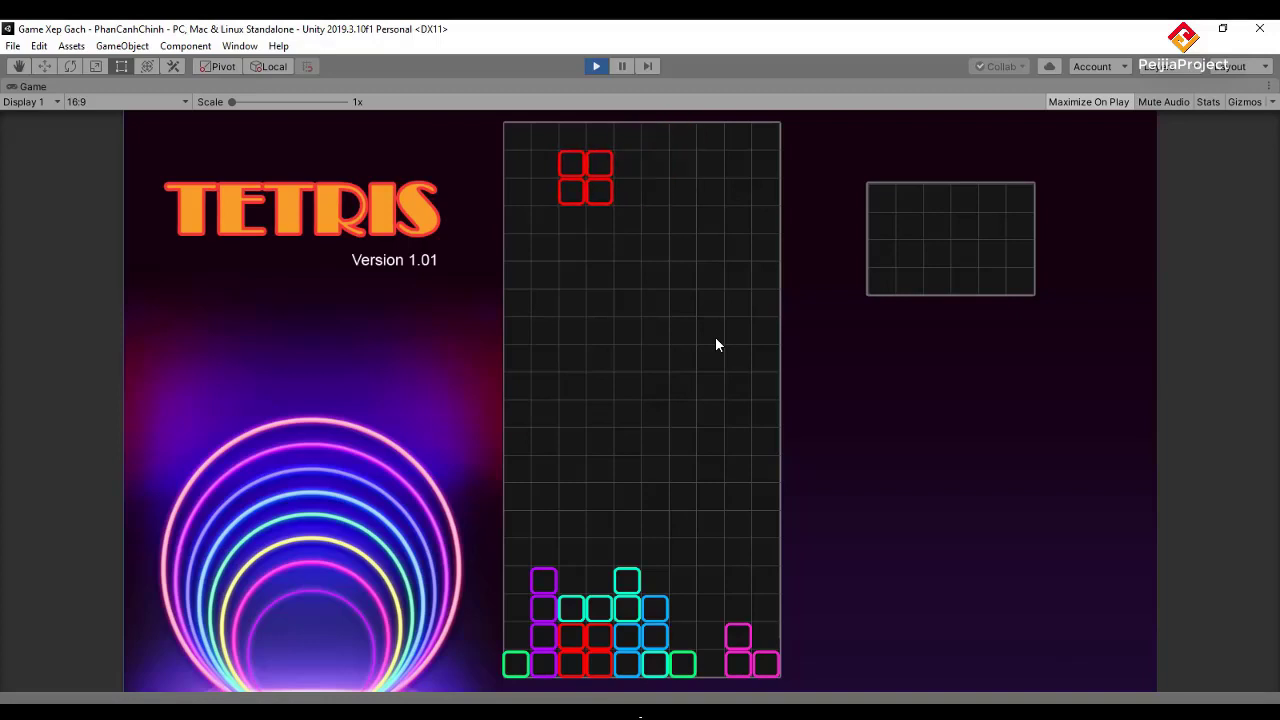
{"action": "key", "text": "Down"}
{"action": "key", "text": "Down"}
{"action": "key", "text": "Down"}
{"action": "key", "text": "Down"}
{"action": "key", "text": "Down"}
{"action": "key", "text": "Down"}
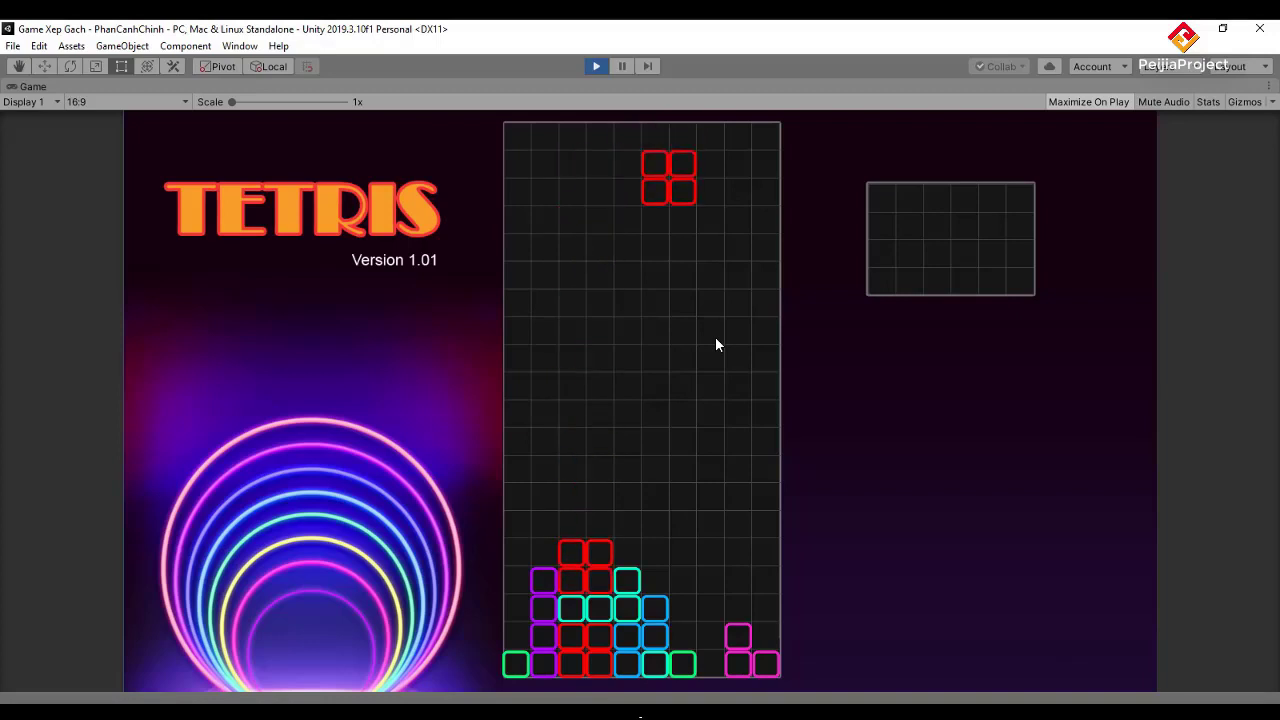
{"action": "key", "text": "Left"}
{"action": "key", "text": "Left"}
{"action": "key", "text": "Left"}
{"action": "key", "text": "Down"}
{"action": "key", "text": "Down"}
{"action": "key", "text": "Down"}
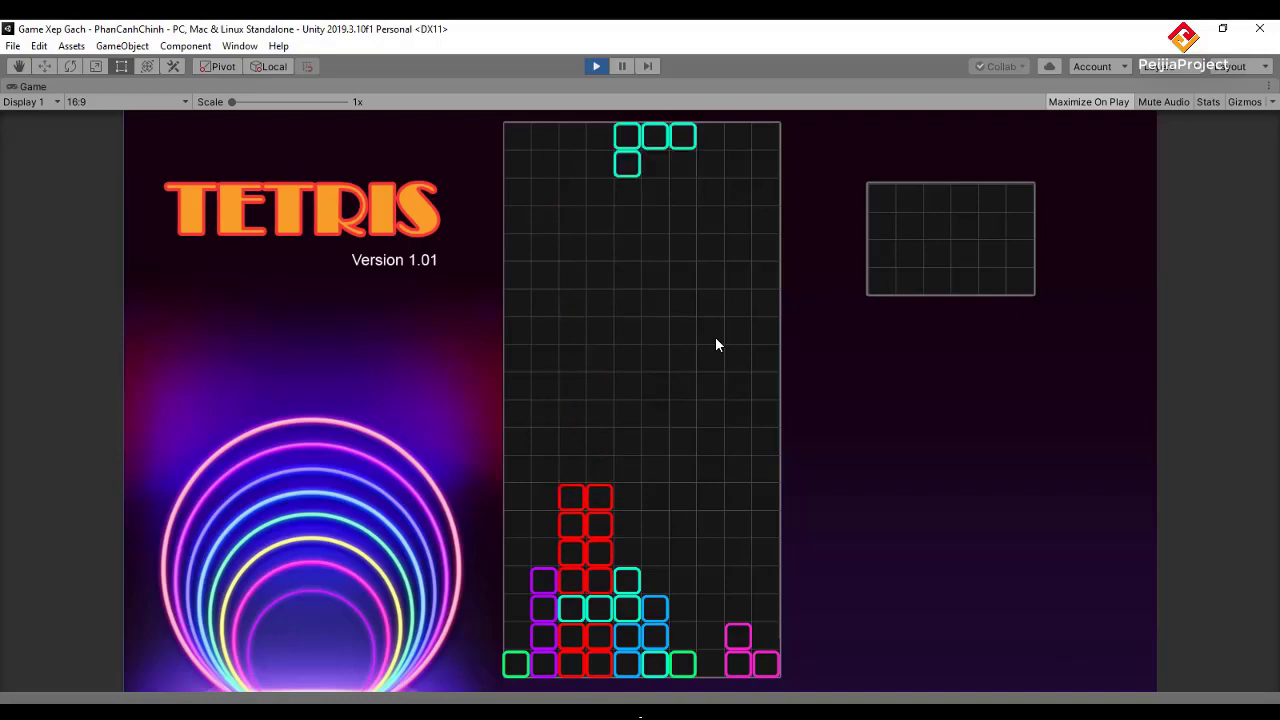
{"action": "key", "text": "Up"}
{"action": "key", "text": "Right"}
Rotate and drop the cyan L pieces, then drop the upright purple I piece to clear the bottom row
{"action": "key", "text": "Down"}
{"action": "key", "text": "Down"}
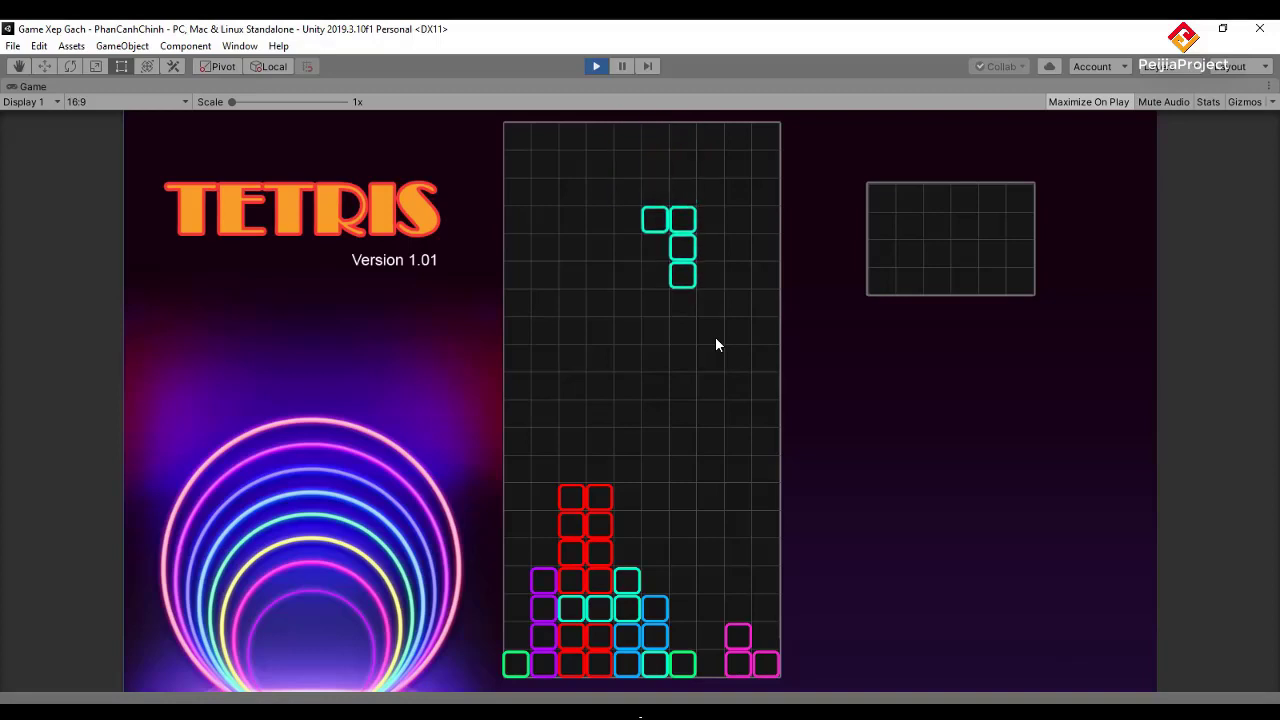
{"action": "key", "text": "Down"}
{"action": "key", "text": "Down"}
{"action": "key", "text": "Down"}
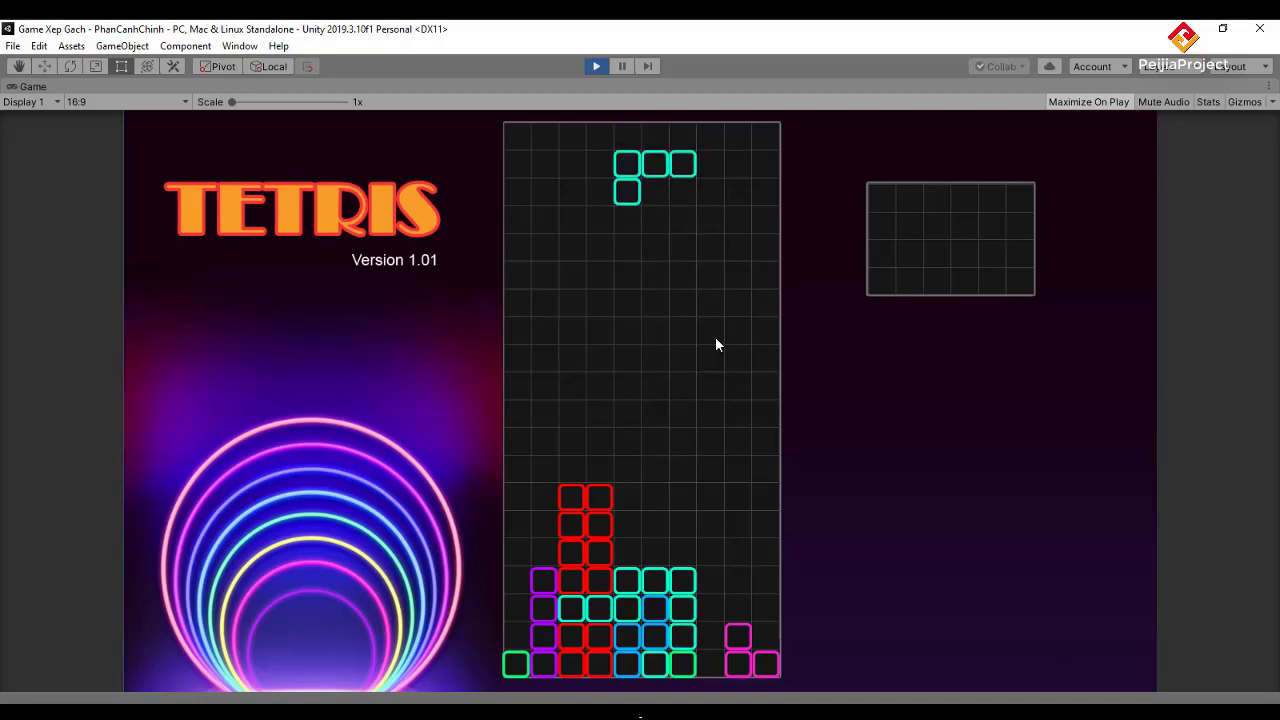
{"action": "key", "text": "Up"}
{"action": "key", "text": "Up"}
{"action": "key", "text": "Down"}
{"action": "key", "text": "Down"}
{"action": "key", "text": "Down"}
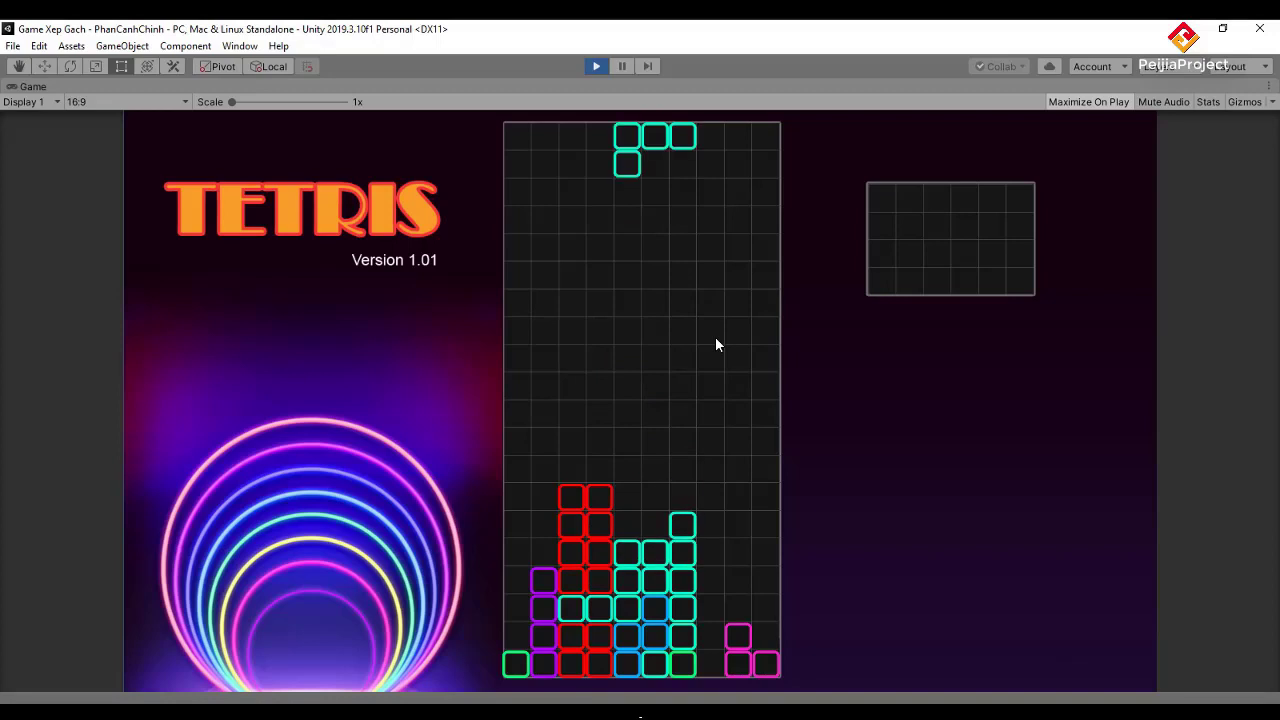
{"action": "key", "text": "Up"}
{"action": "key", "text": "Up"}
{"action": "key", "text": "Up"}
{"action": "key", "text": "Left"}
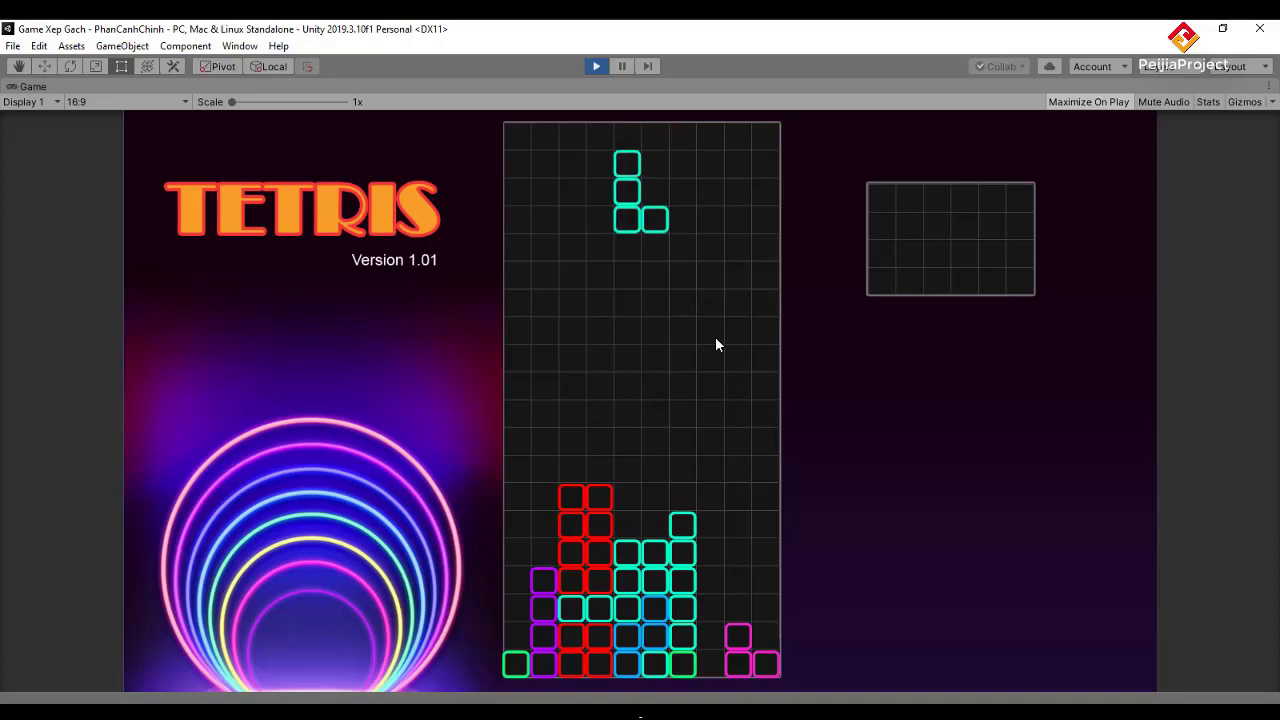
{"action": "key", "text": "Down"}
{"action": "key", "text": "Down"}
{"action": "key", "text": "Down"}
{"action": "key", "text": "Up"}
{"action": "key", "text": "Right"}
{"action": "key", "text": "Right"}
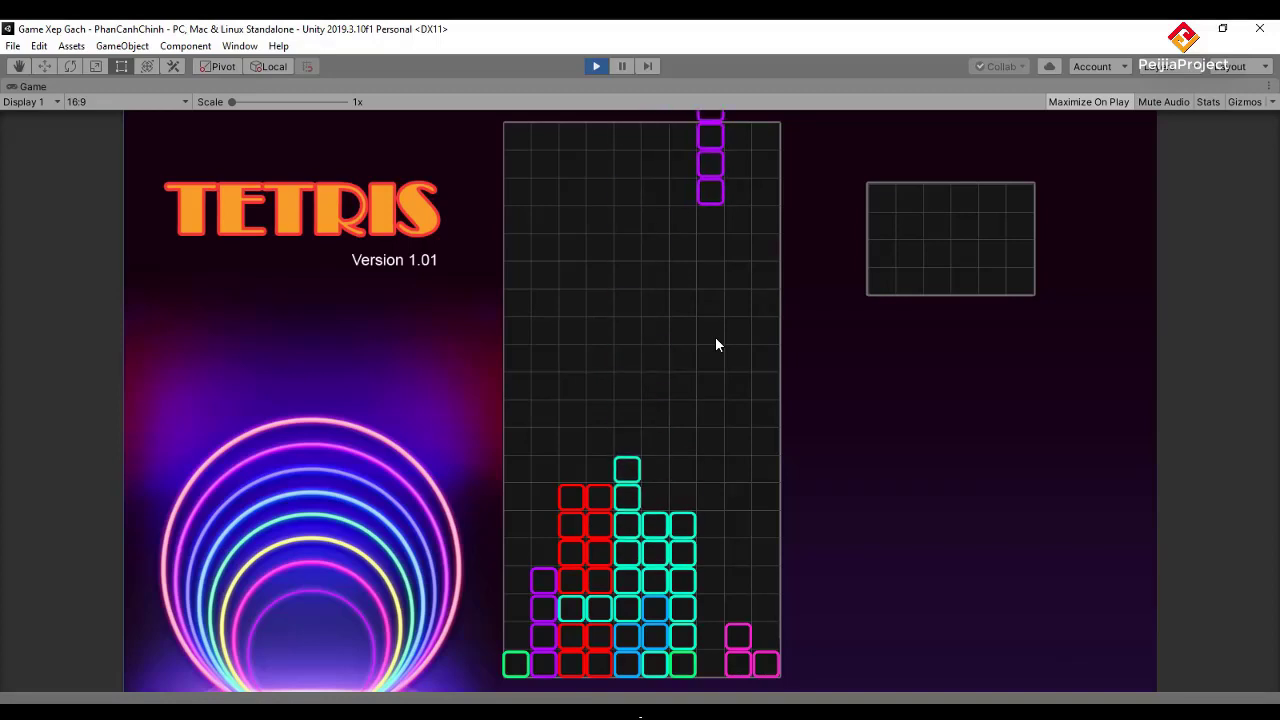
{"action": "key", "text": "Down"}
{"action": "key", "text": "Down"}
{"action": "key", "text": "Down"}
{"action": "key", "text": "Down"}
{"action": "key", "text": "Down"}
{"action": "key", "text": "Down"}
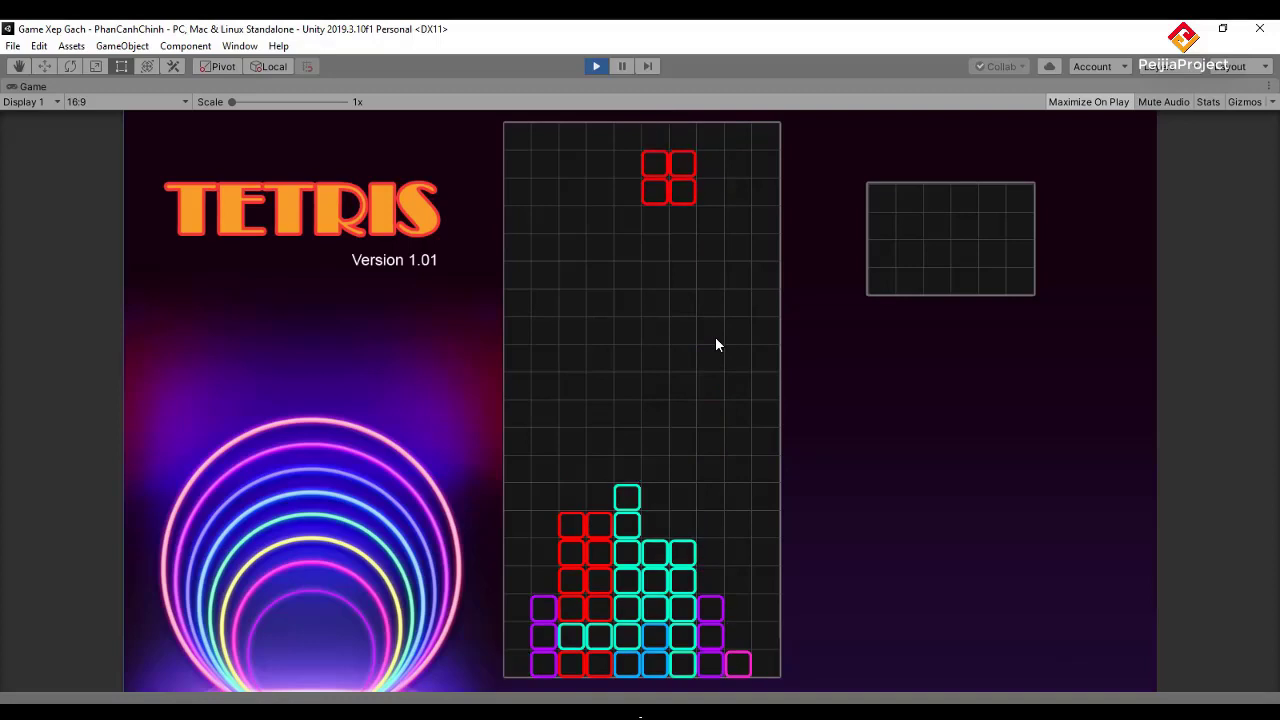